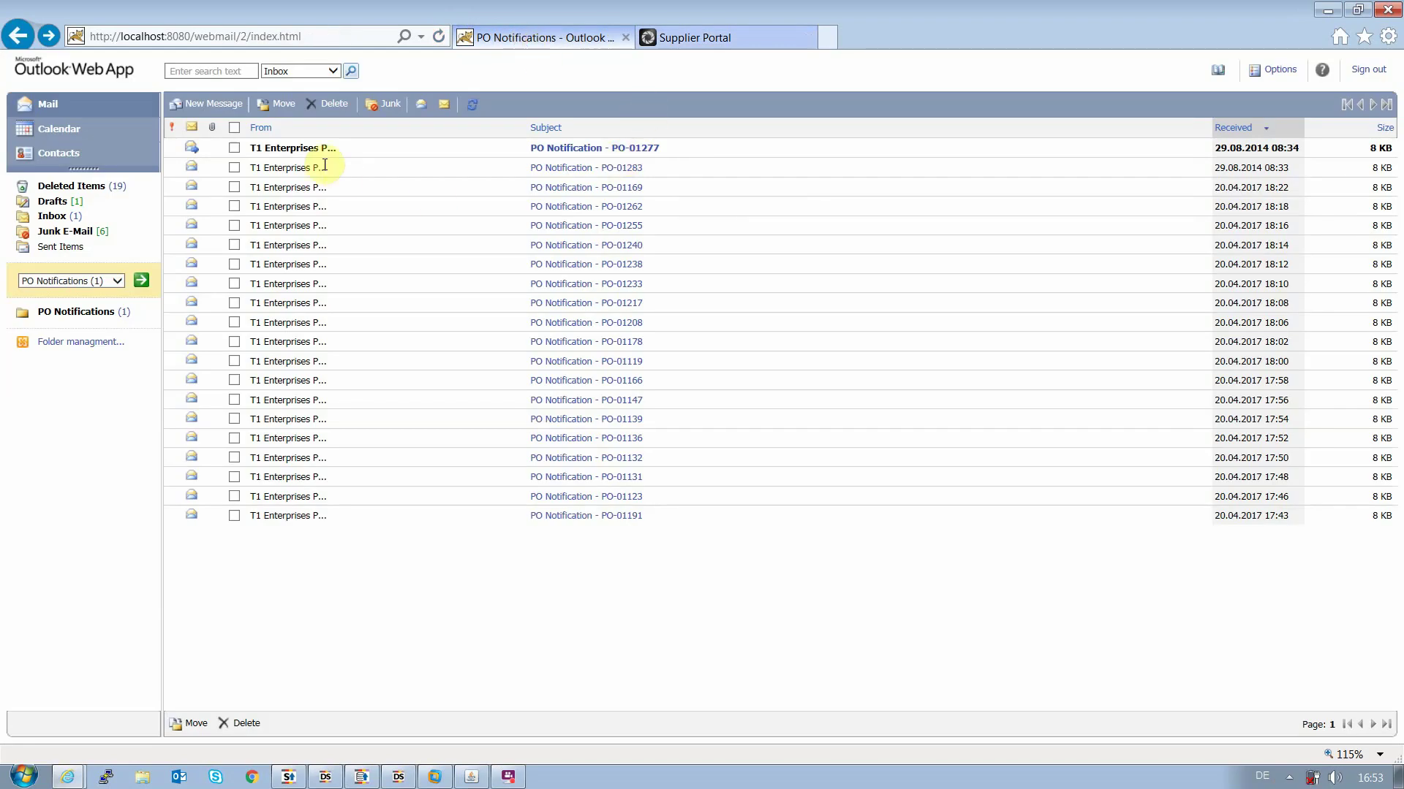
# Open the 'PO Notification - PO-01277' e-mail and select the reference PO-01277
pyautogui.click(576, 159)
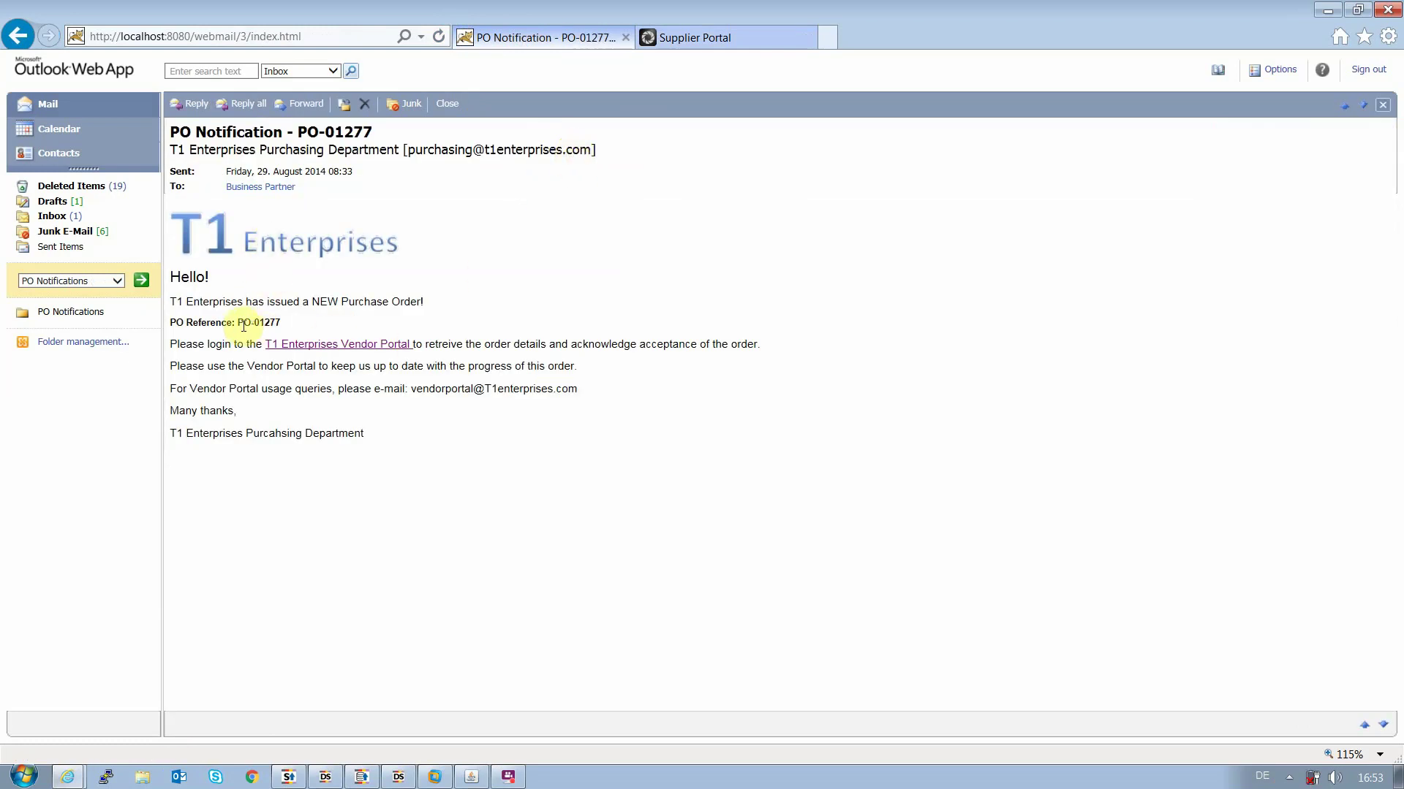
pyautogui.moveTo(239, 323); pyautogui.dragTo(287, 325)
# Follow the e-mail's link and log in to the T1 Enterprises Vendor Portal with the username
pyautogui.click(356, 349)
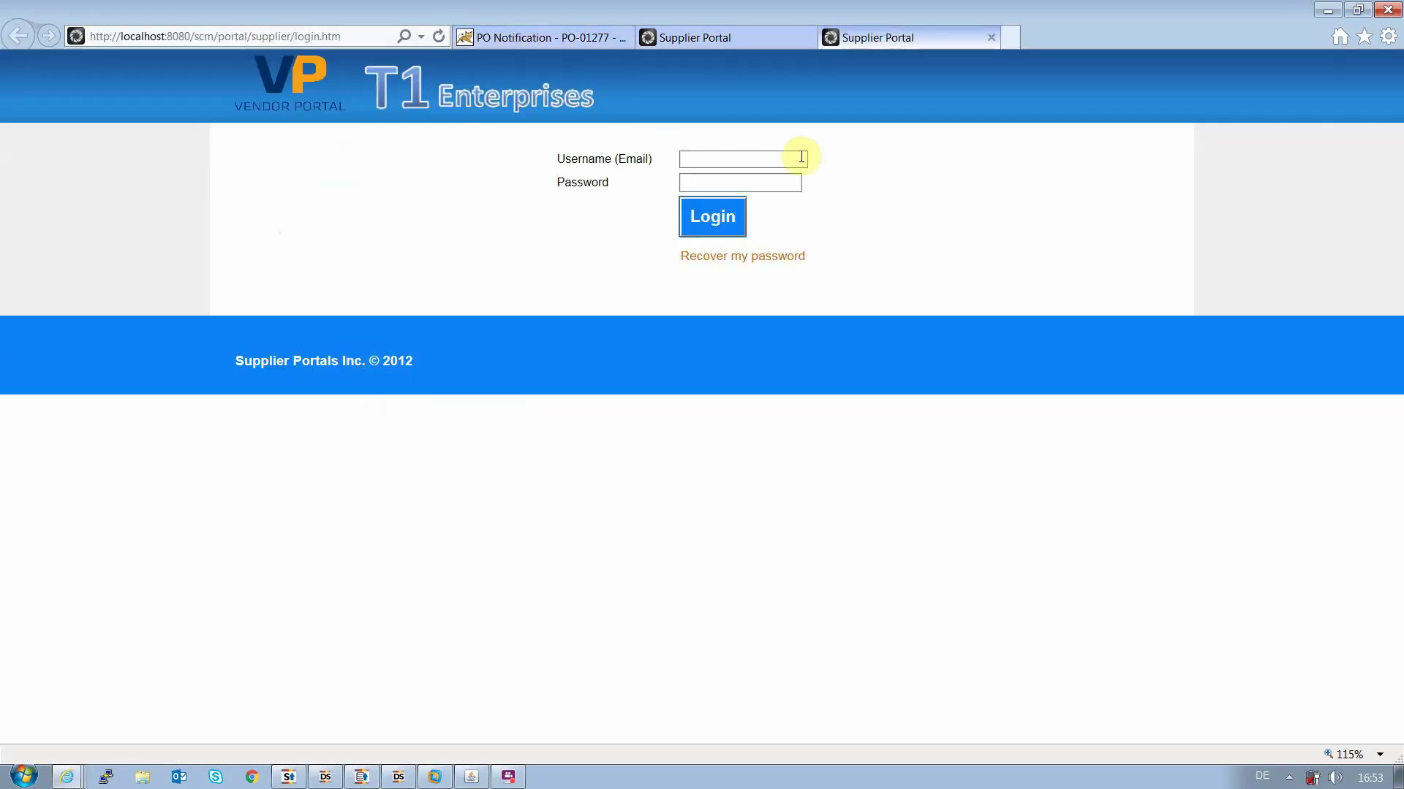
pyautogui.click(704, 160)
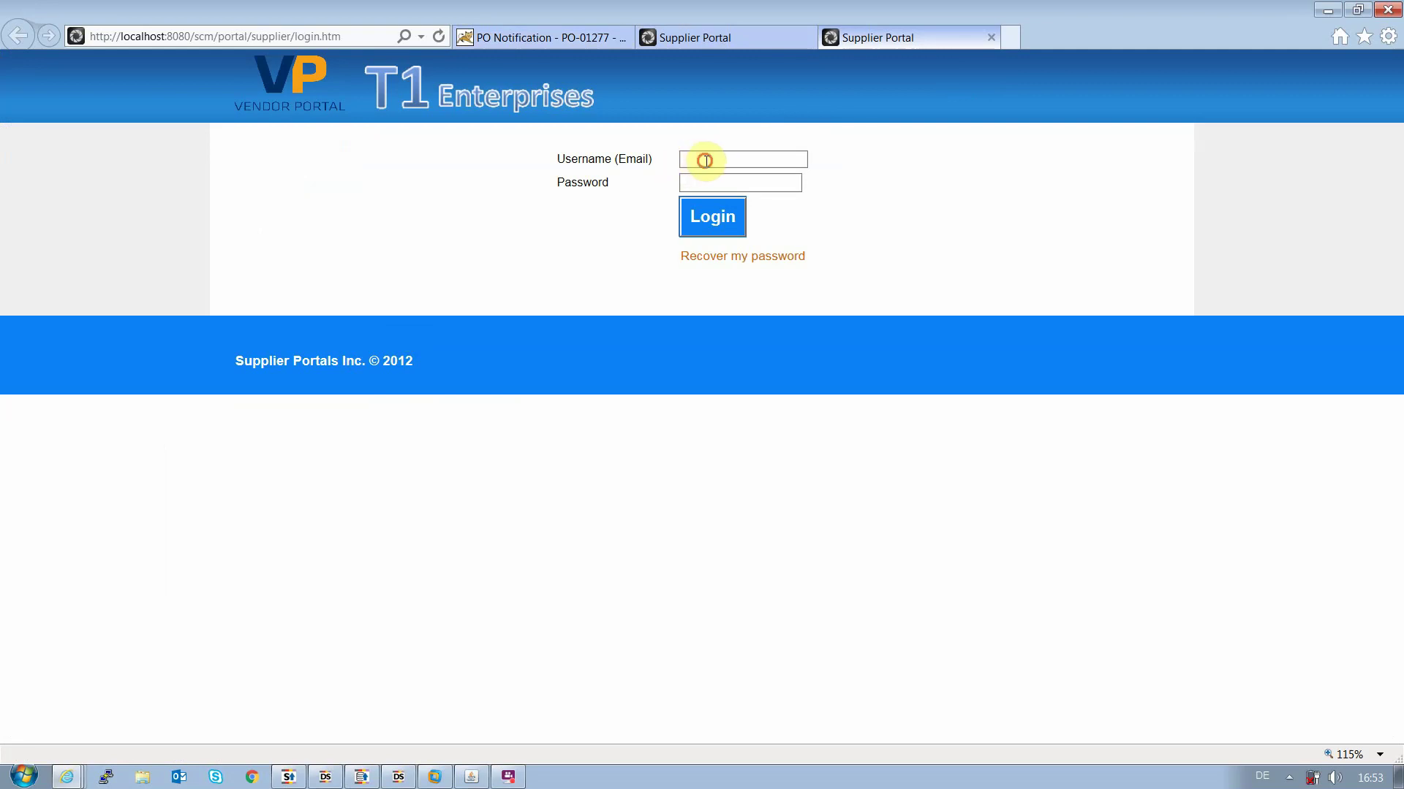
pyautogui.write('user')
pyautogui.press('Tab')
pyautogui.click(713, 216)
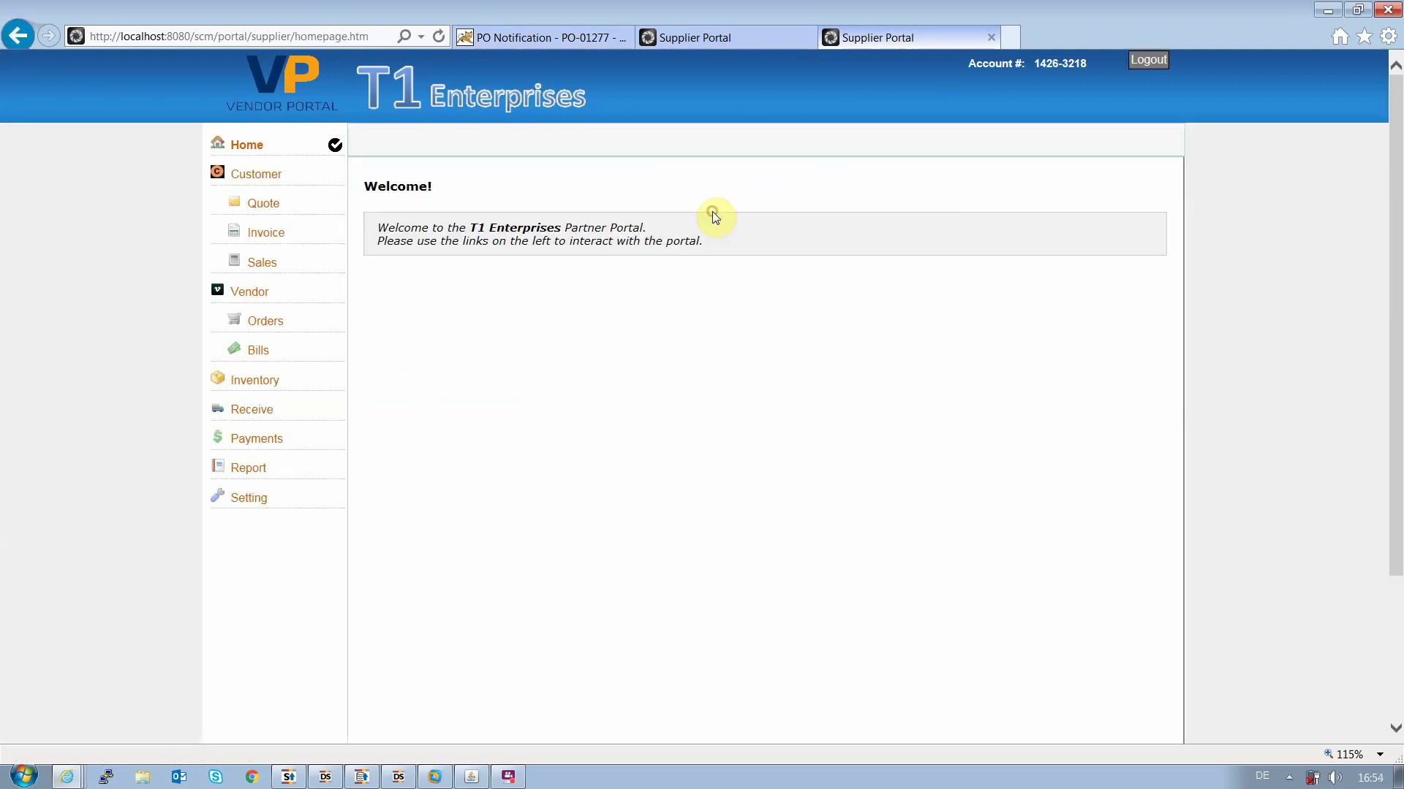
# Find PO-01277 on page 3 of the vendor order list and request its po-01277.xlsx file
pyautogui.click(284, 330)
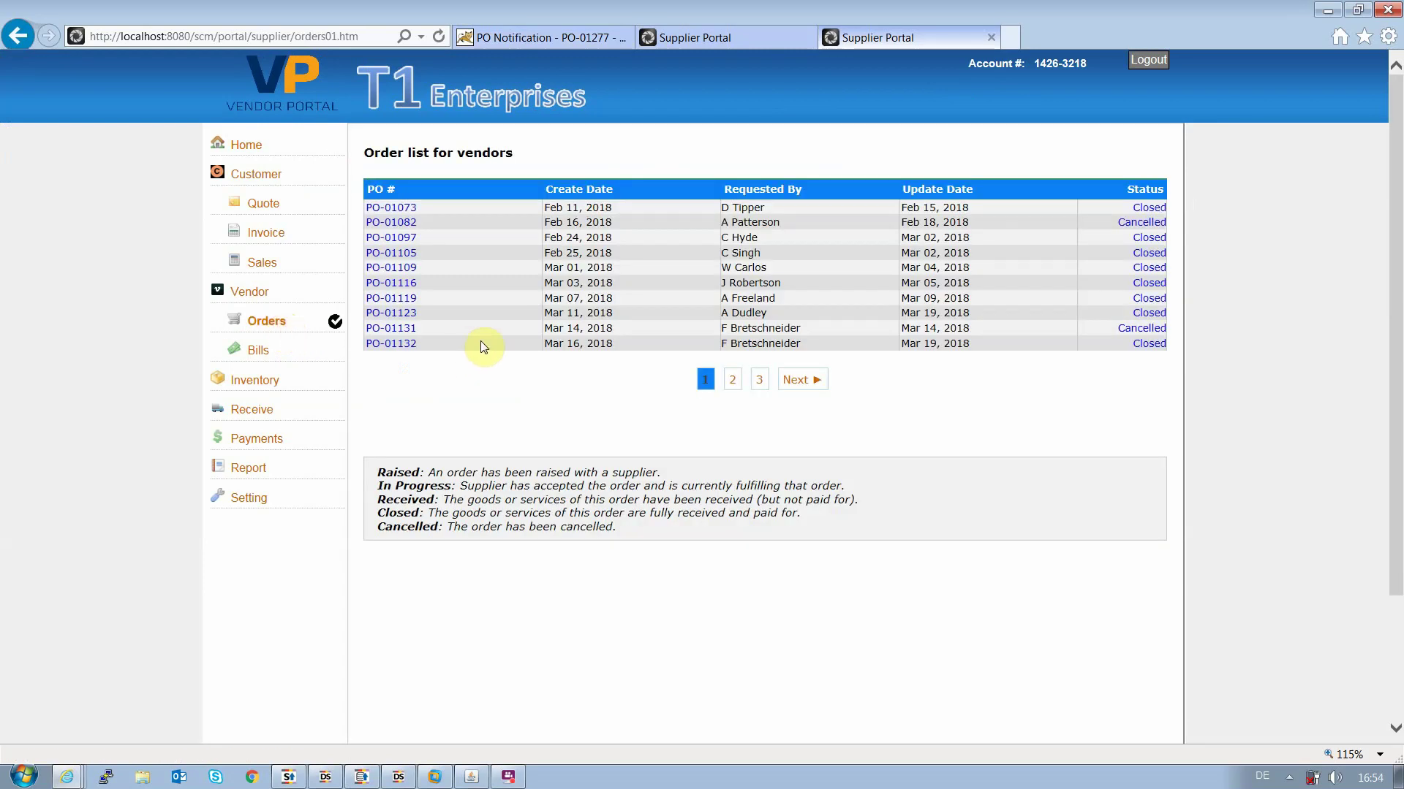
pyautogui.hotkey('ctrl', 'f')
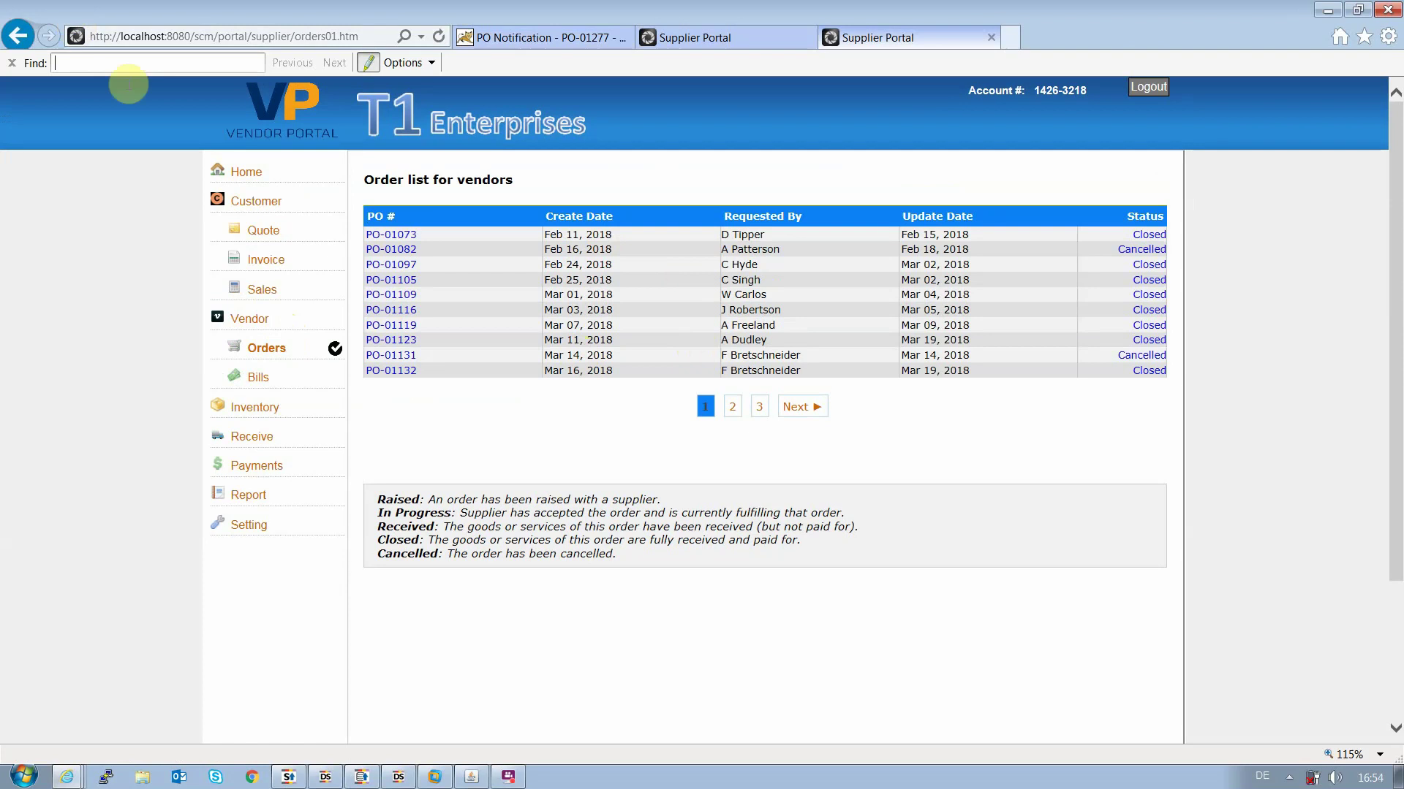
pyautogui.write('PO-01277')
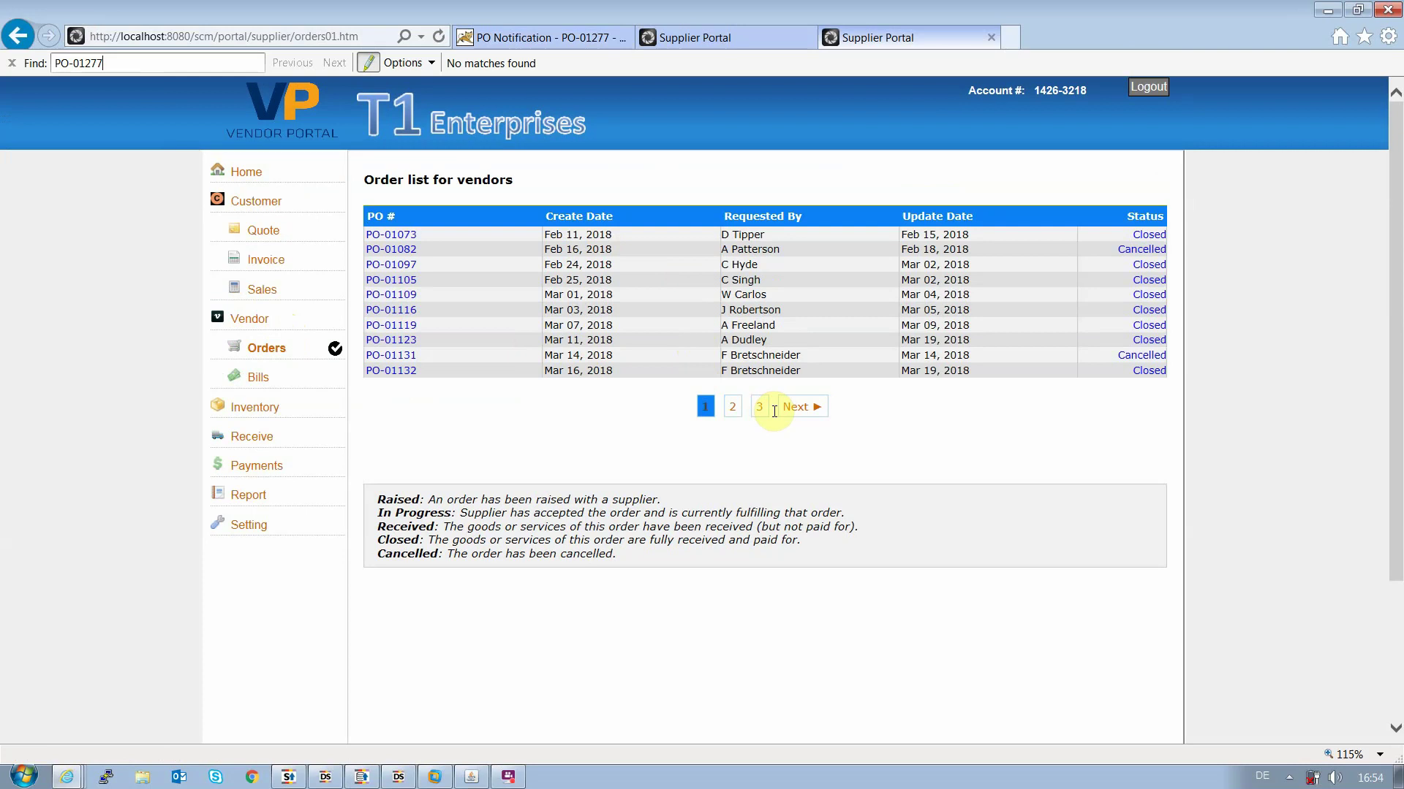
pyautogui.click(734, 414)
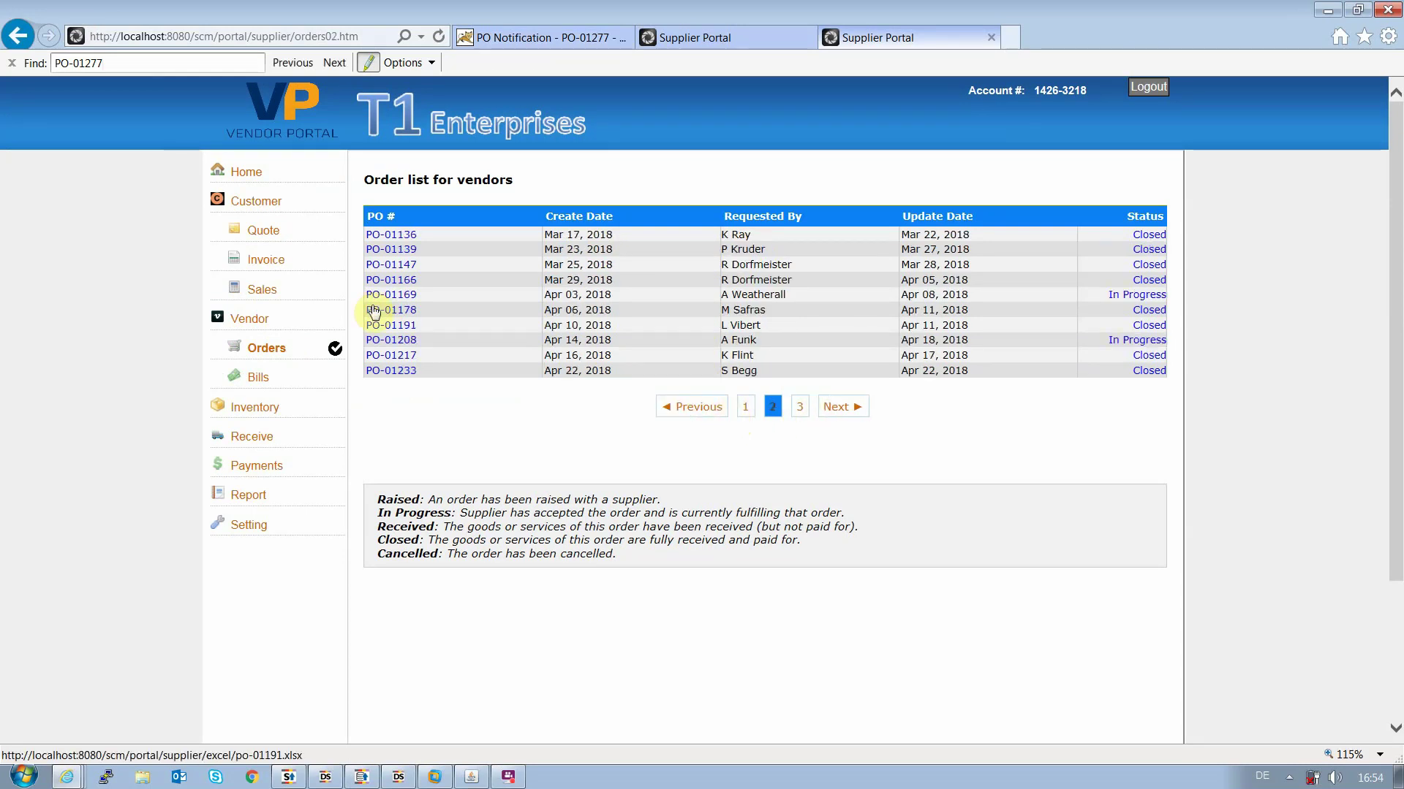
pyautogui.click(799, 407)
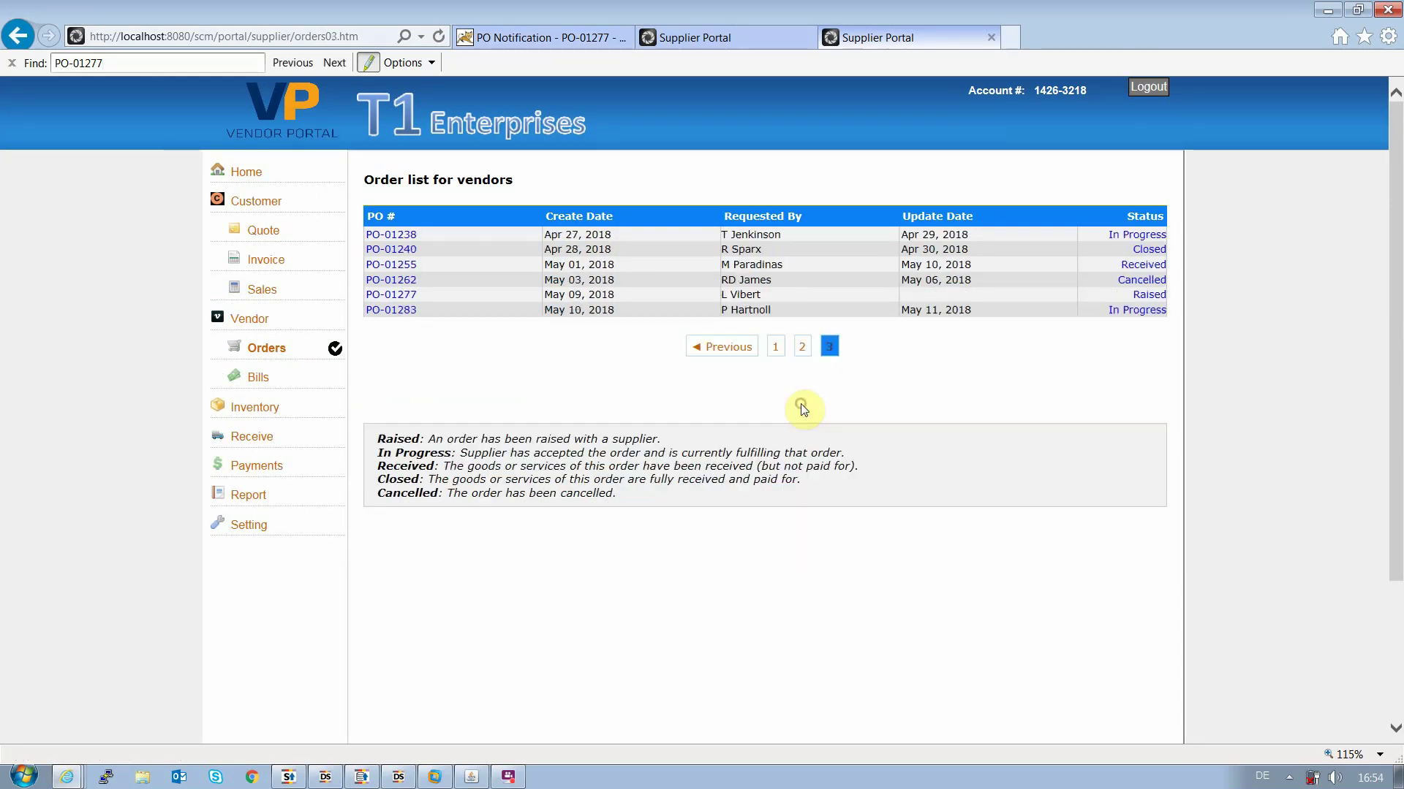
pyautogui.click(301, 63)
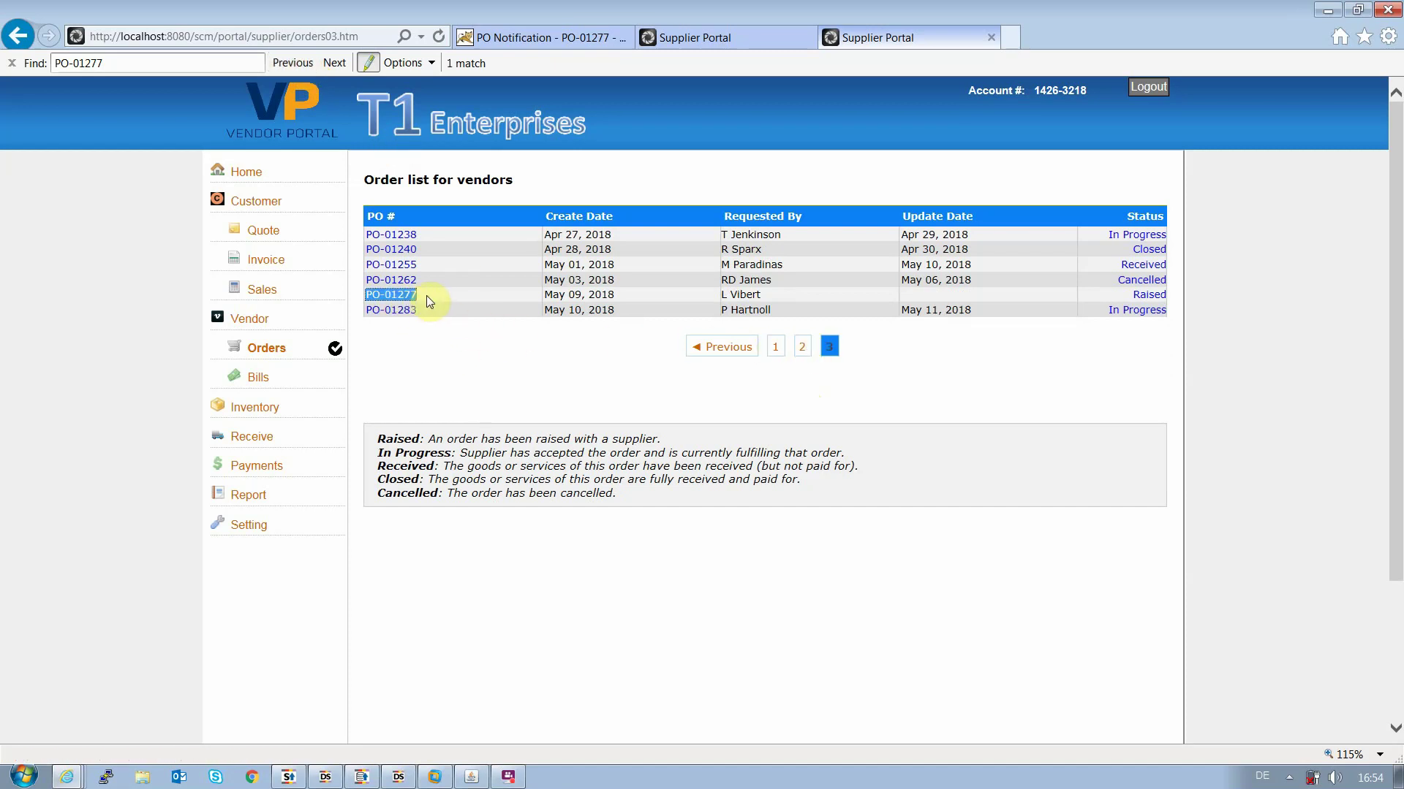
pyautogui.click(390, 302)
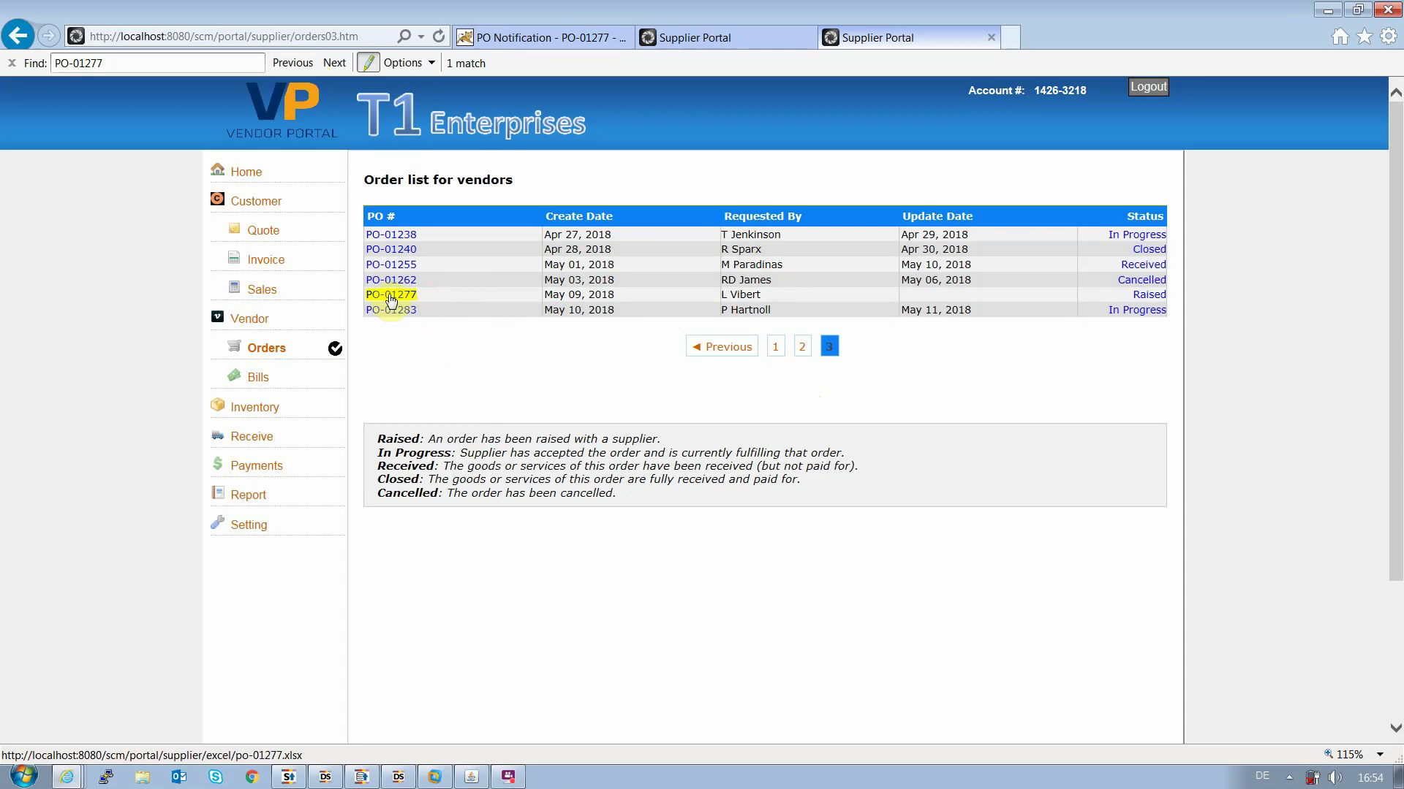
pyautogui.click(390, 300)
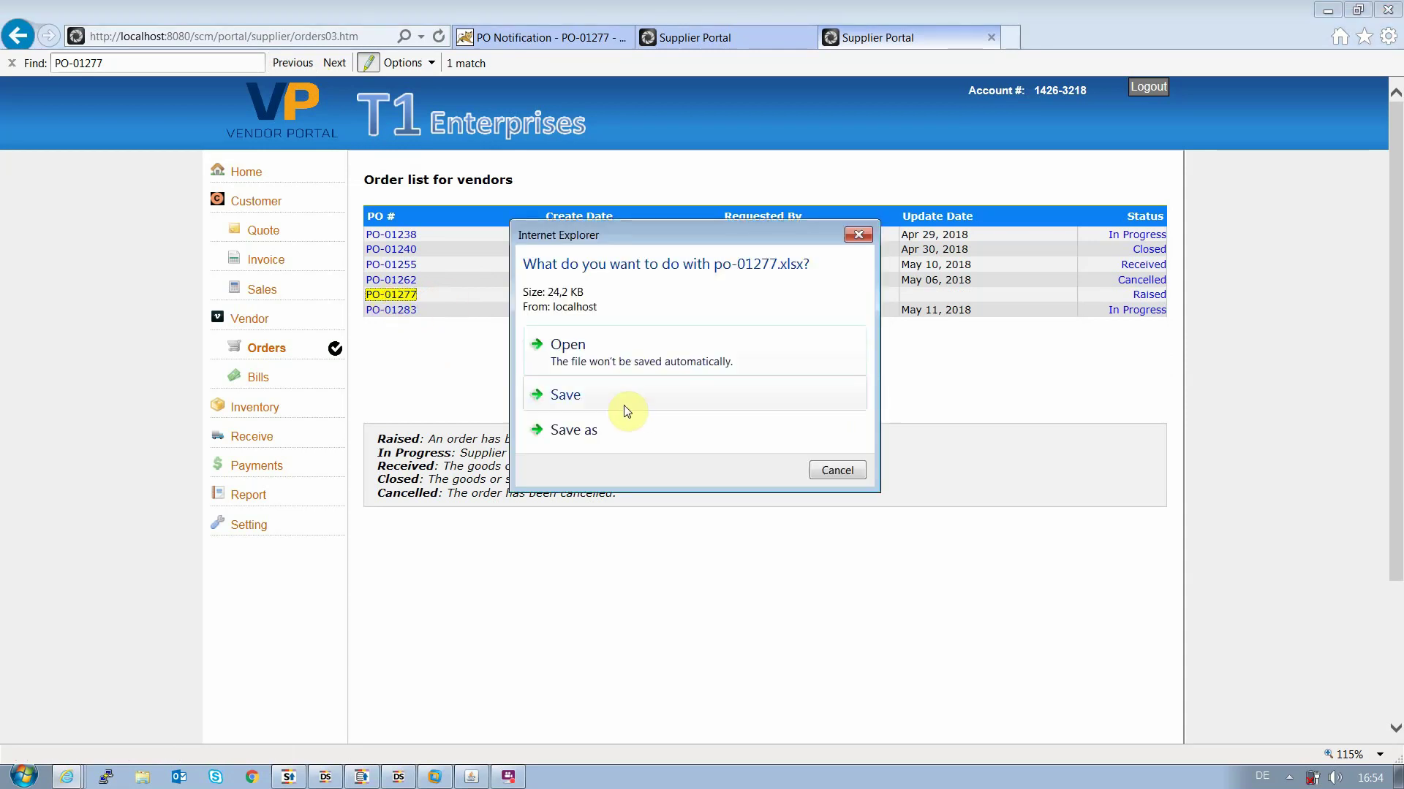
# Open po-01277.xlsx top-left showing eight lines totalling £1.352,64, with VMware alongside
pyautogui.click(570, 348)
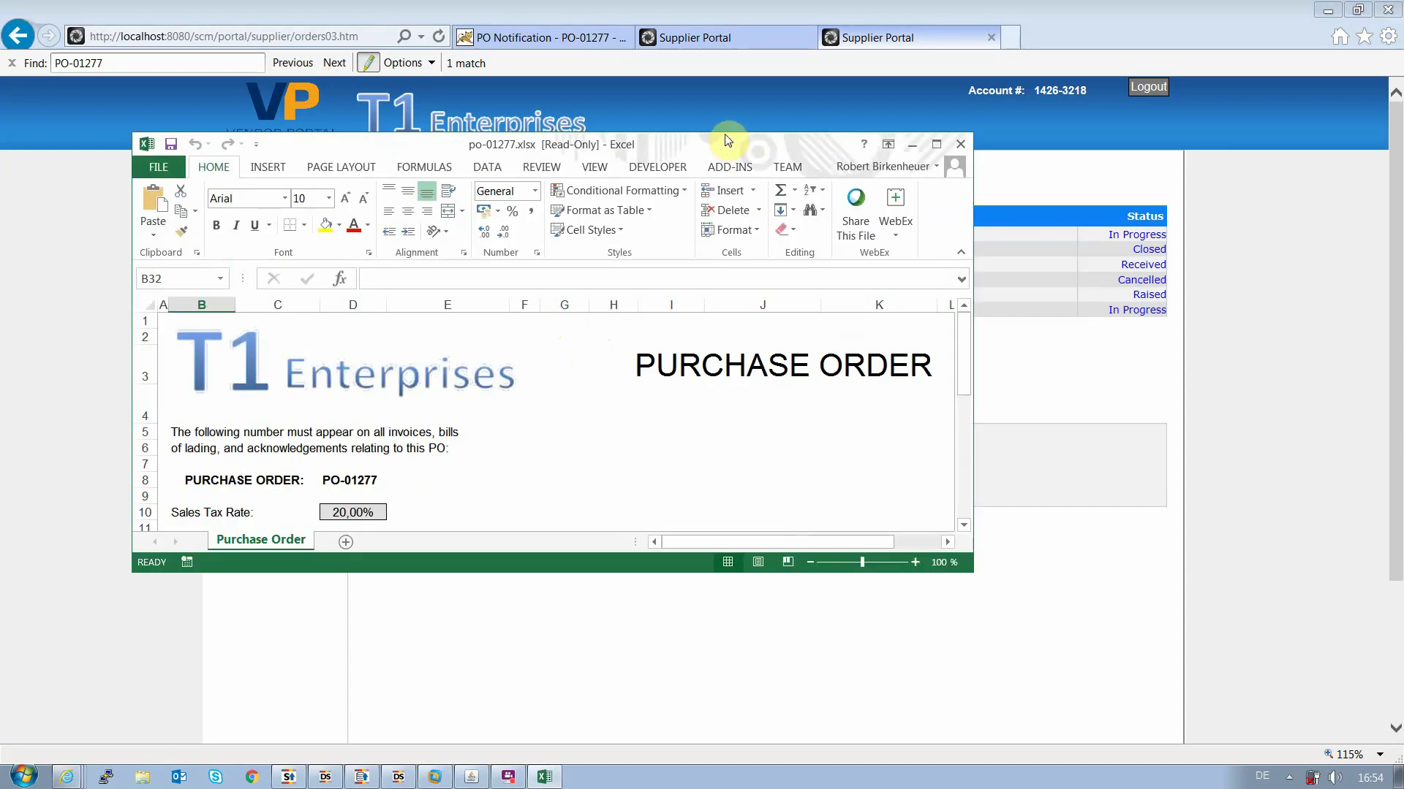
pyautogui.moveTo(728, 149); pyautogui.dragTo(671, 61)
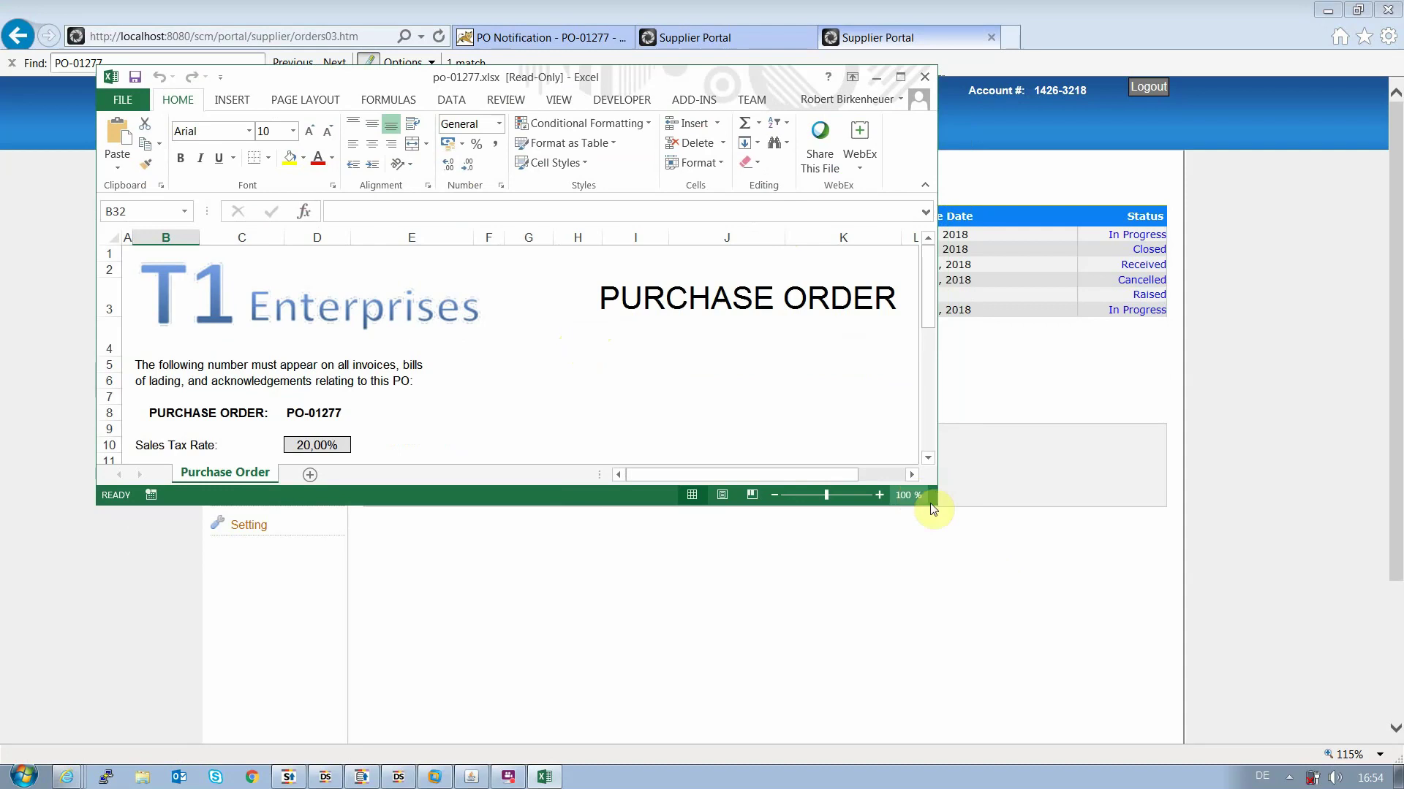
pyautogui.moveTo(936, 504); pyautogui.dragTo(989, 731)
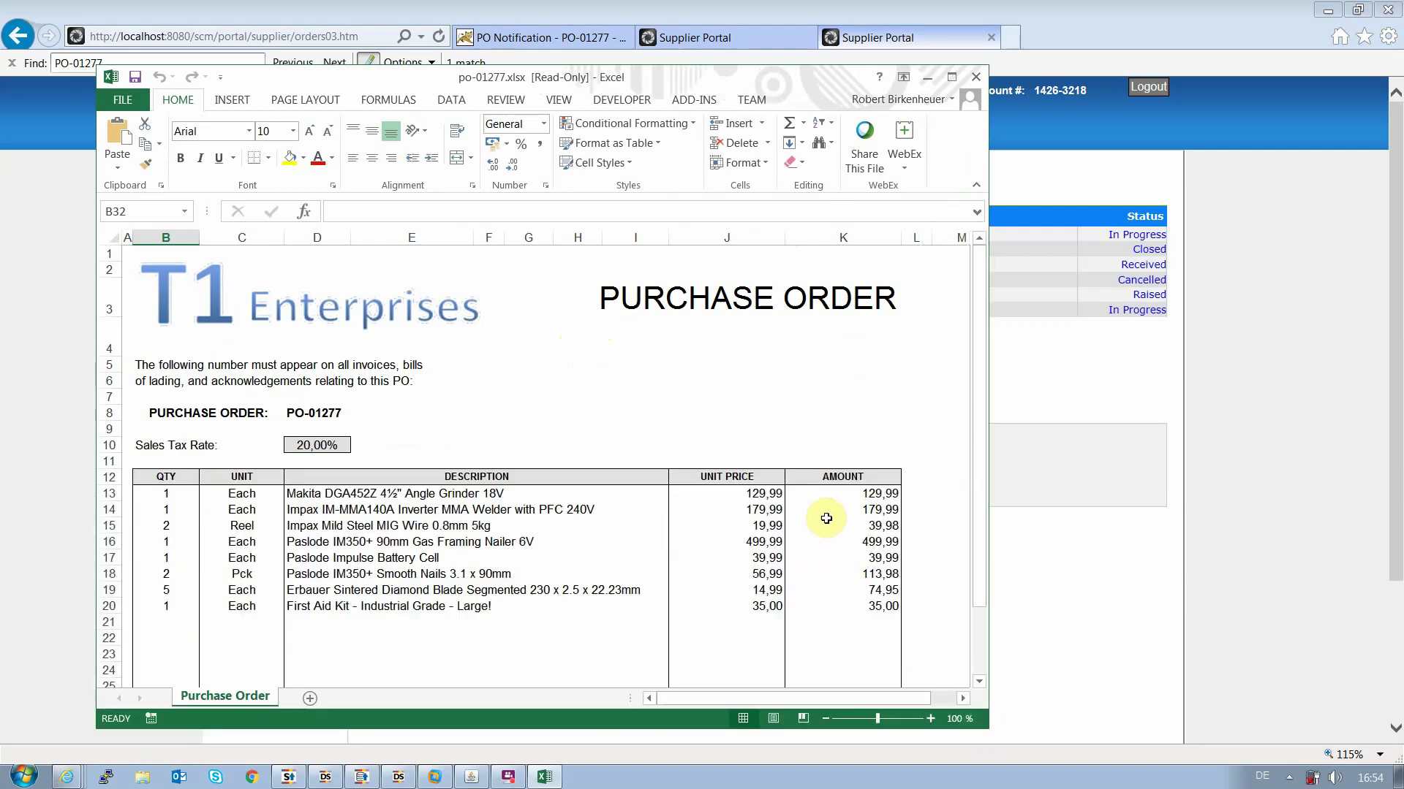
pyautogui.moveTo(974, 451); pyautogui.dragTo(984, 523)
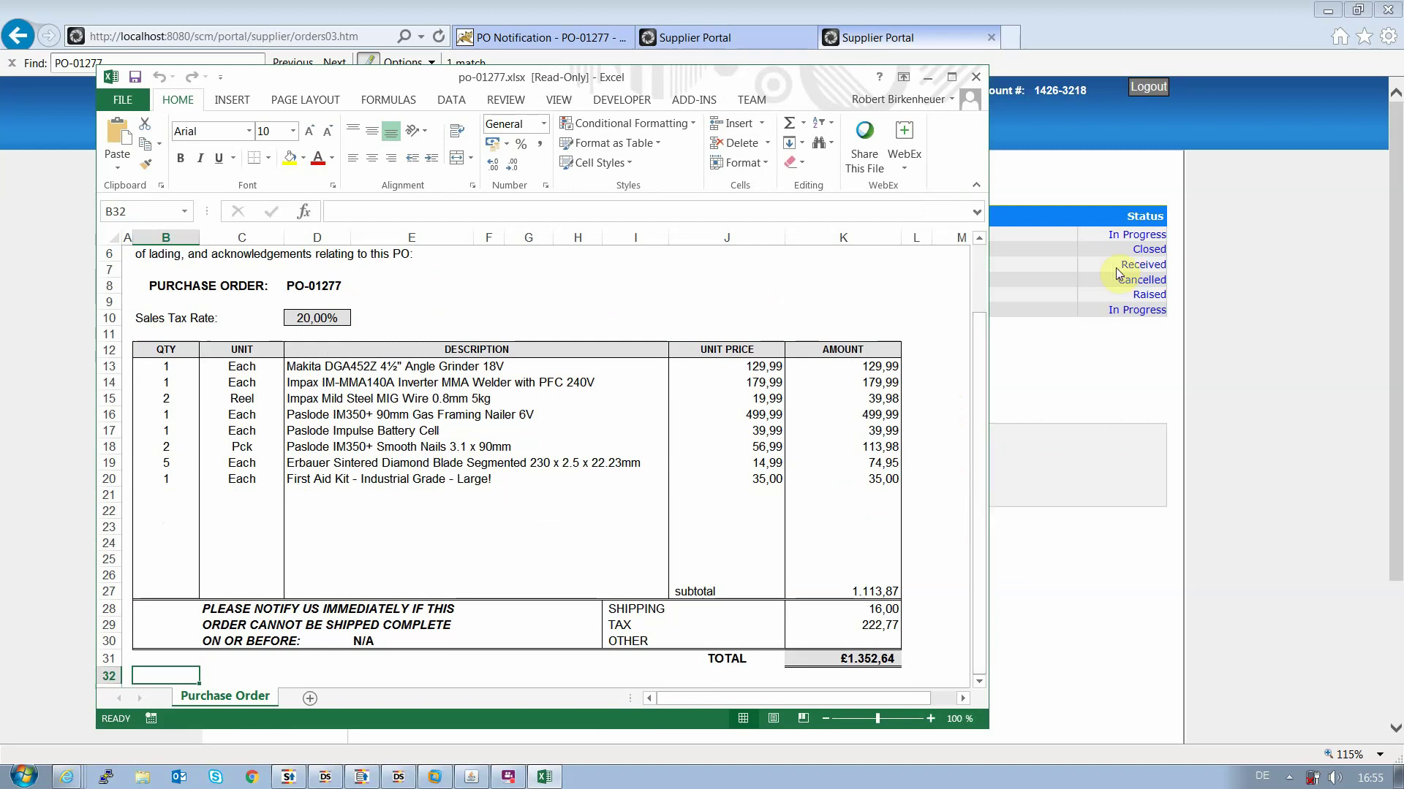
pyautogui.moveTo(800, 83); pyautogui.dragTo(715, 59)
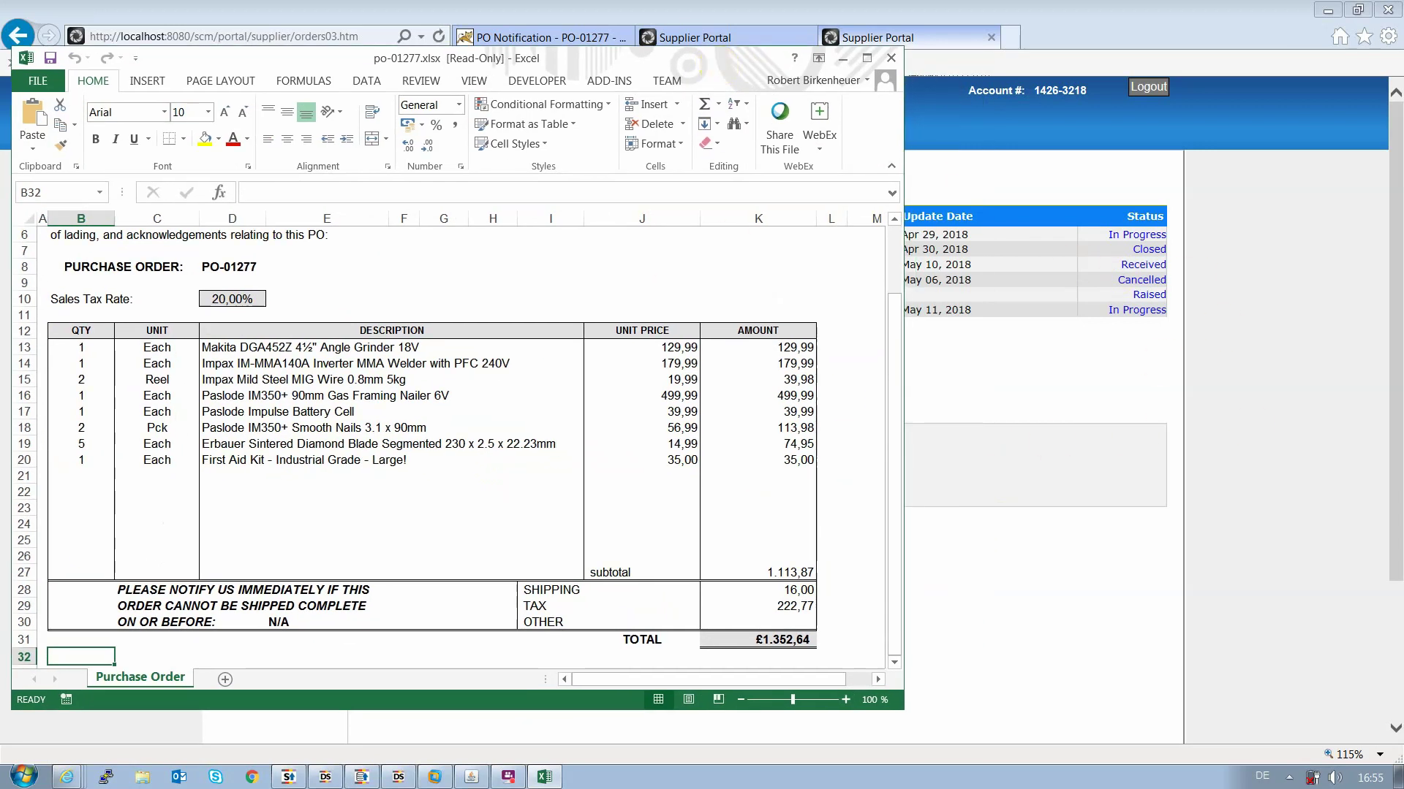
pyautogui.moveTo(1403, 69); pyautogui.dragTo(822, 51)
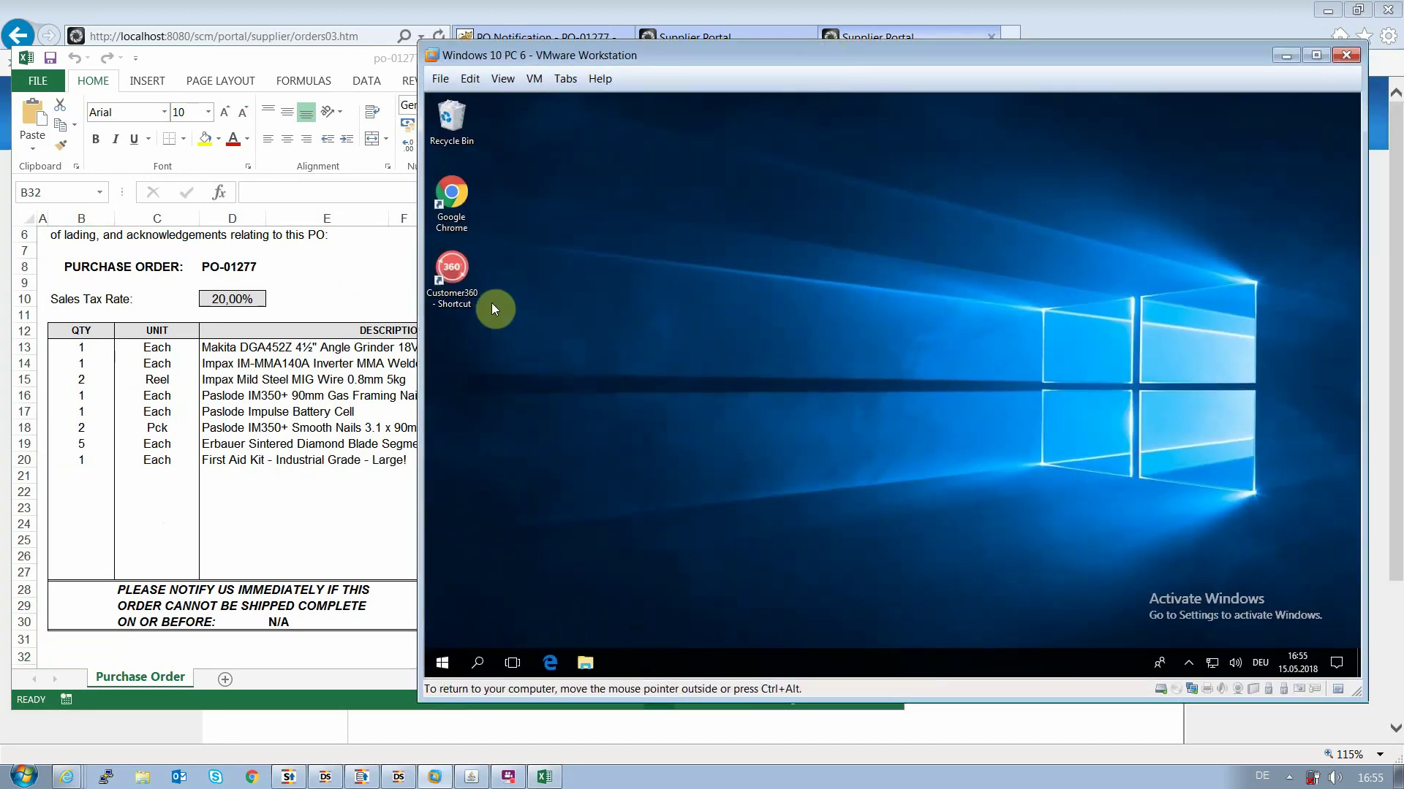
# Launch Customer 360 in the virtual machine and log in with the account credentials
pyautogui.doubleClick(458, 269)
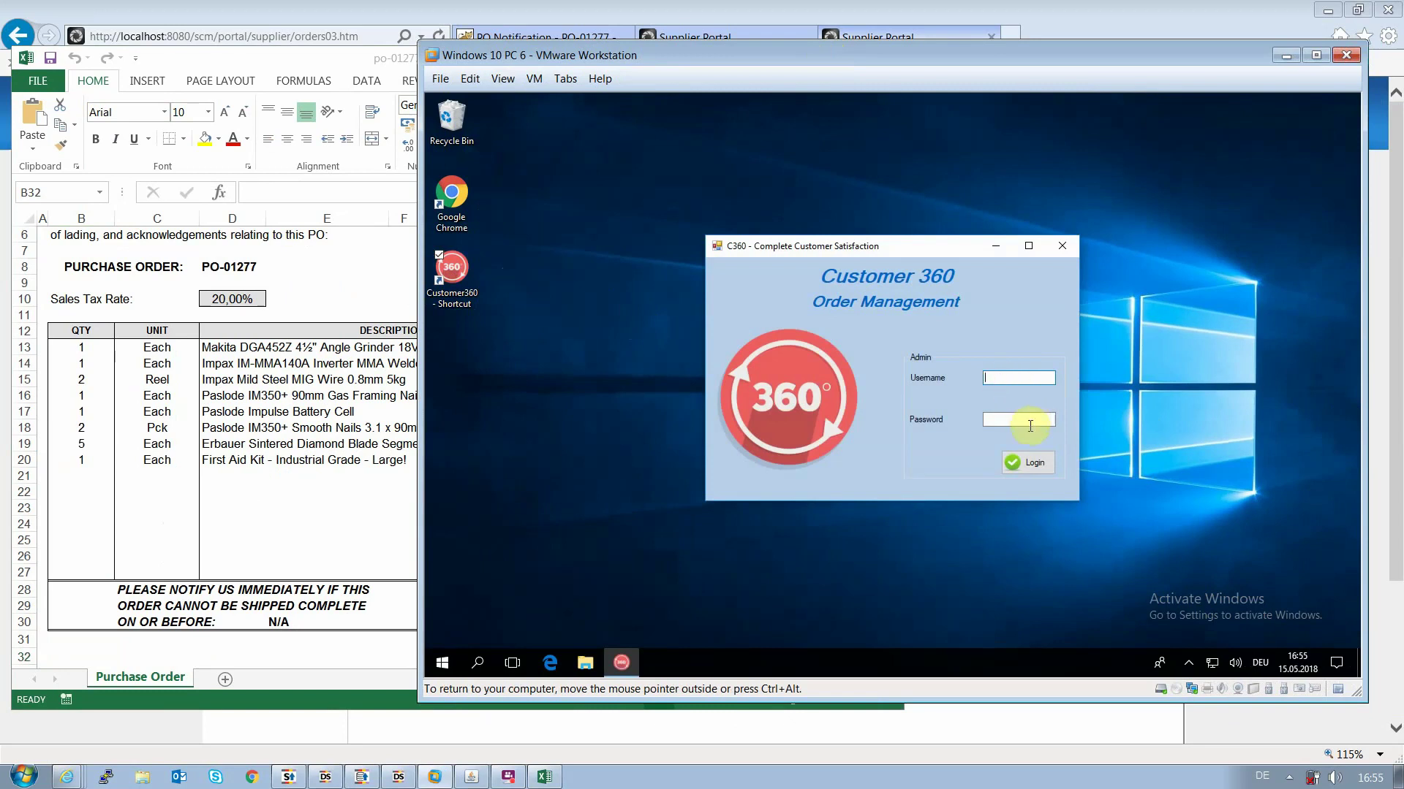
pyautogui.click(1002, 418)
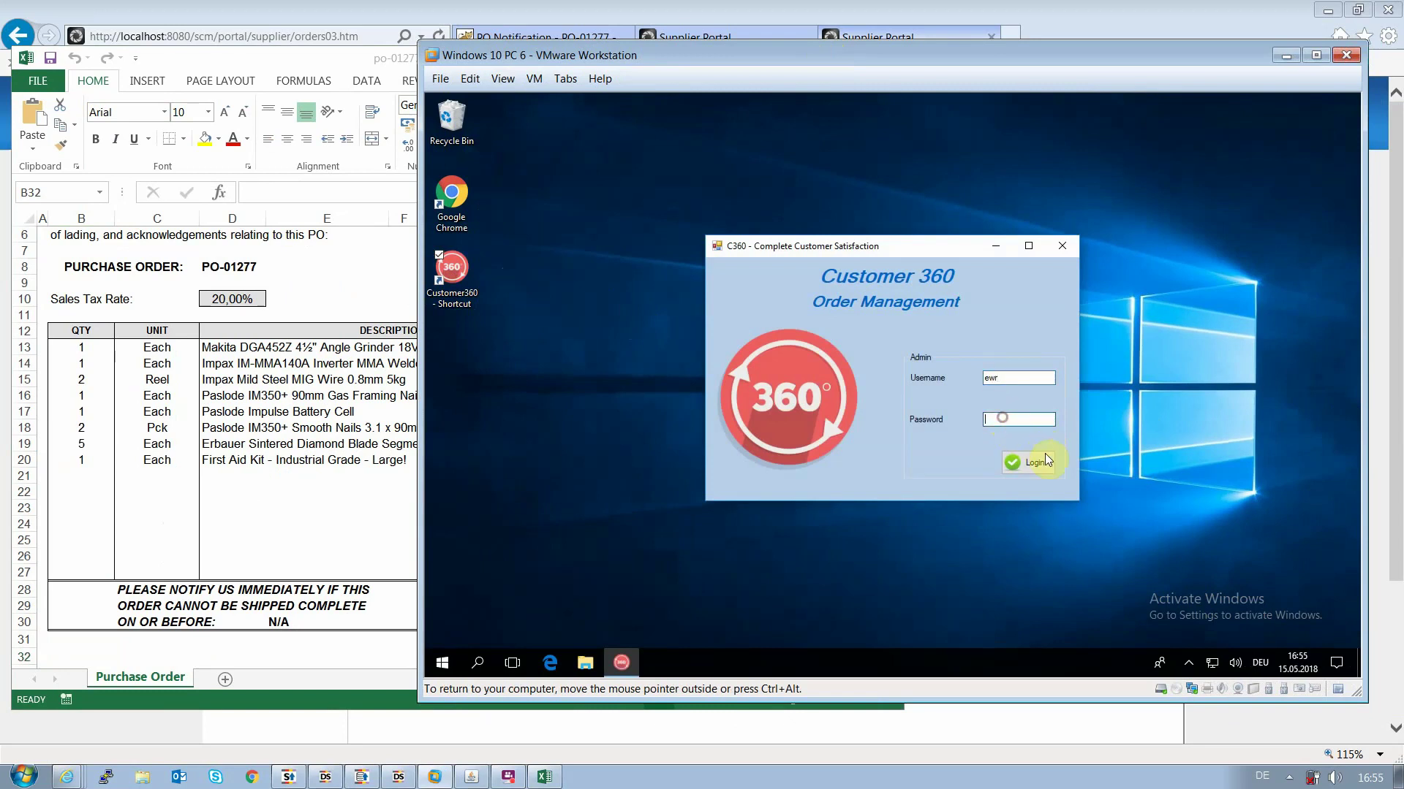
pyautogui.click(1038, 465)
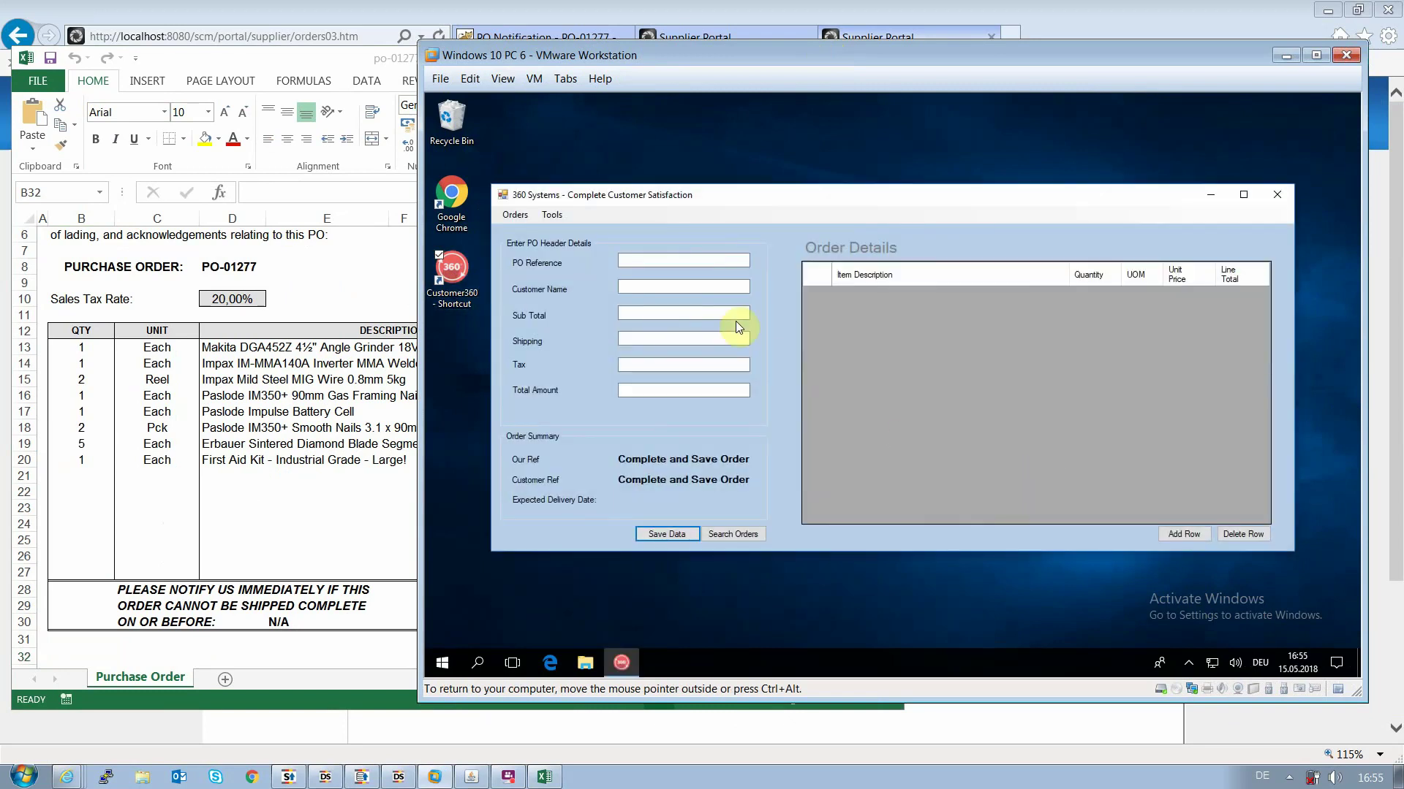
# Enter PO-01277 as PO Reference, add one blank order row, then close the order window
pyautogui.click(633, 263)
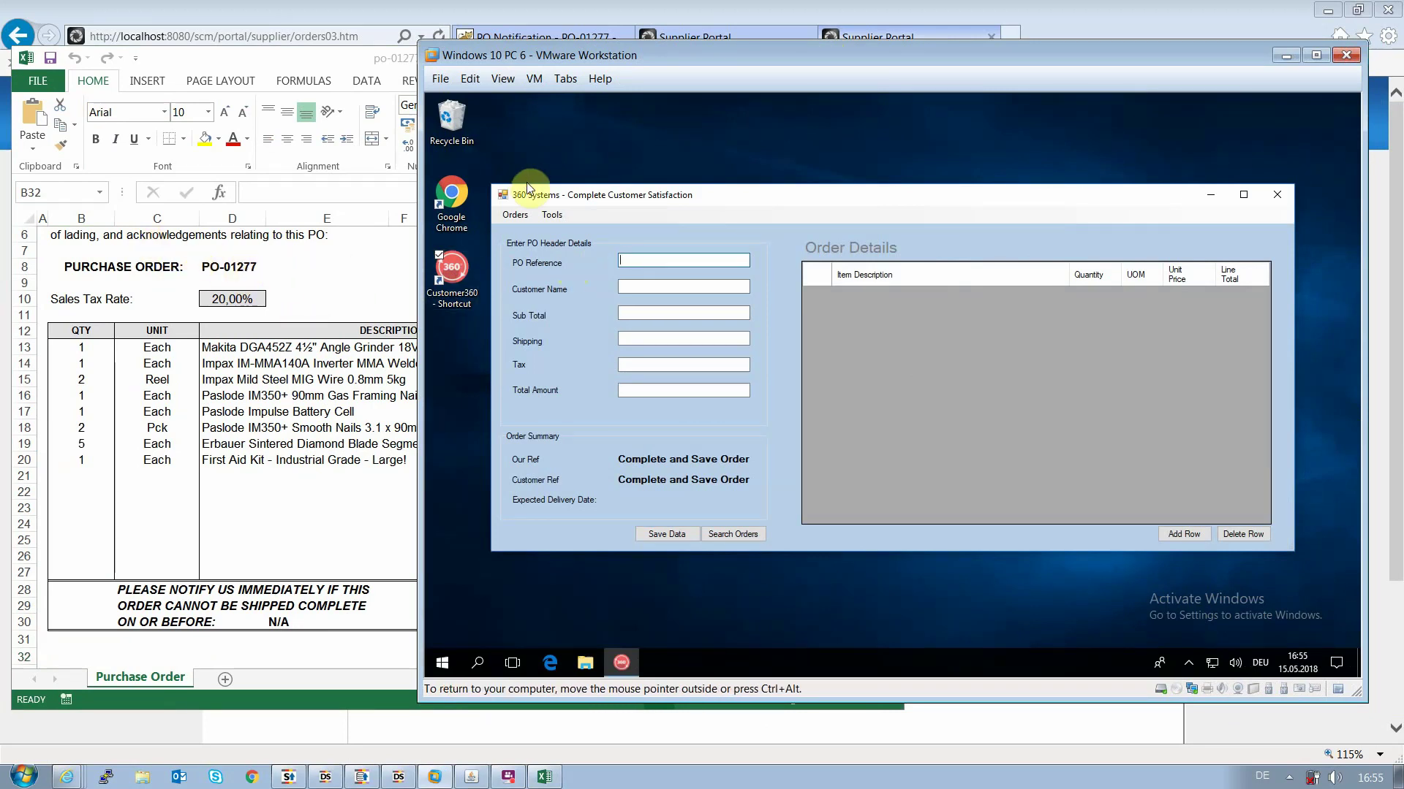
pyautogui.moveTo(501, 57); pyautogui.dragTo(543, 55)
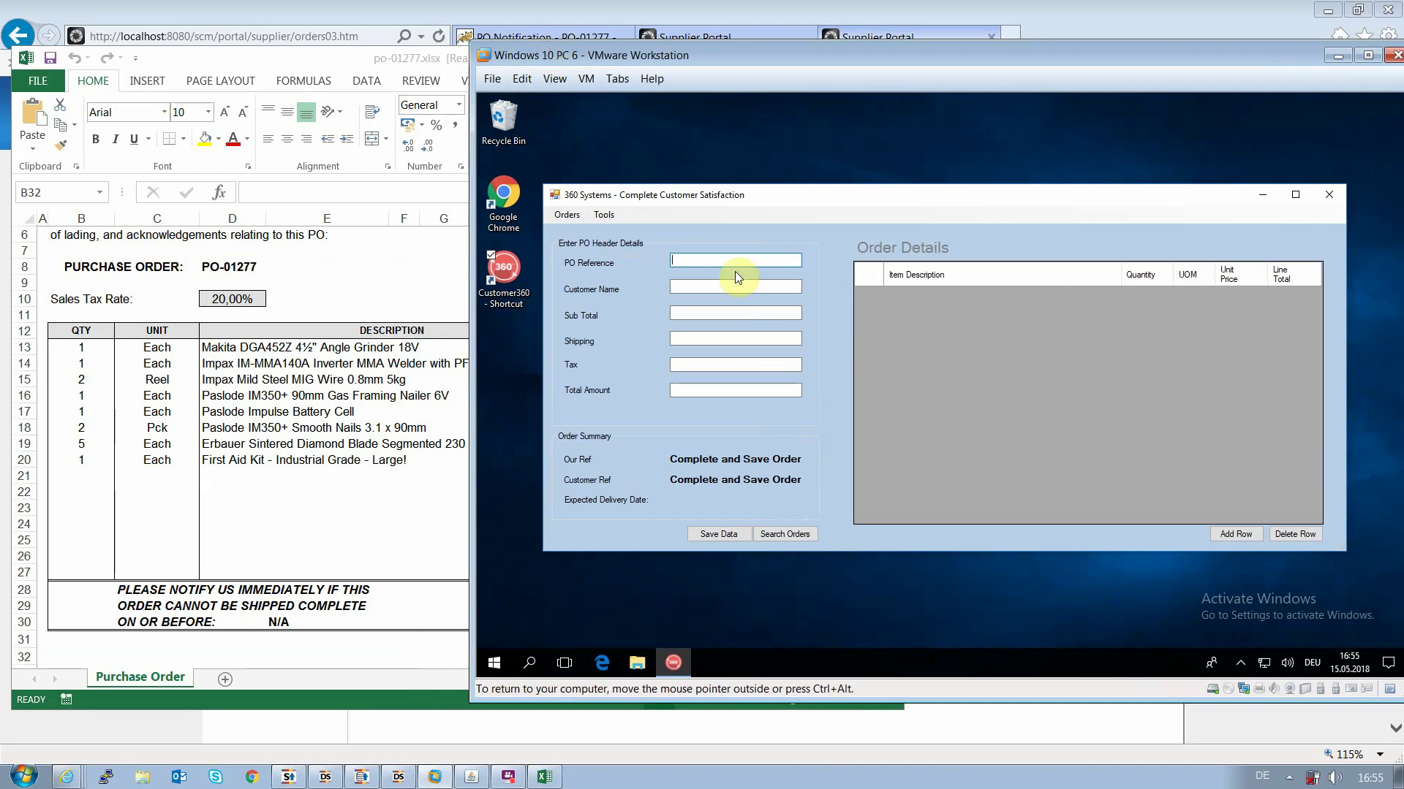
pyautogui.write('PO-01277')
pyautogui.click(683, 287)
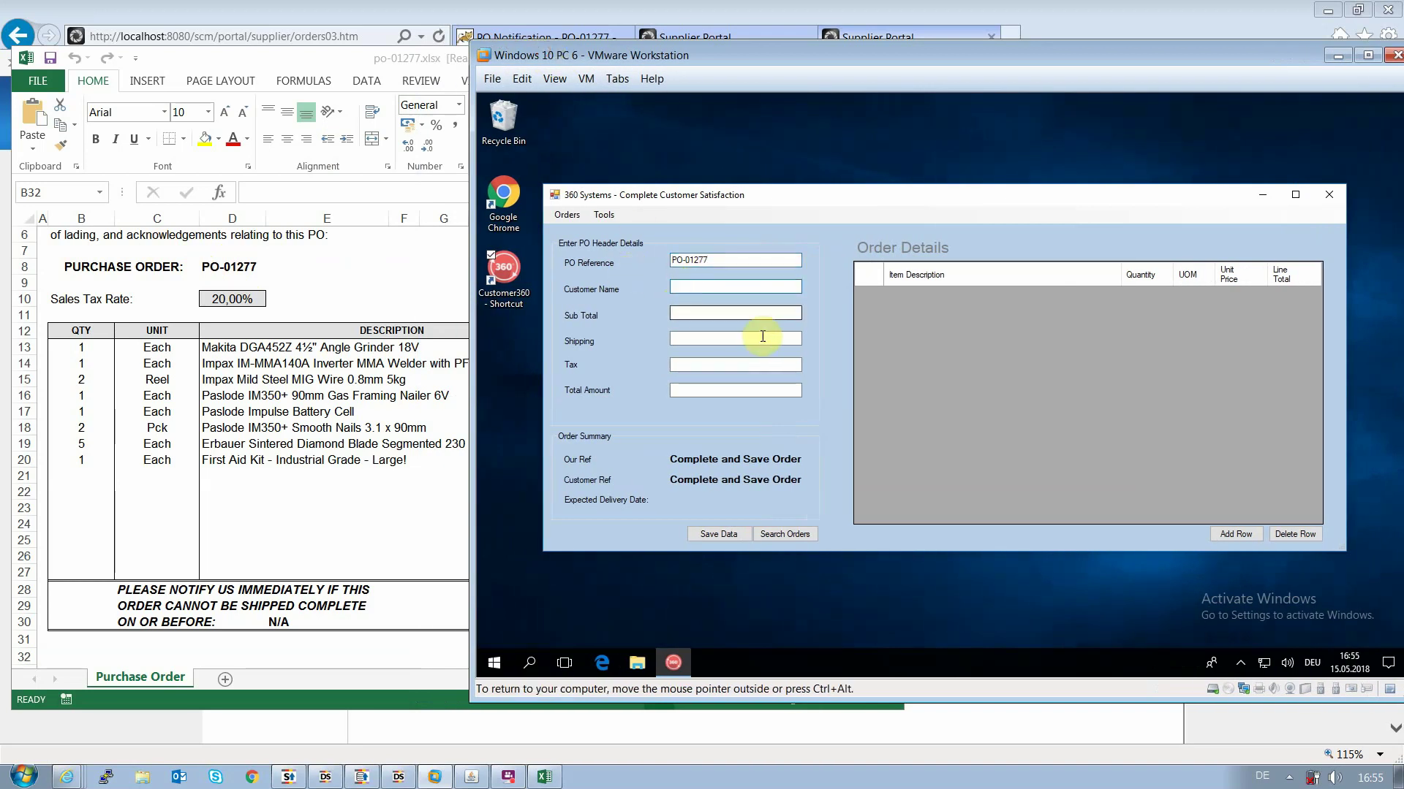
pyautogui.click(1246, 534)
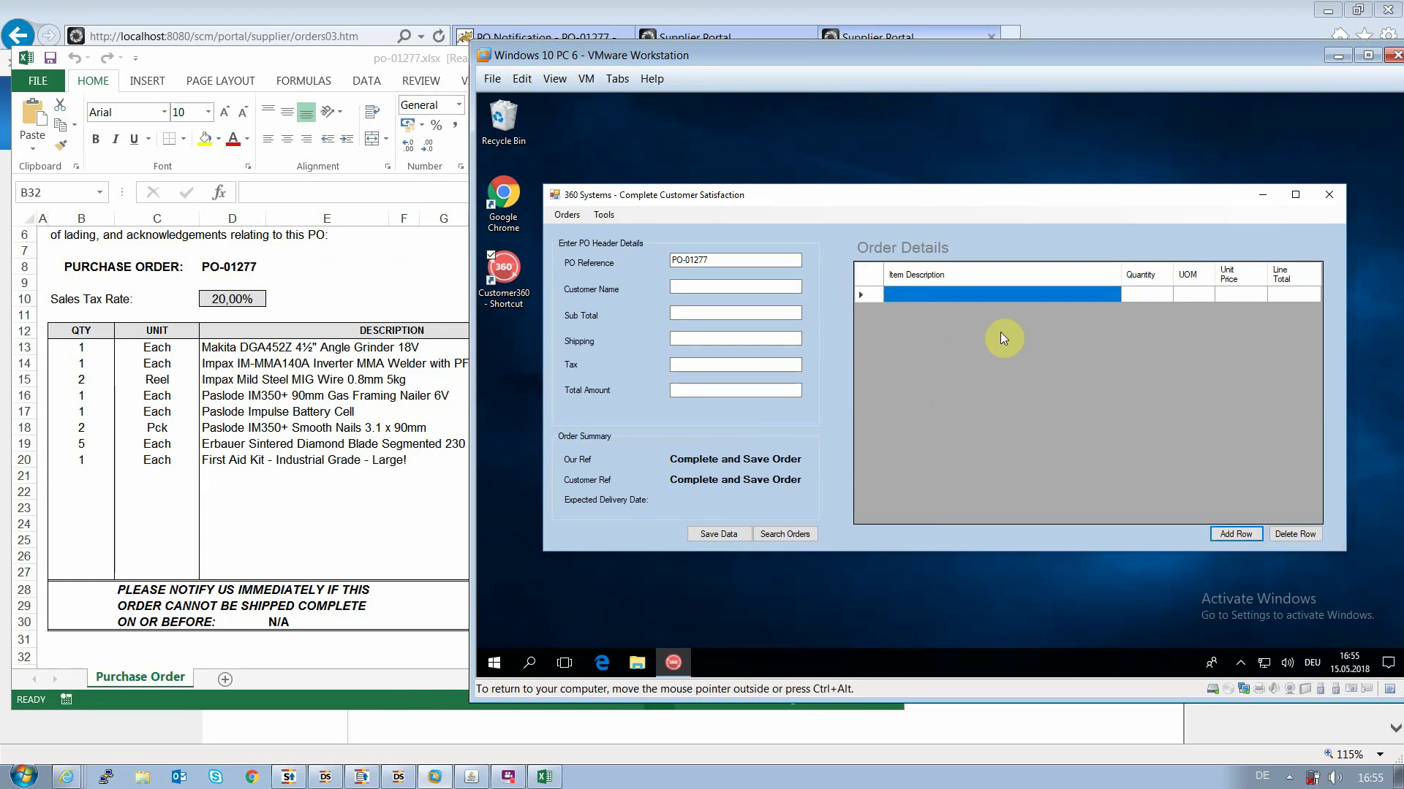
pyautogui.click(1326, 194)
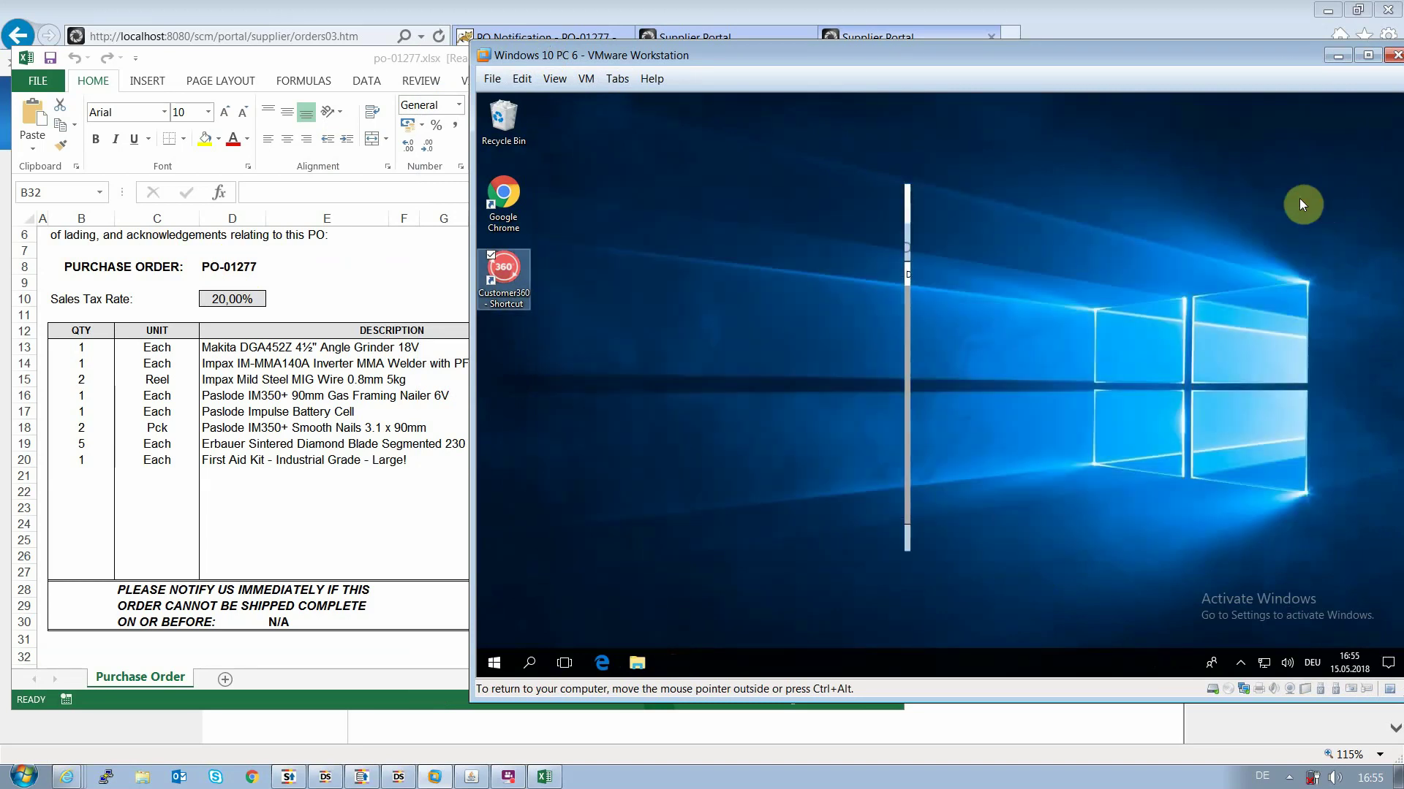
# Close the po-01277.xlsx spreadsheet without saving changes
pyautogui.moveTo(935, 53); pyautogui.dragTo(1403, 68)
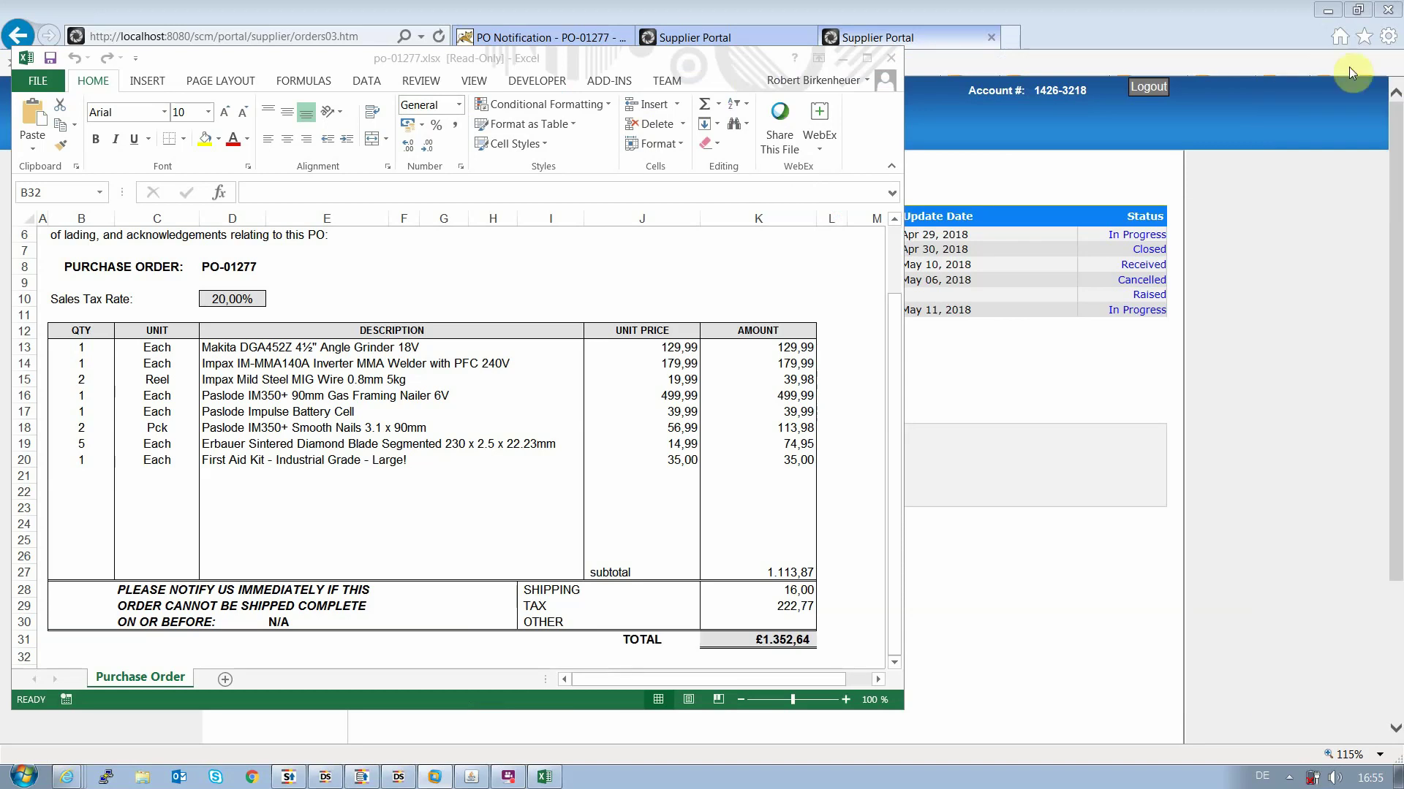
pyautogui.click(891, 58)
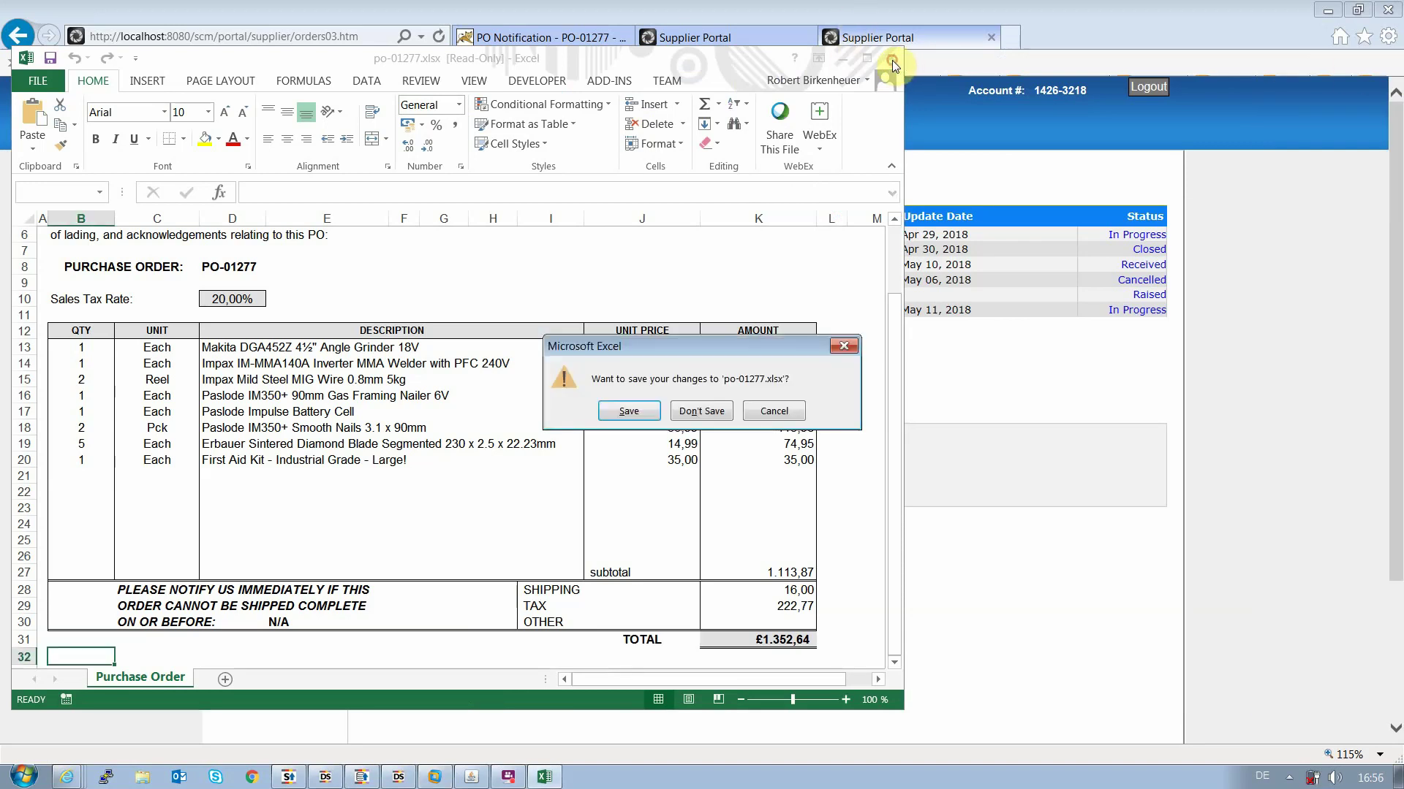
pyautogui.click(700, 412)
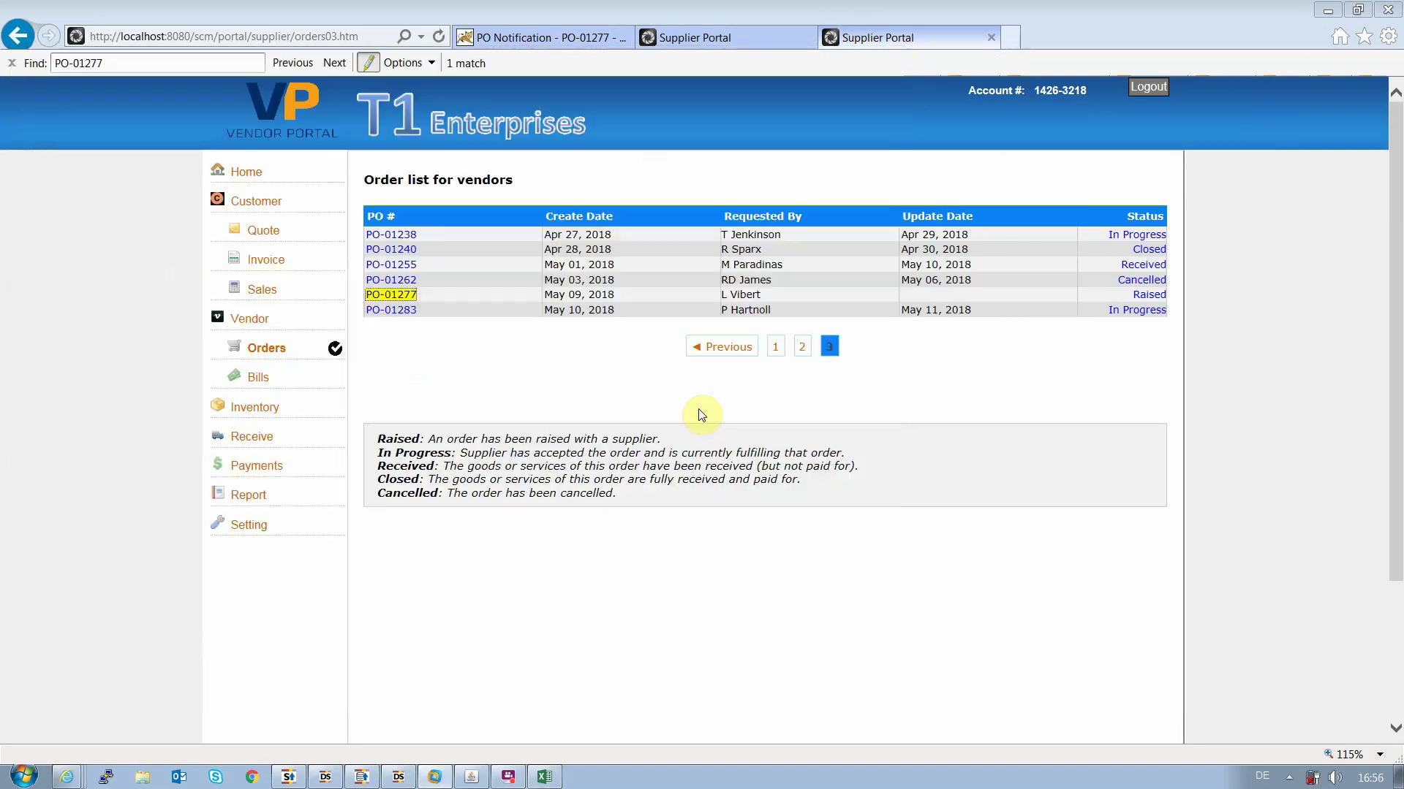
# Set order PO-01277's status to In Progress, then switch back to Design Studio
pyautogui.click(1149, 295)
pyautogui.click(827, 368)
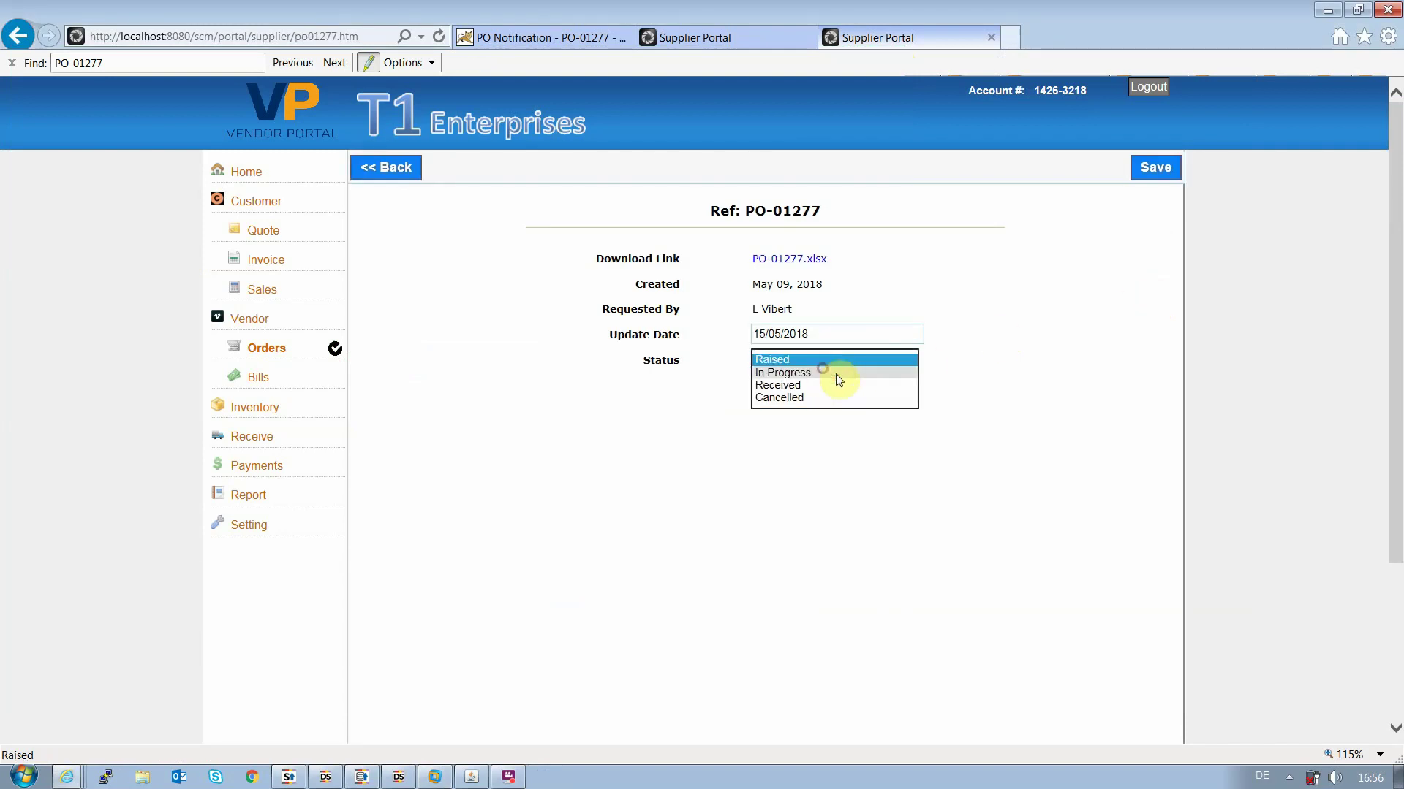
pyautogui.click(822, 375)
pyautogui.click(825, 379)
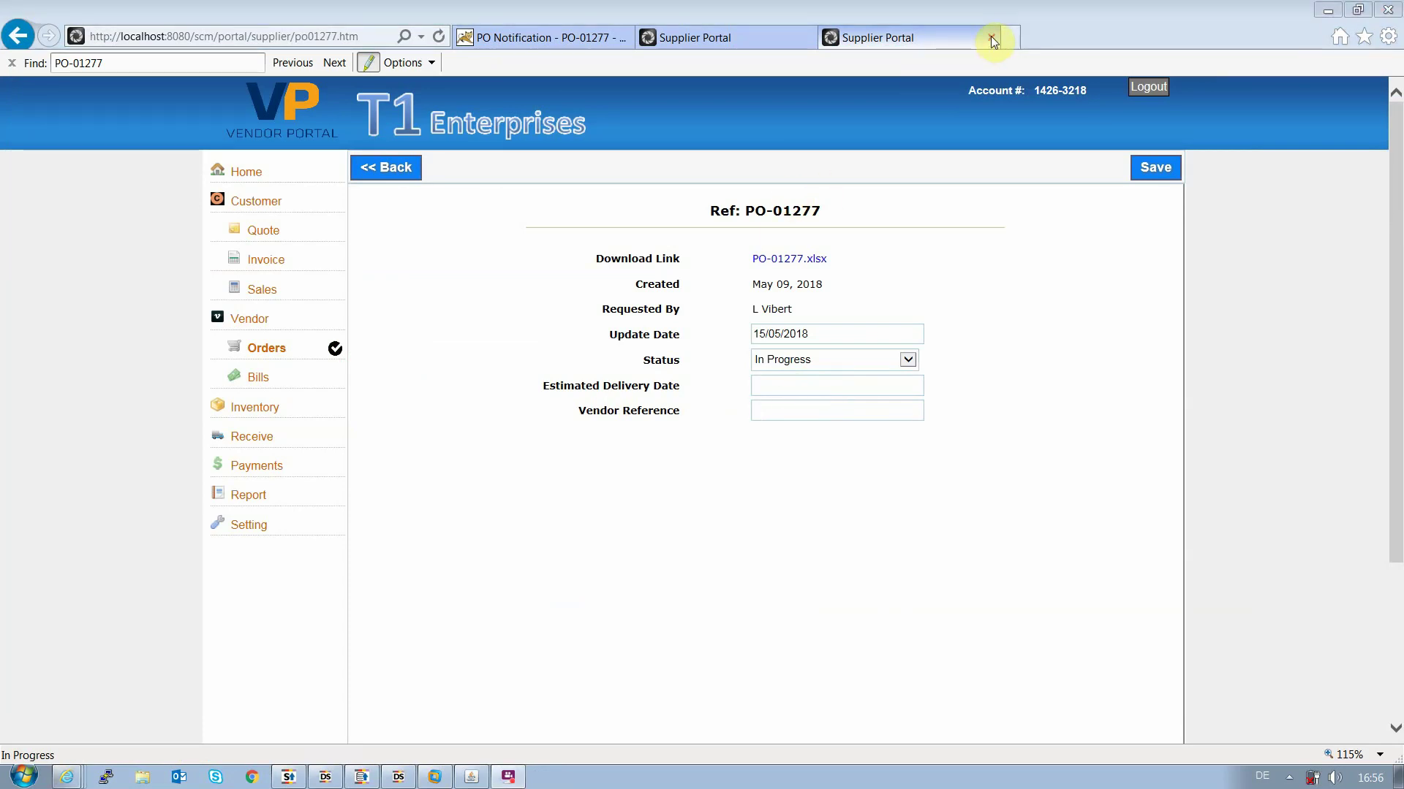
pyautogui.click(399, 777)
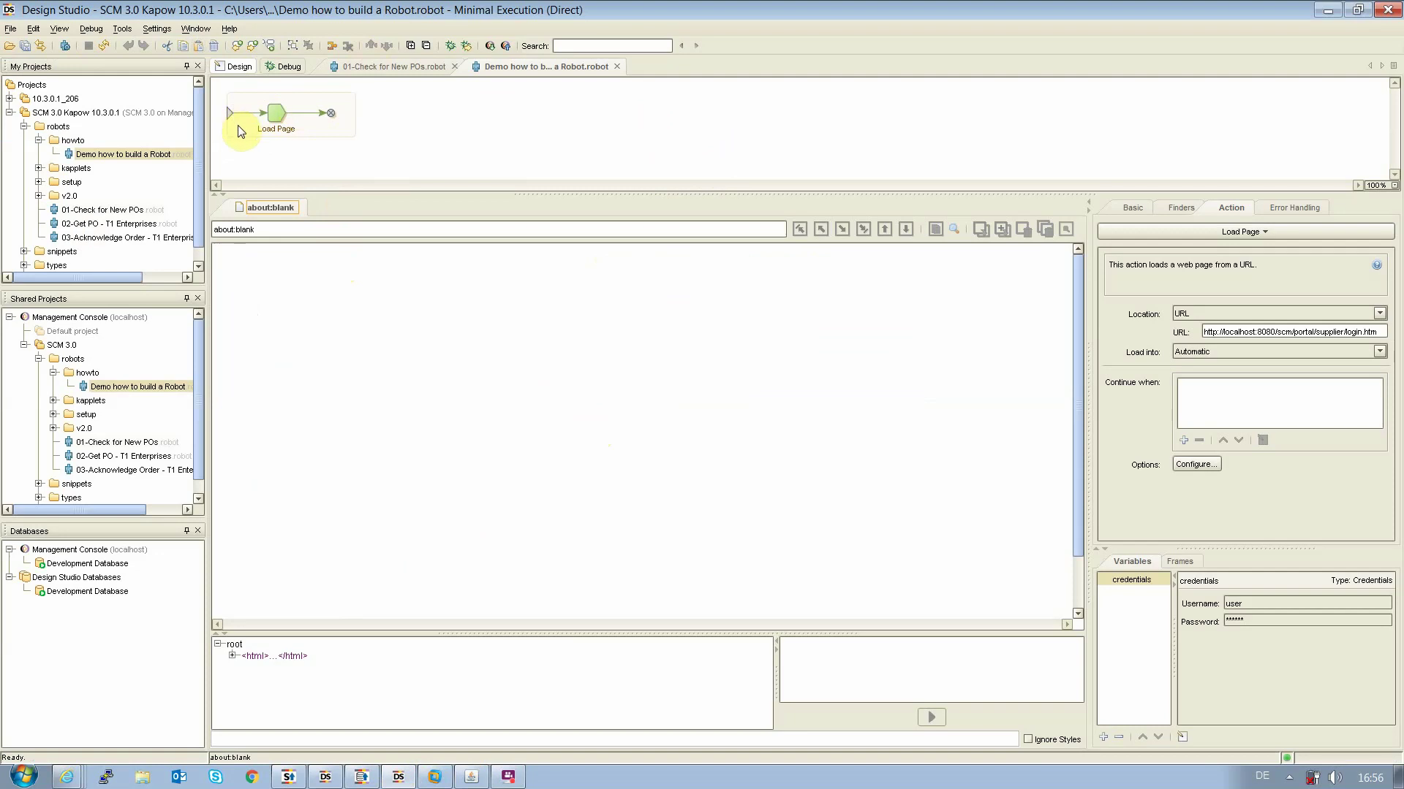
# Execute the robot to its end so the vendor portal login page loads
pyautogui.click(330, 113)
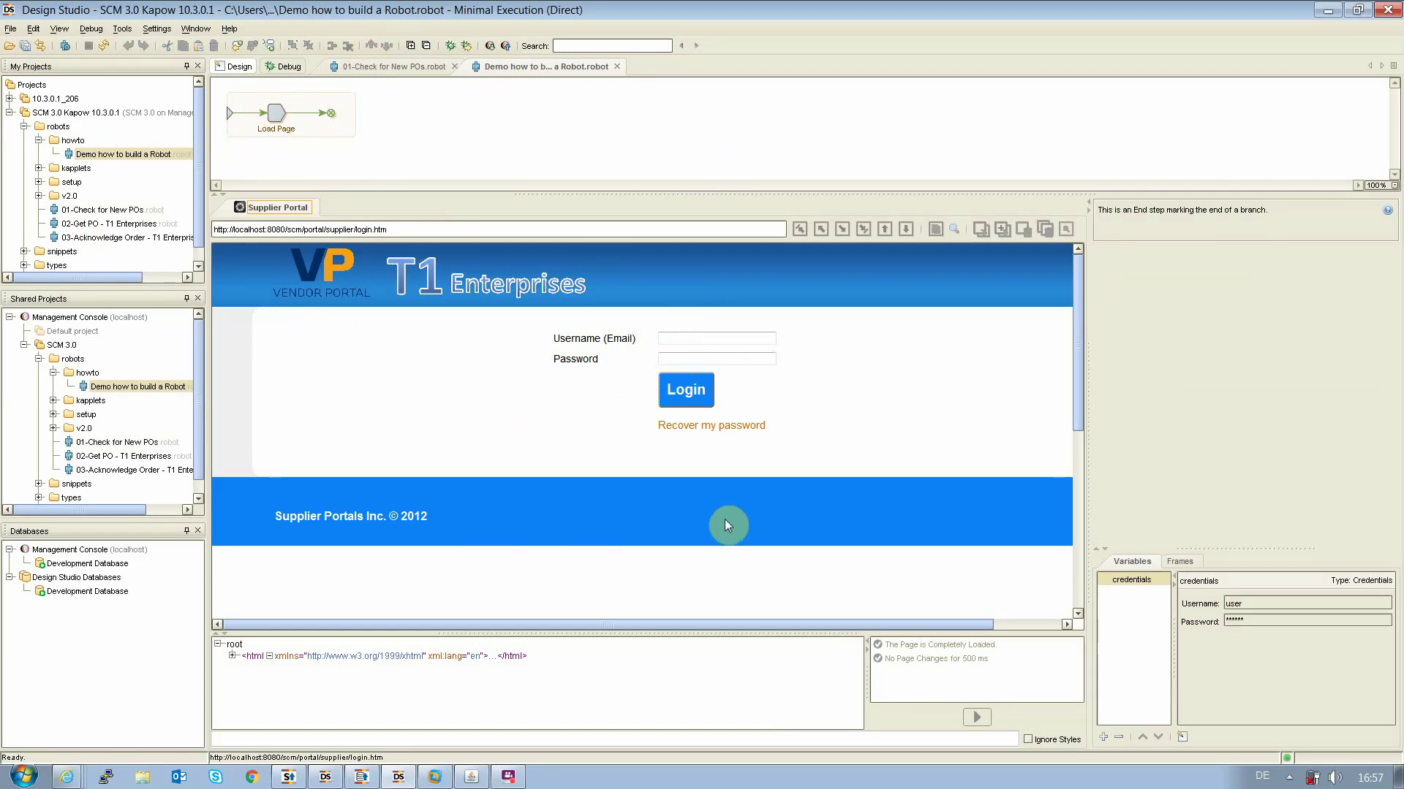
# Add an Enter Username step filling the username input from credentials.Username
pyautogui.click(693, 347)
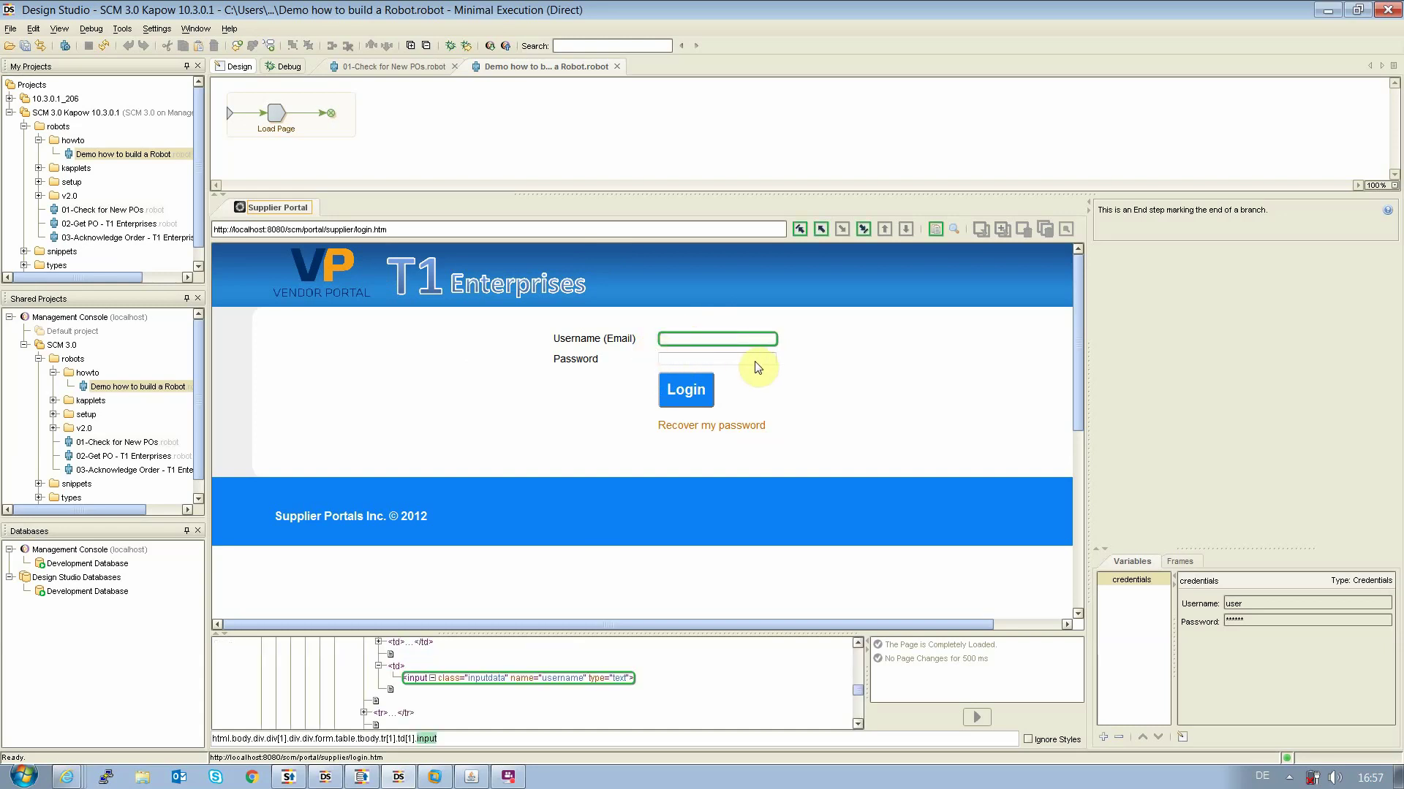
pyautogui.click(673, 358)
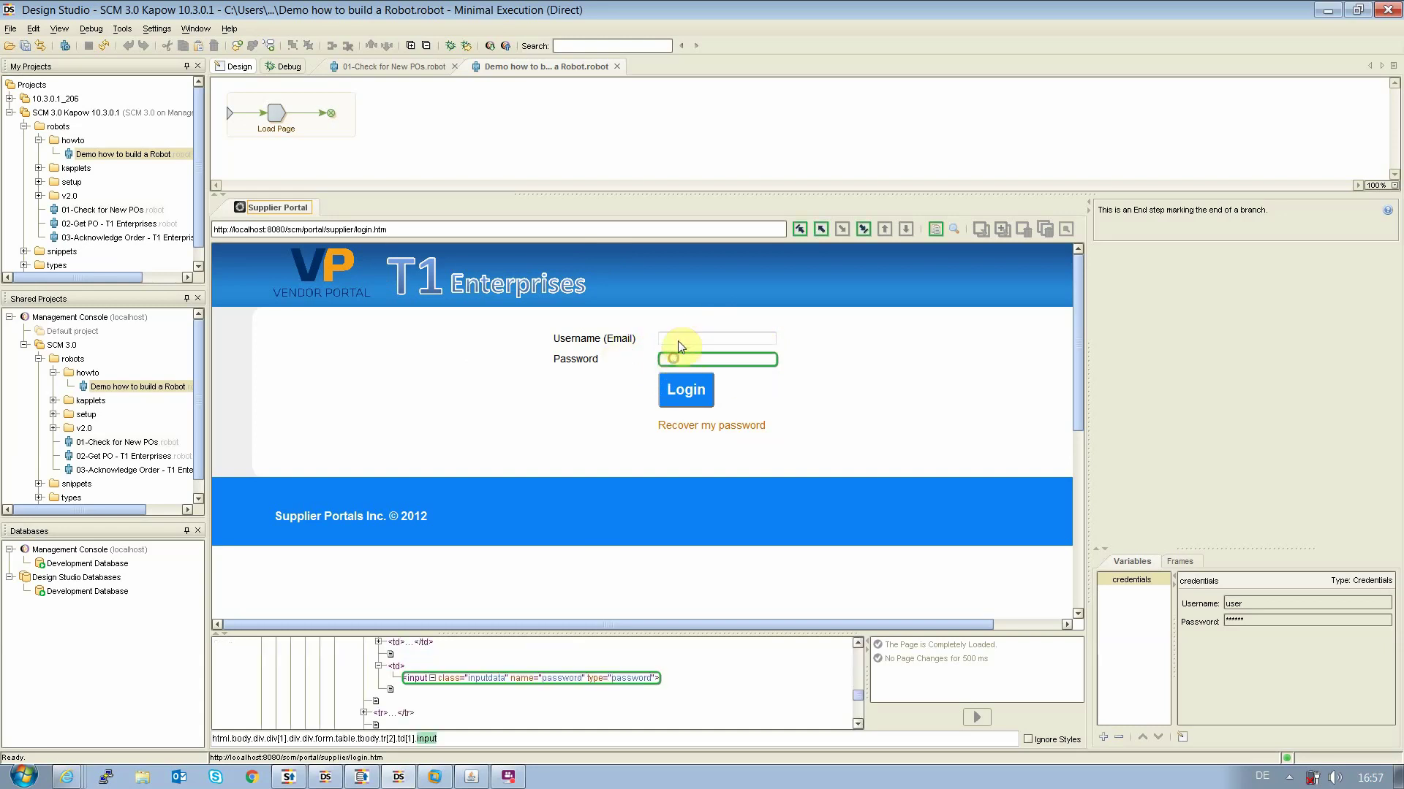
pyautogui.click(674, 338)
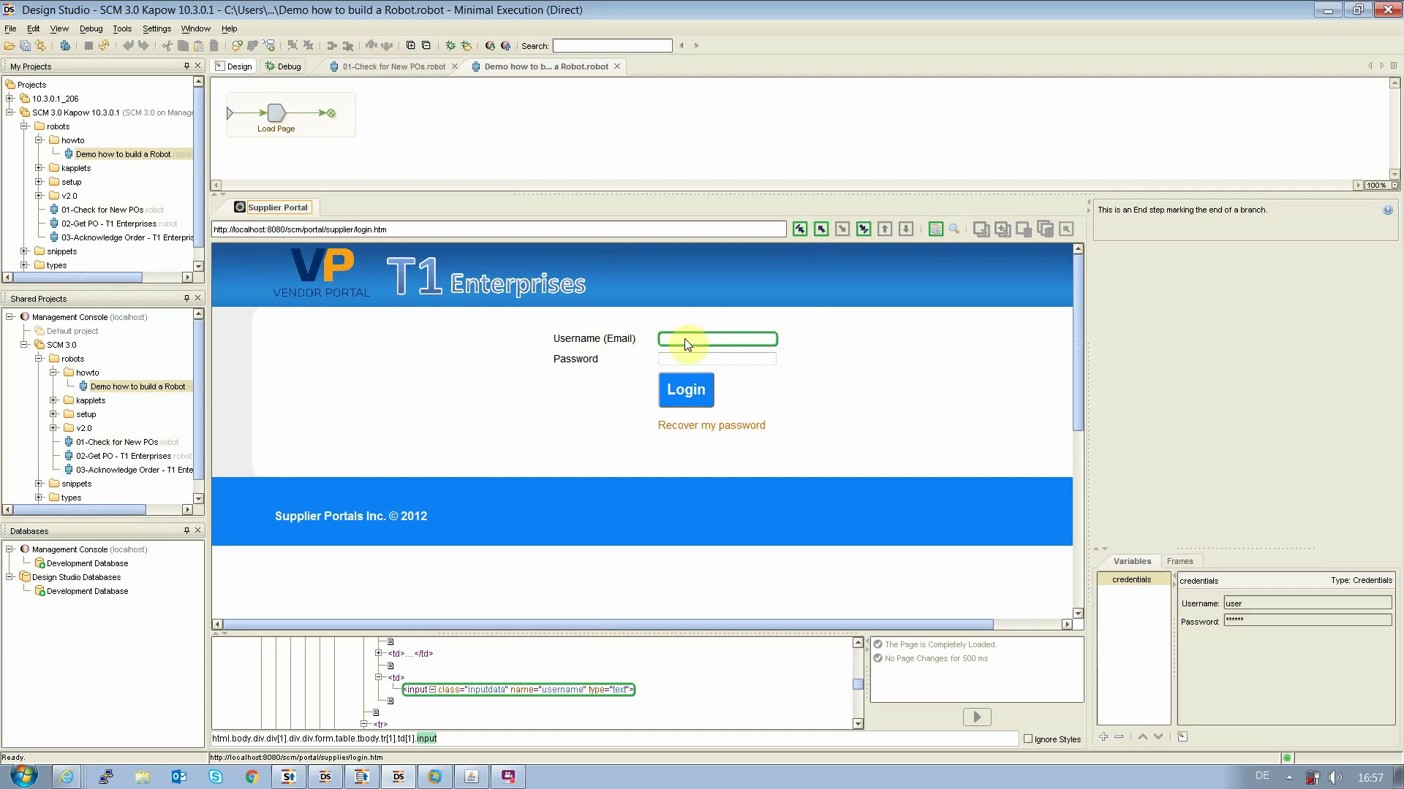
pyautogui.click(820, 233)
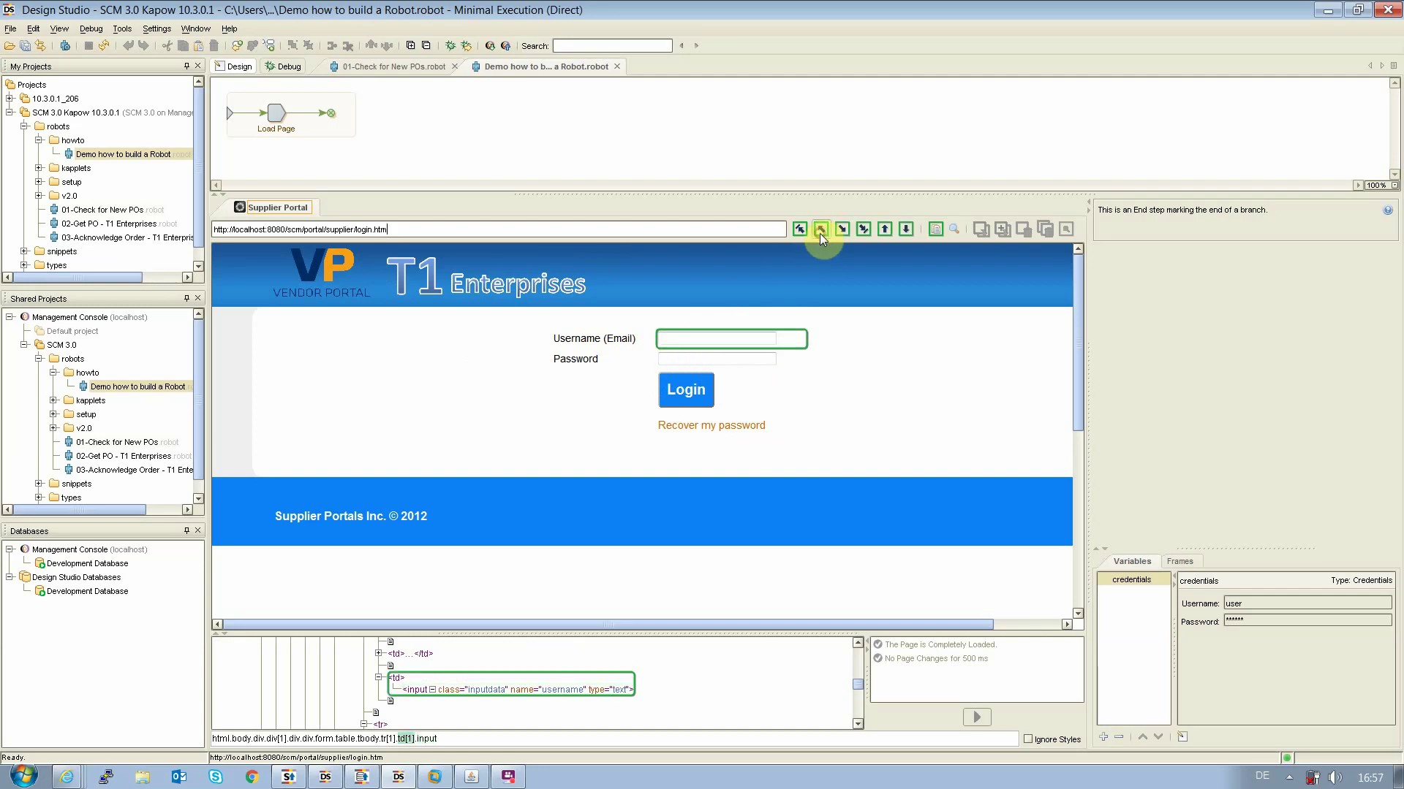
pyautogui.click(820, 232)
pyautogui.click(820, 232)
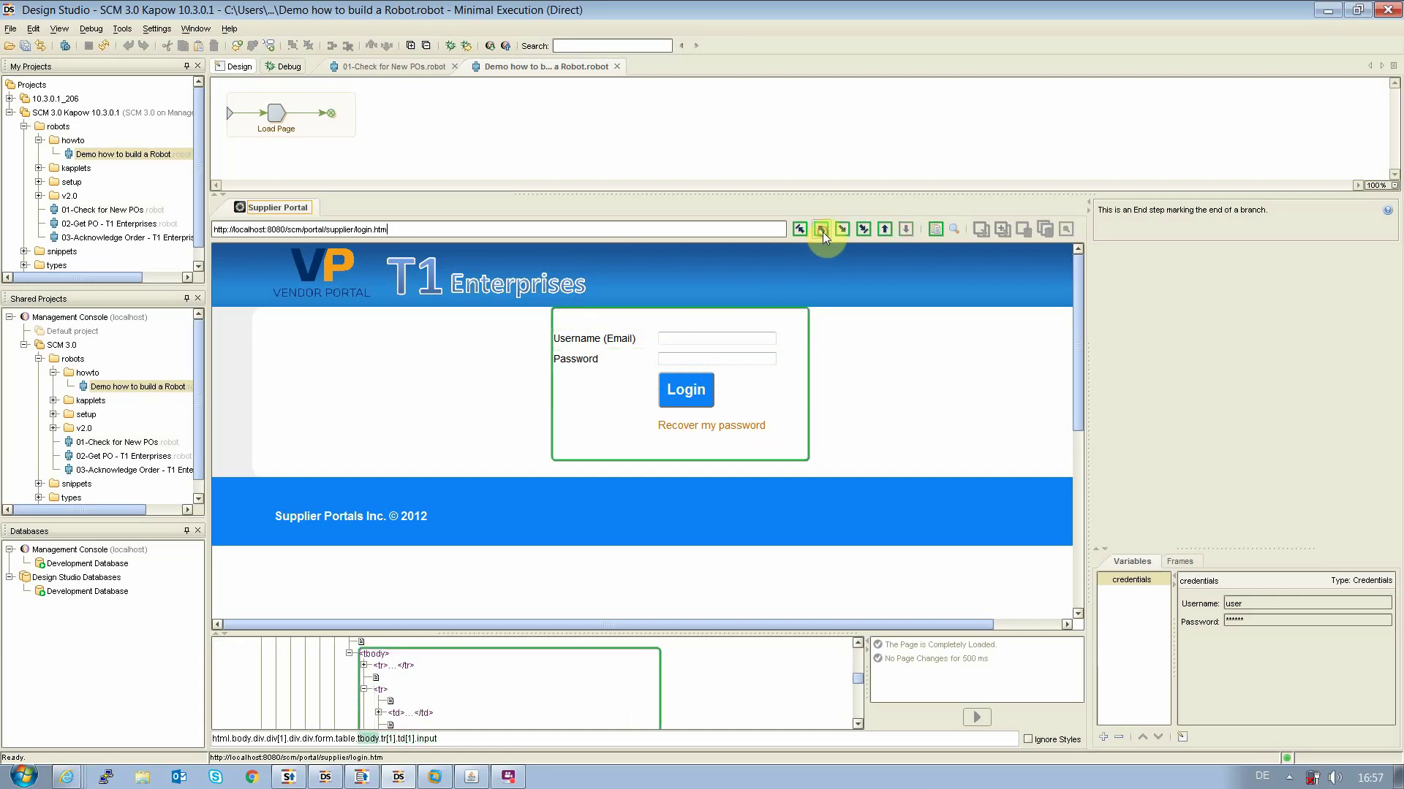
pyautogui.click(842, 230)
pyautogui.click(841, 230)
pyautogui.click(691, 336)
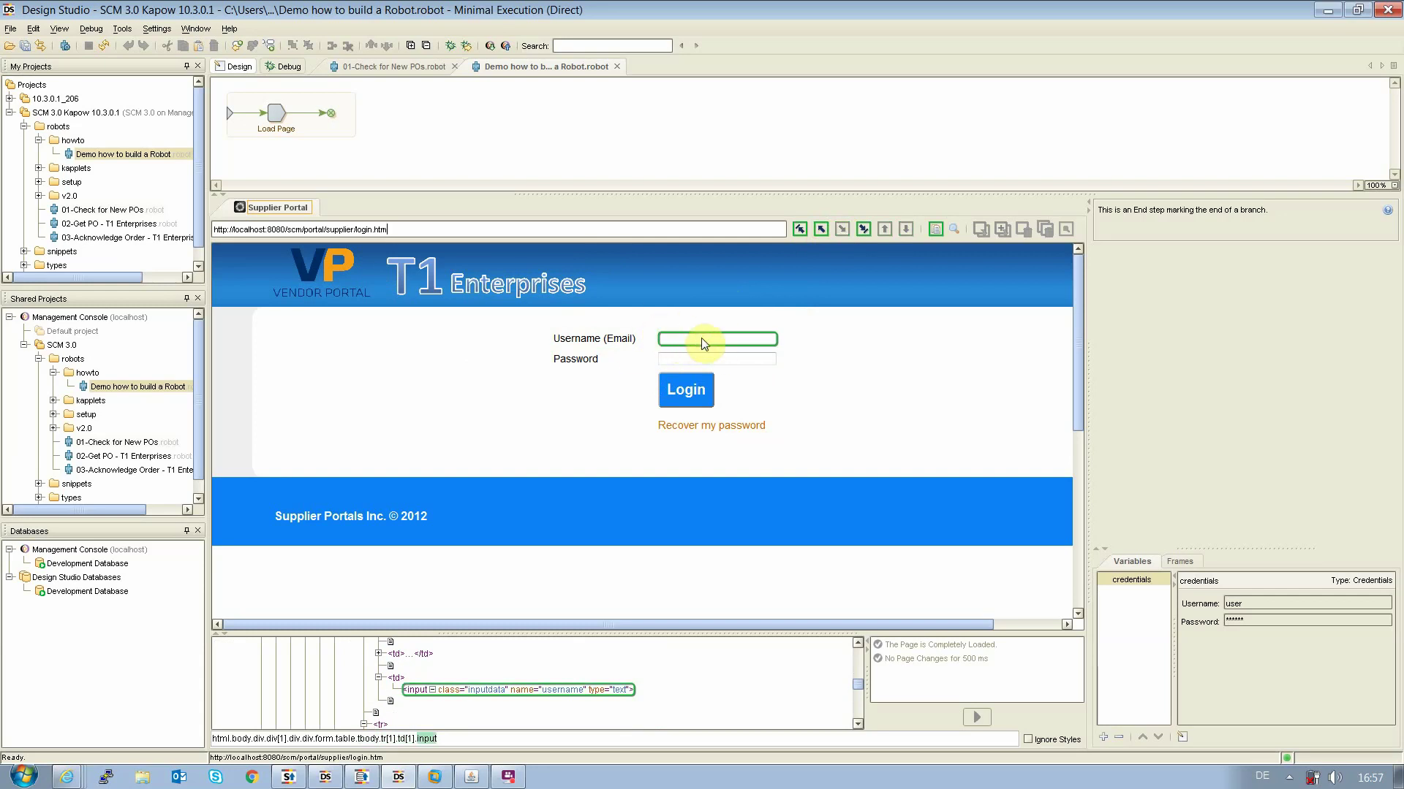
pyautogui.rightClick(700, 340)
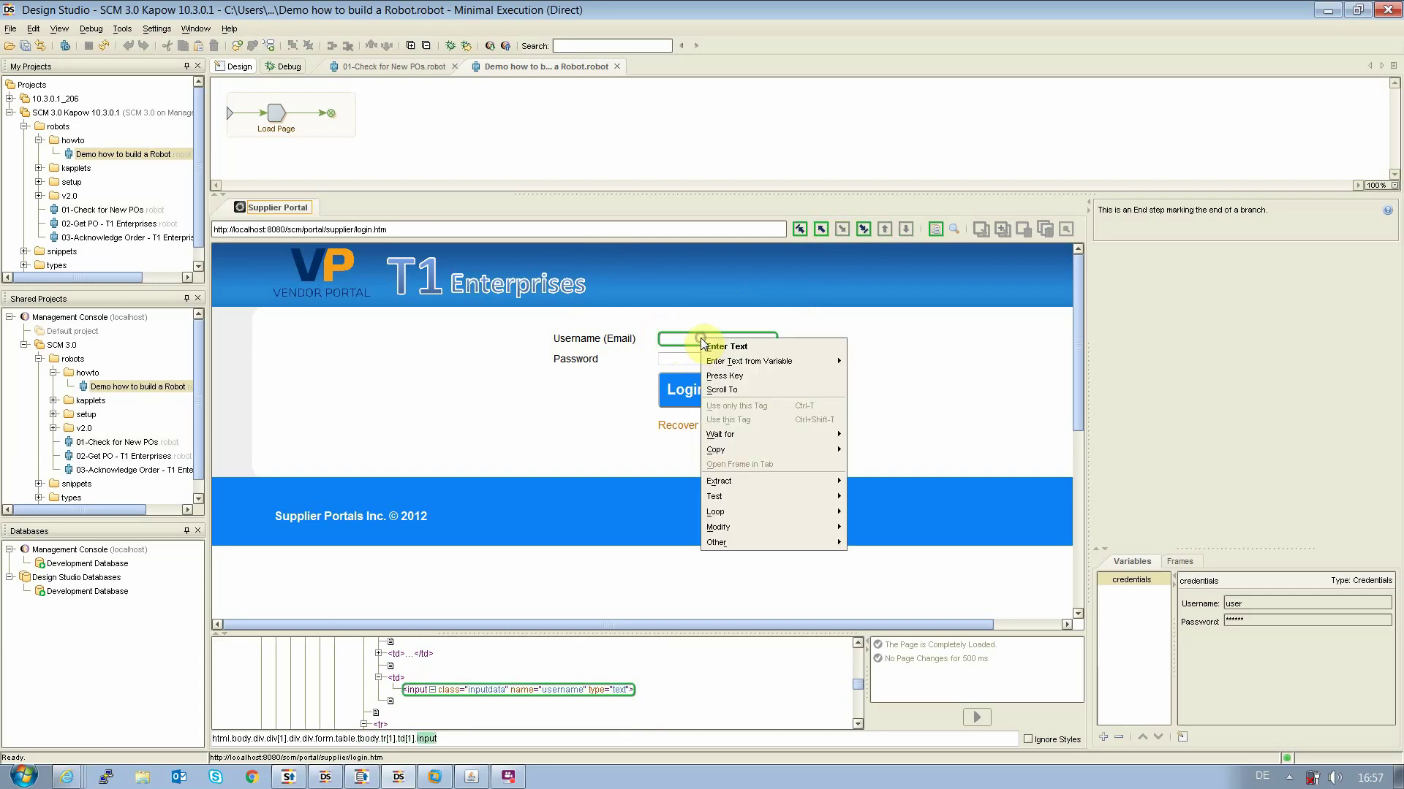
pyautogui.moveTo(762, 360)
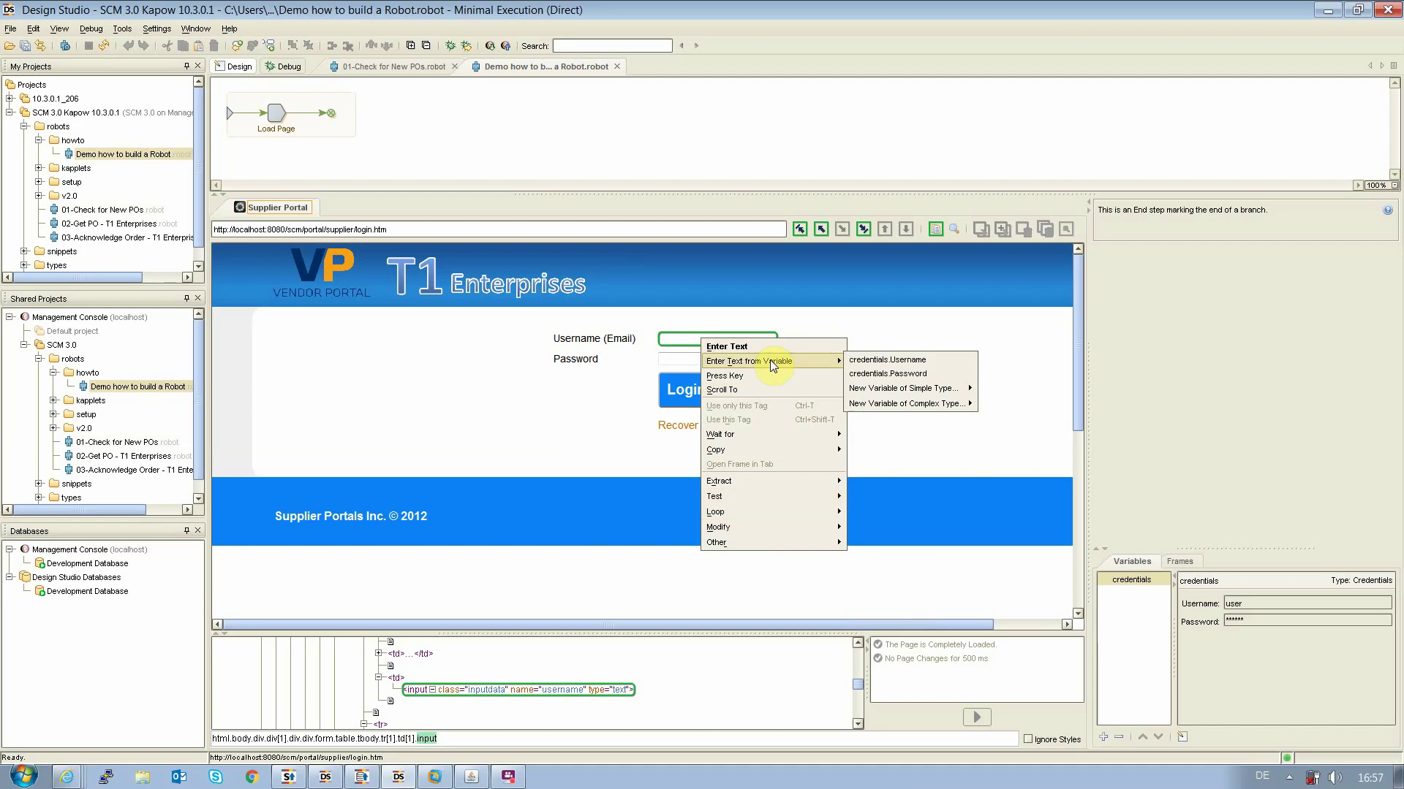
pyautogui.click(930, 361)
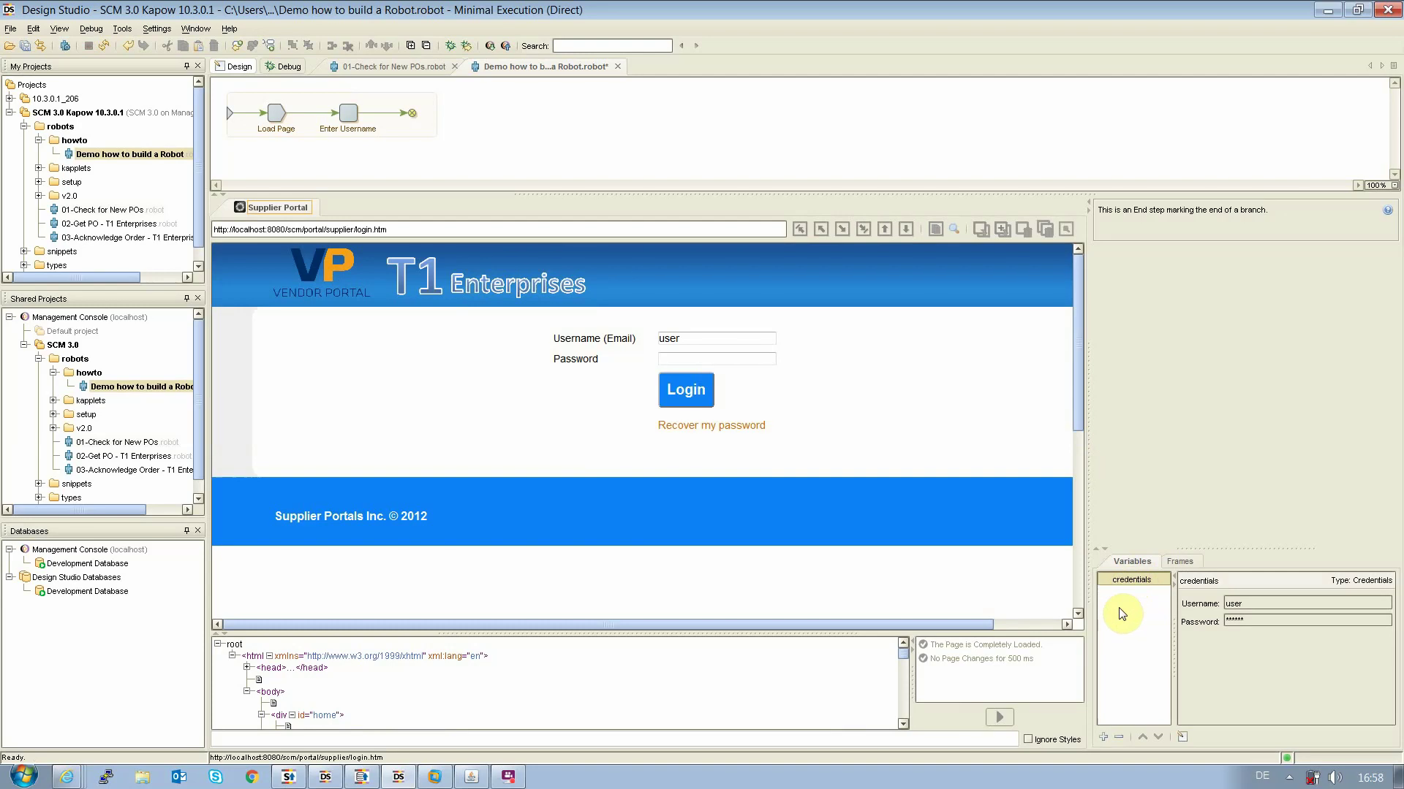
# Add steps filling the password from credentials.Password and clicking the Login button
pyautogui.click(687, 359)
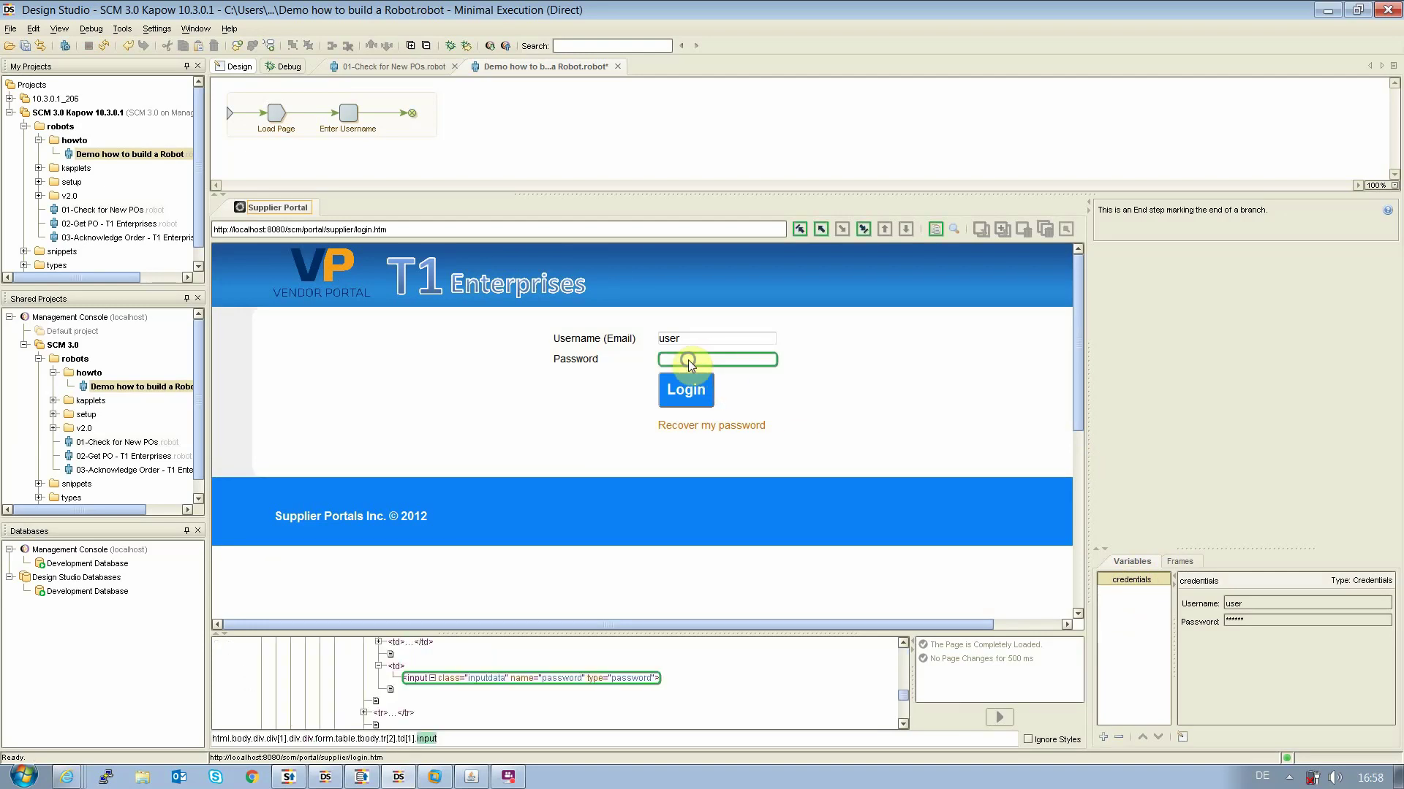
pyautogui.rightClick(687, 360)
pyautogui.moveTo(801, 380)
pyautogui.click(931, 395)
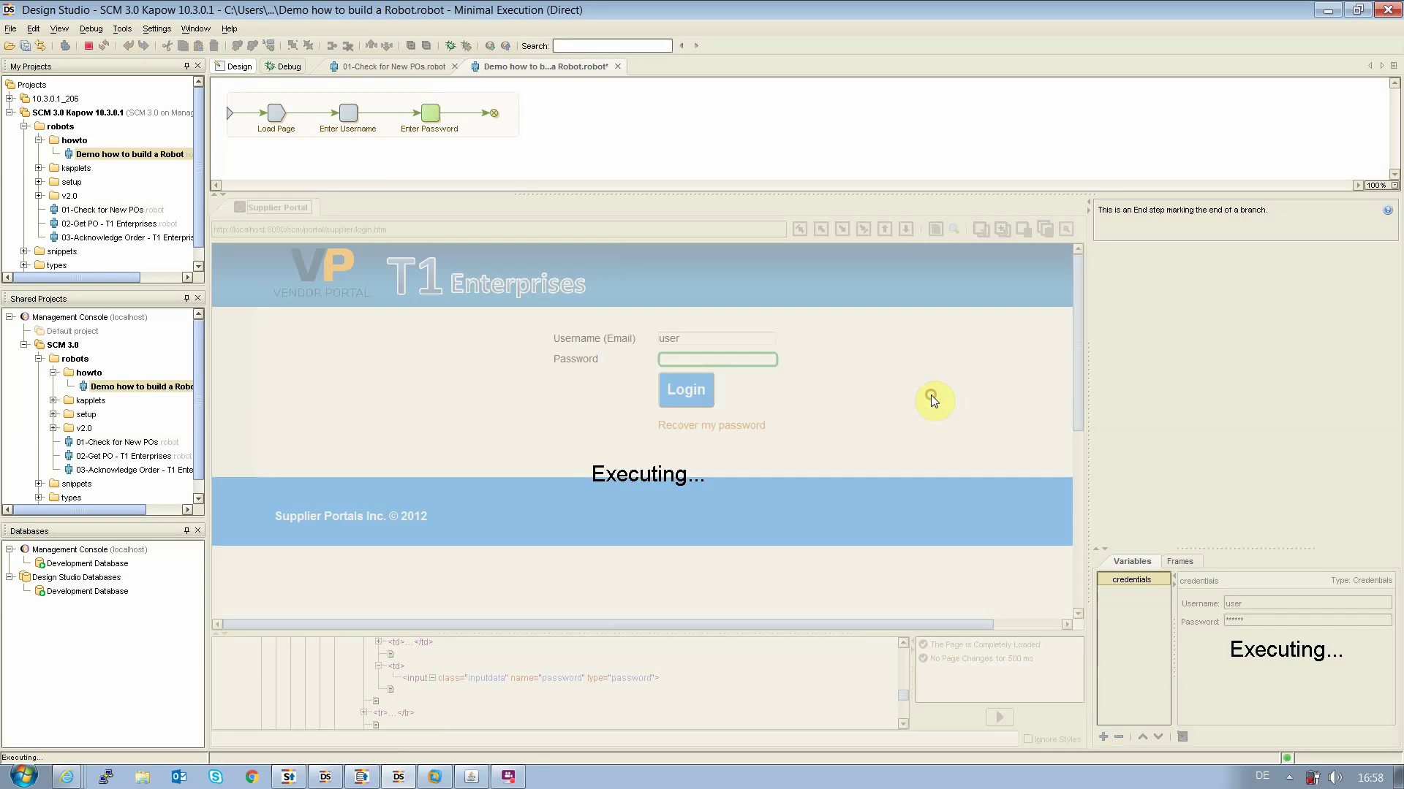
pyautogui.click(695, 393)
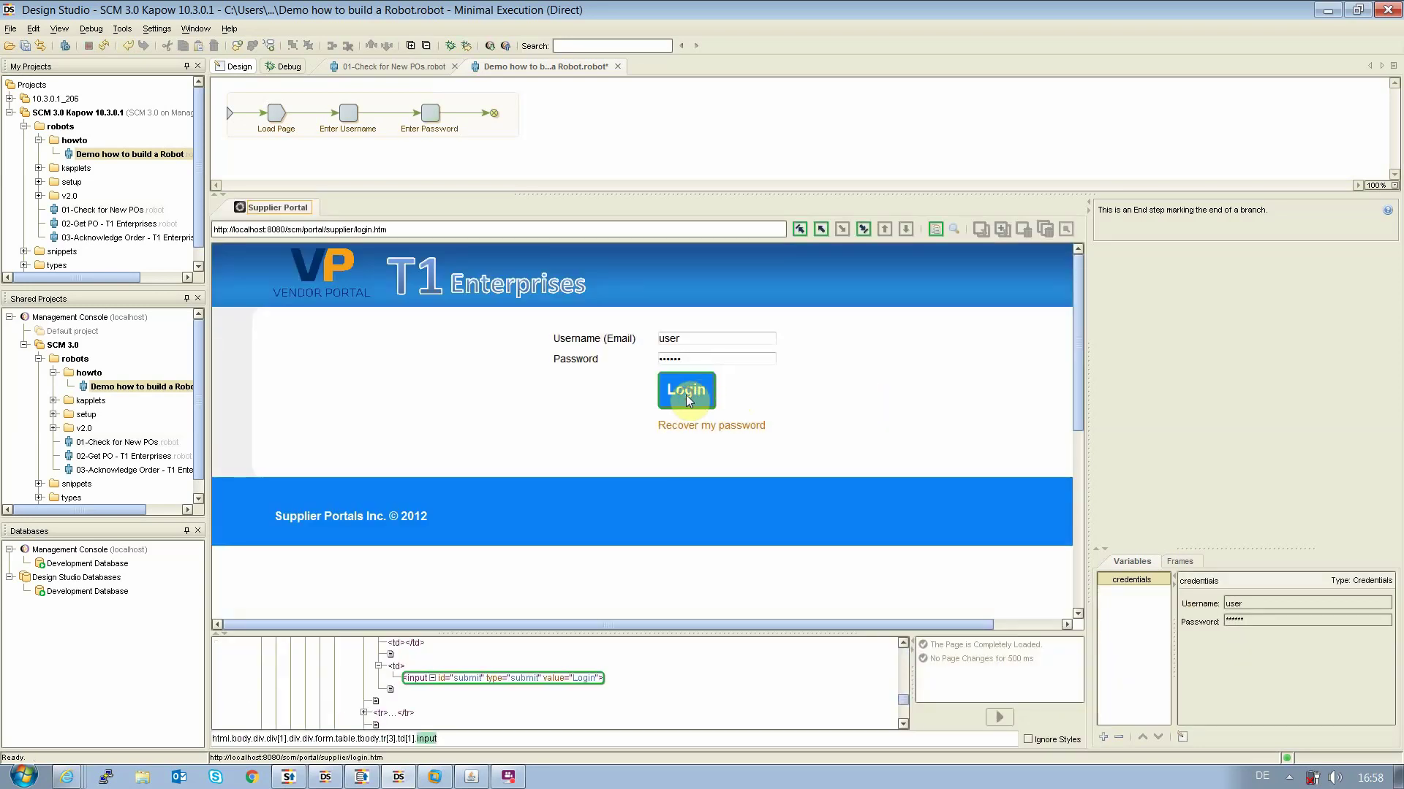
pyautogui.rightClick(685, 395)
pyautogui.click(714, 414)
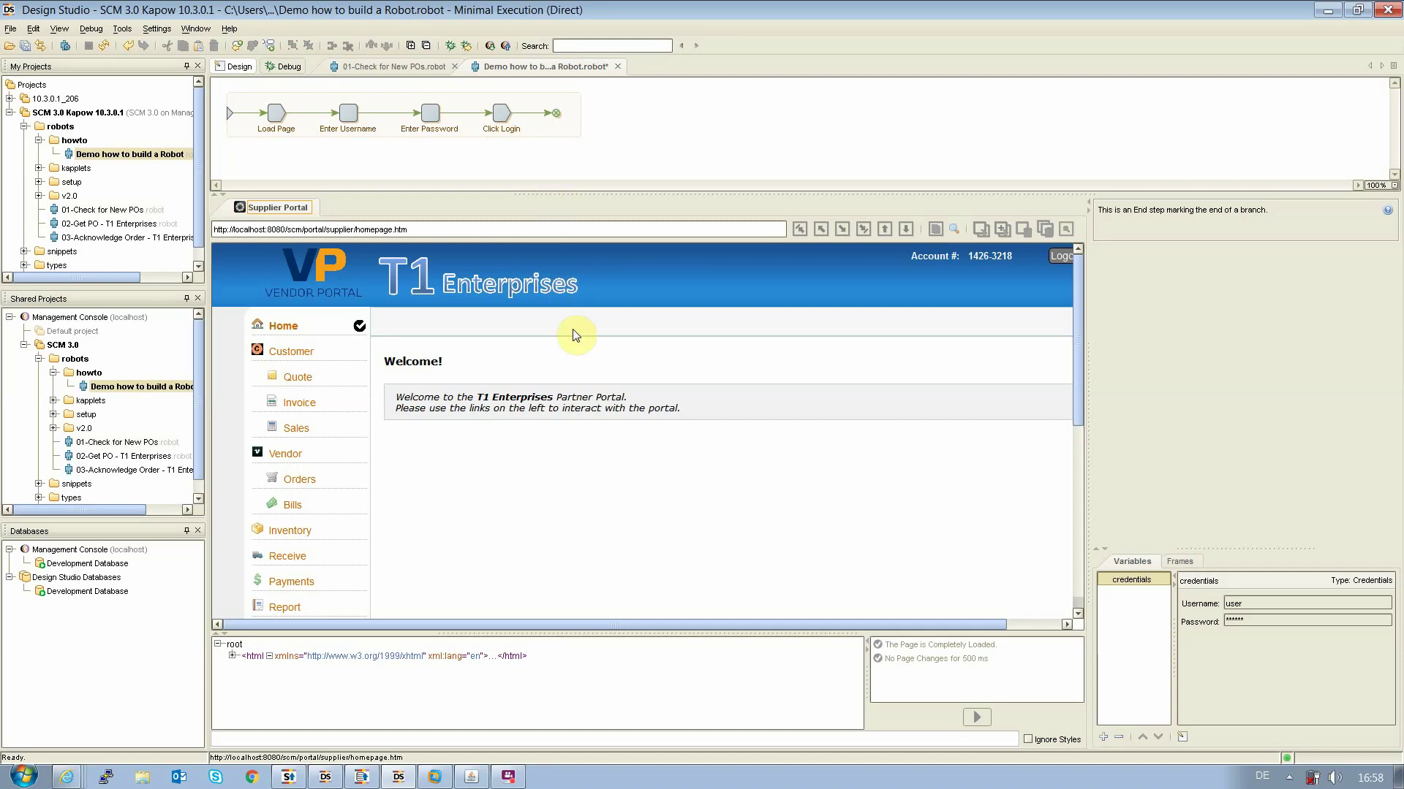
# Add a Click Orders step and select the first order row (PO-01073) in the table
pyautogui.click(298, 484)
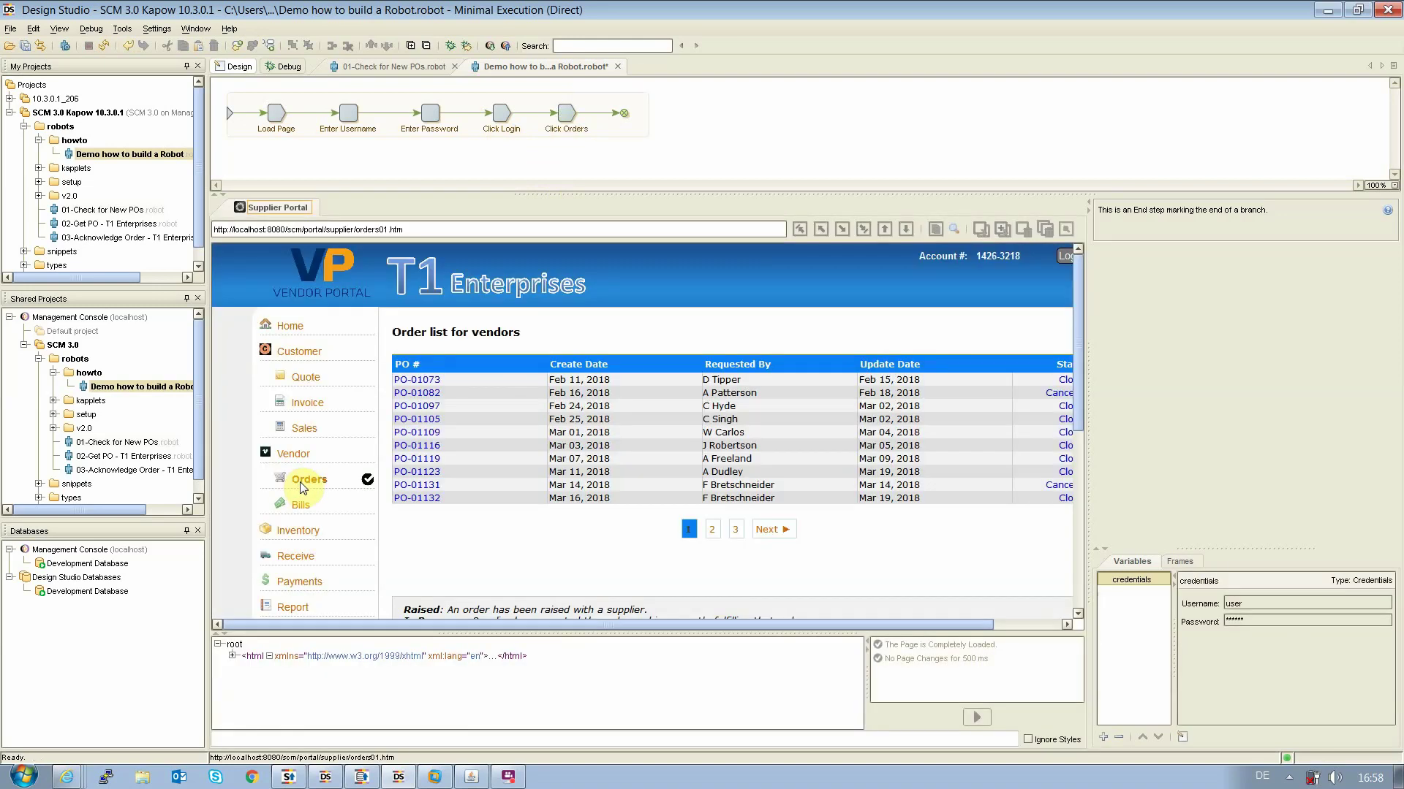
pyautogui.click(476, 382)
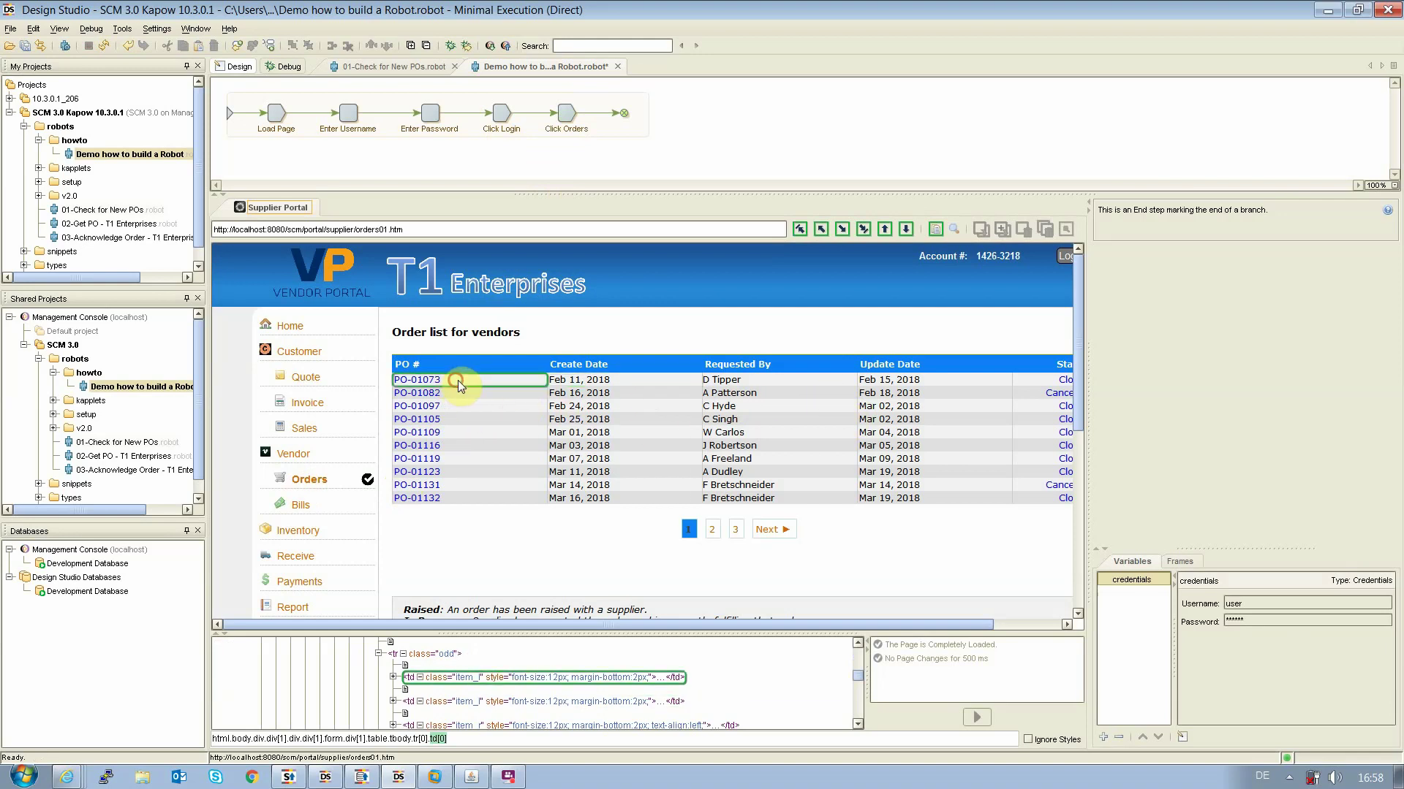
pyautogui.click(821, 230)
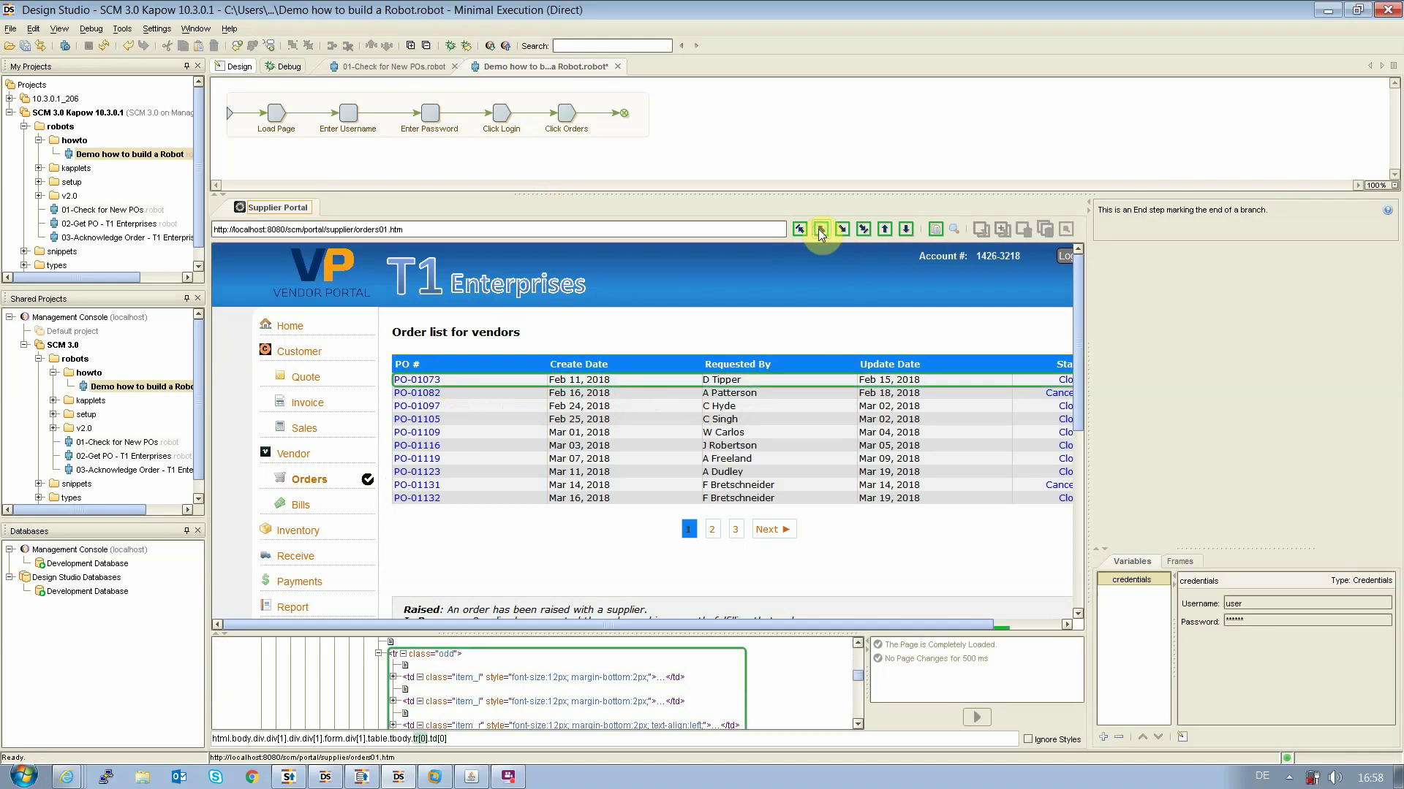
pyautogui.click(821, 230)
pyautogui.click(842, 229)
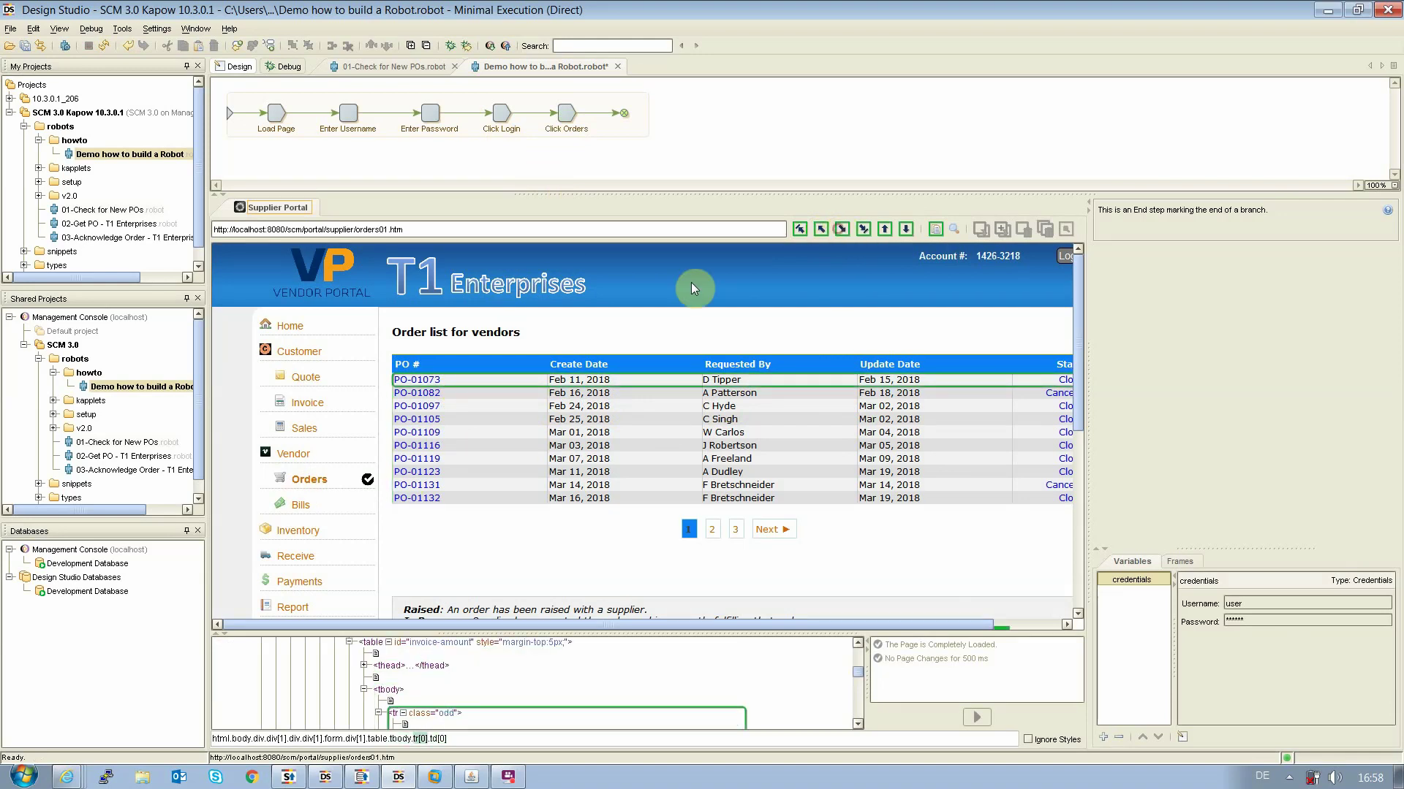
# Add a For Each Table Row loop over the order rows, excluding the first row
pyautogui.rightClick(460, 381)
pyautogui.moveTo(498, 527)
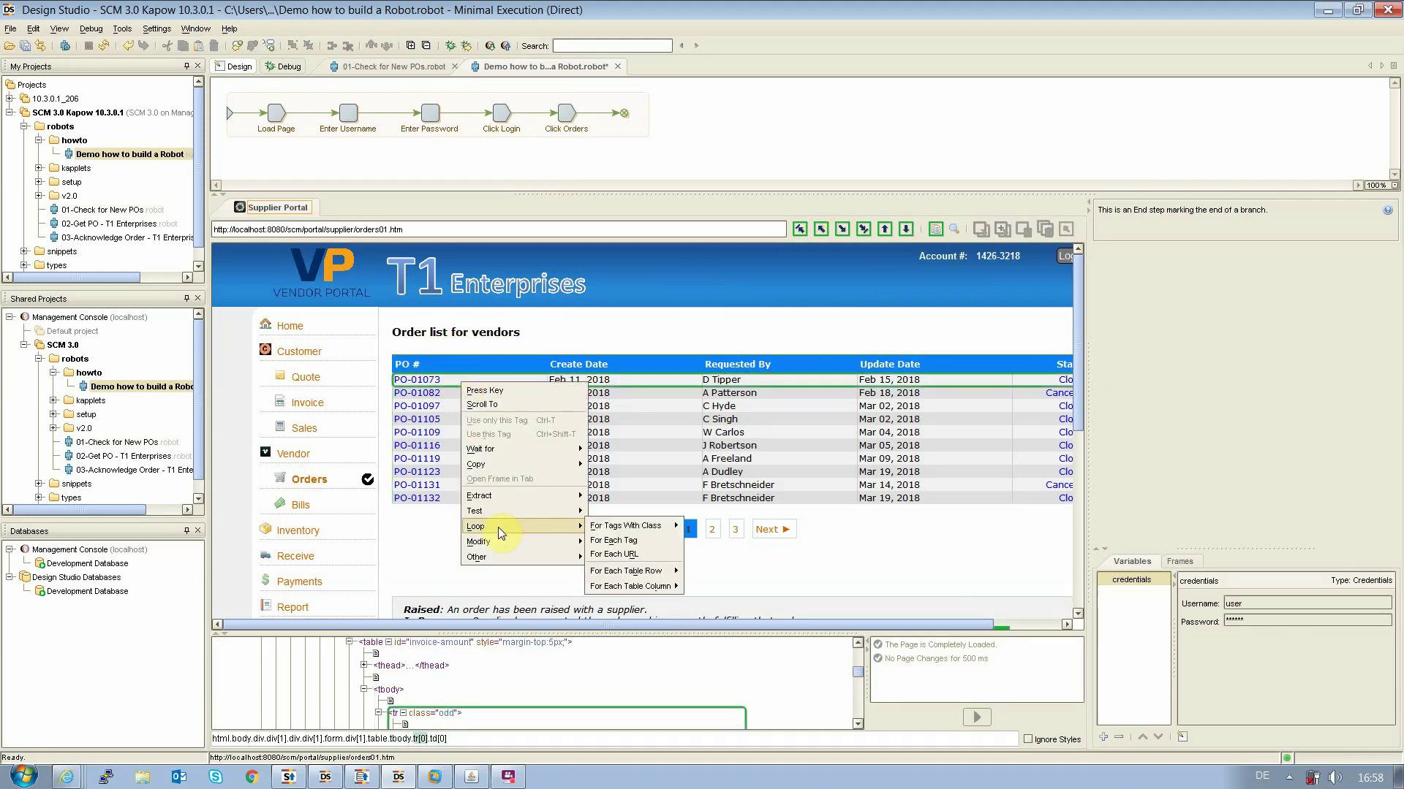
pyautogui.moveTo(648, 571)
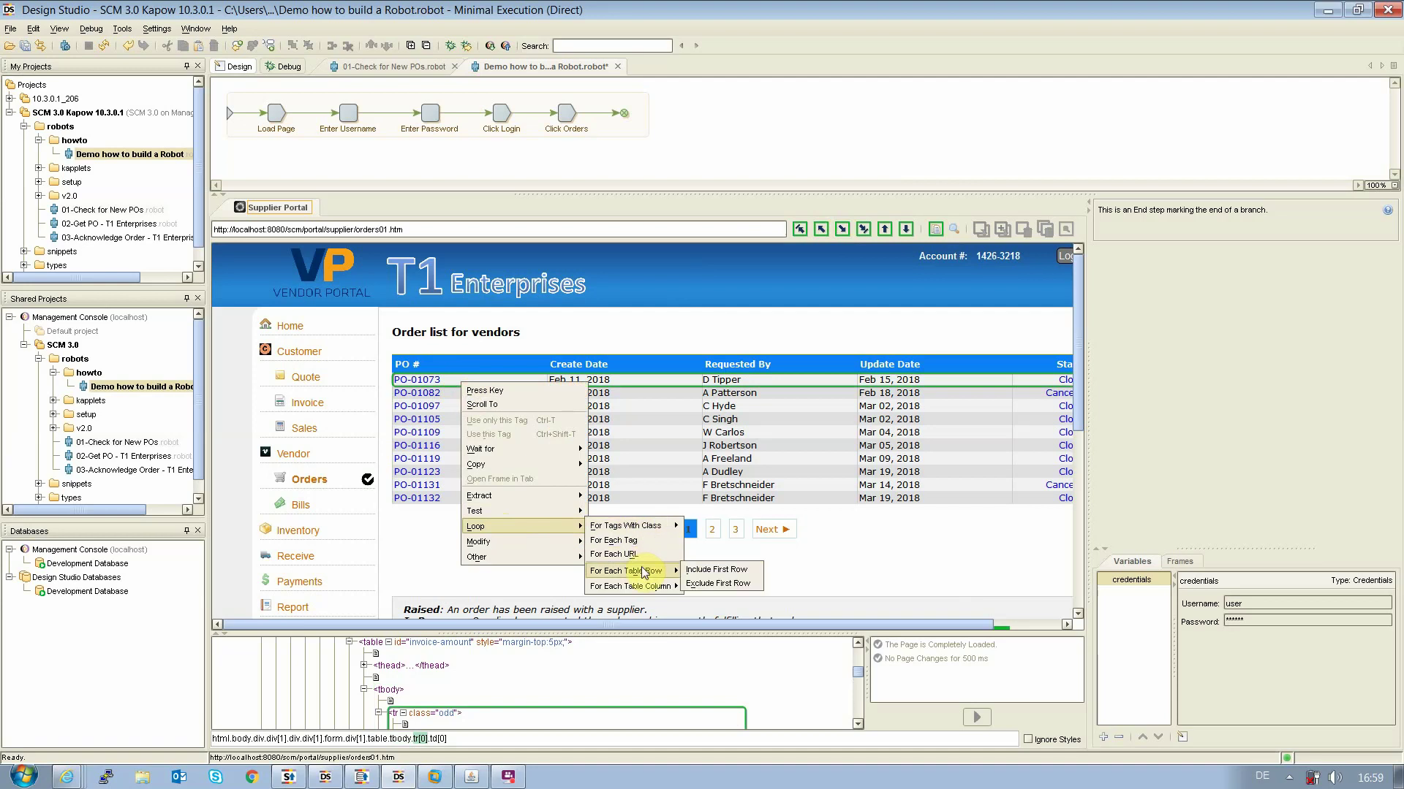
pyautogui.click(723, 585)
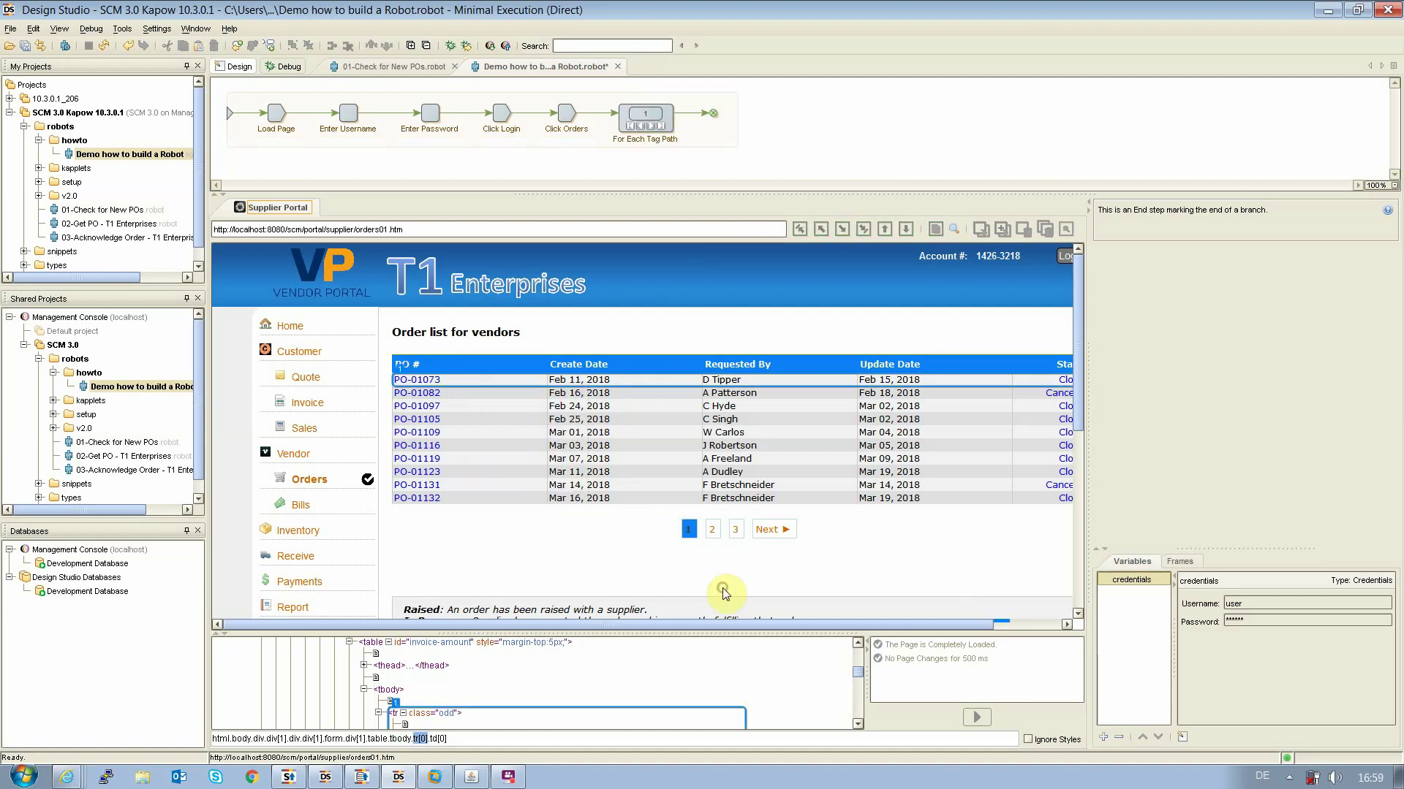
# Advance the loop to PO-01109 and add a Click PO-01109 step opening its spreadsheet
pyautogui.click(653, 126)
pyautogui.click(652, 126)
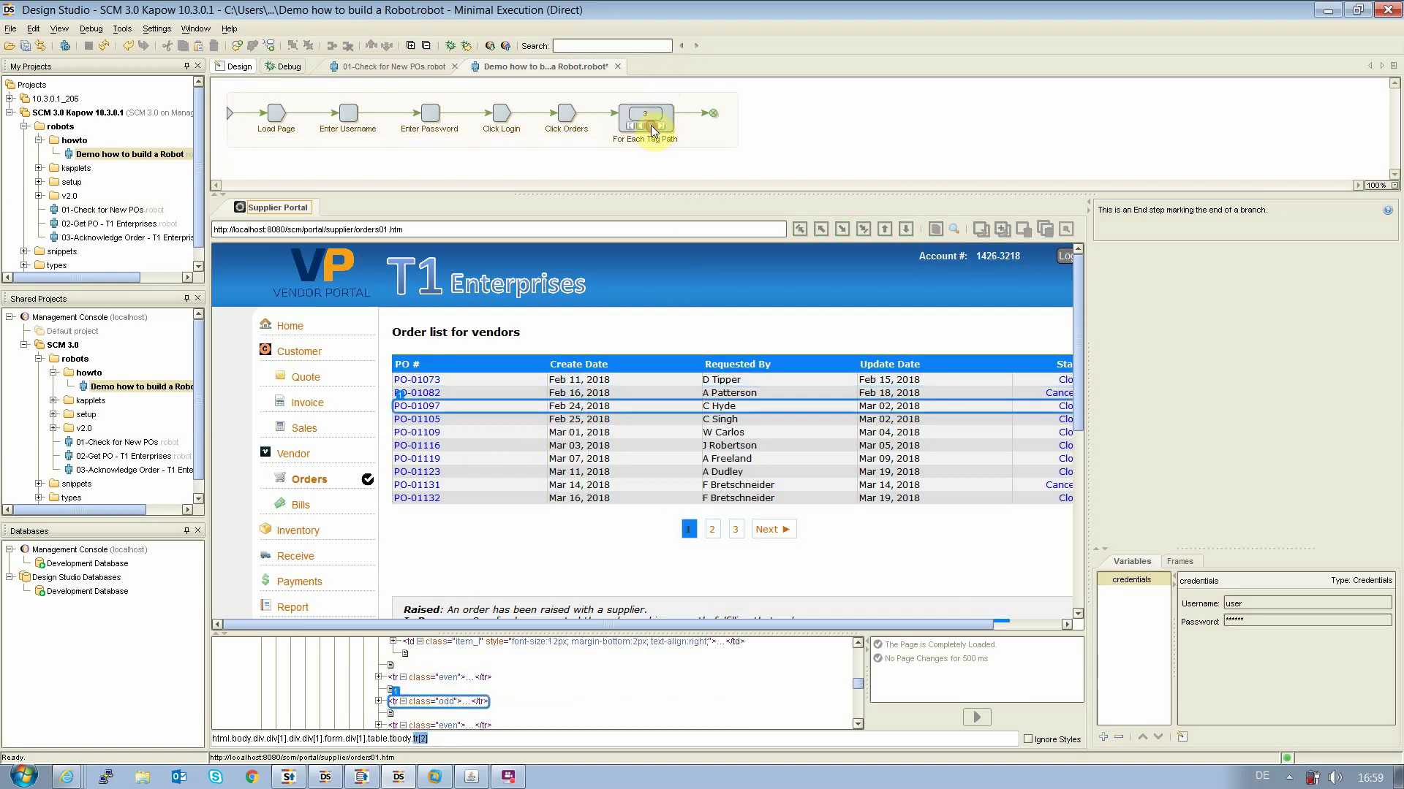
pyautogui.click(653, 125)
pyautogui.click(653, 127)
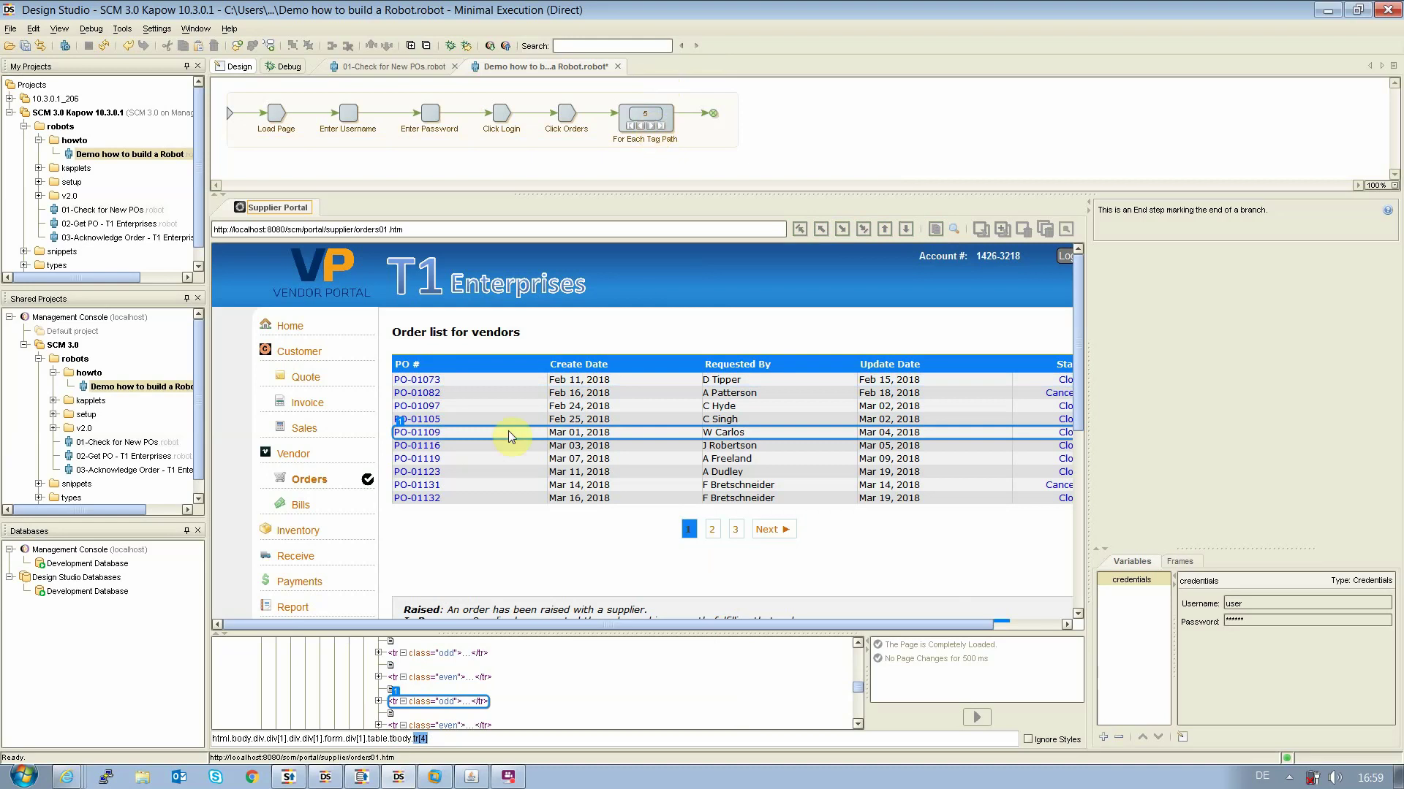
pyautogui.click(414, 437)
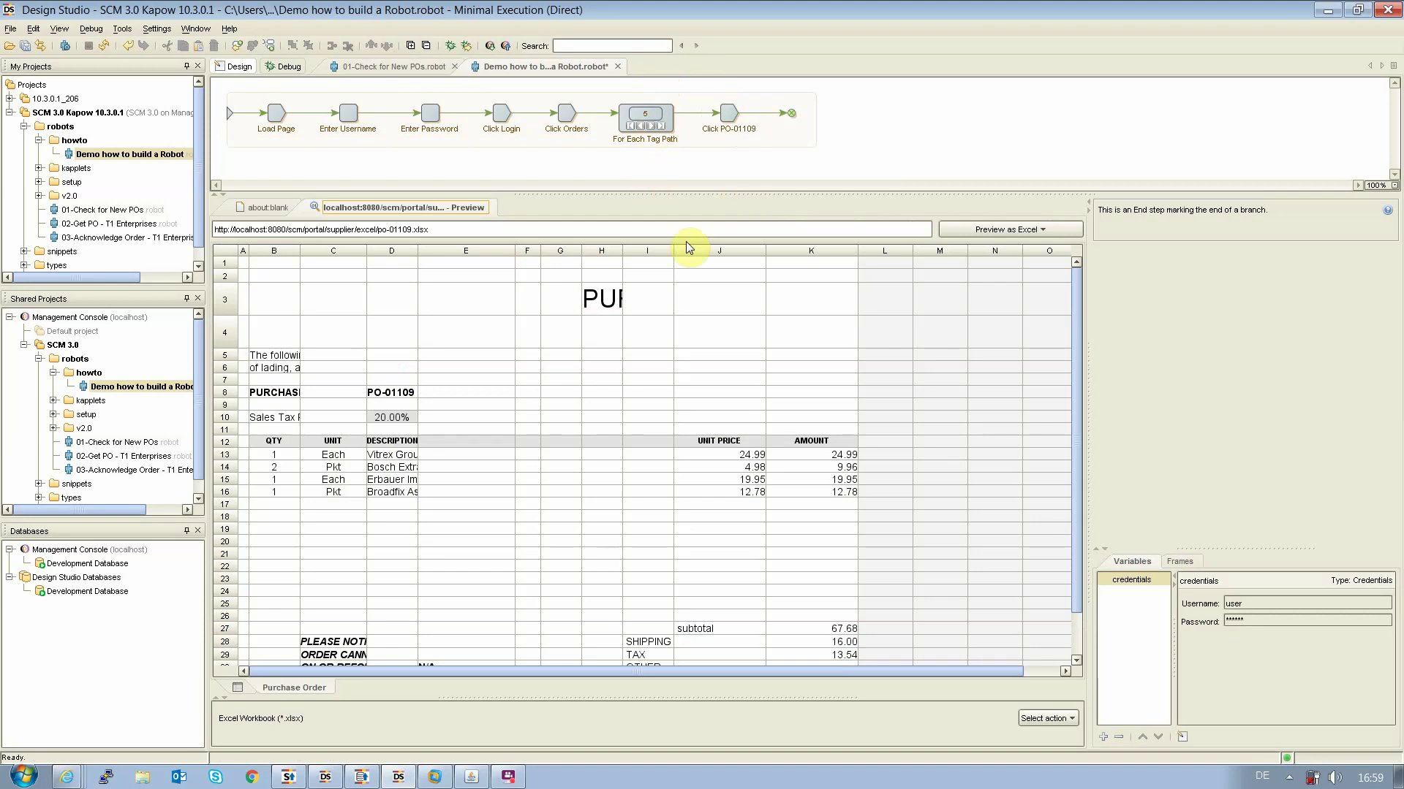
pyautogui.click(238, 50)
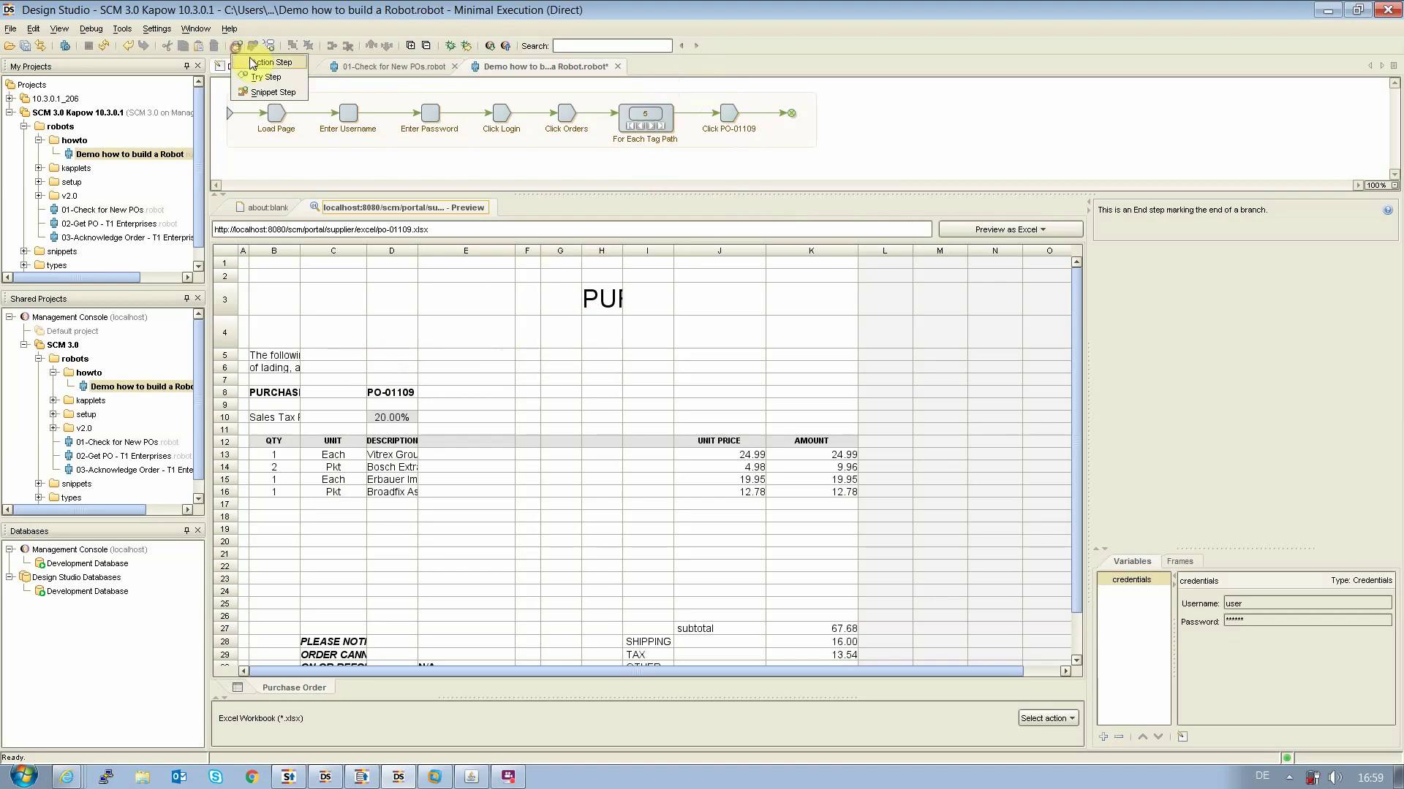
# Make the new step a Load Page > View as Excel action and run it, showing po-01109.xlsx (£87.22)
pyautogui.click(1176, 233)
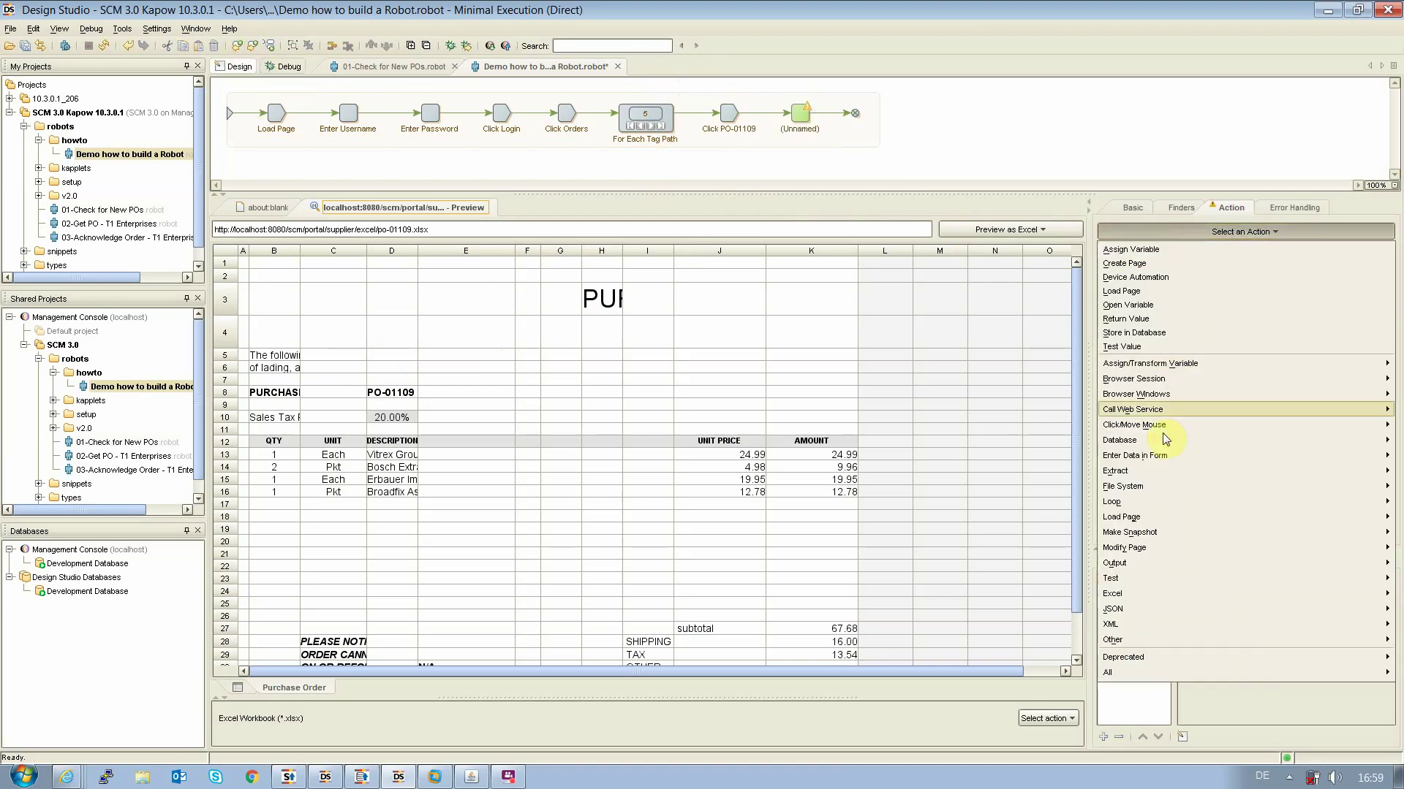
pyautogui.moveTo(1144, 468)
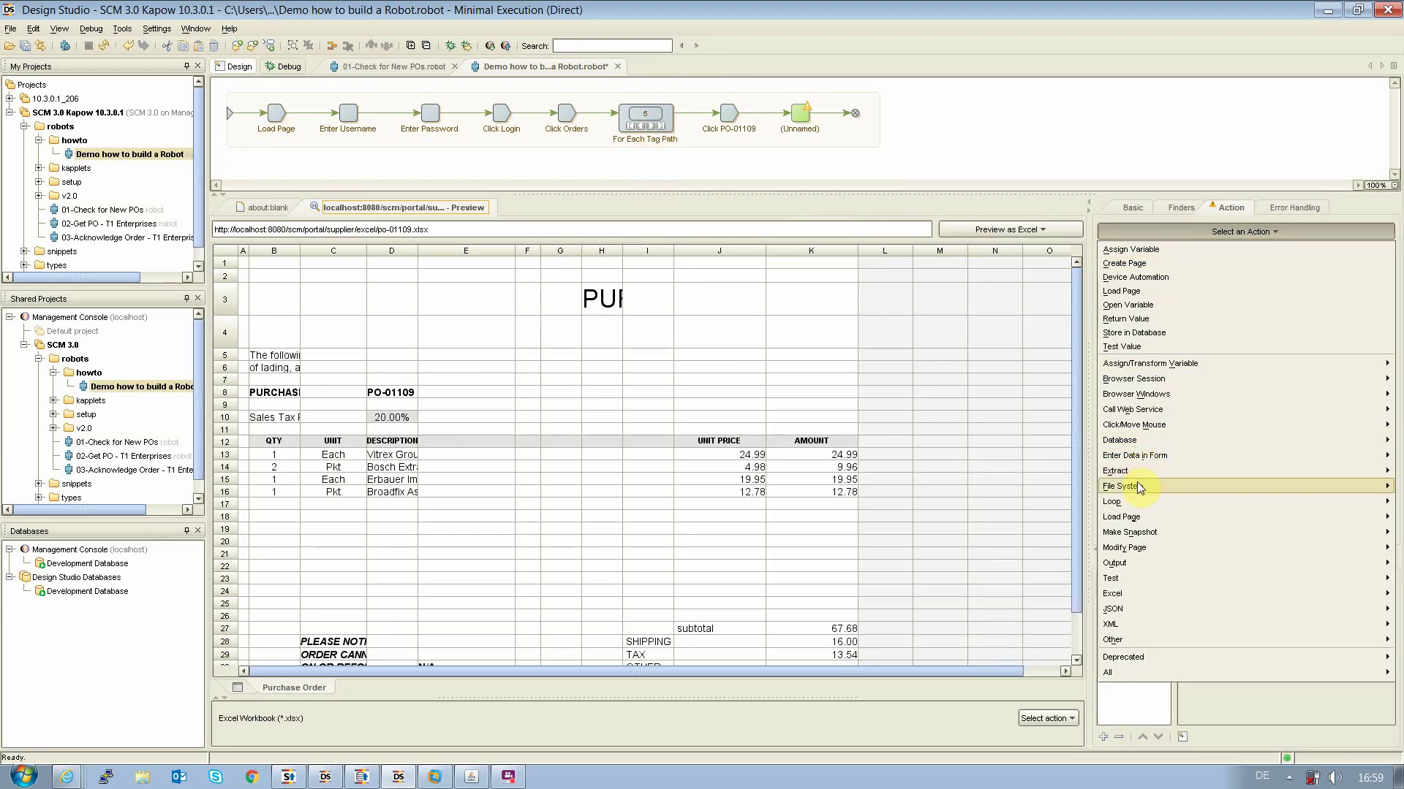
pyautogui.moveTo(1131, 516)
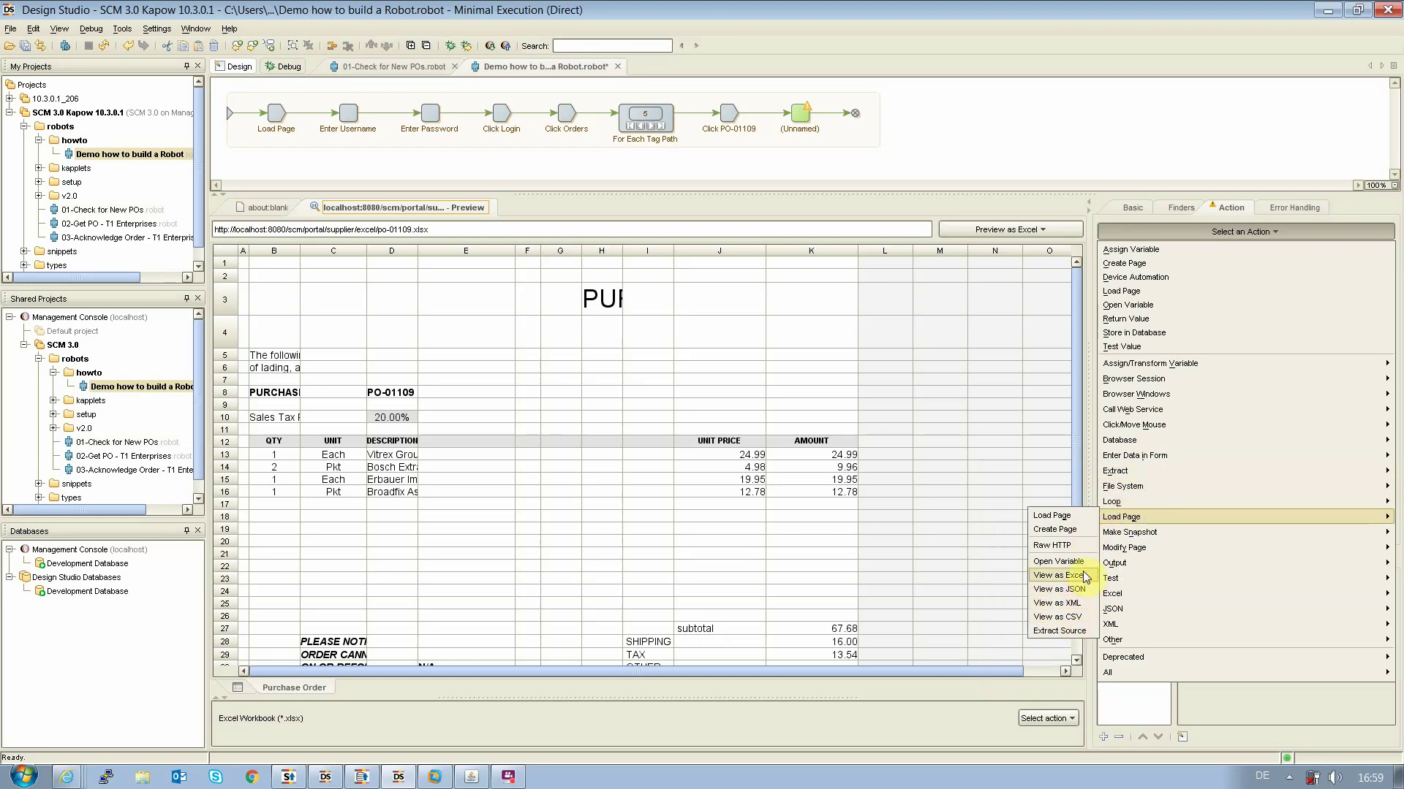
pyautogui.click(1066, 575)
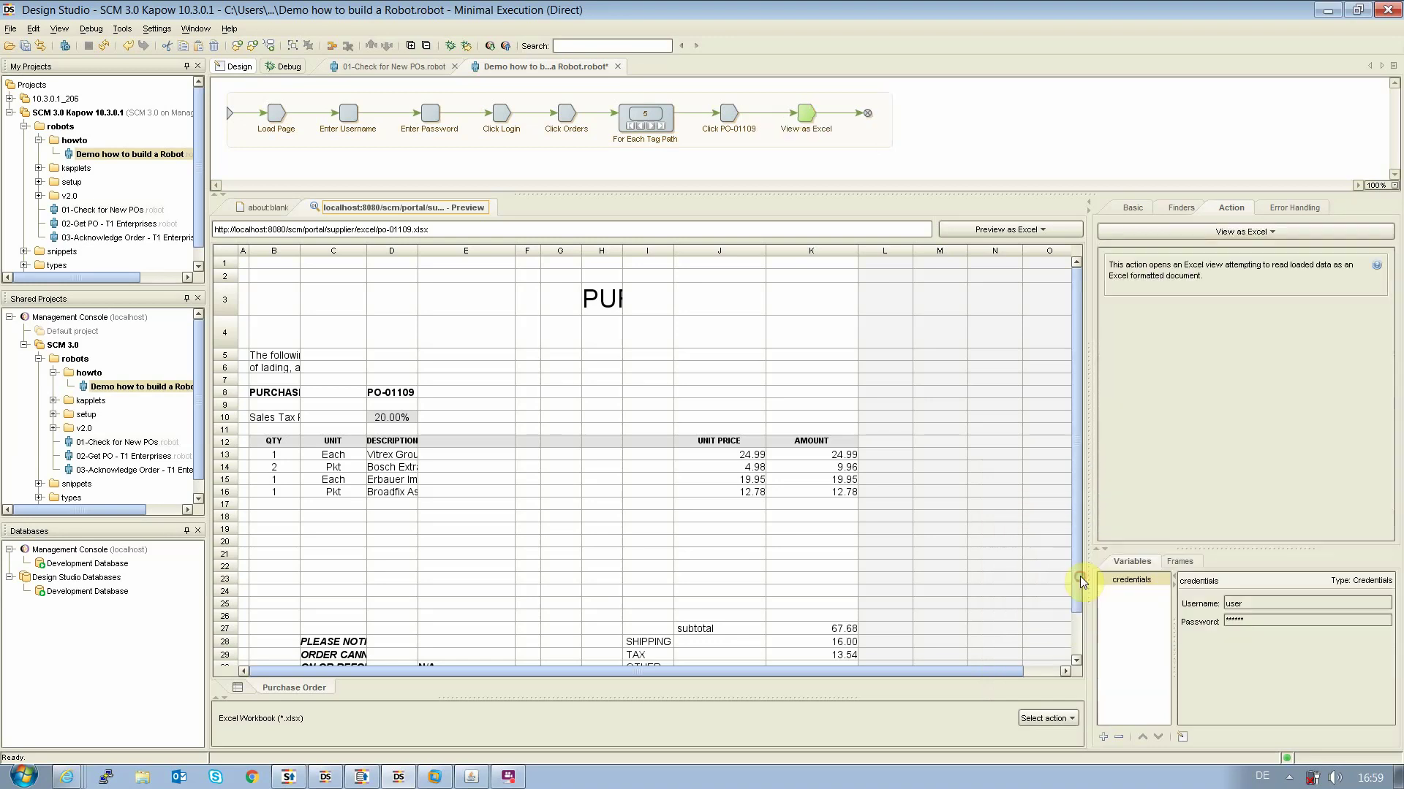
pyautogui.click(868, 112)
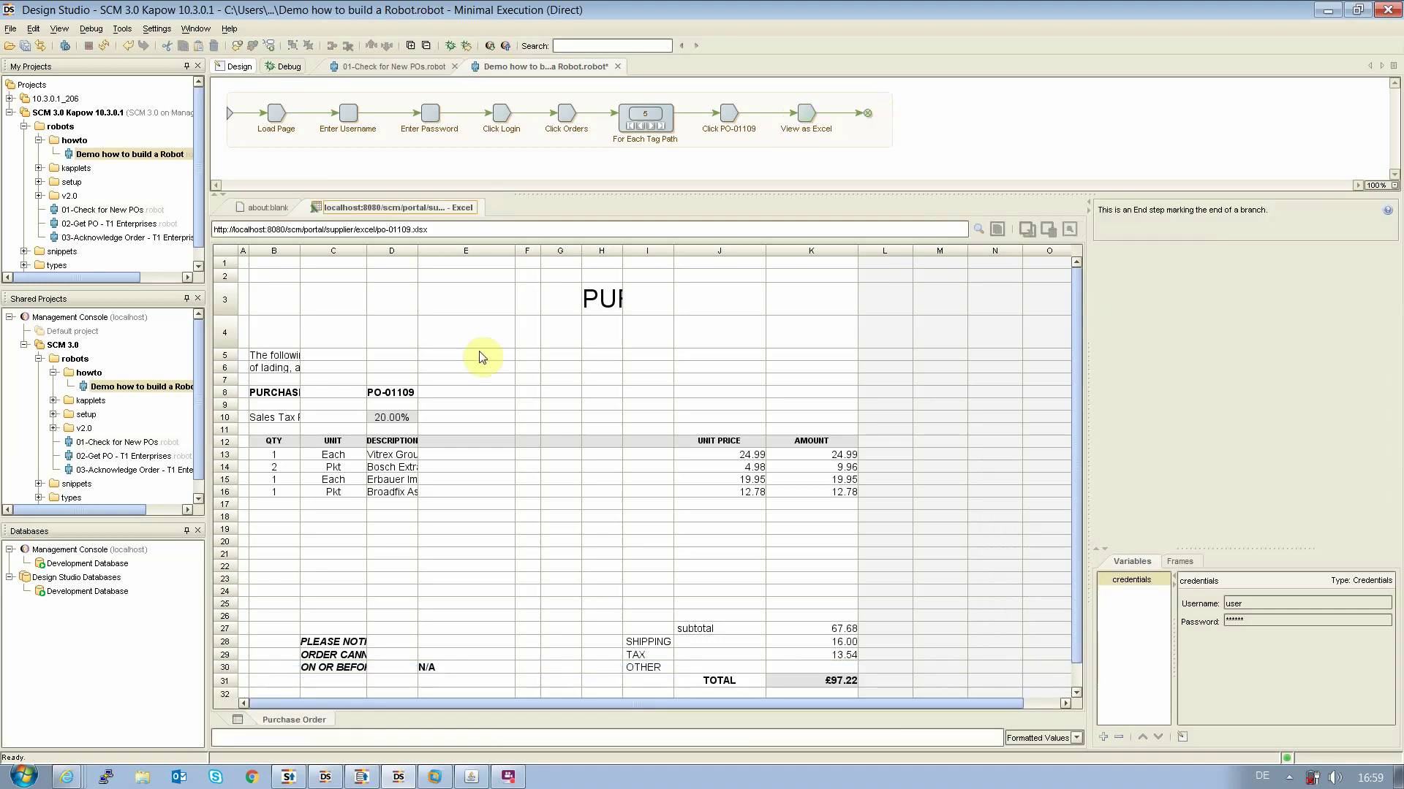
# Widen column D and make the TOTAL cell J31 a named range with Other > Set as Named Range
pyautogui.click(392, 418)
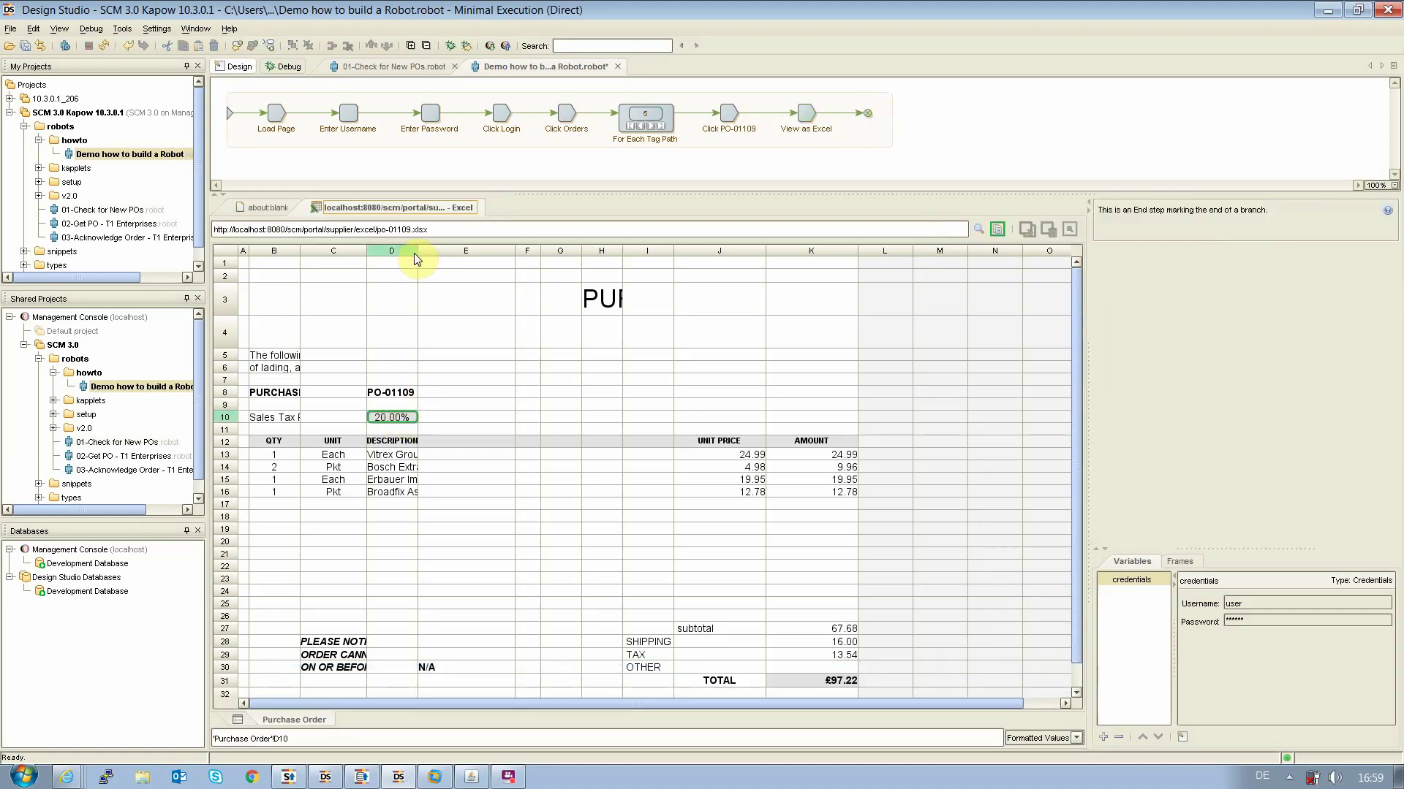
pyautogui.moveTo(417, 251); pyautogui.dragTo(459, 251)
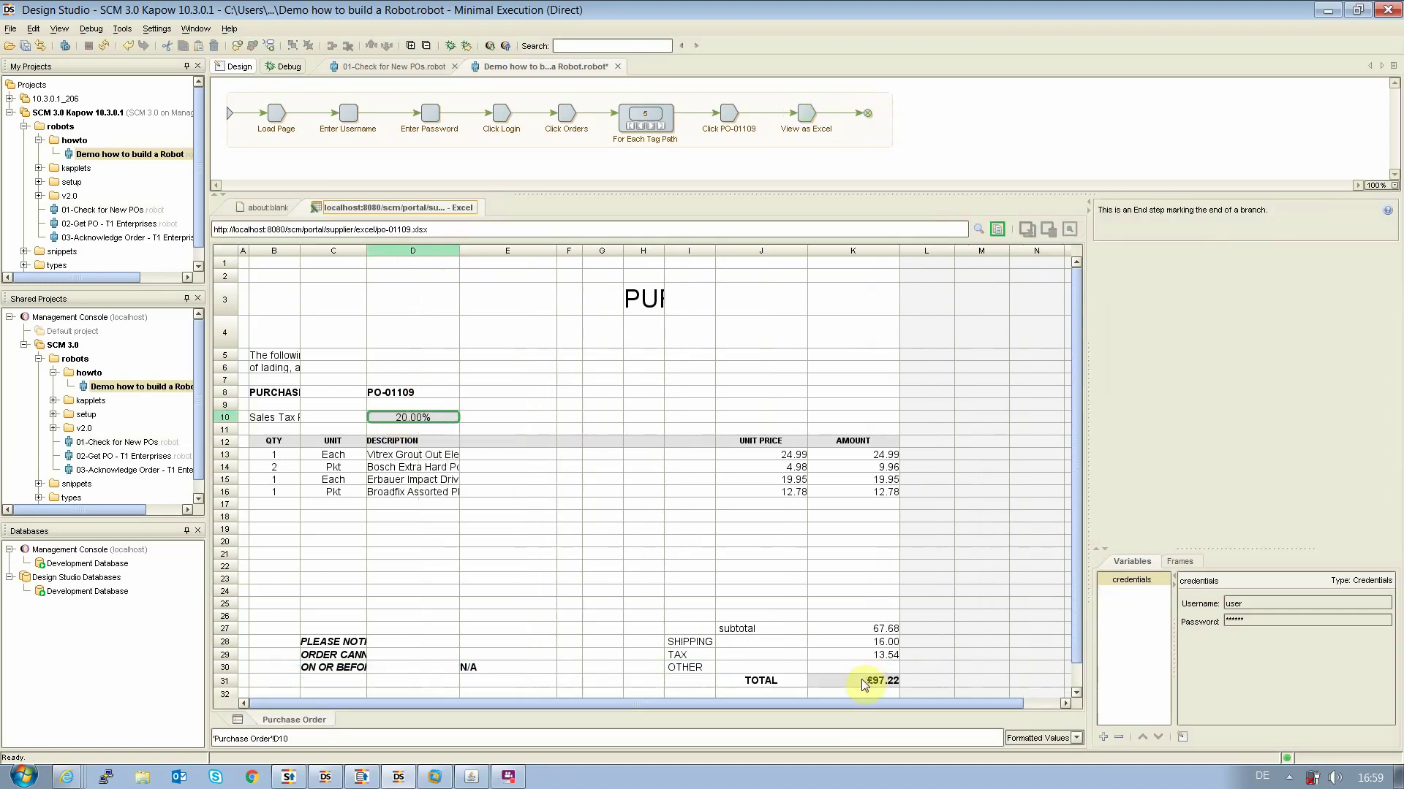
pyautogui.click(768, 681)
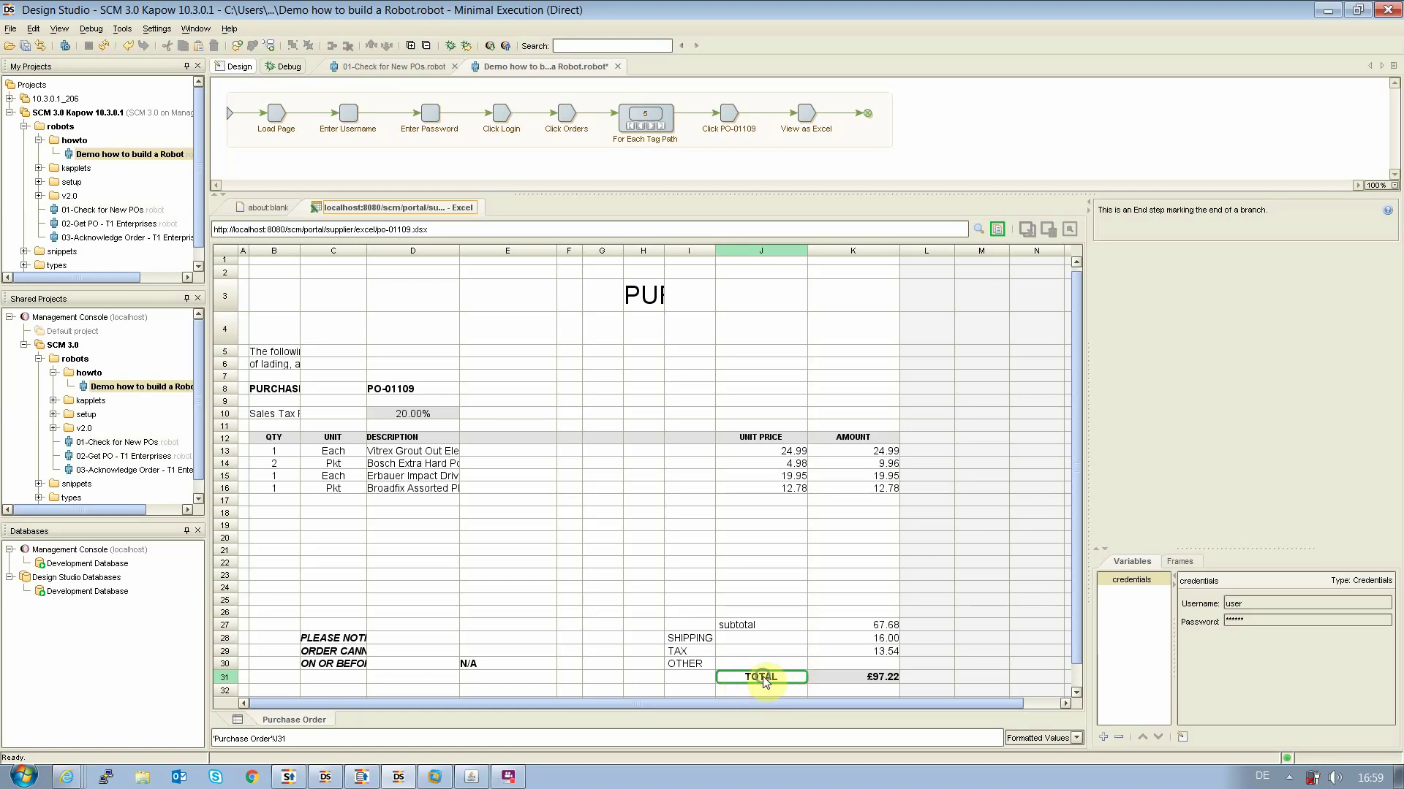
pyautogui.rightClick(762, 678)
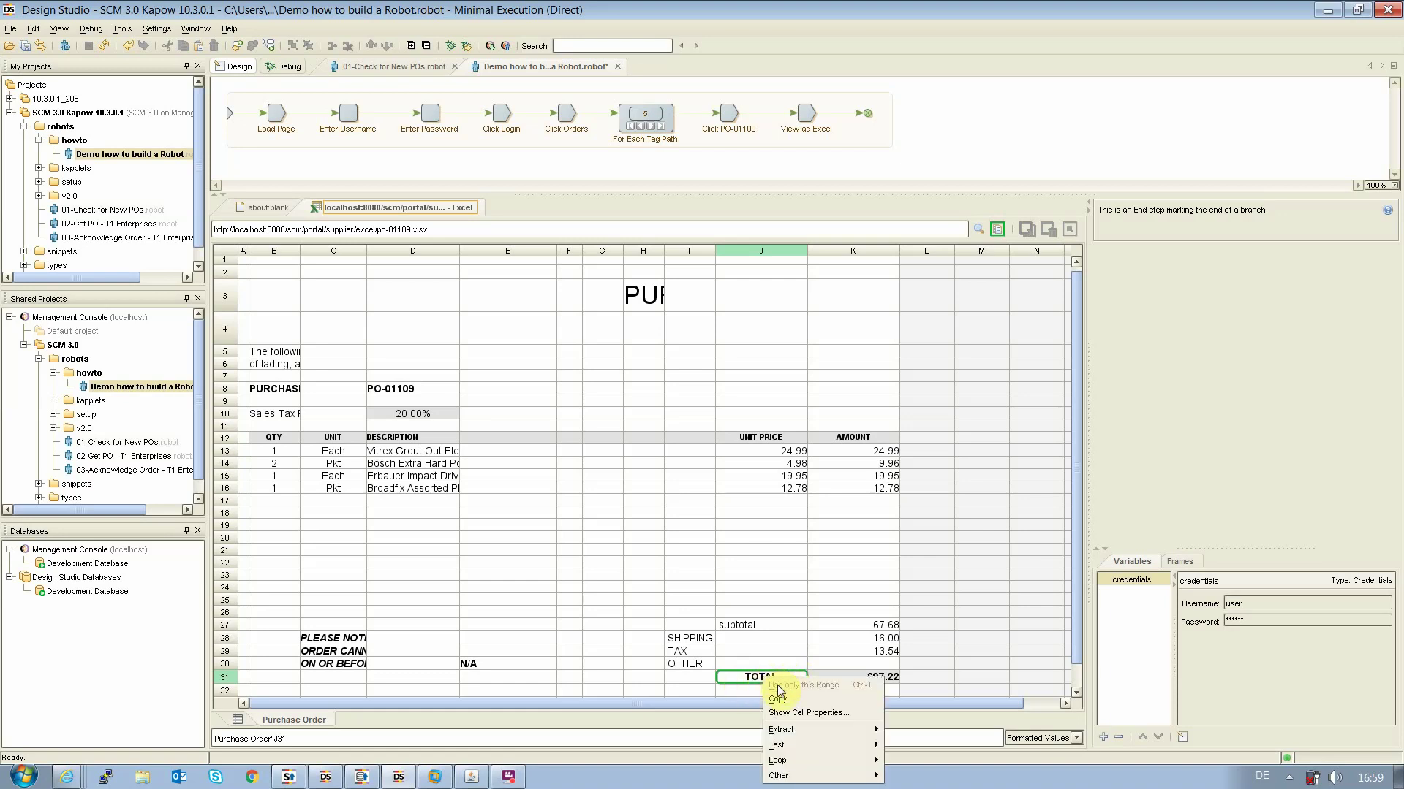
pyautogui.moveTo(810, 779)
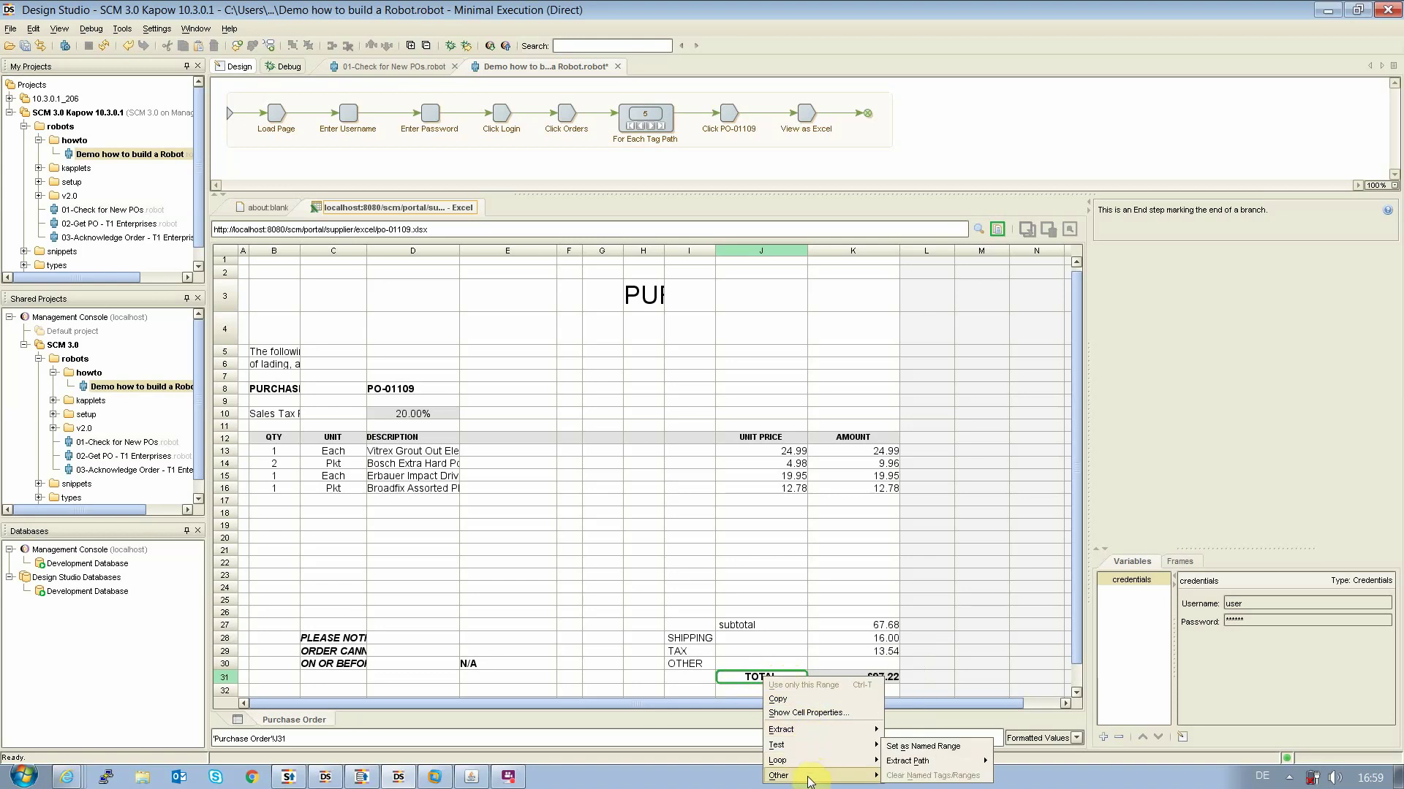
pyautogui.click(906, 747)
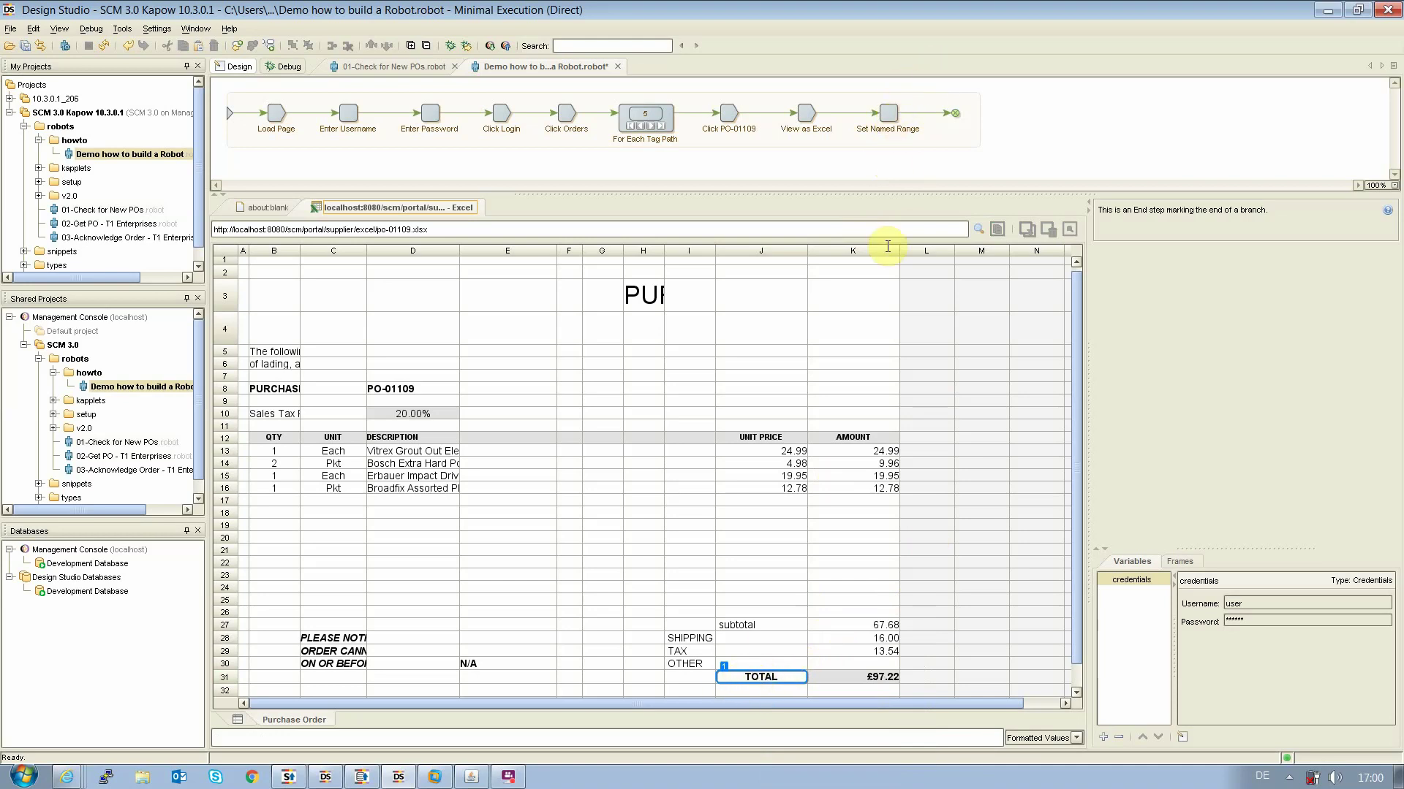
pyautogui.click(841, 674)
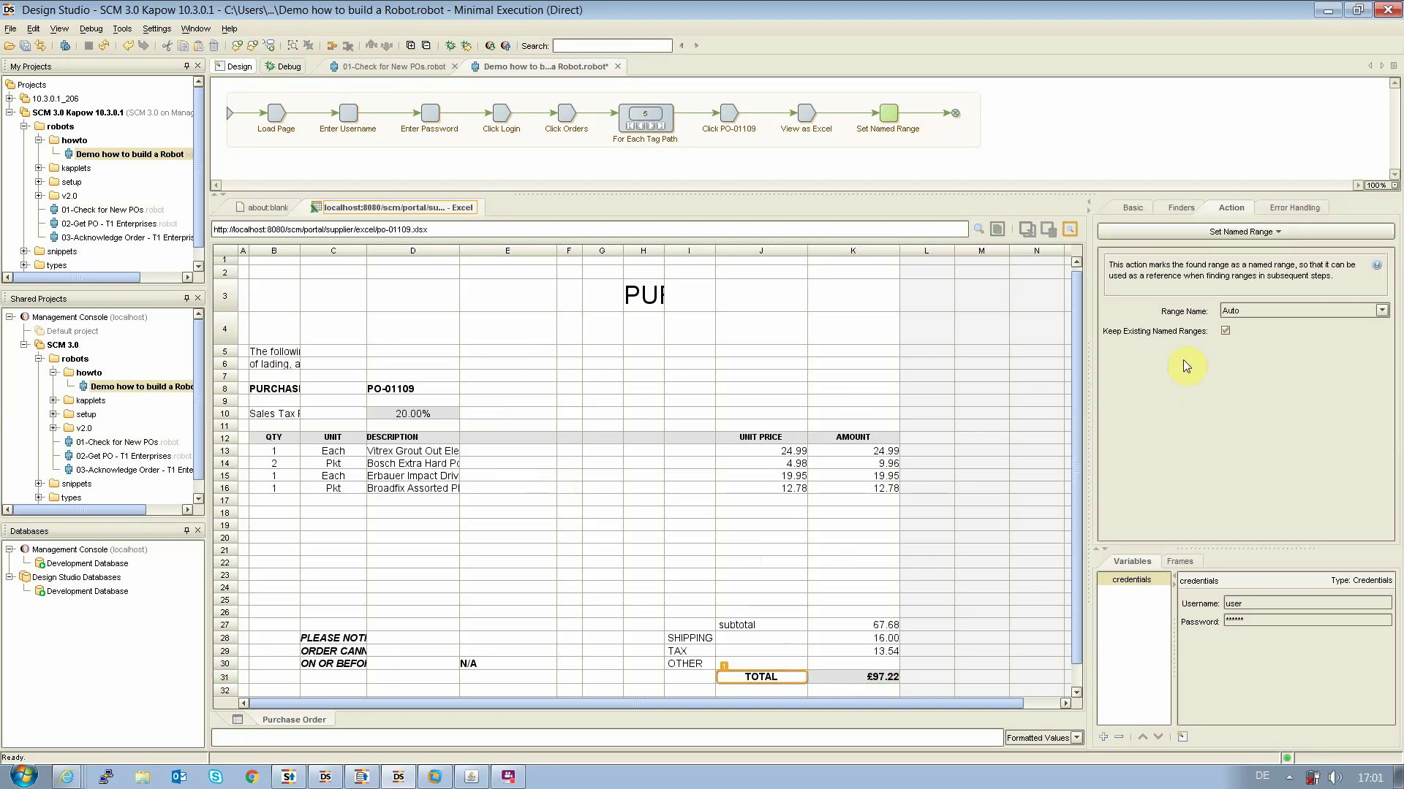
# Browse the action types without changing the Set Named Range step, then switch to the 01-Check for New POs robot
pyautogui.click(1192, 238)
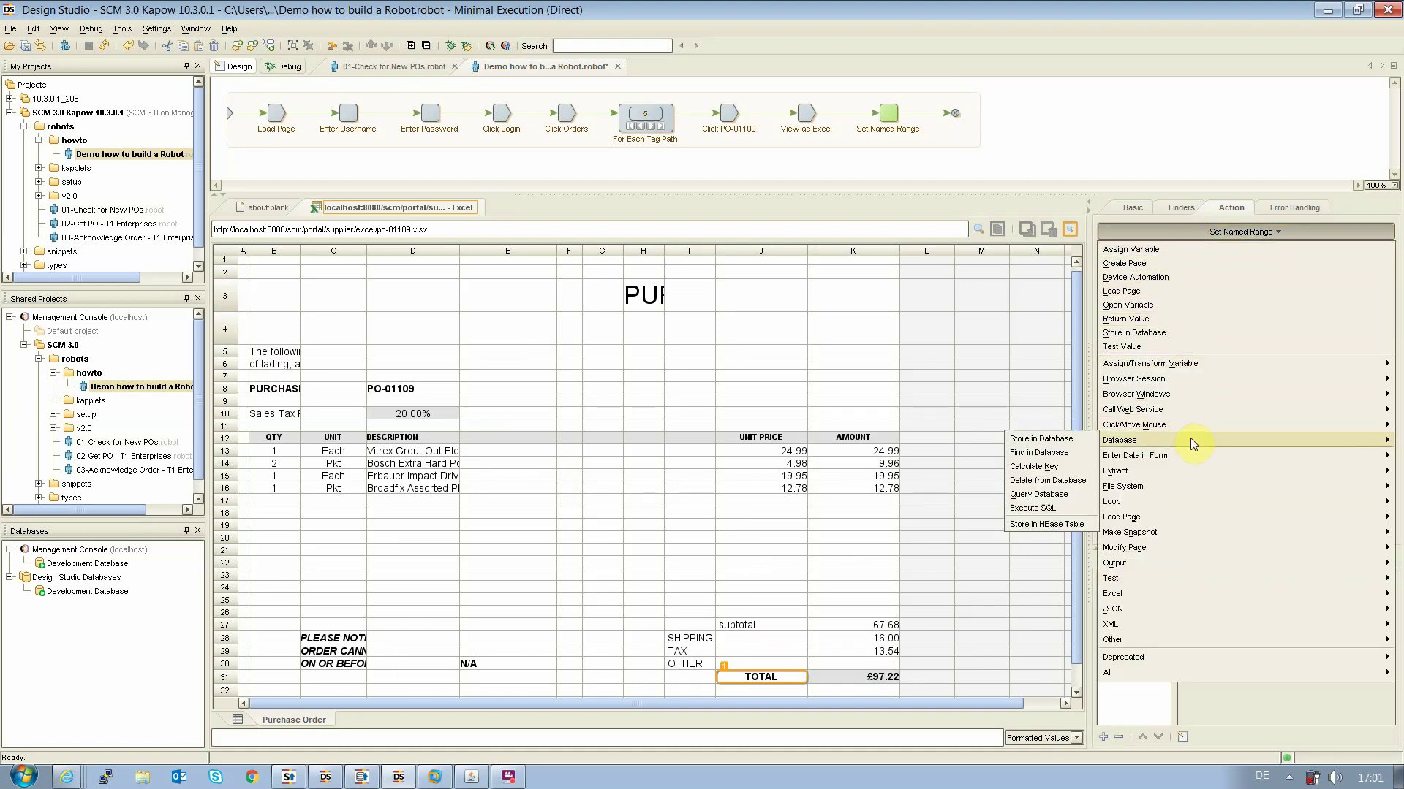
pyautogui.moveTo(1190, 468)
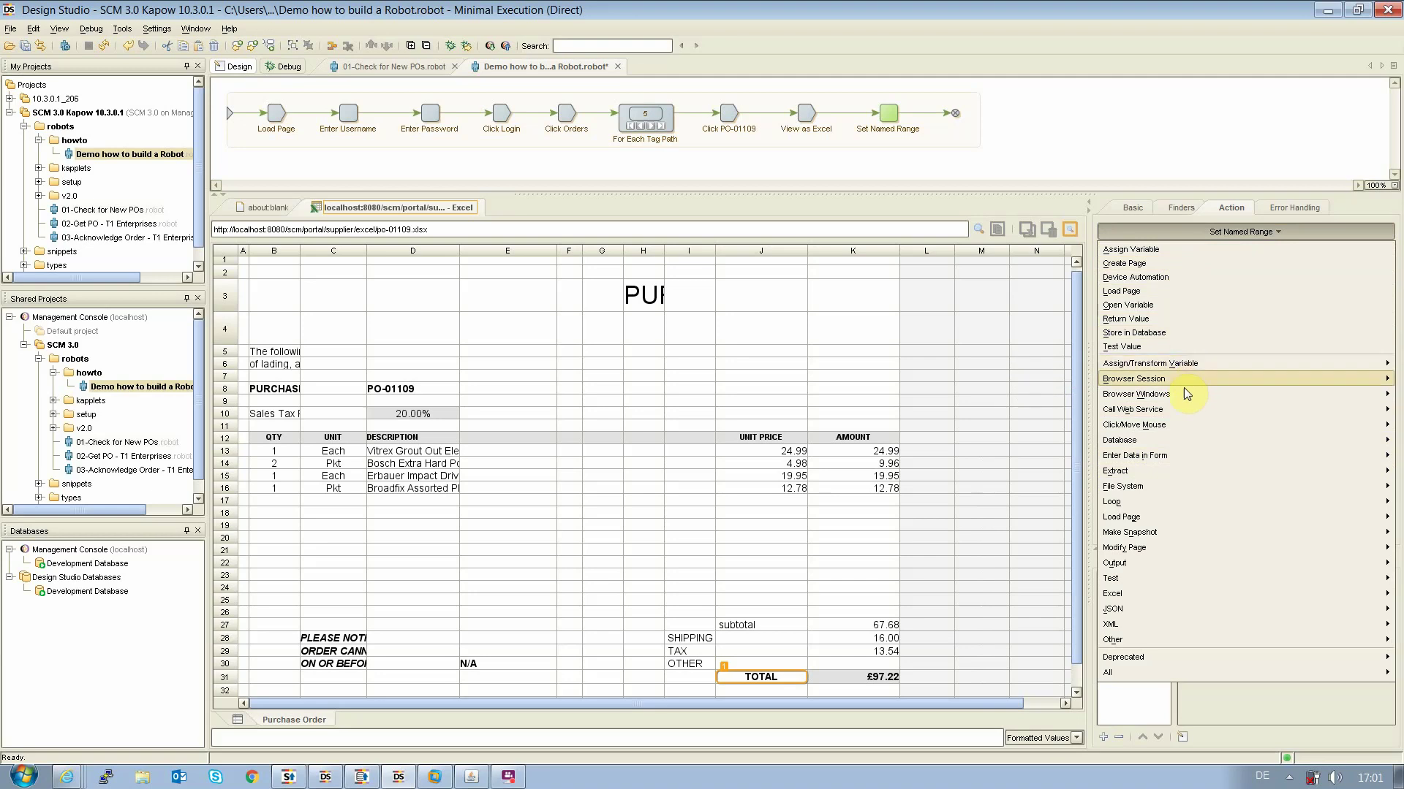
pyautogui.moveTo(1170, 446)
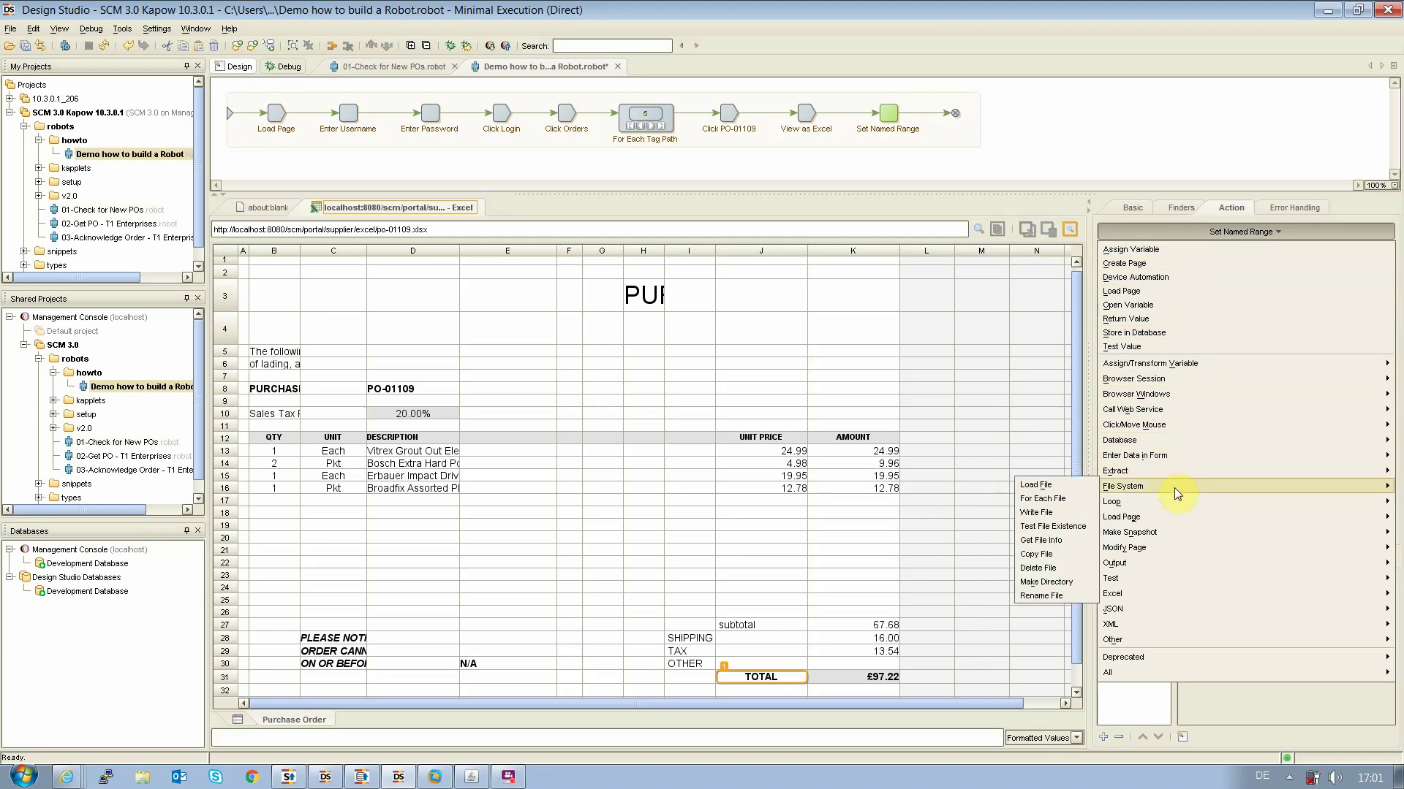
pyautogui.moveTo(1145, 581)
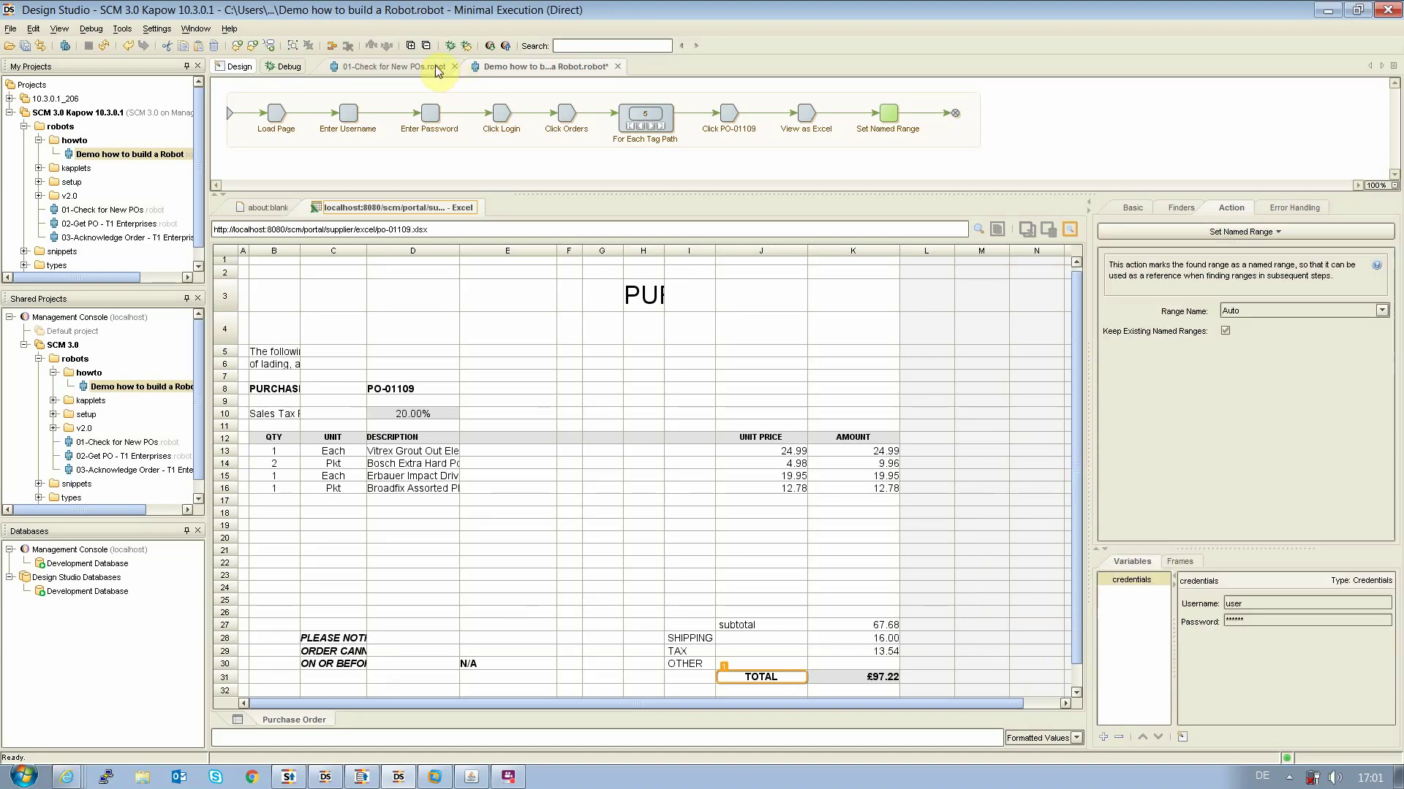
pyautogui.click(417, 69)
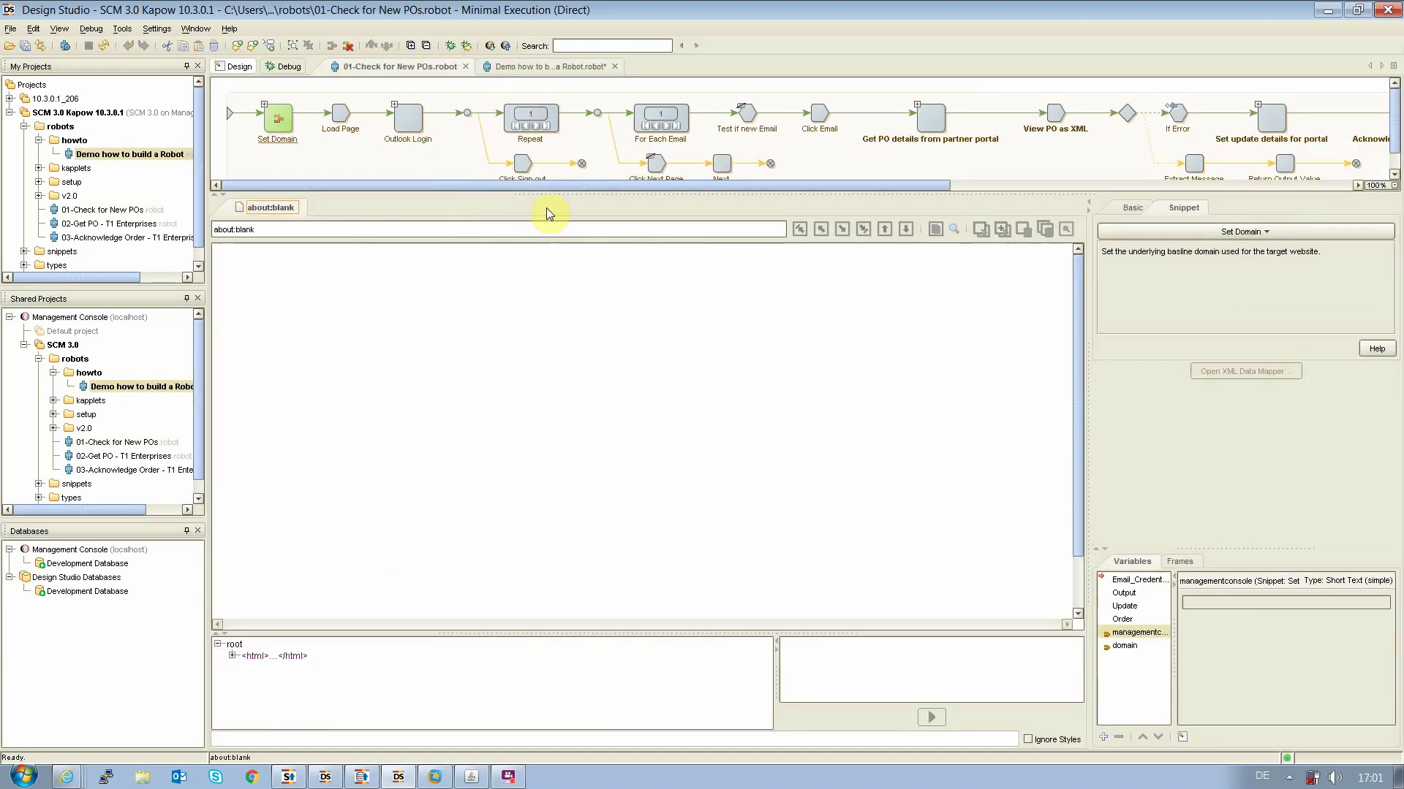
# Step the robot through Load Page, Outlook Login and Repeat, cycling the email loop back to the first email
pyautogui.moveTo(572, 196); pyautogui.dragTo(574, 216)
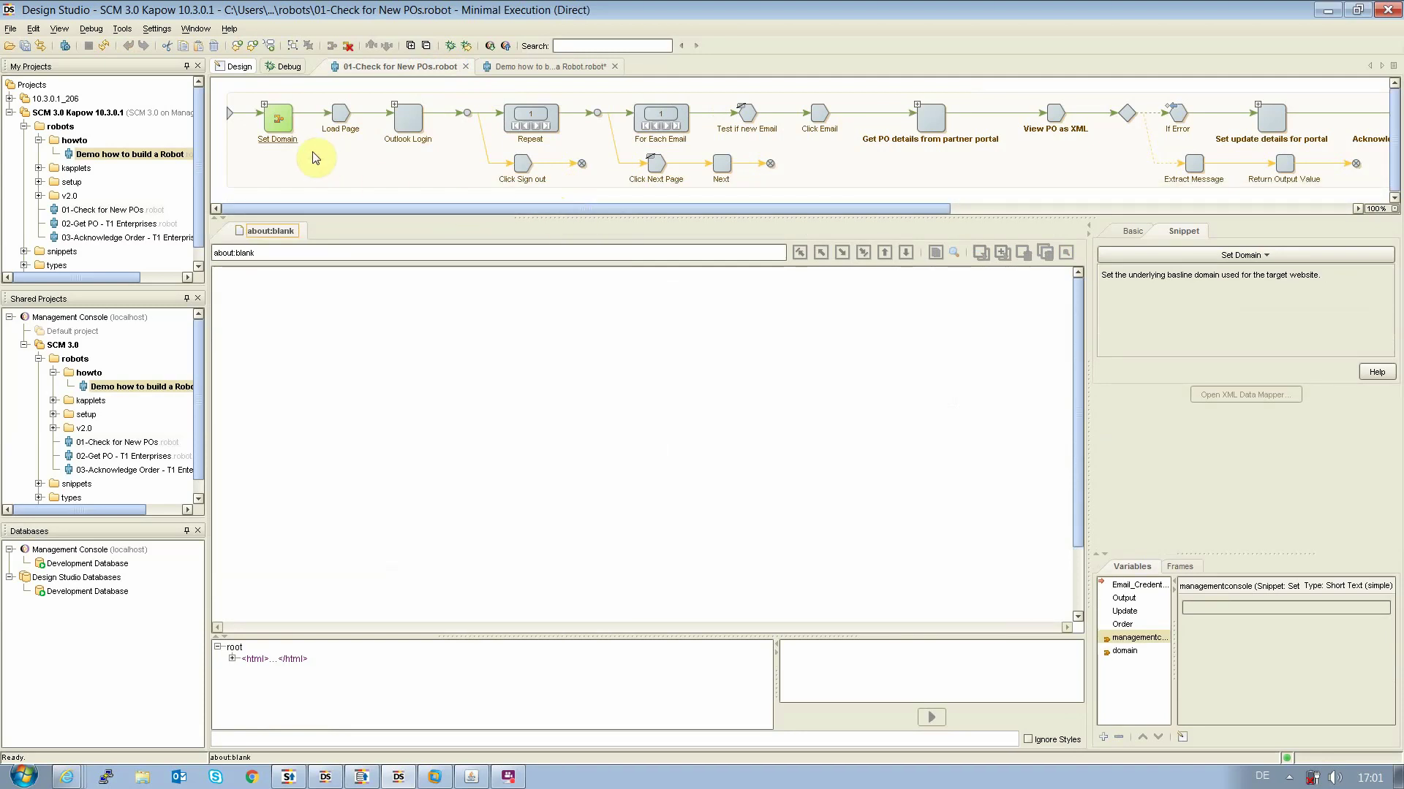
pyautogui.click(339, 119)
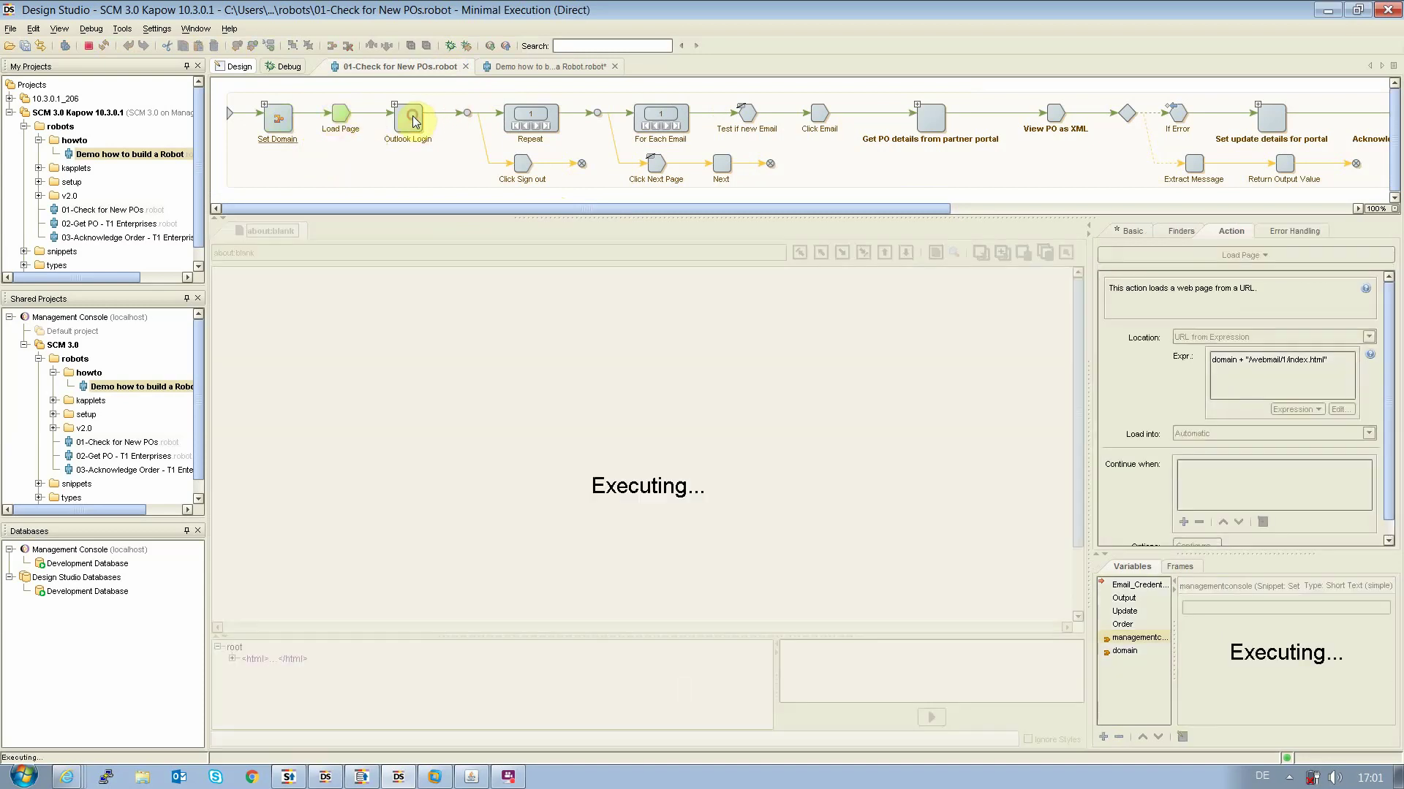
pyautogui.click(412, 120)
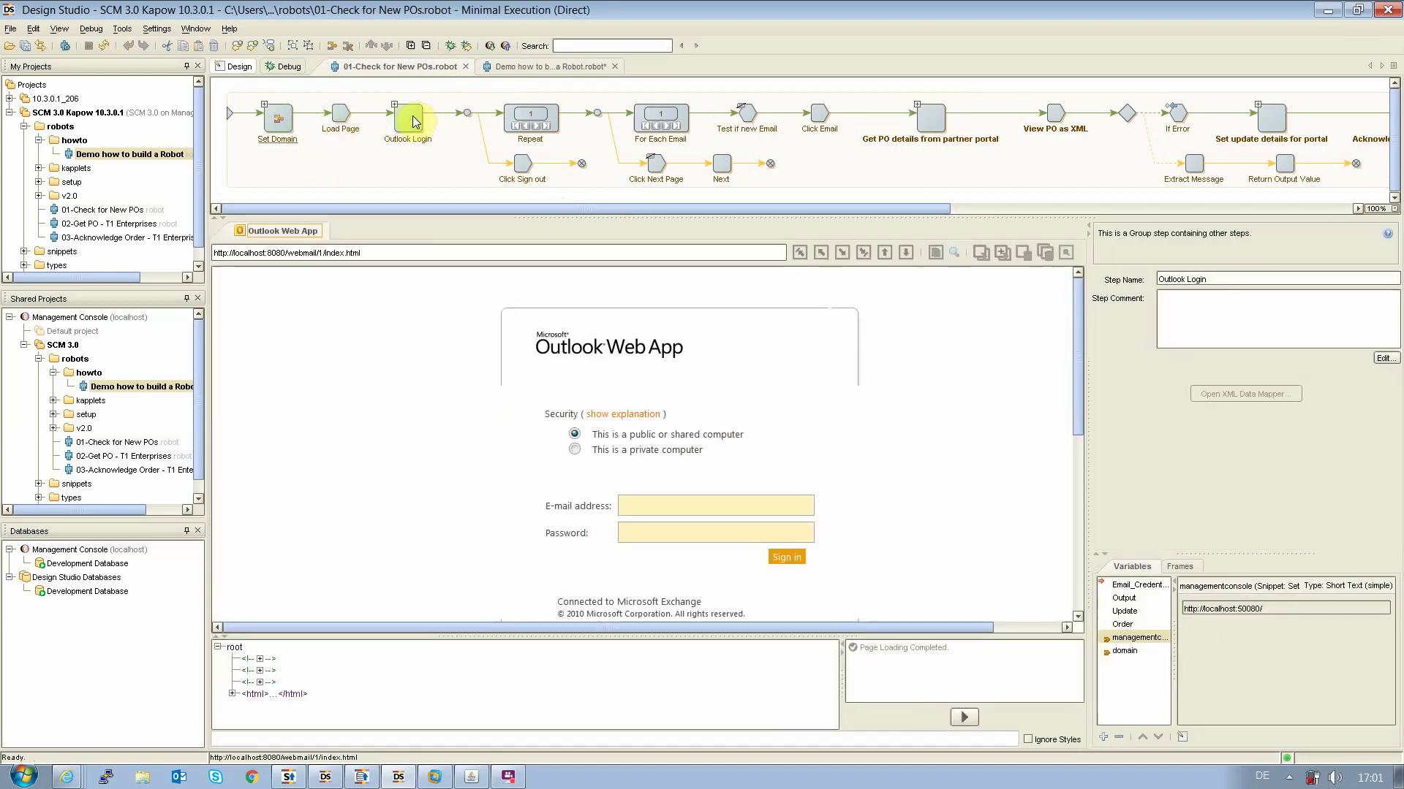
pyautogui.click(512, 117)
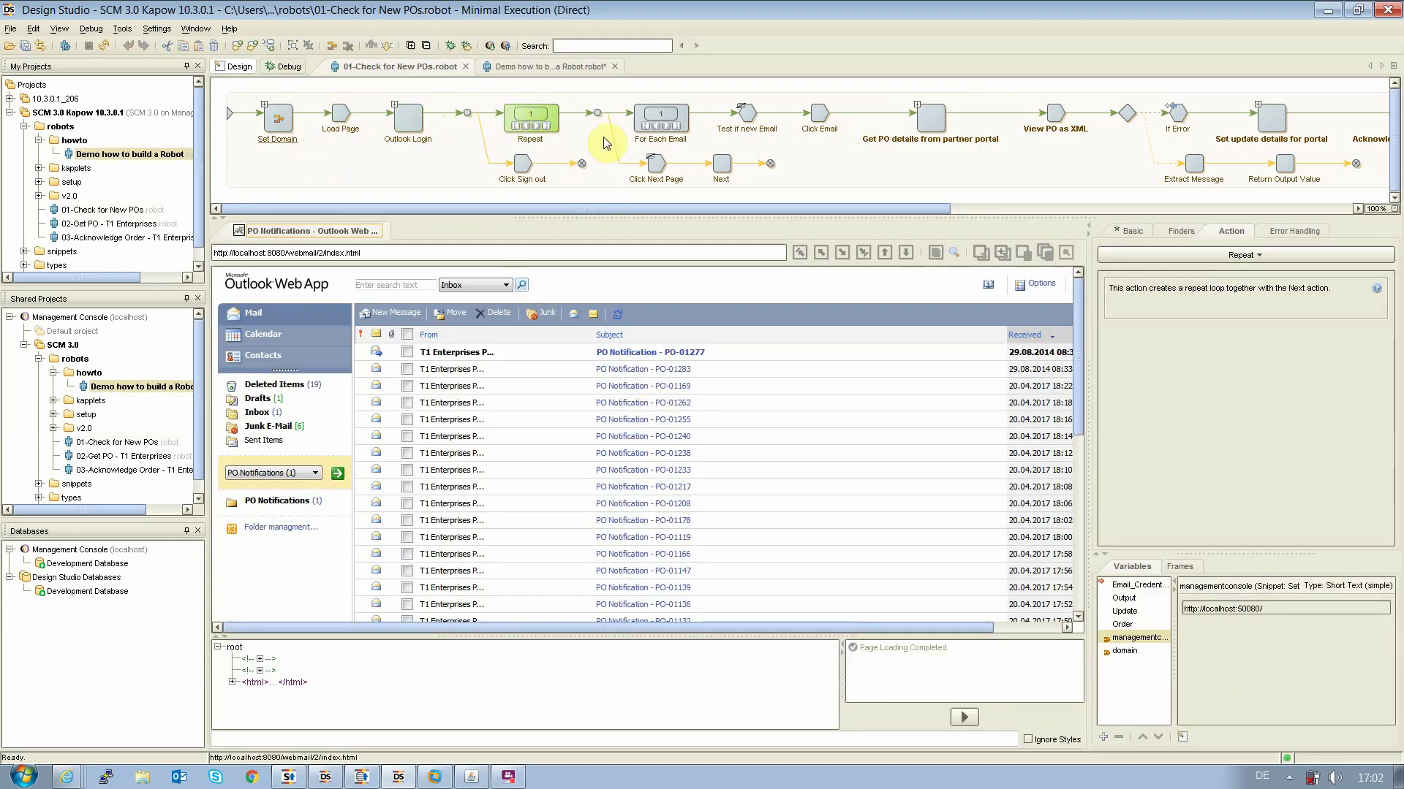
pyautogui.click(747, 114)
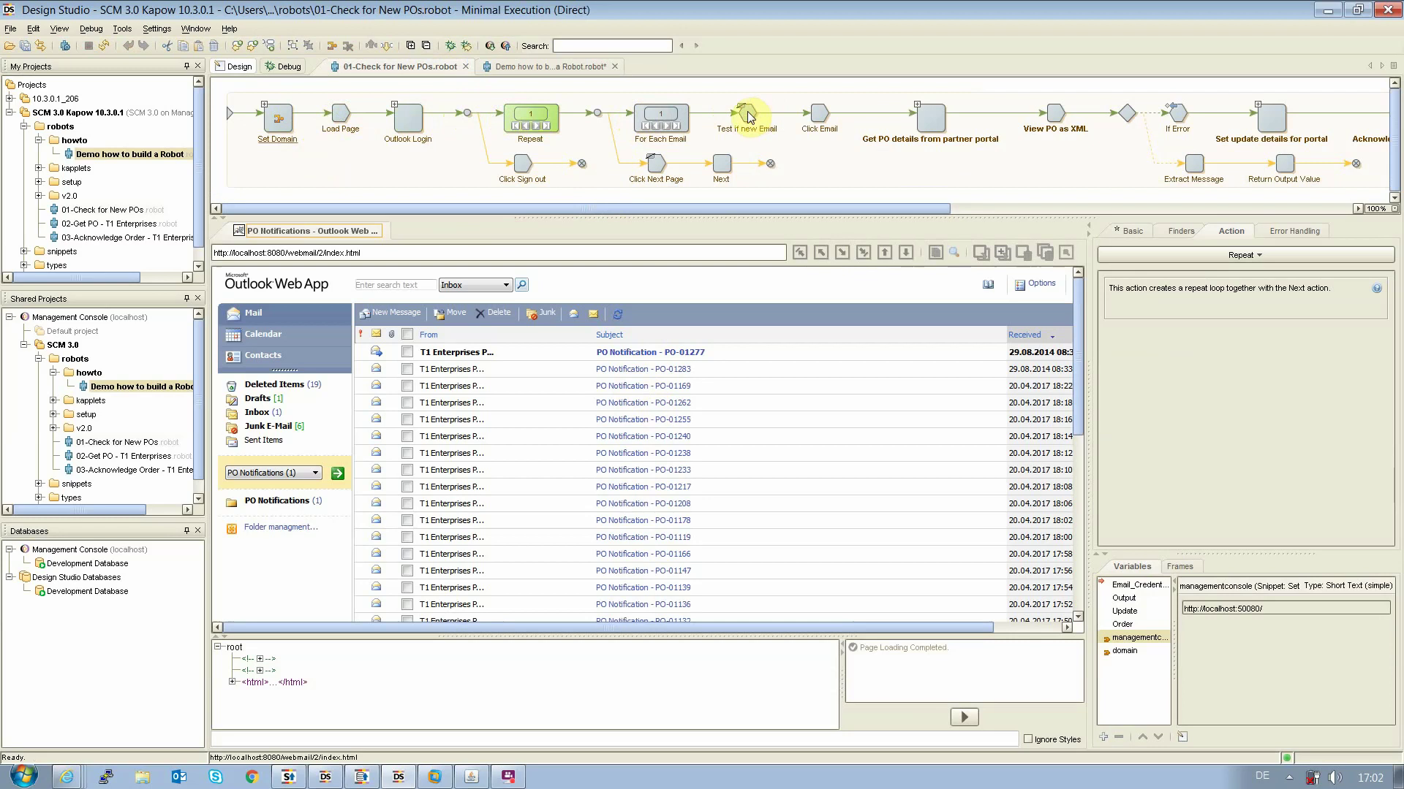
pyautogui.click(666, 126)
pyautogui.click(667, 126)
pyautogui.click(666, 126)
pyautogui.click(666, 127)
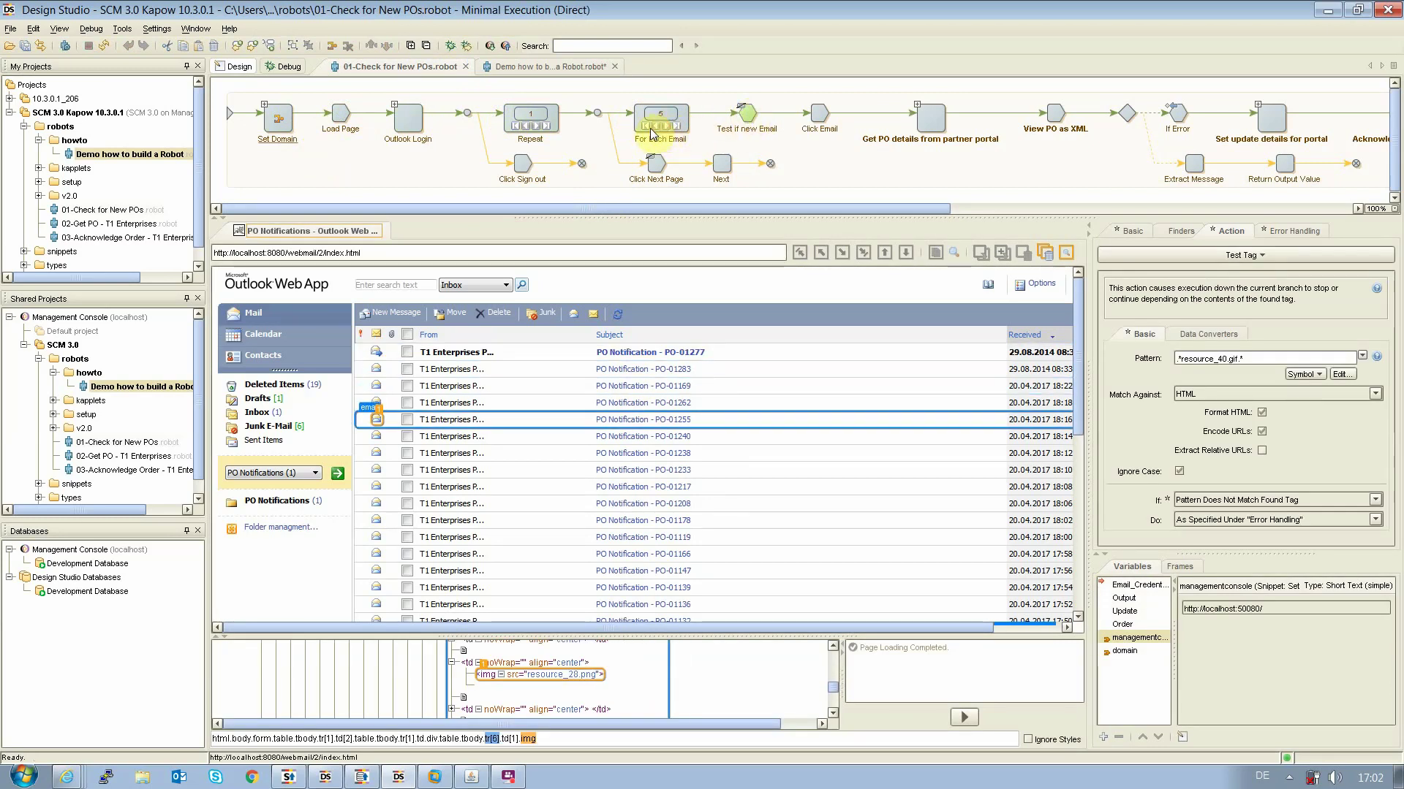
pyautogui.click(648, 132)
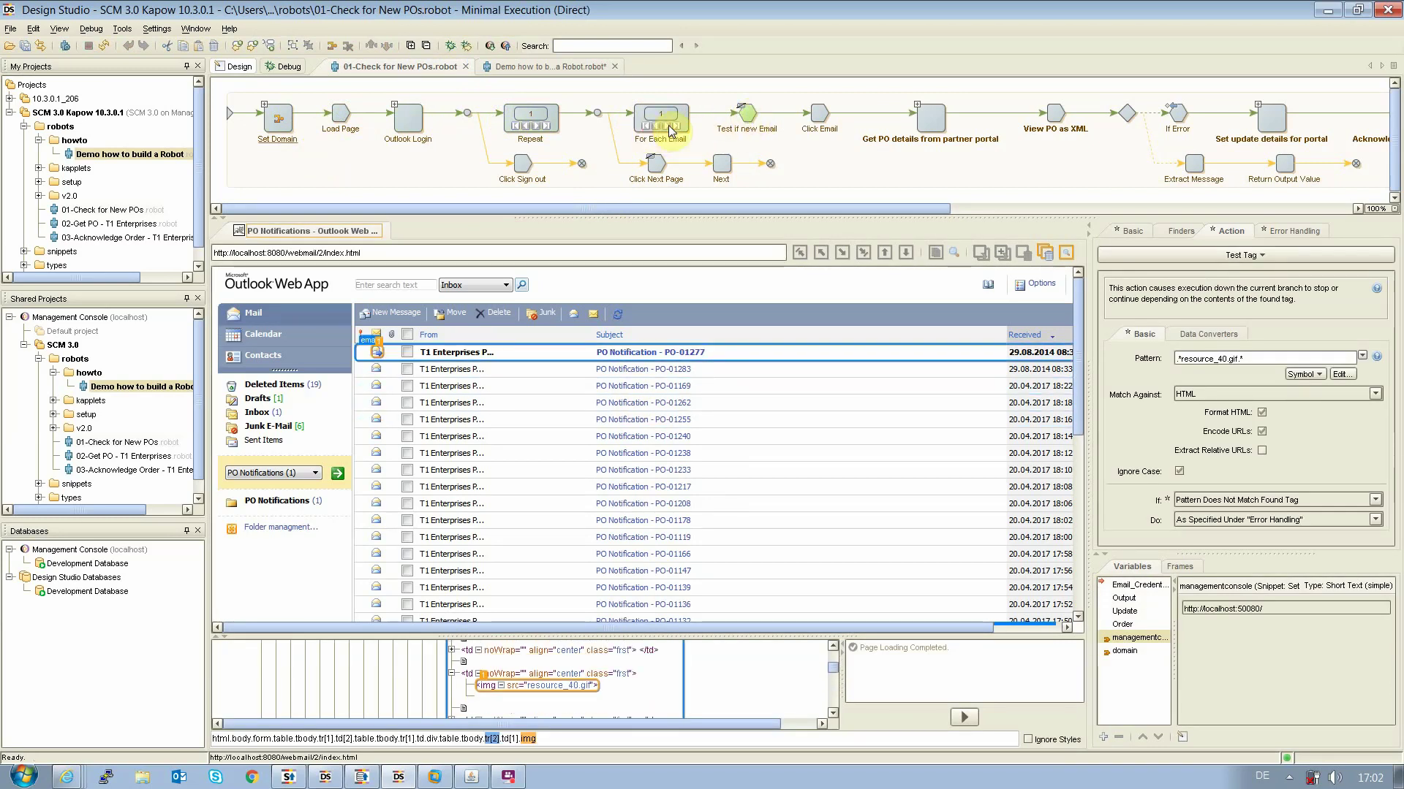
# Execute Test if new Email and Click Email to open the PO-01277 email, then expand the partner-portal group
pyautogui.click(745, 119)
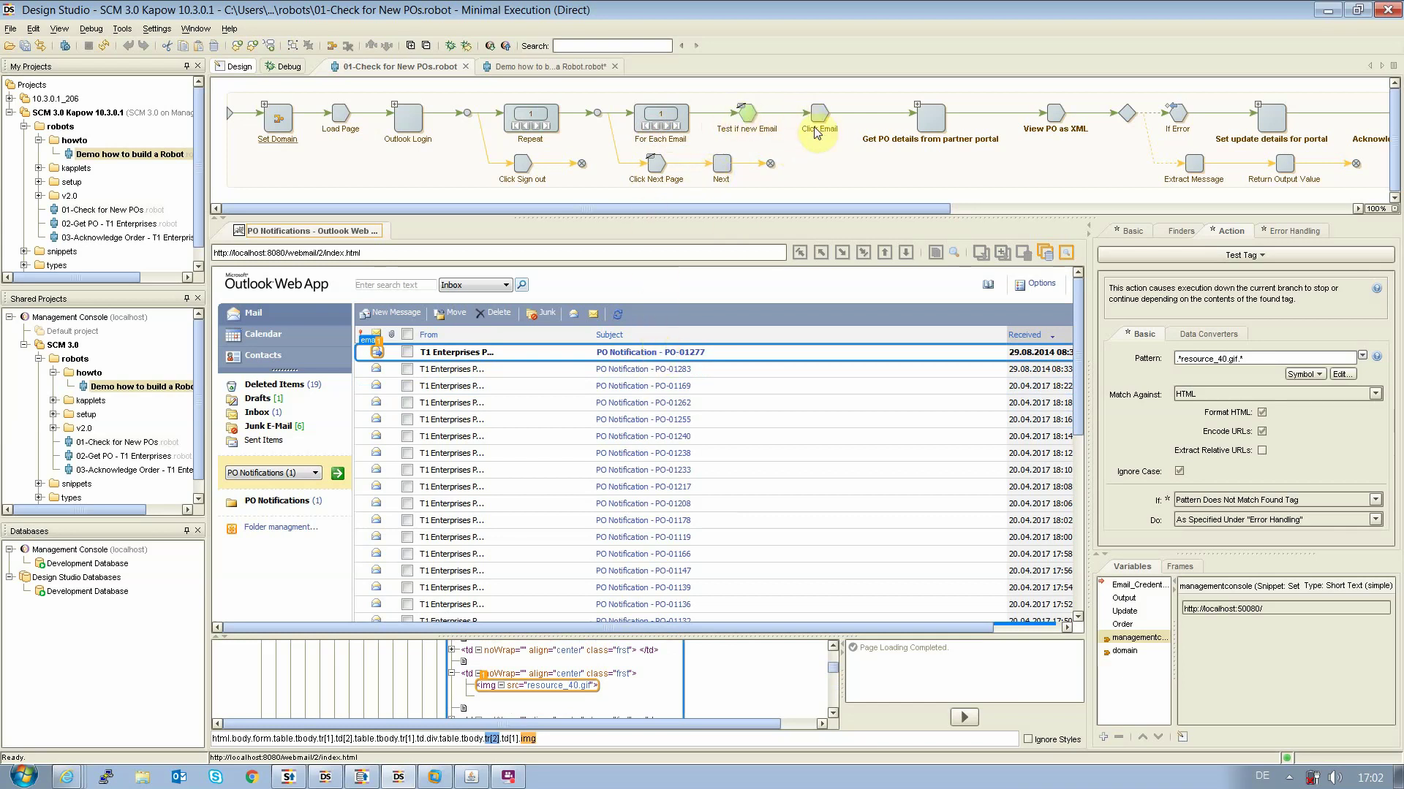
pyautogui.click(817, 119)
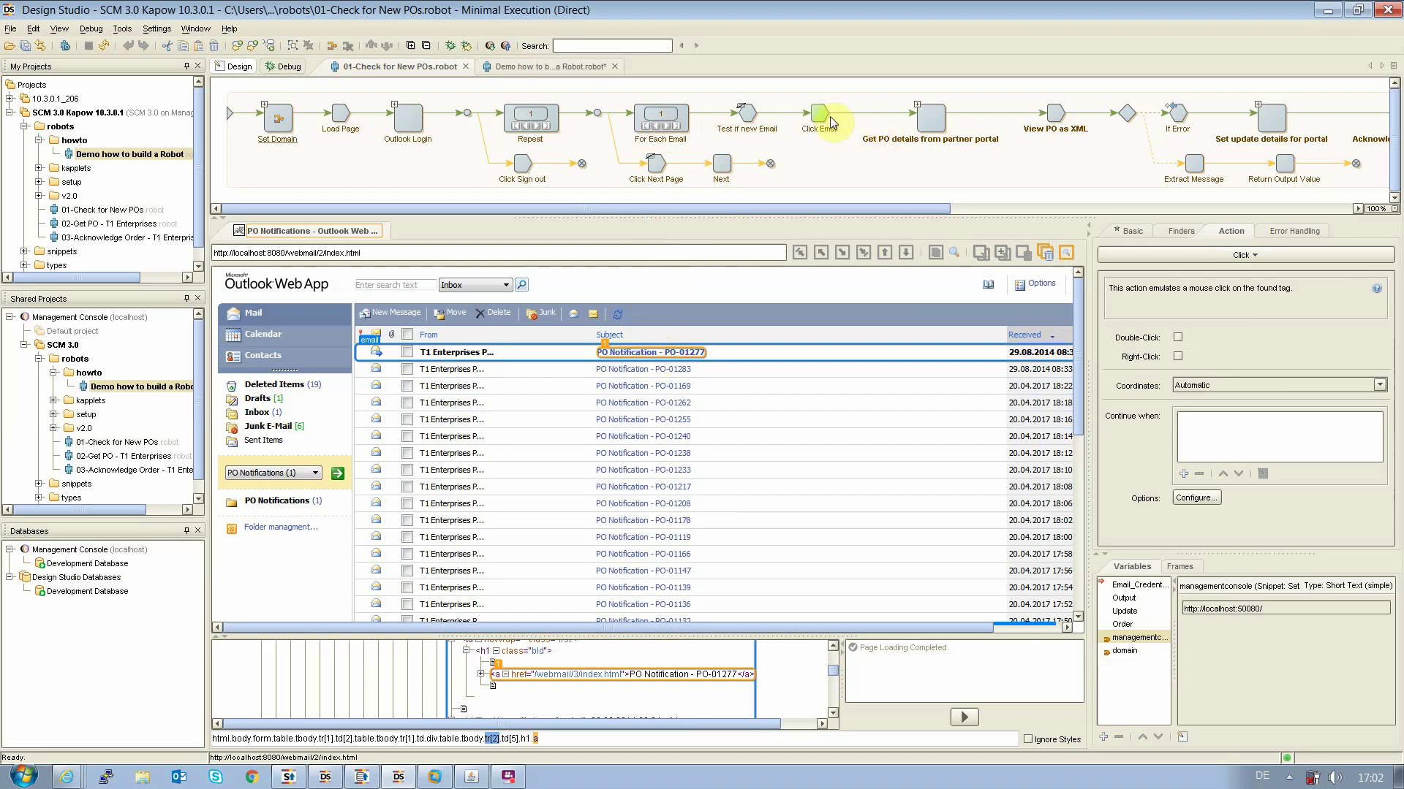
pyautogui.click(922, 114)
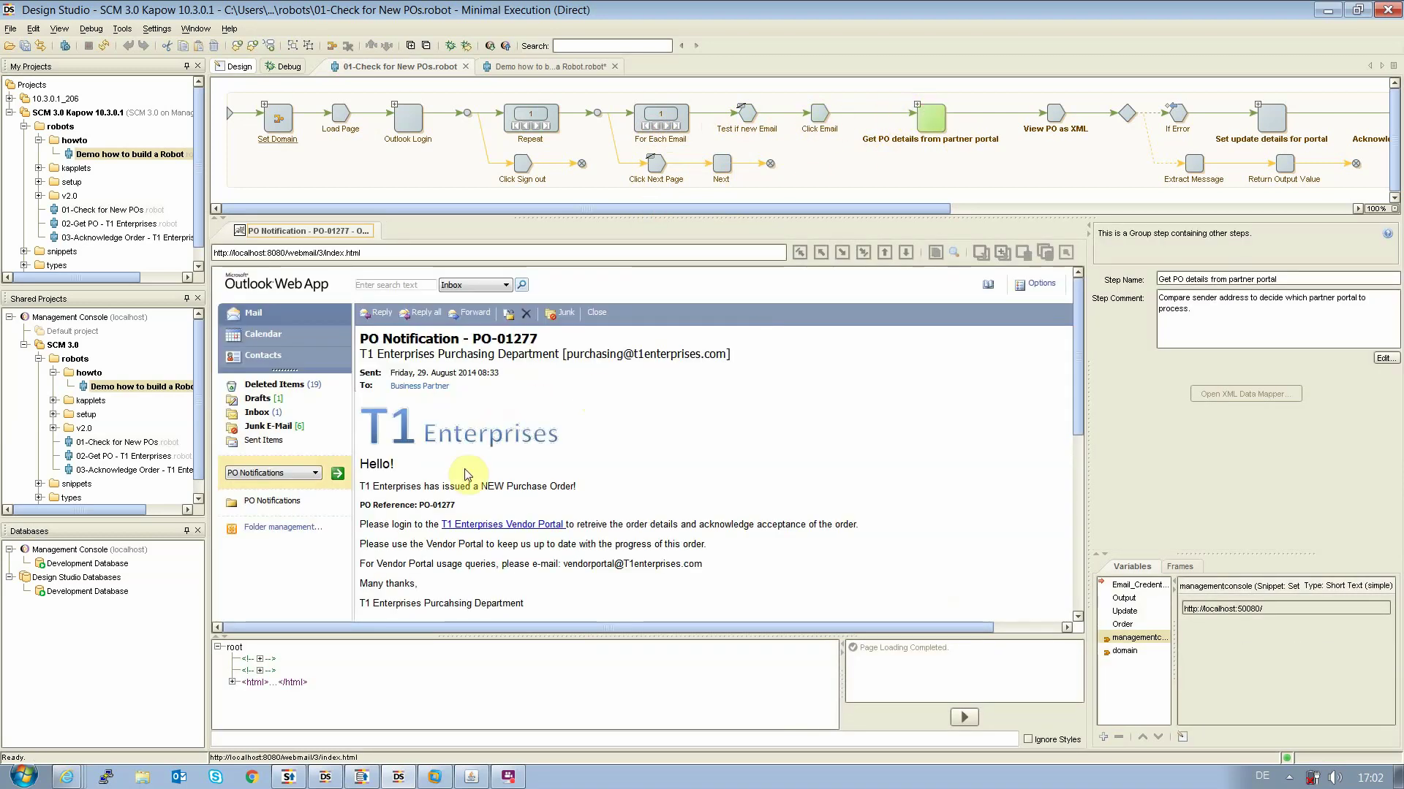
pyautogui.click(447, 506)
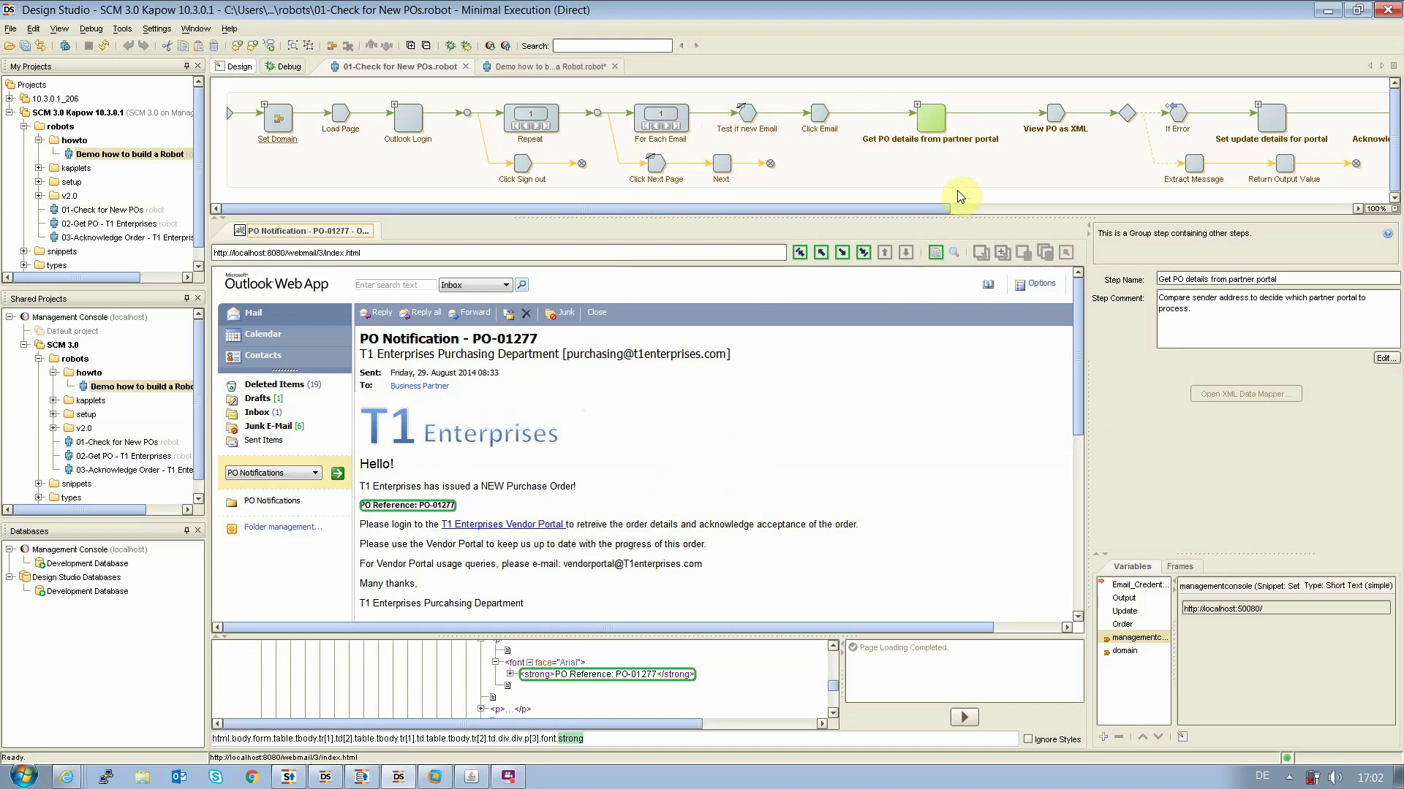
pyautogui.click(917, 106)
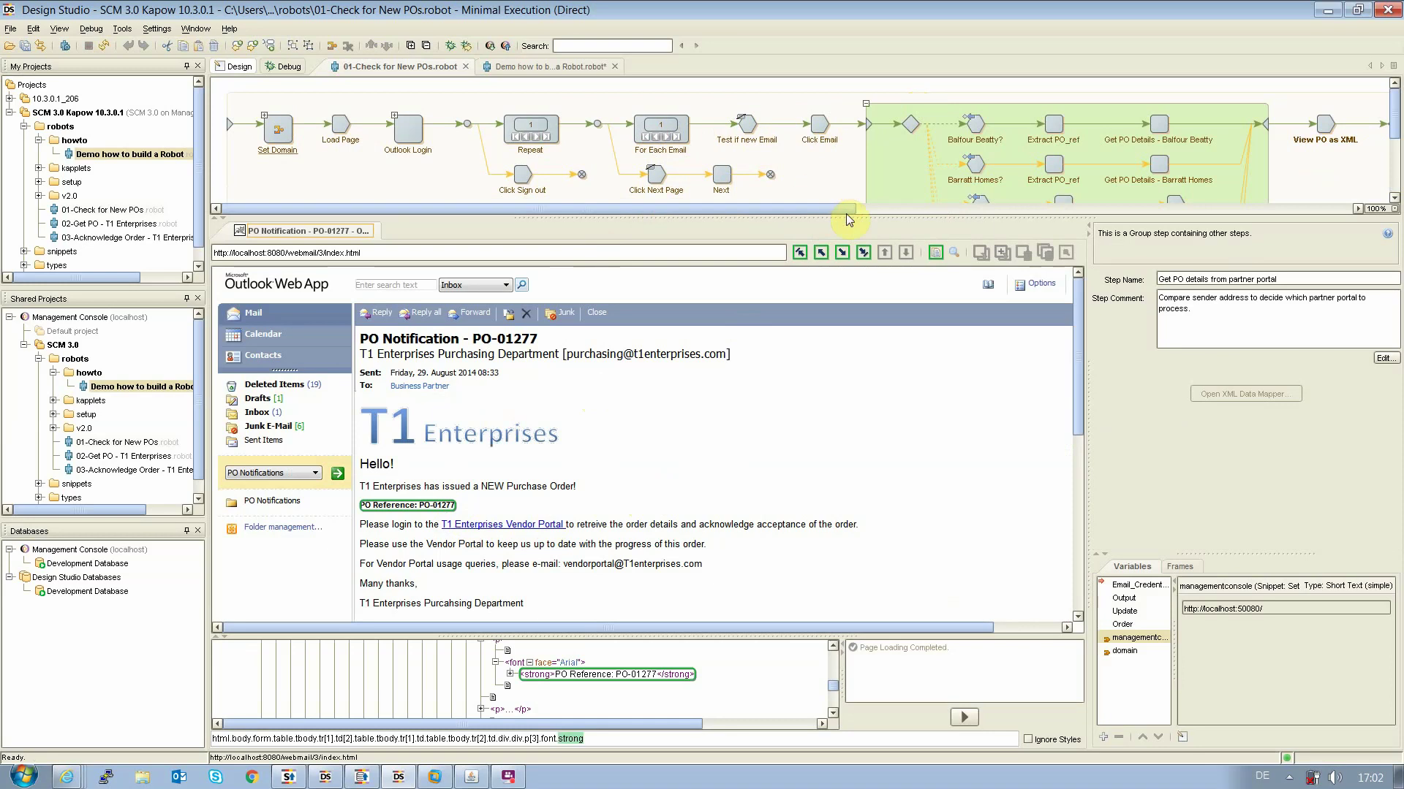
# Run to the Balfour Beatty? test and insert '.' at the start of its sender Pattern
pyautogui.moveTo(850, 219); pyautogui.dragTo(848, 359)
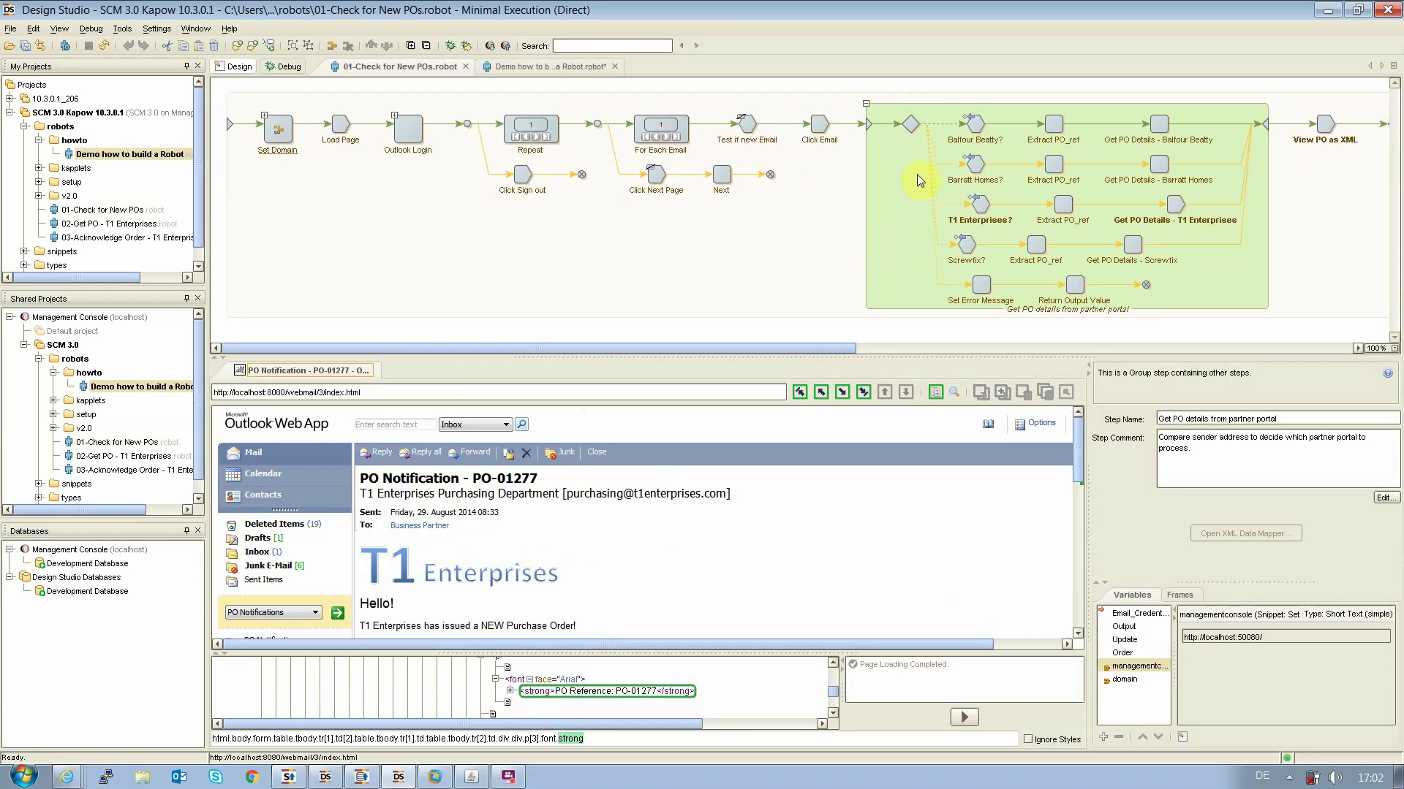
pyautogui.click(970, 127)
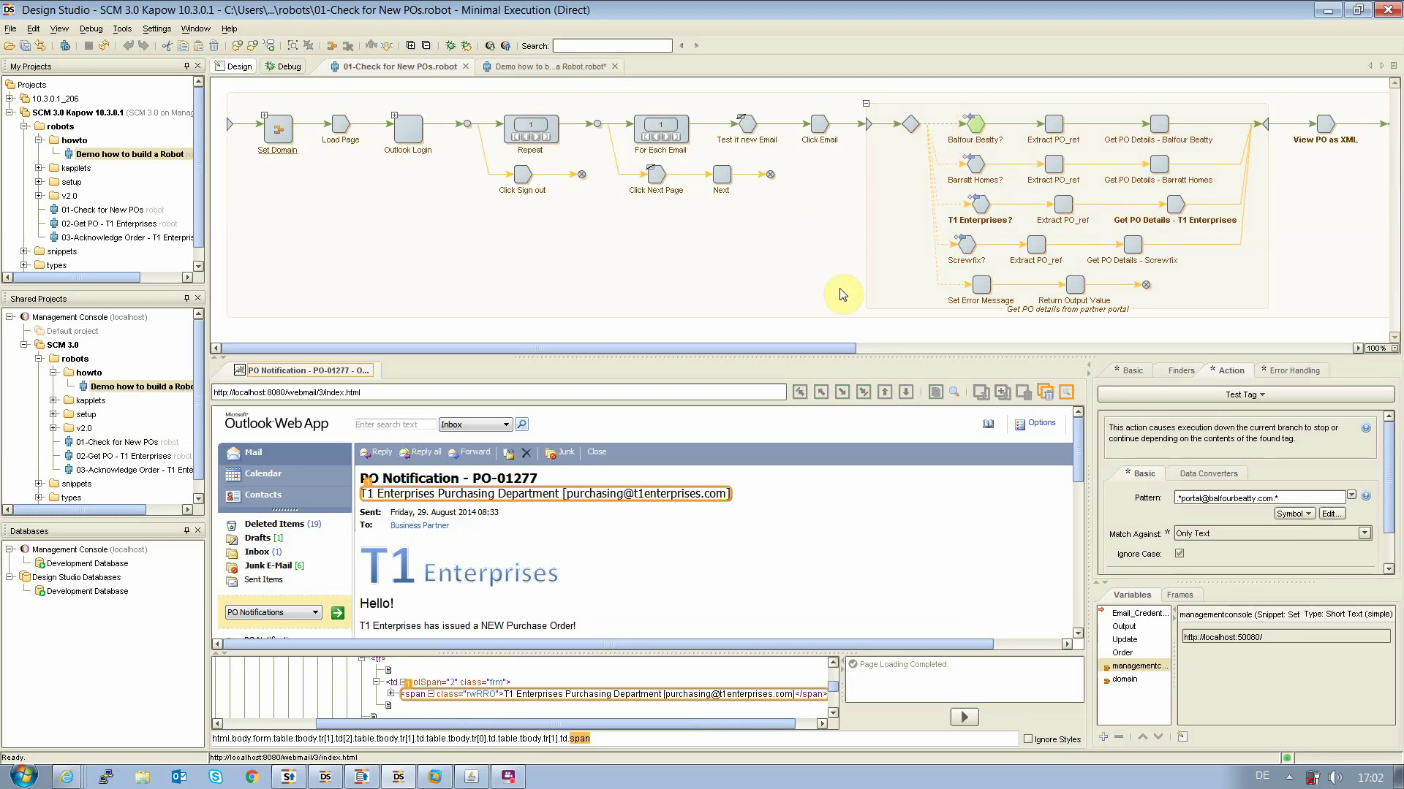
pyautogui.click(978, 128)
pyautogui.moveTo(1283, 500); pyautogui.dragTo(1142, 499)
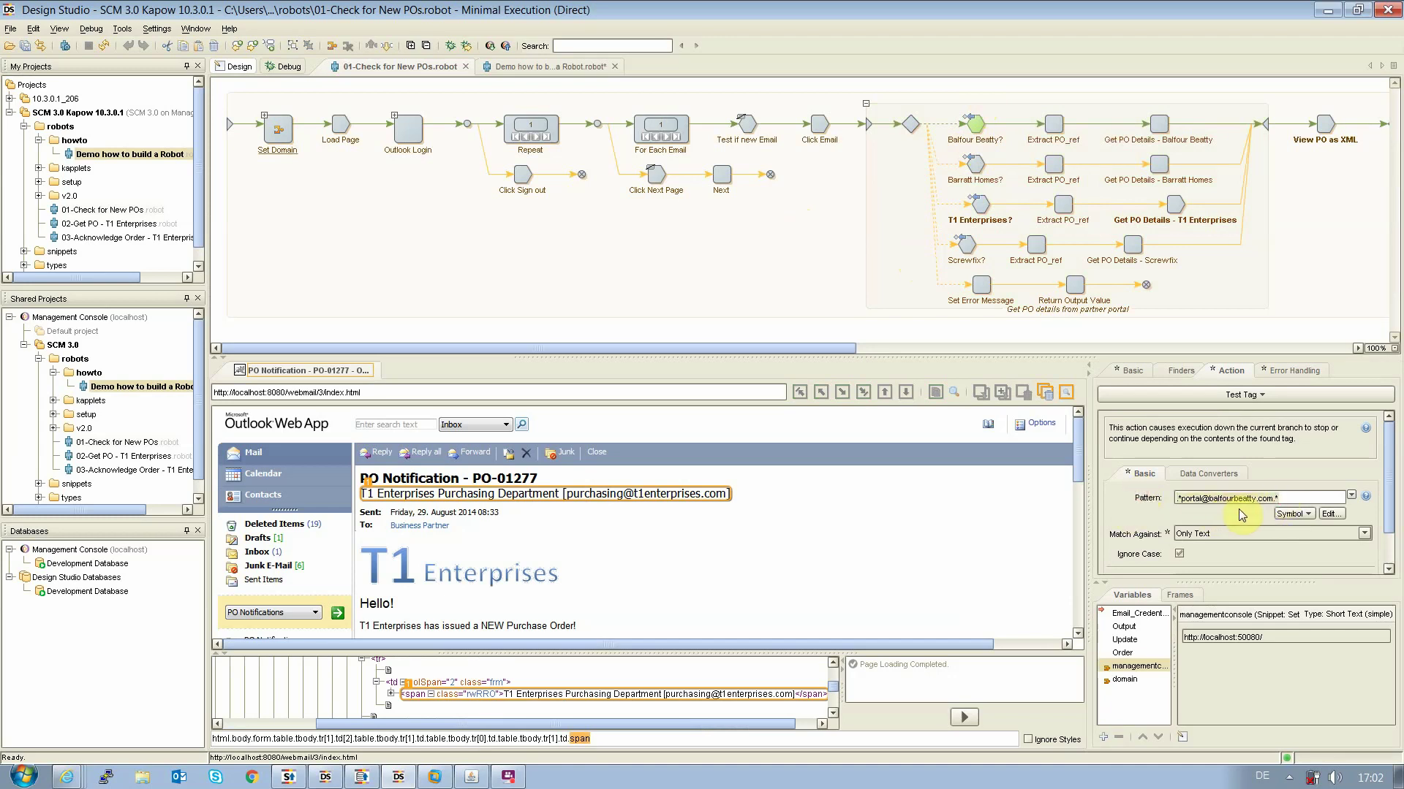
pyautogui.write('.')
# Step through the Barratt Homes? and T1 Enterprises? checks to the Extract PO_ref step
pyautogui.click(973, 165)
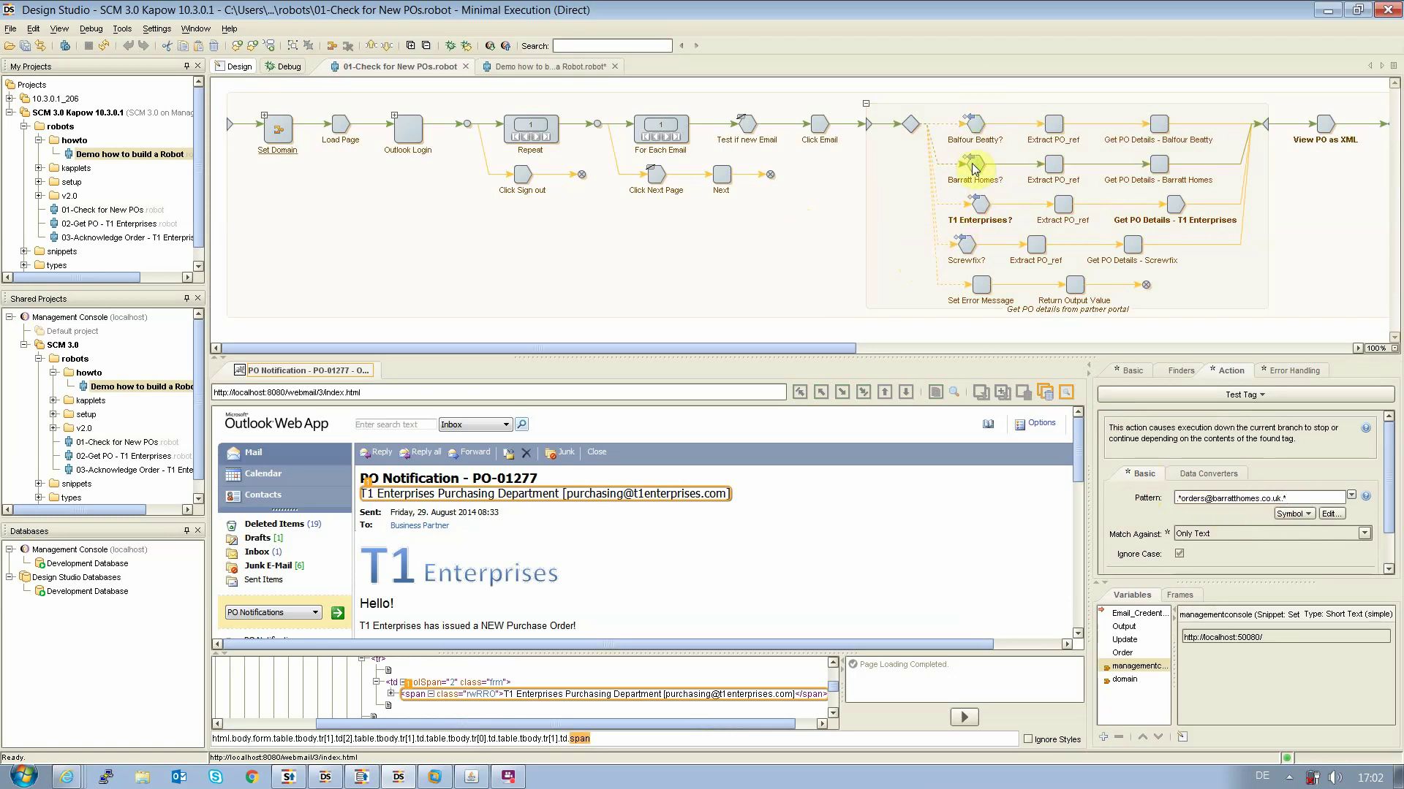
pyautogui.click(979, 208)
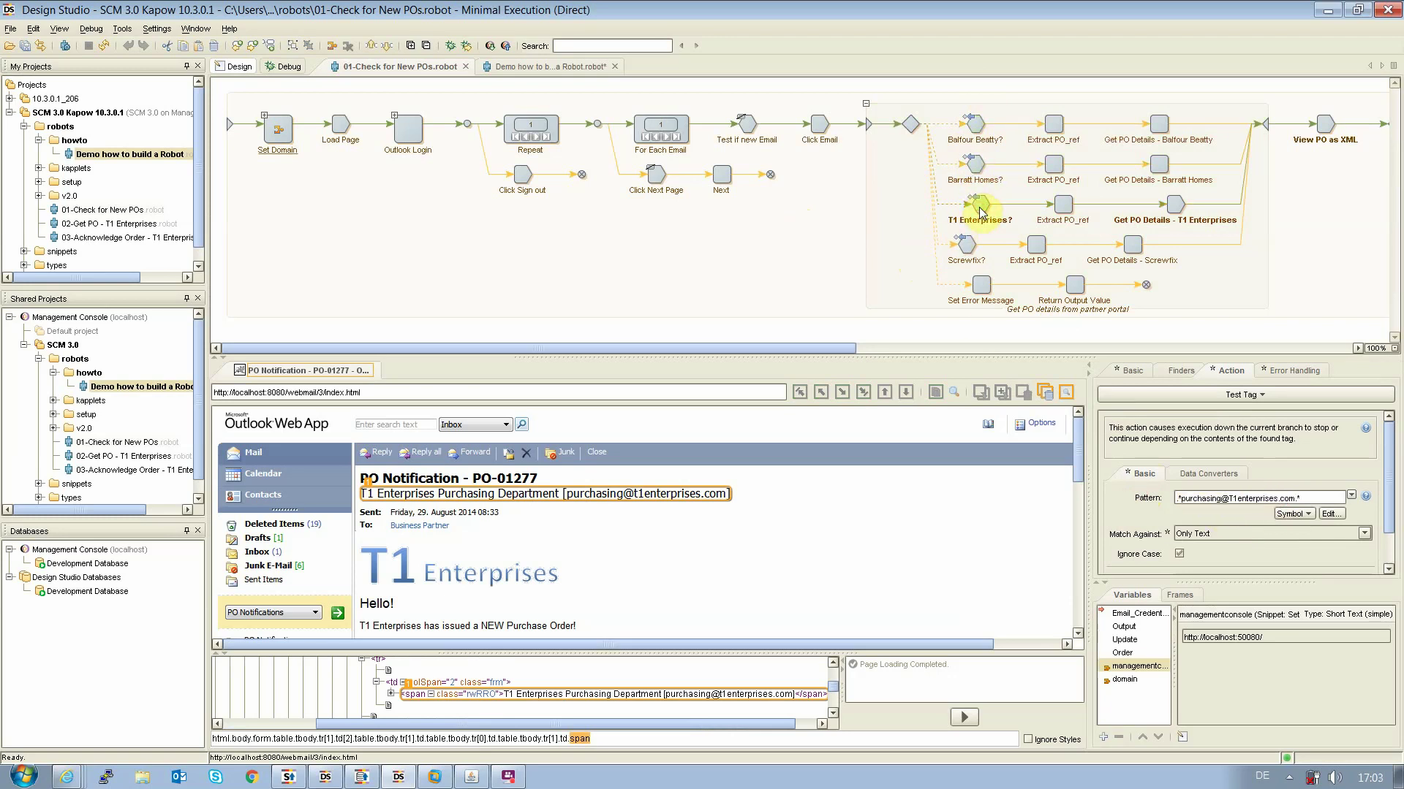
pyautogui.click(1064, 207)
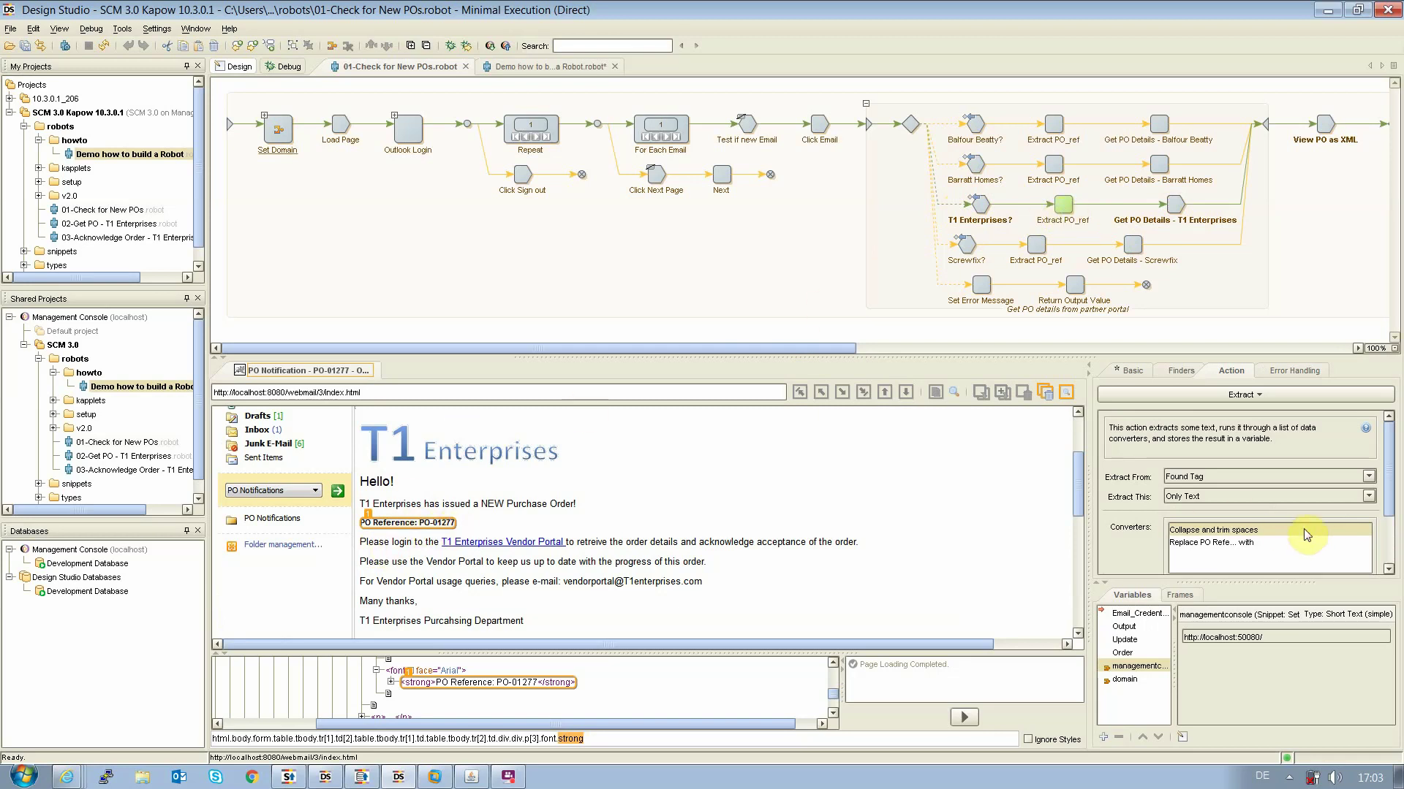
# Run to Get PO Details - T1 Enterprises and confirm Order's PO_Ref holds PO-01277
pyautogui.click(1234, 545)
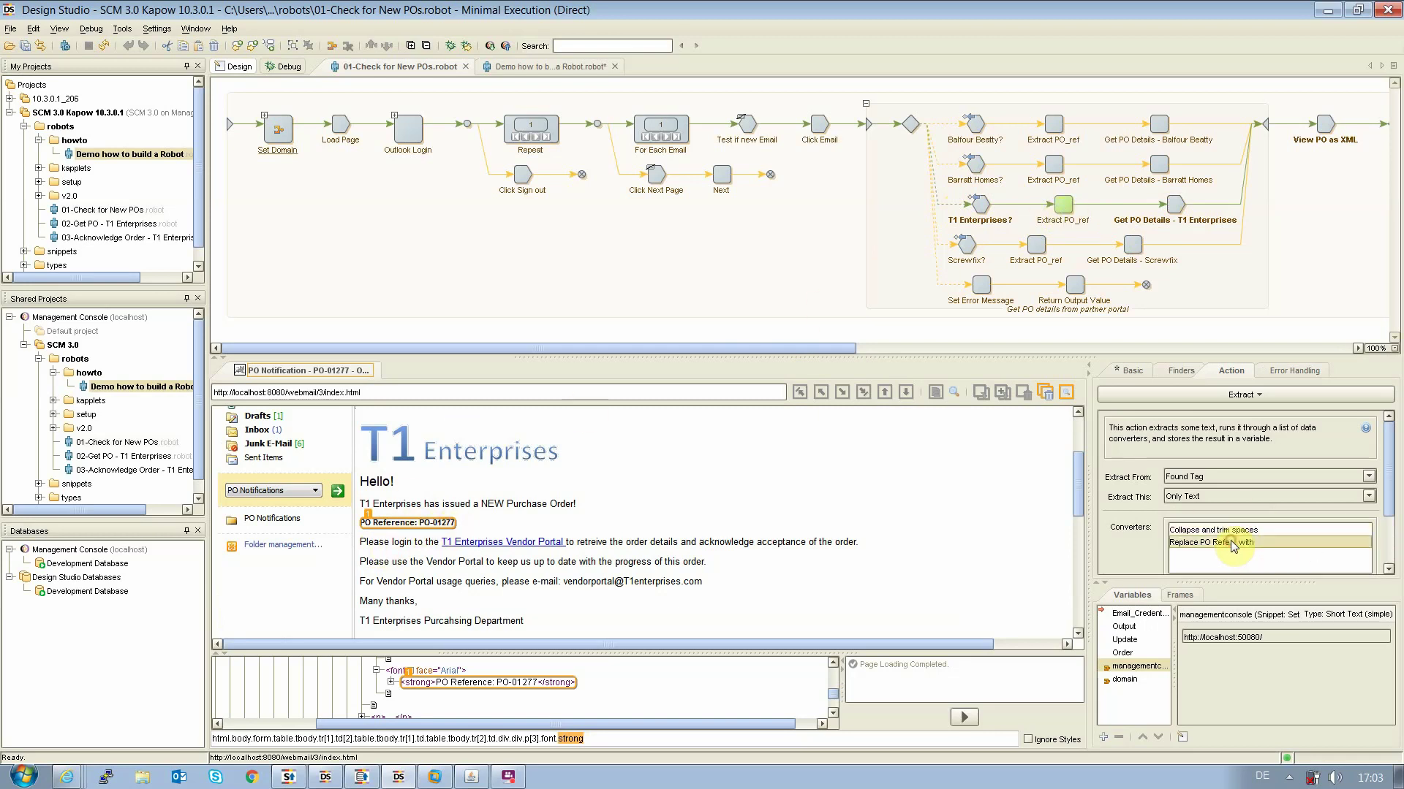
pyautogui.scroll(-3, 1214, 559)
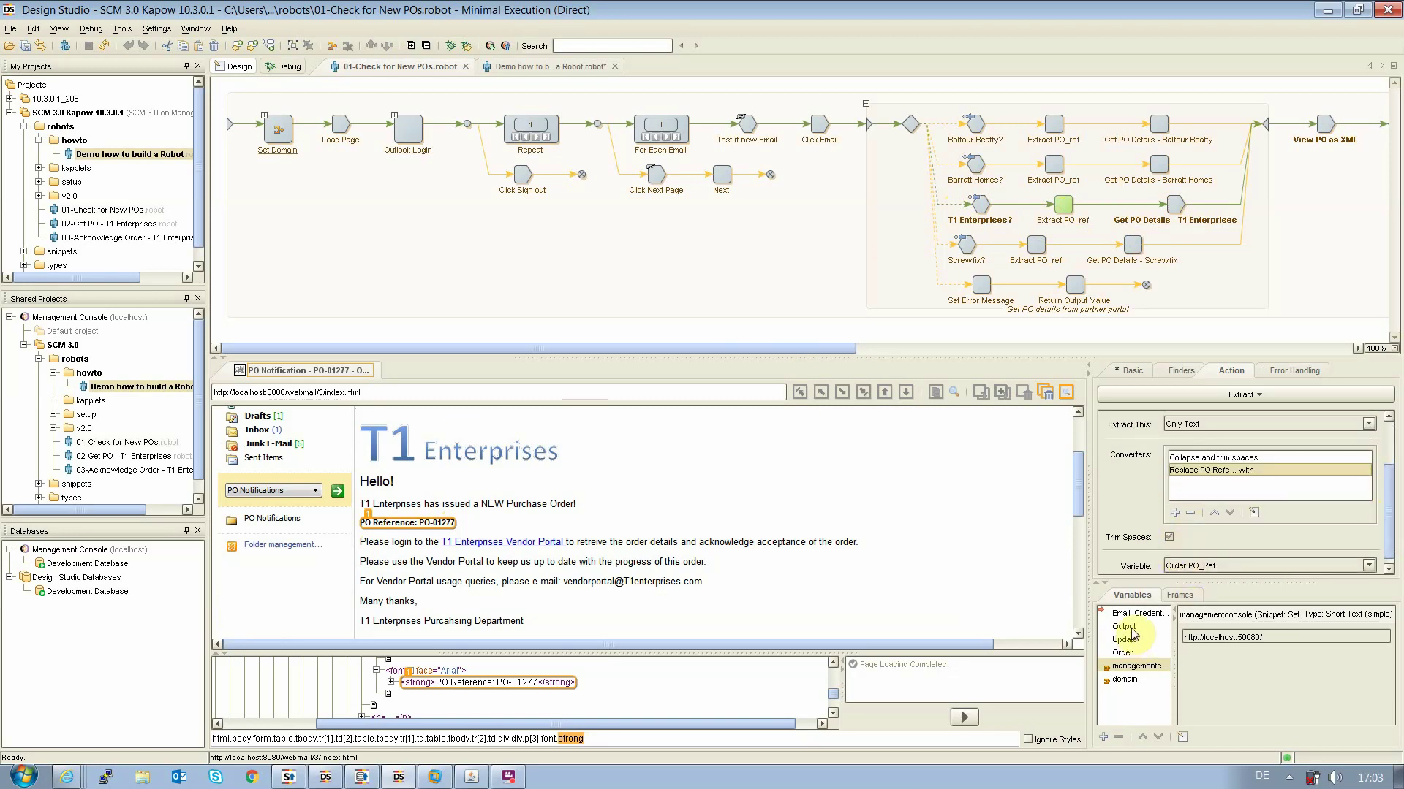
pyautogui.click(1139, 652)
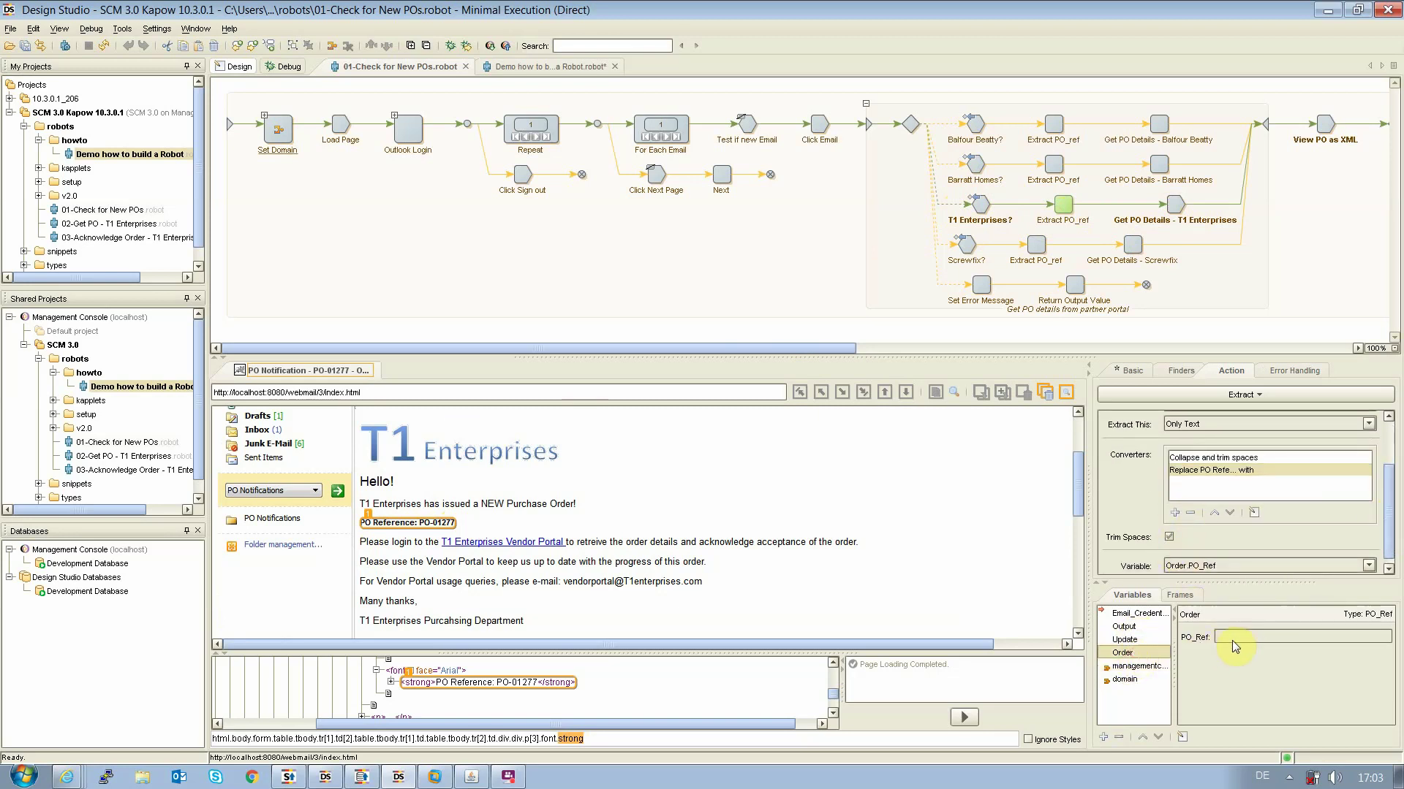
pyautogui.click(1173, 205)
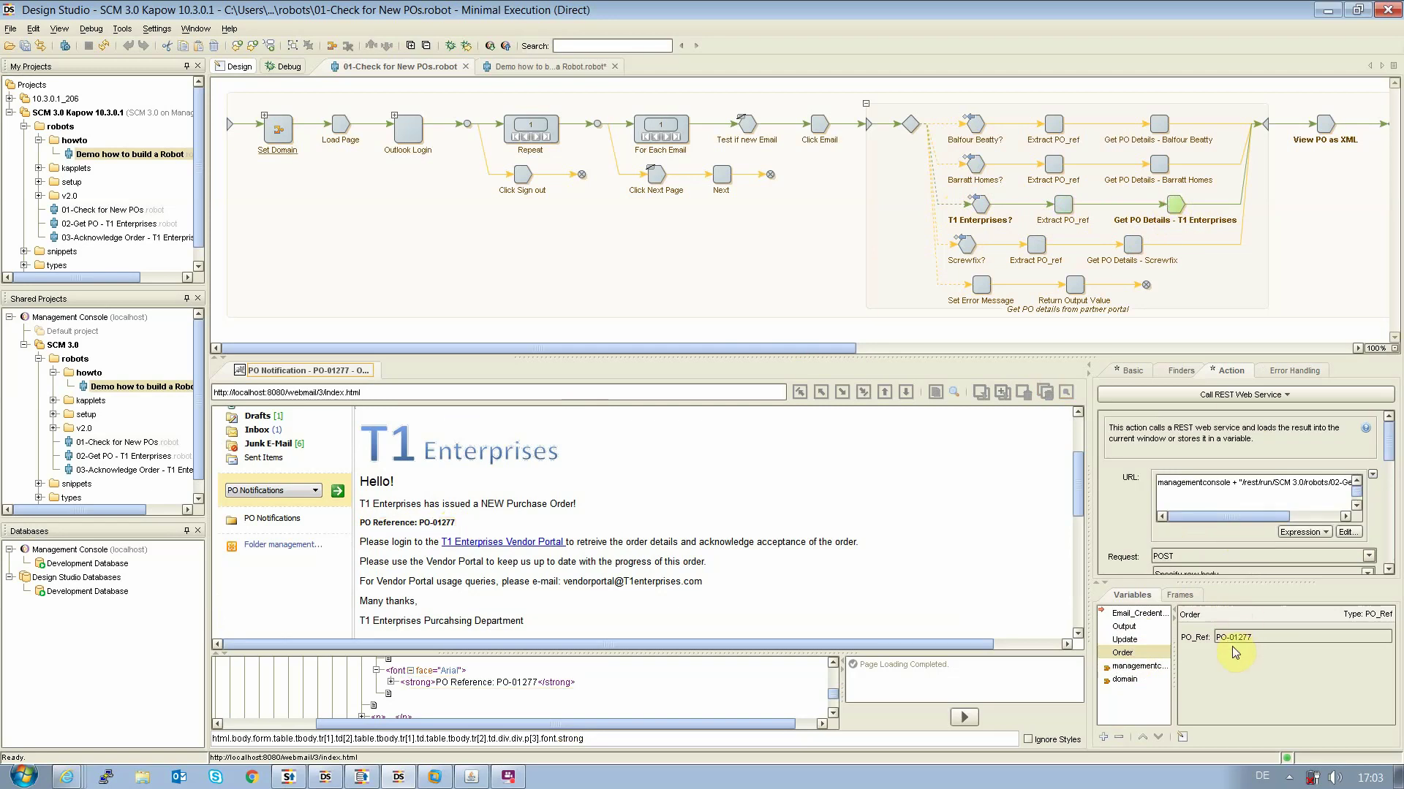
pyautogui.click(1211, 638)
# Rearrange the windows, bringing the Windows 10 VMware window onto the screen
pyautogui.moveTo(705, 348); pyautogui.dragTo(899, 367)
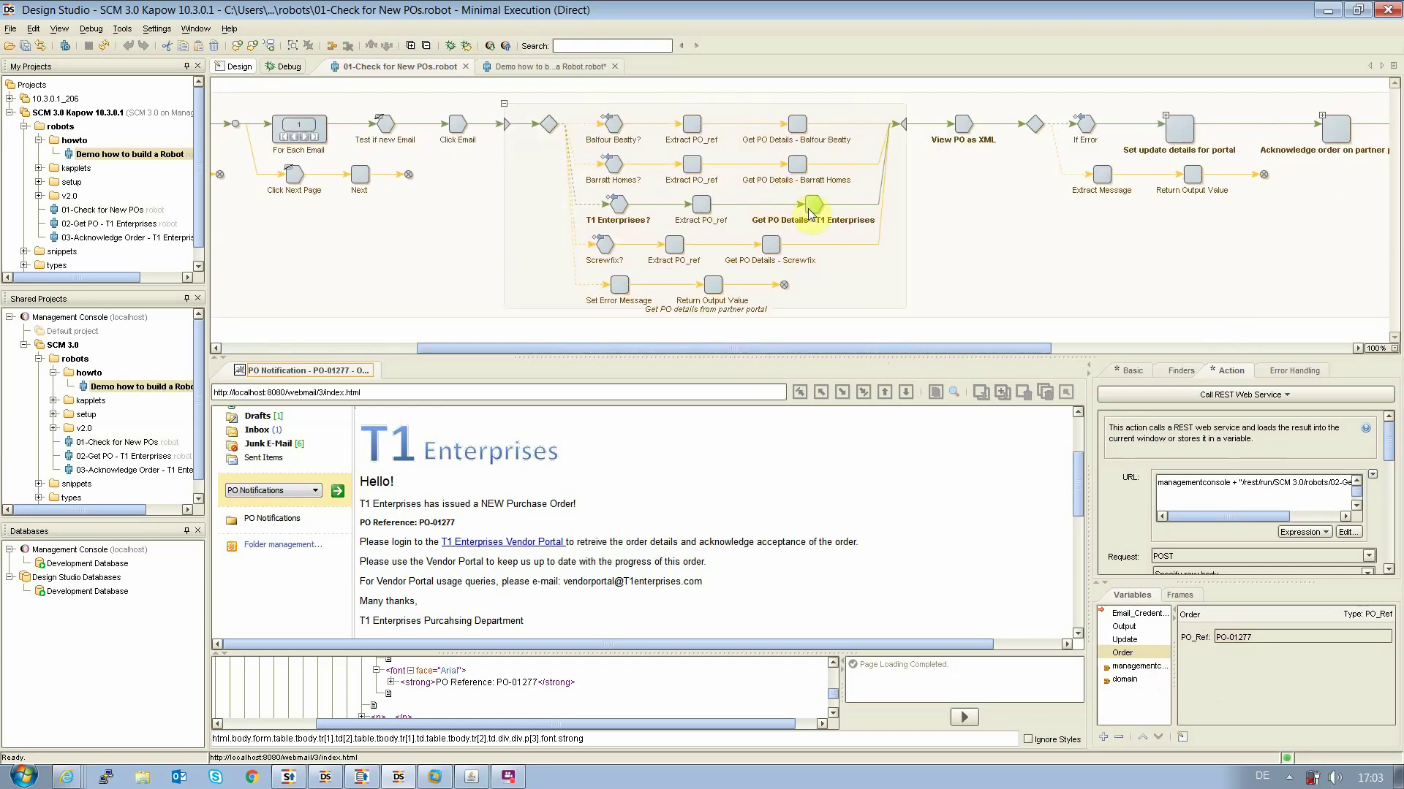
pyautogui.moveTo(1199, 523); pyautogui.dragTo(1227, 523)
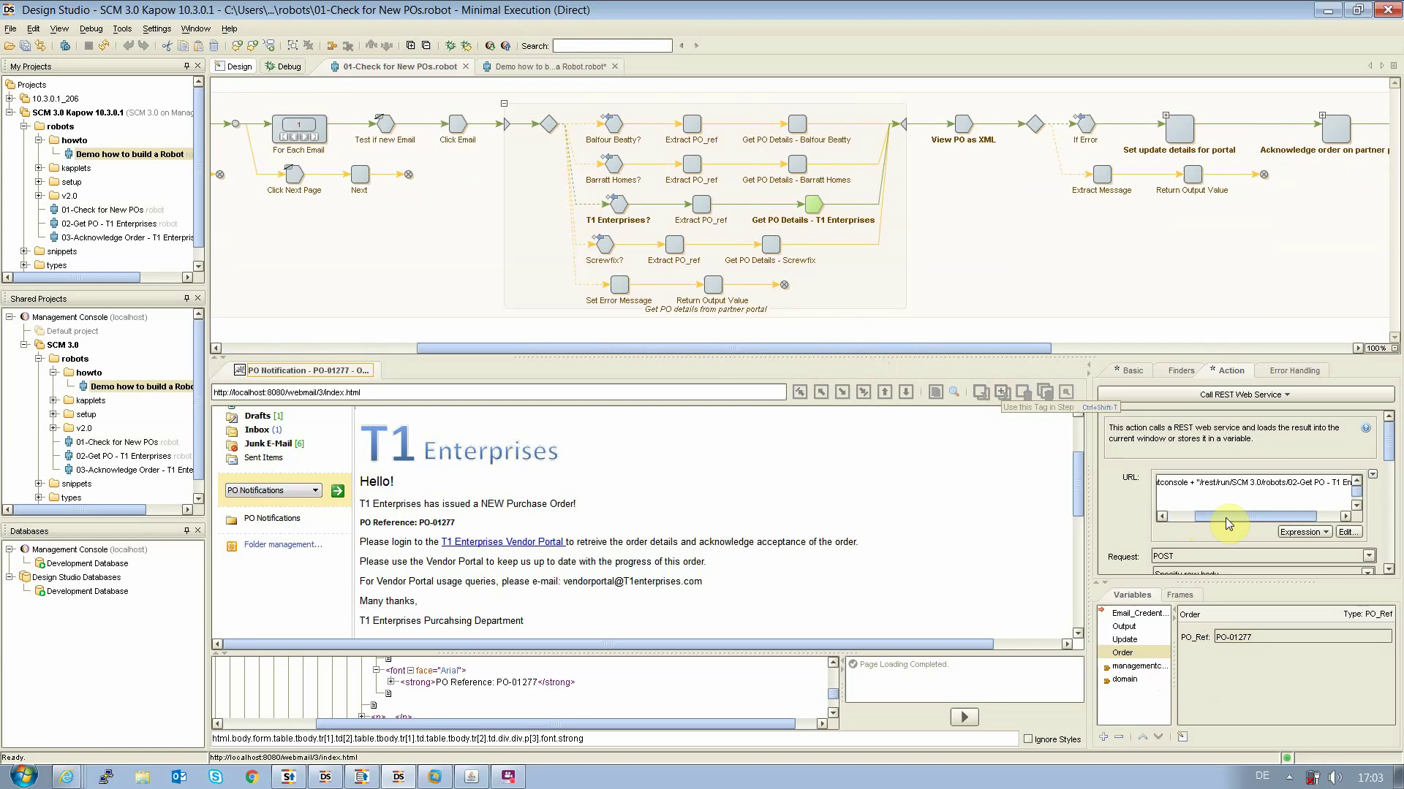
pyautogui.click(1227, 523)
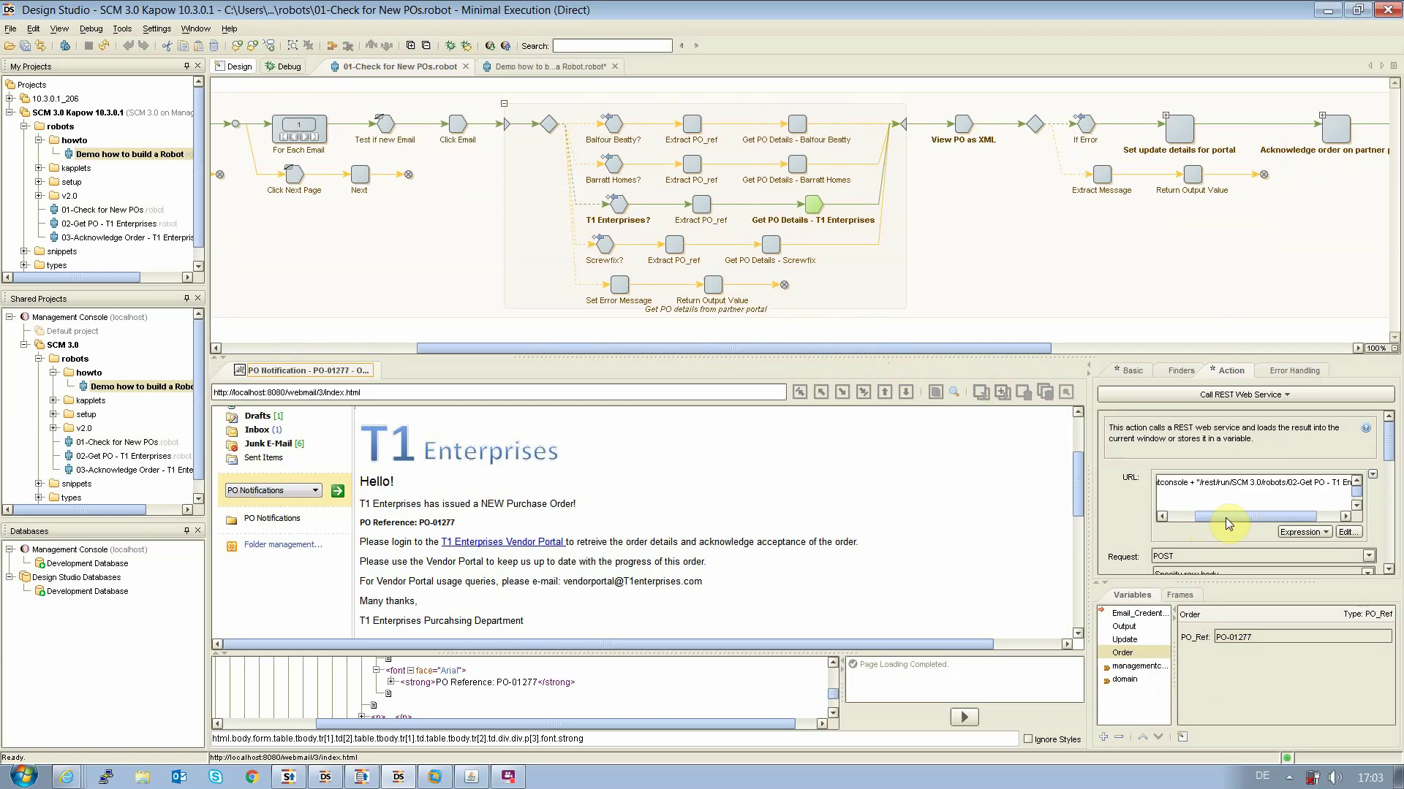
pyautogui.moveTo(1225, 517); pyautogui.dragTo(1226, 516)
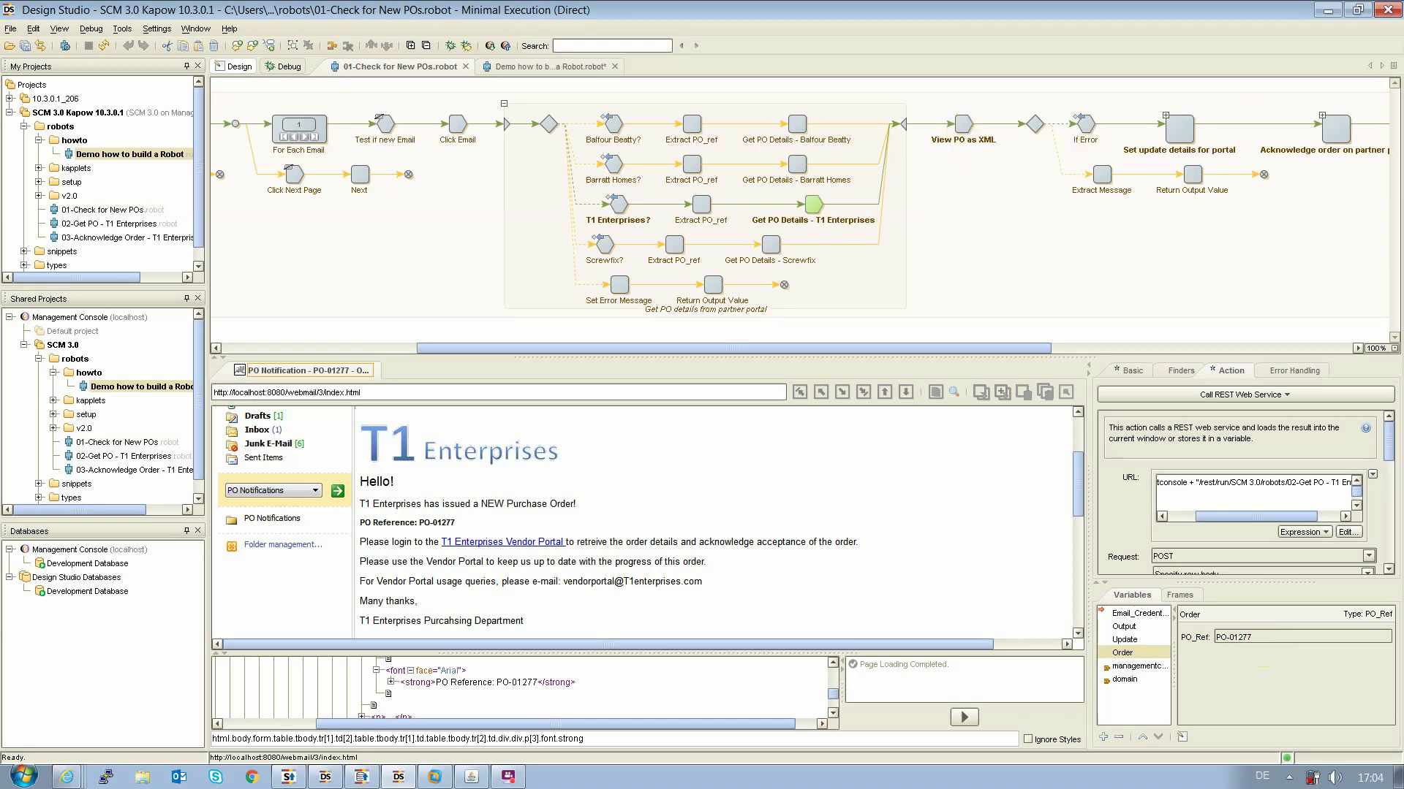
pyautogui.moveTo(1403, 121); pyautogui.dragTo(574, 109)
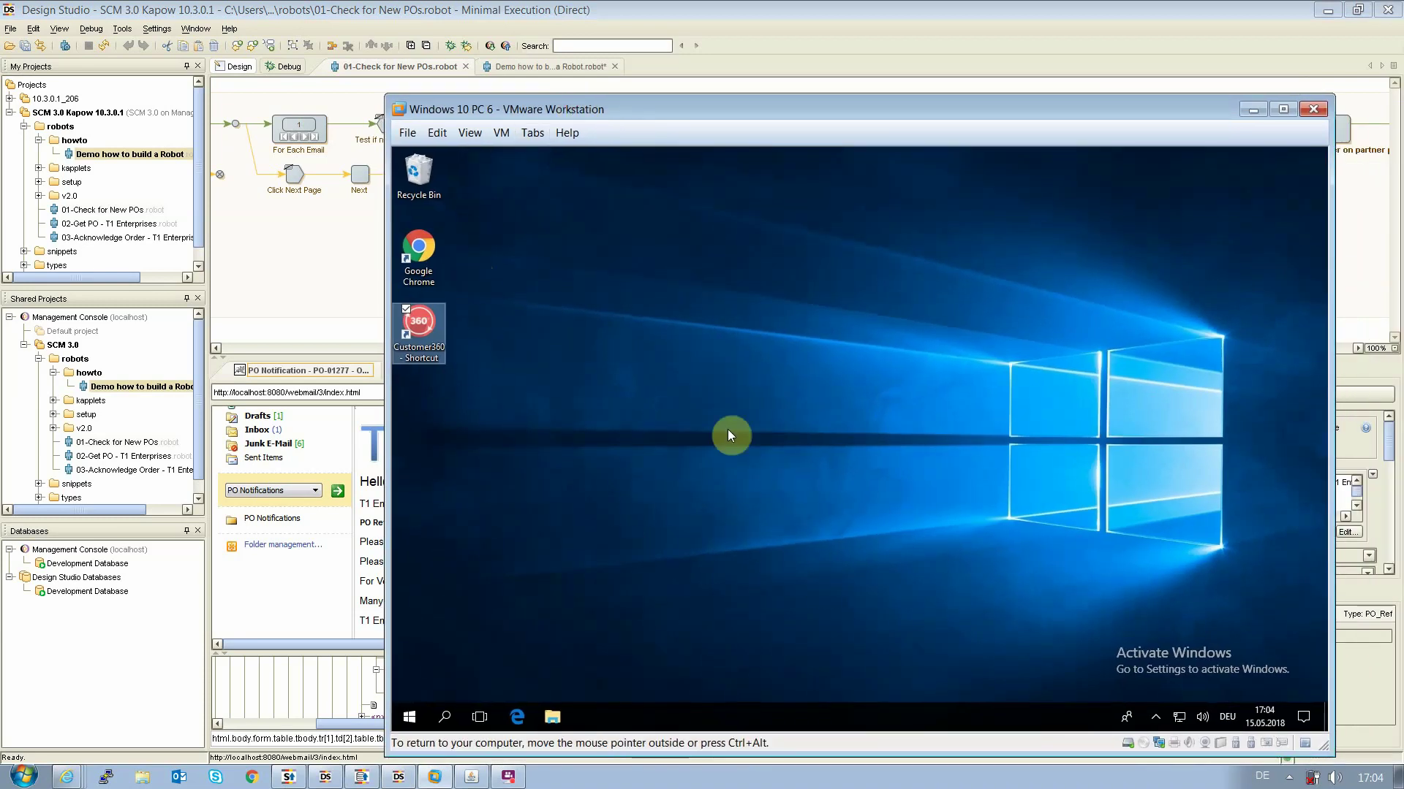
# Run the robot to the View PO as XML step, checking the virtual machine before returning
pyautogui.click(409, 81)
pyautogui.click(964, 128)
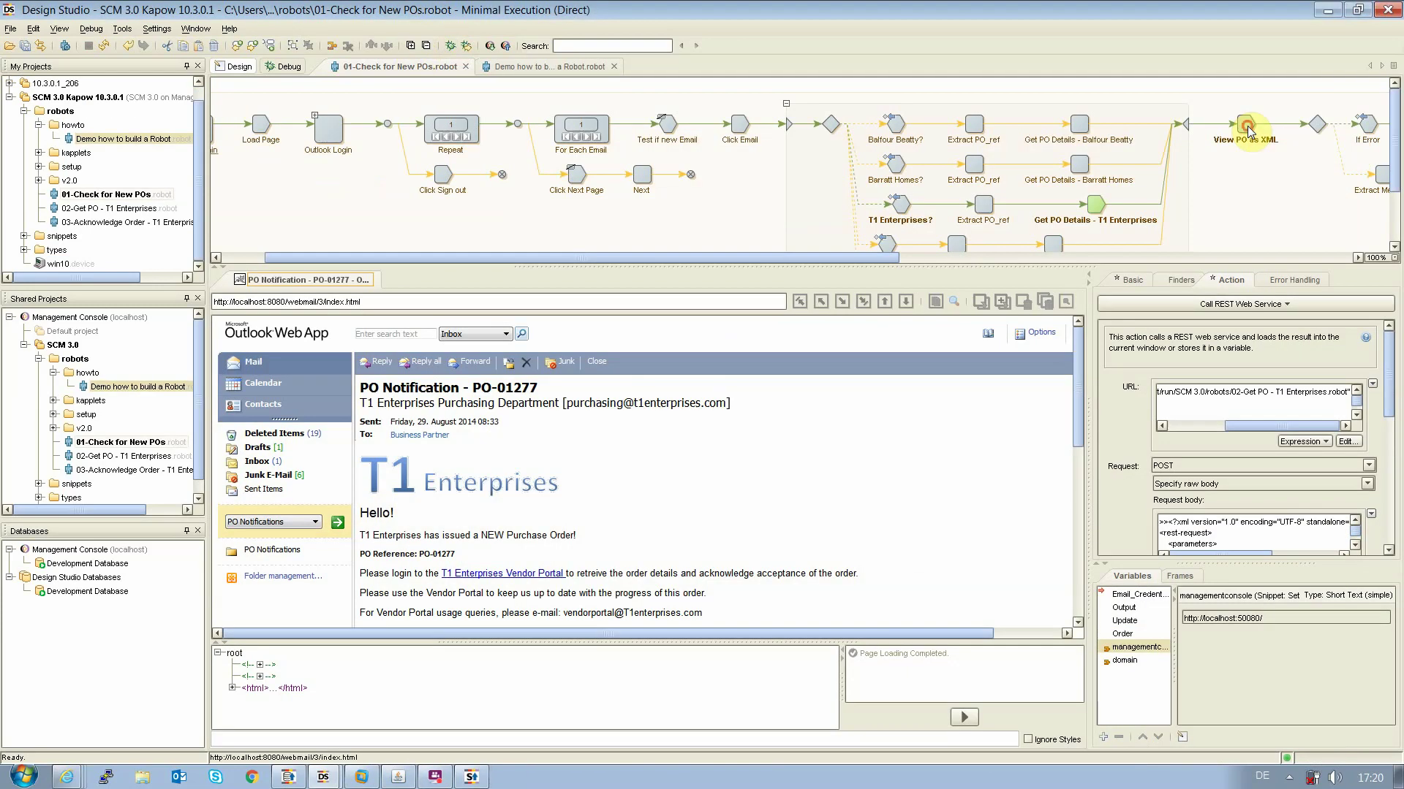
pyautogui.click(1248, 132)
pyautogui.hotkey('alt', 'Tab')
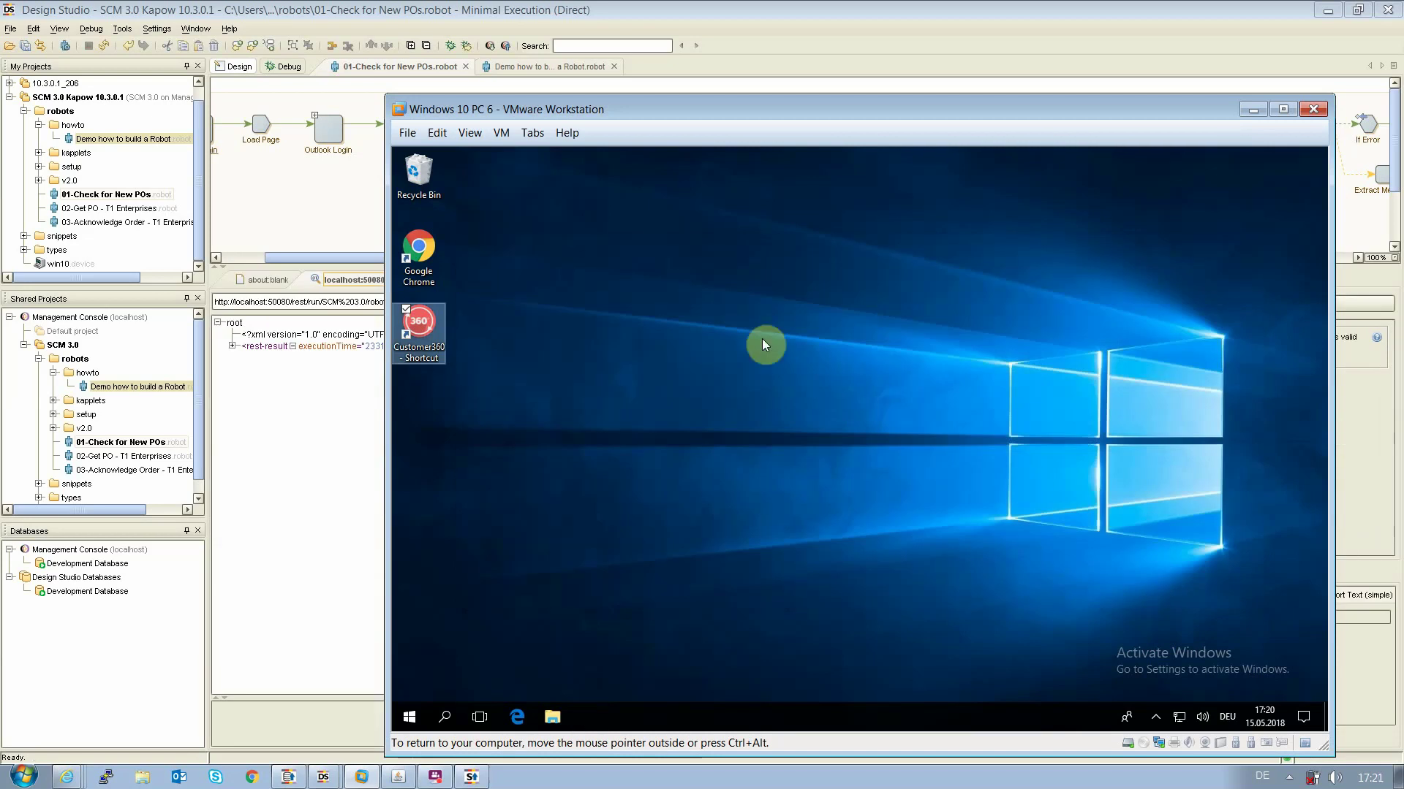
pyautogui.click(438, 70)
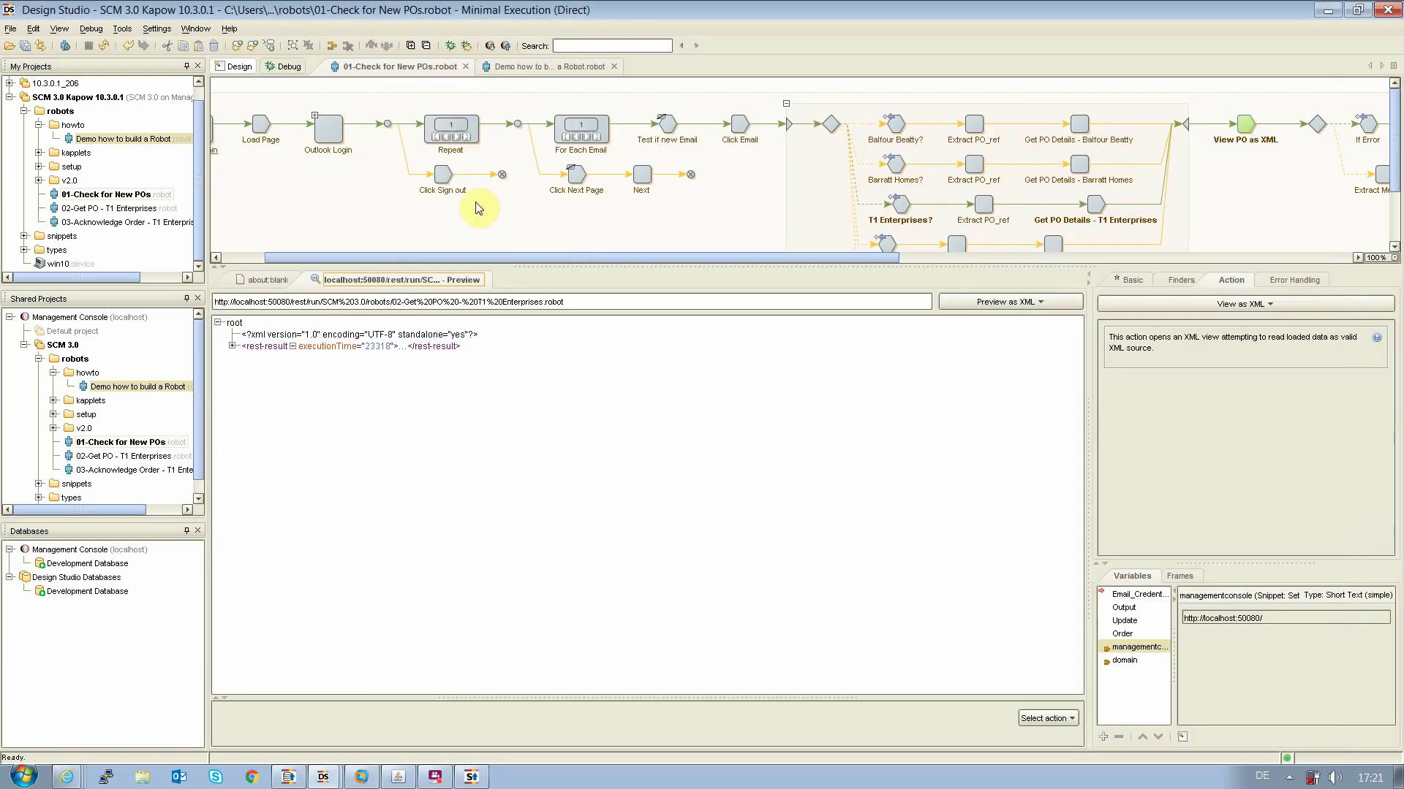
# Expand rest-result, values and the PO_360 value to show PO-01277 with status Accepted
pyautogui.click(232, 346)
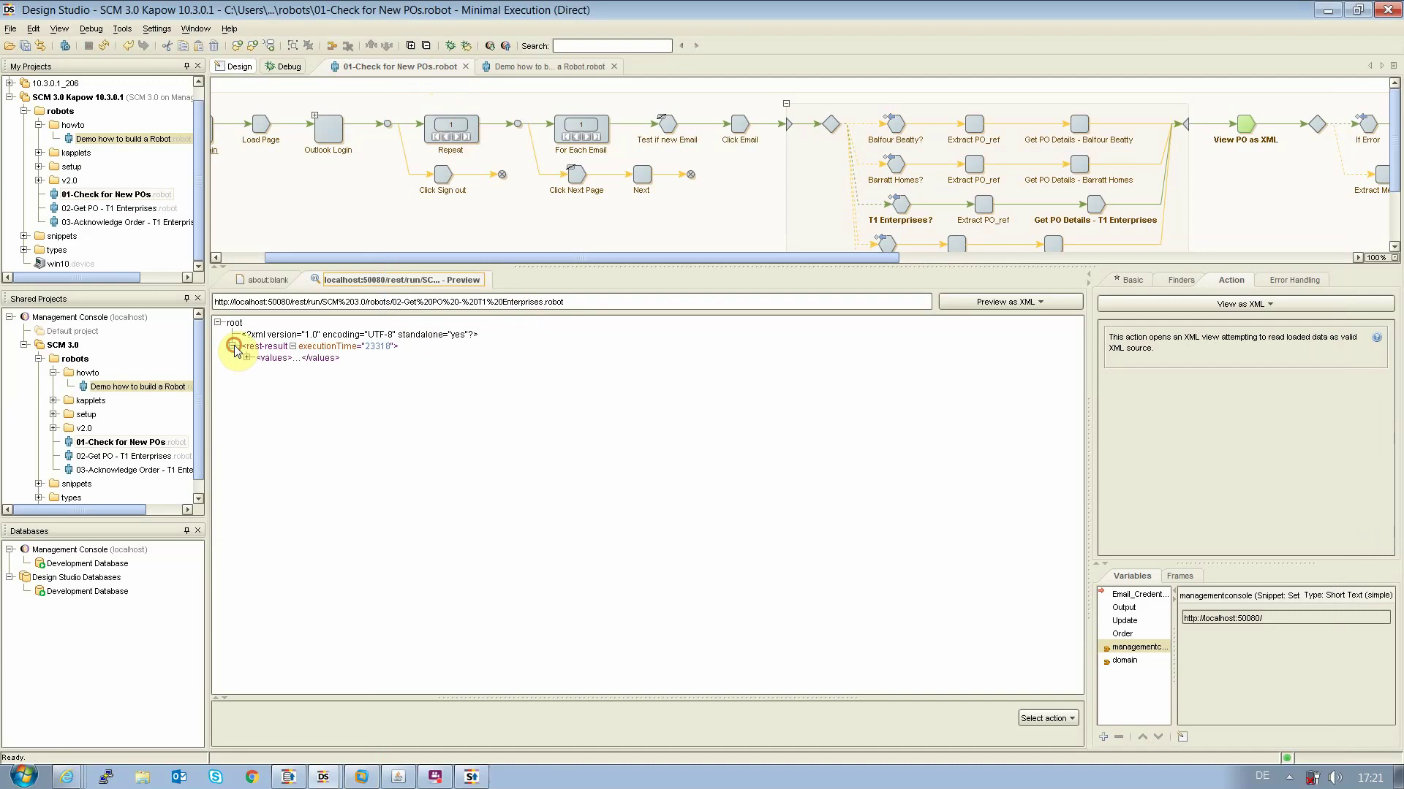
pyautogui.click(248, 358)
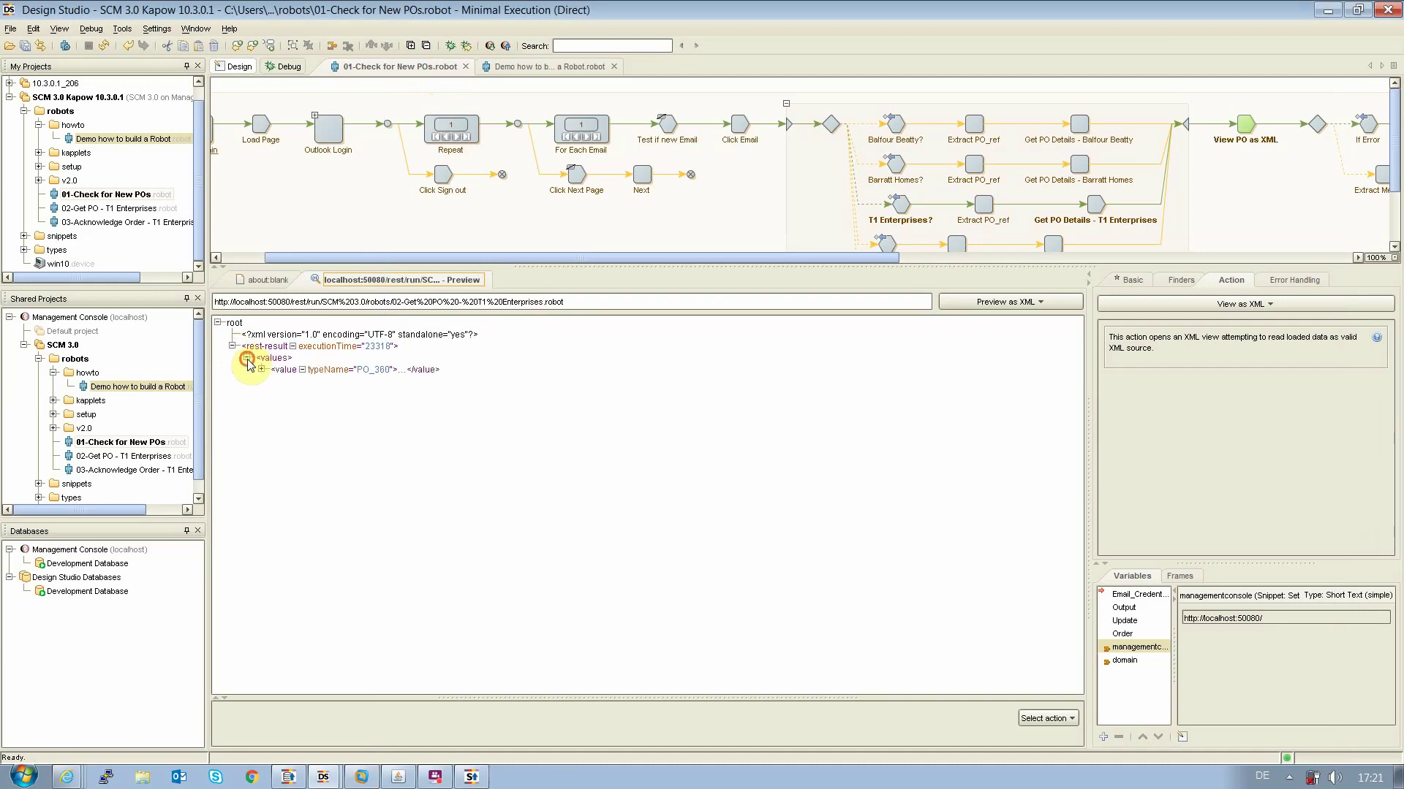
pyautogui.click(261, 370)
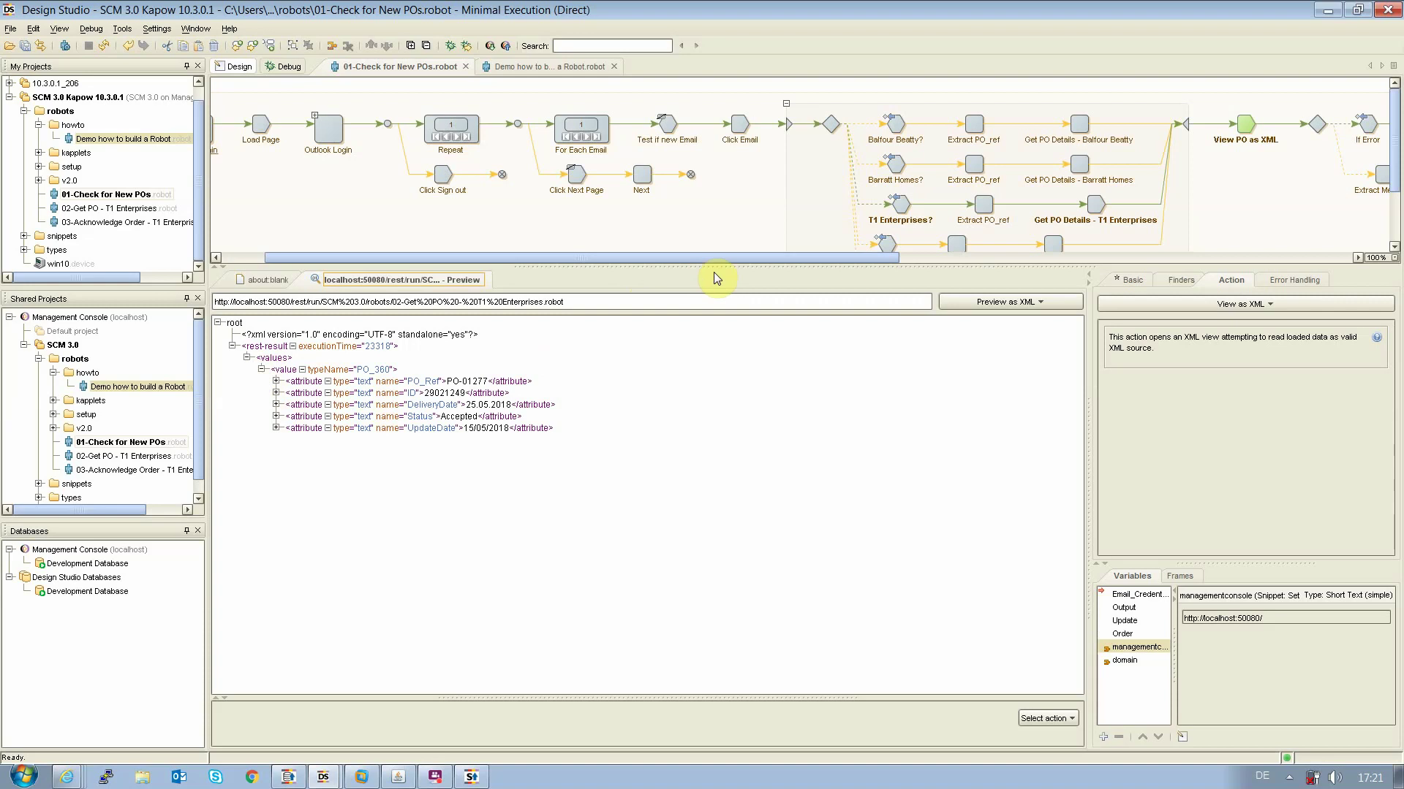
pyautogui.hscroll(3, 727, 257)
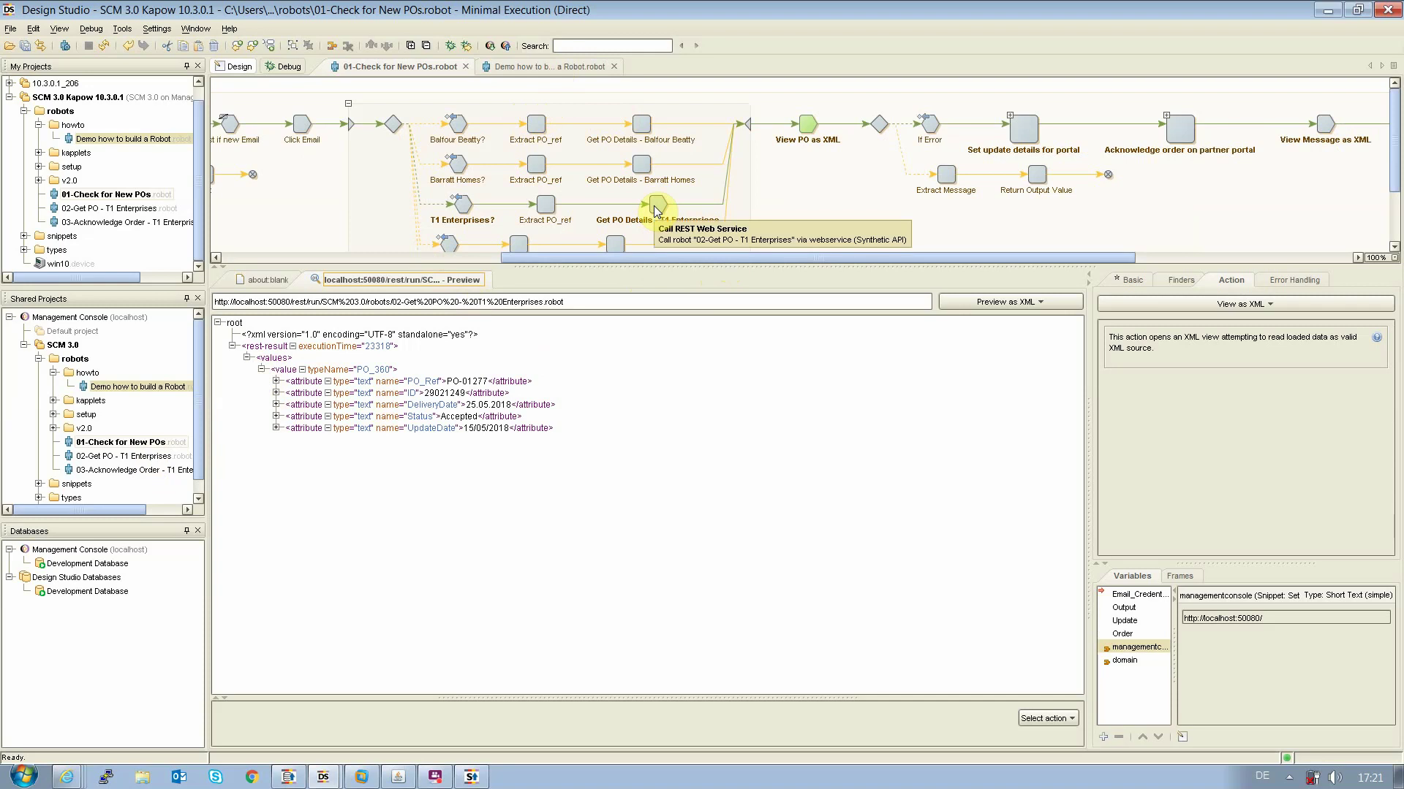
# Open 02-Get PO - T1 Enterprises and step through Load Vendor Portal and Click Orders to Find PO in table
pyautogui.doubleClick(110, 456)
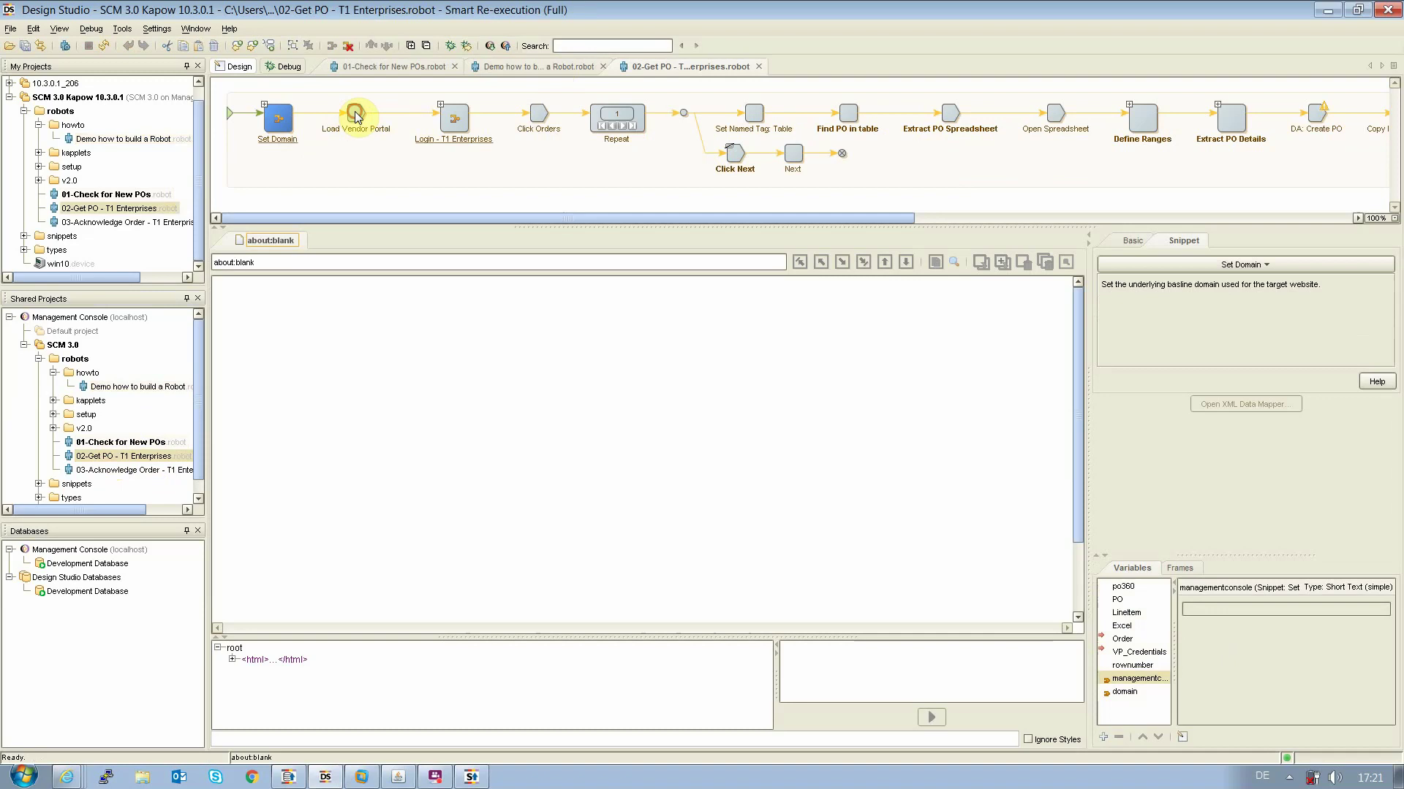
pyautogui.click(355, 117)
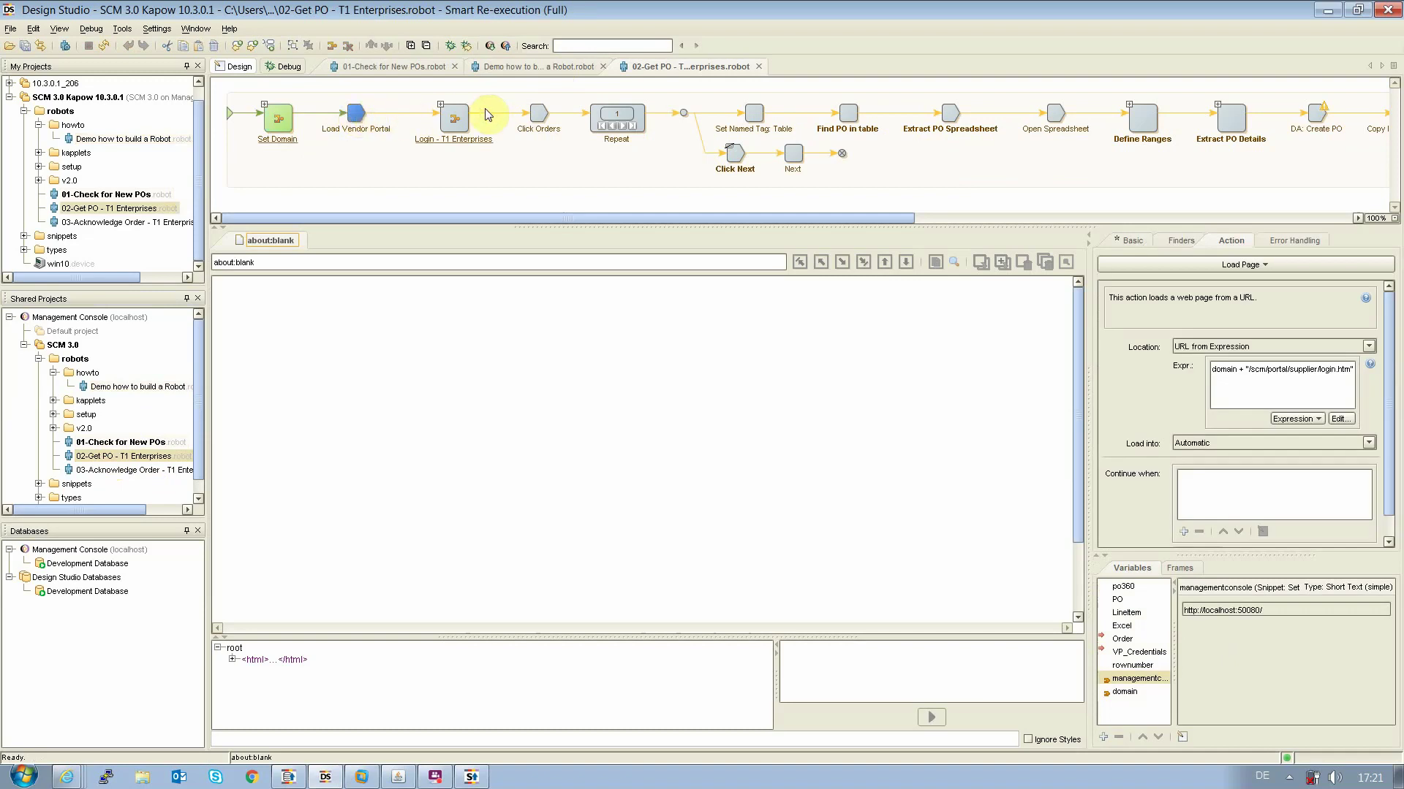
pyautogui.click(540, 116)
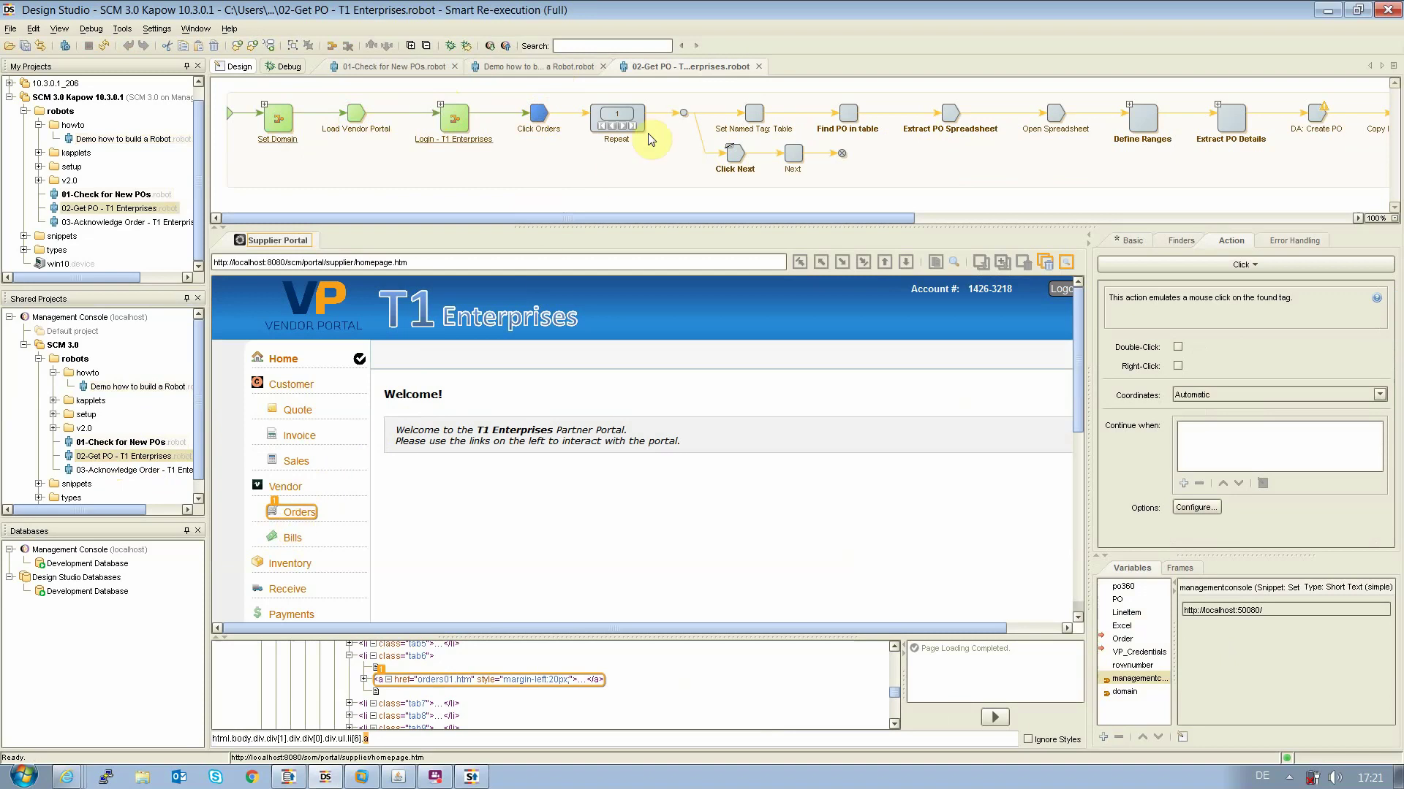
pyautogui.click(757, 115)
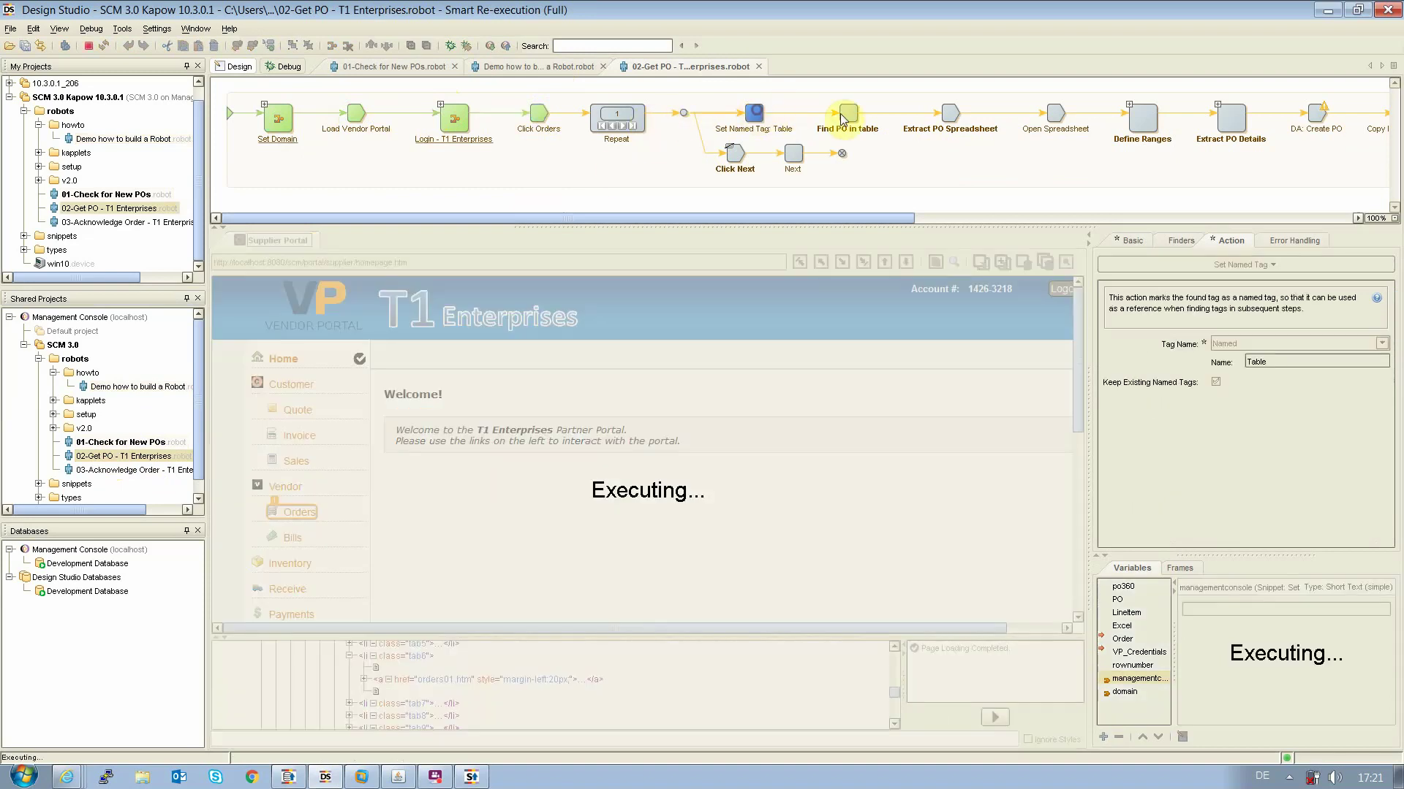
pyautogui.click(850, 114)
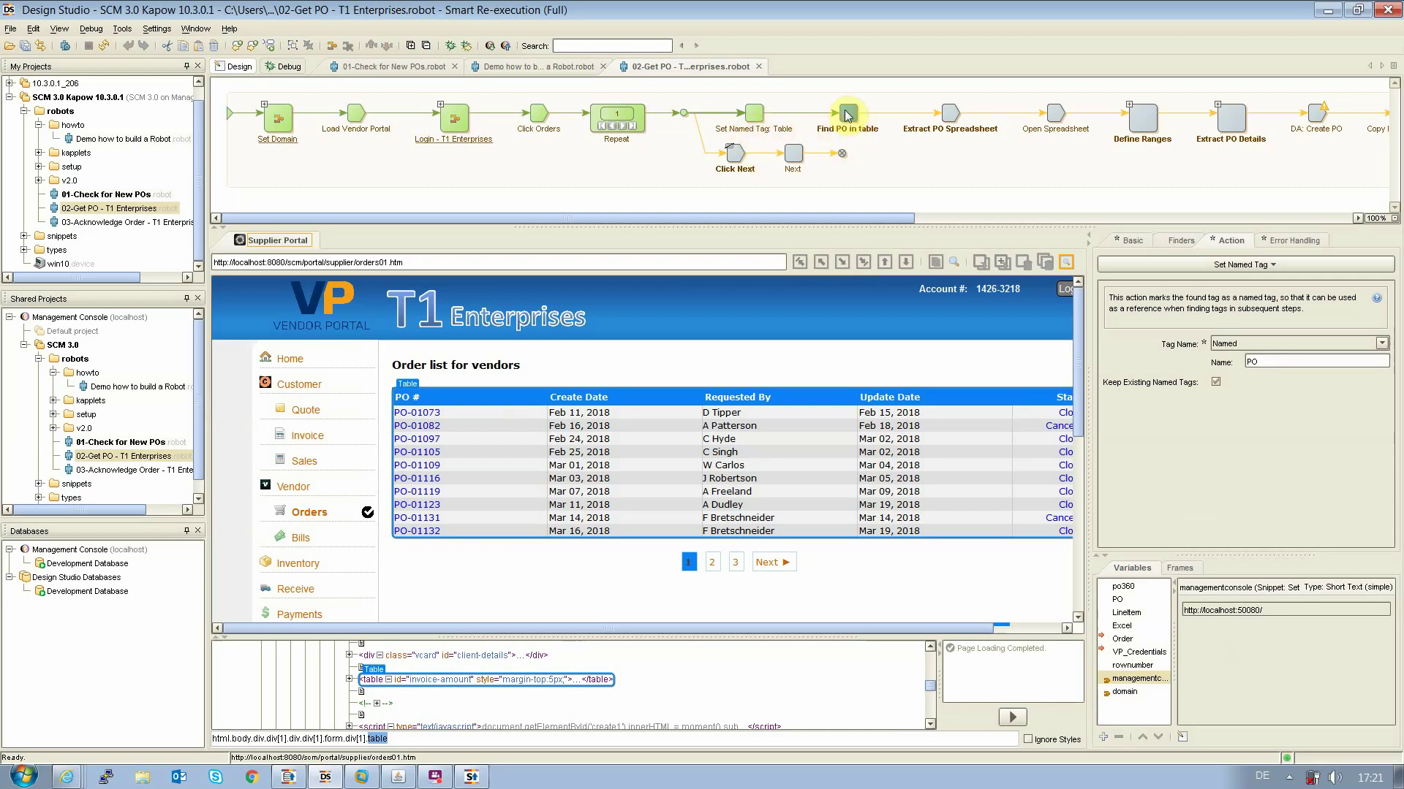
# Loop the order pages to PO-01277 and run through Open Spreadsheet to Define Ranges
pyautogui.click(622, 126)
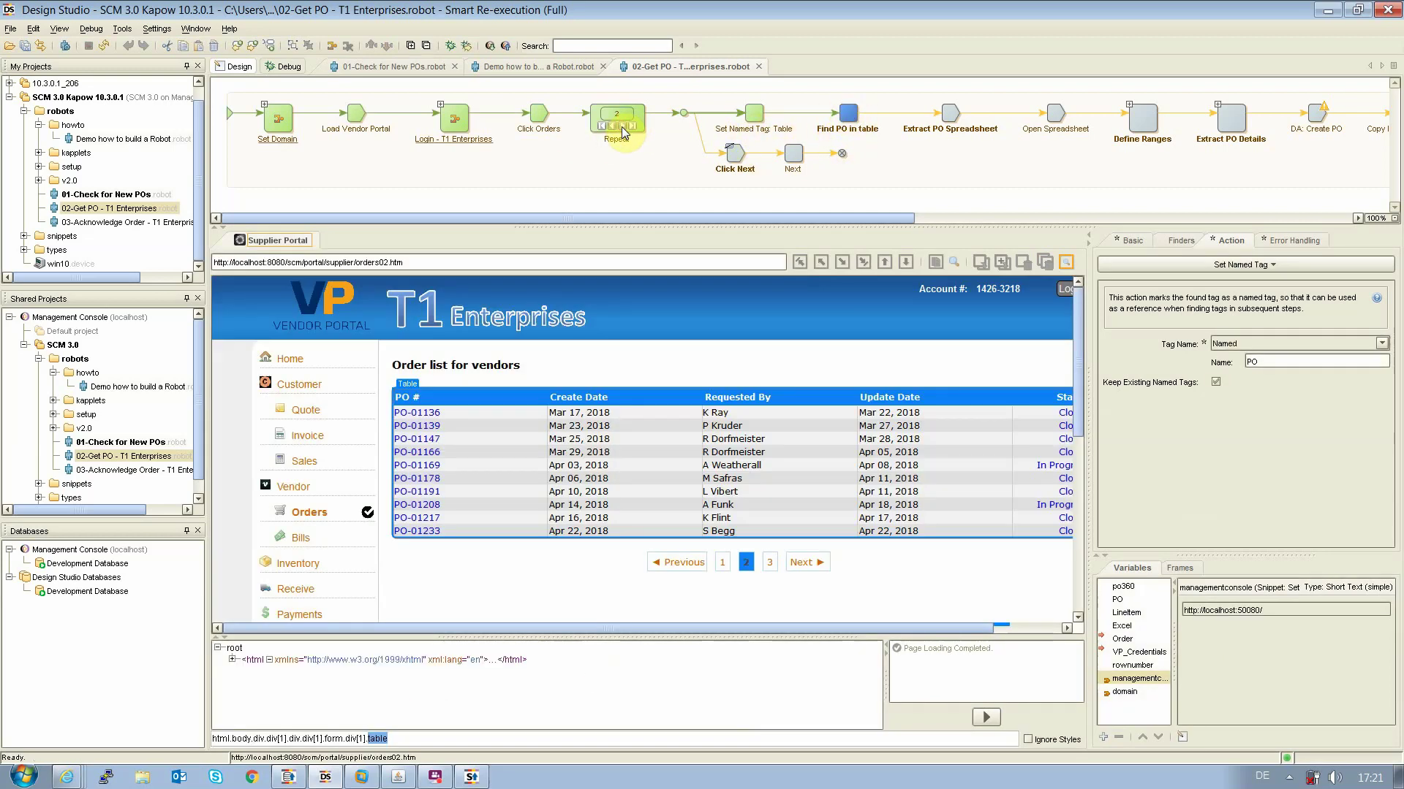
pyautogui.click(621, 126)
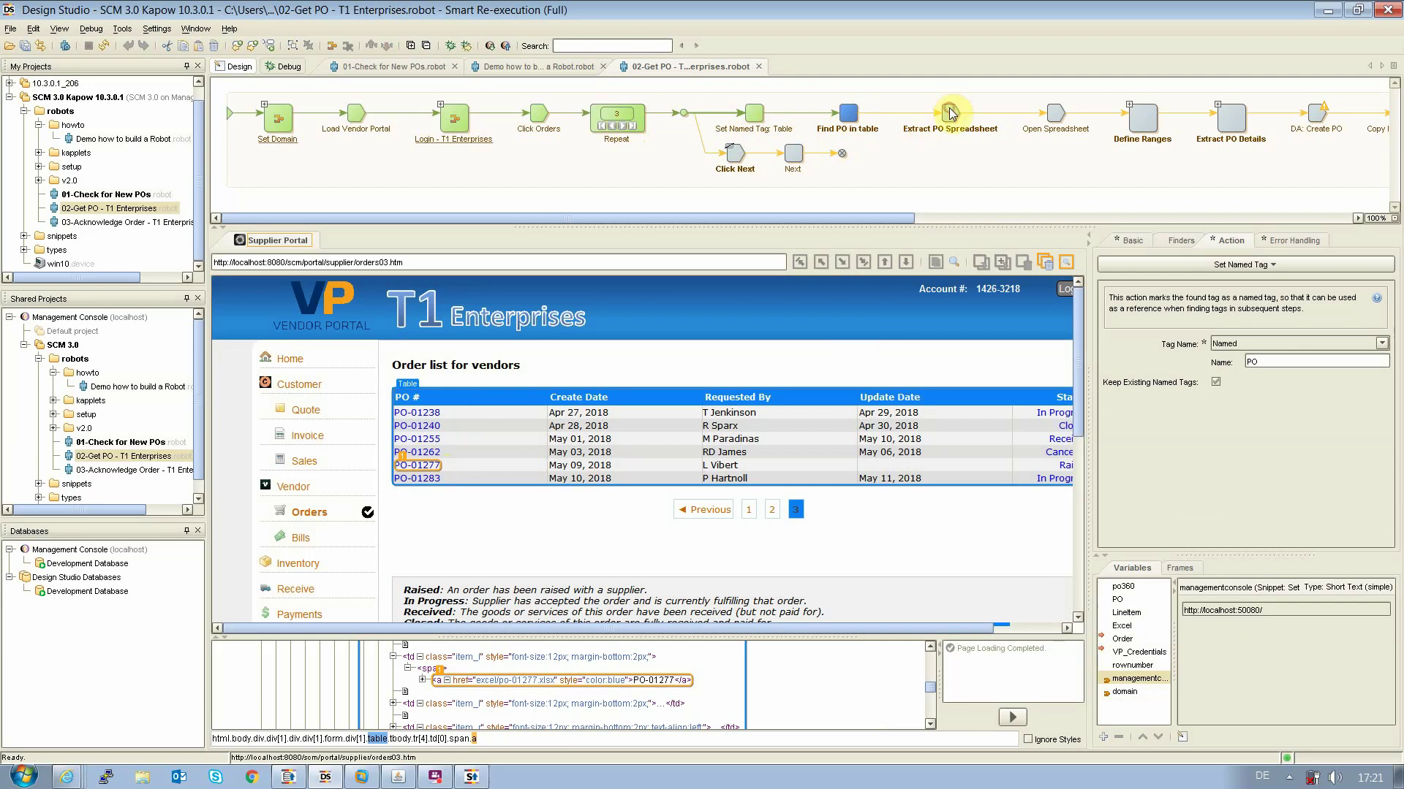
pyautogui.click(1049, 117)
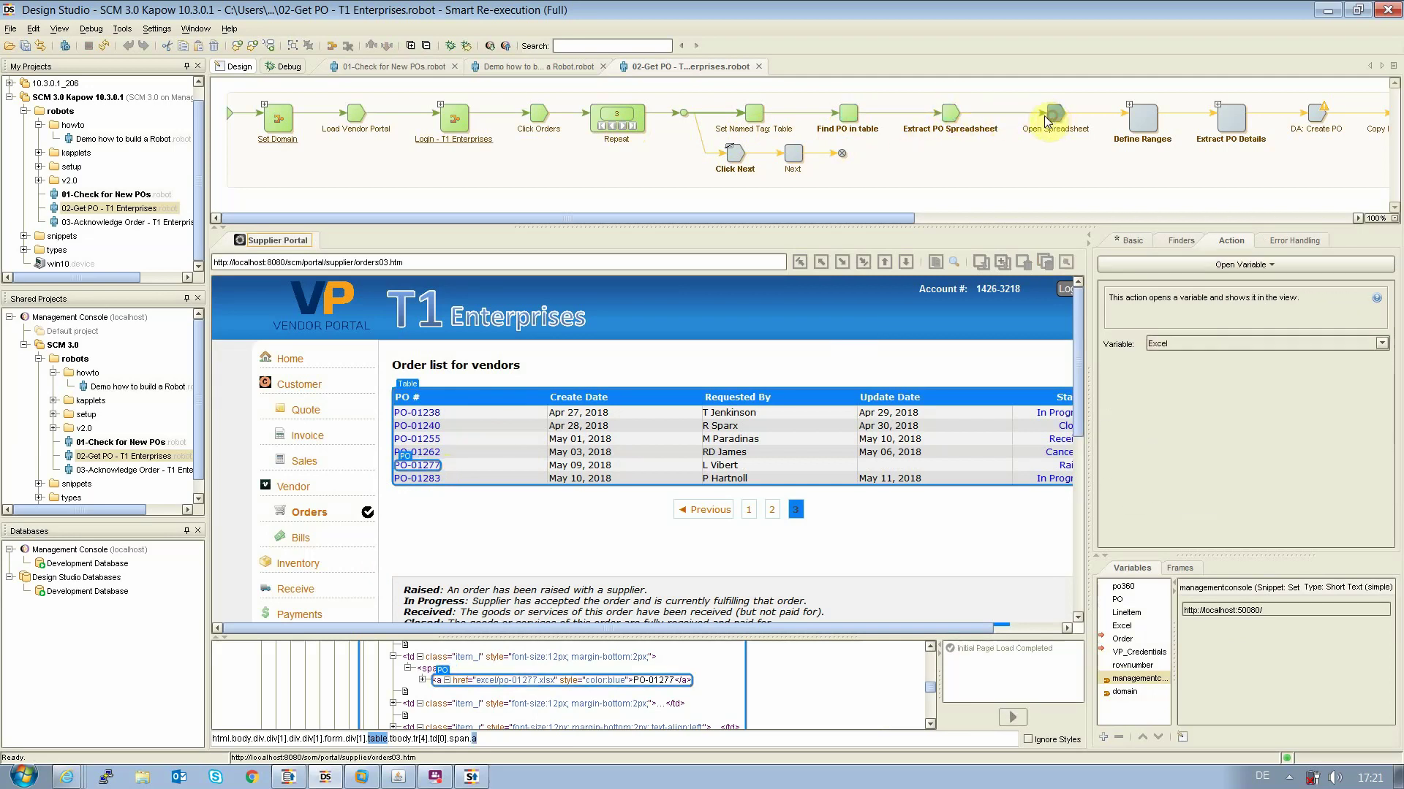
pyautogui.click(1138, 121)
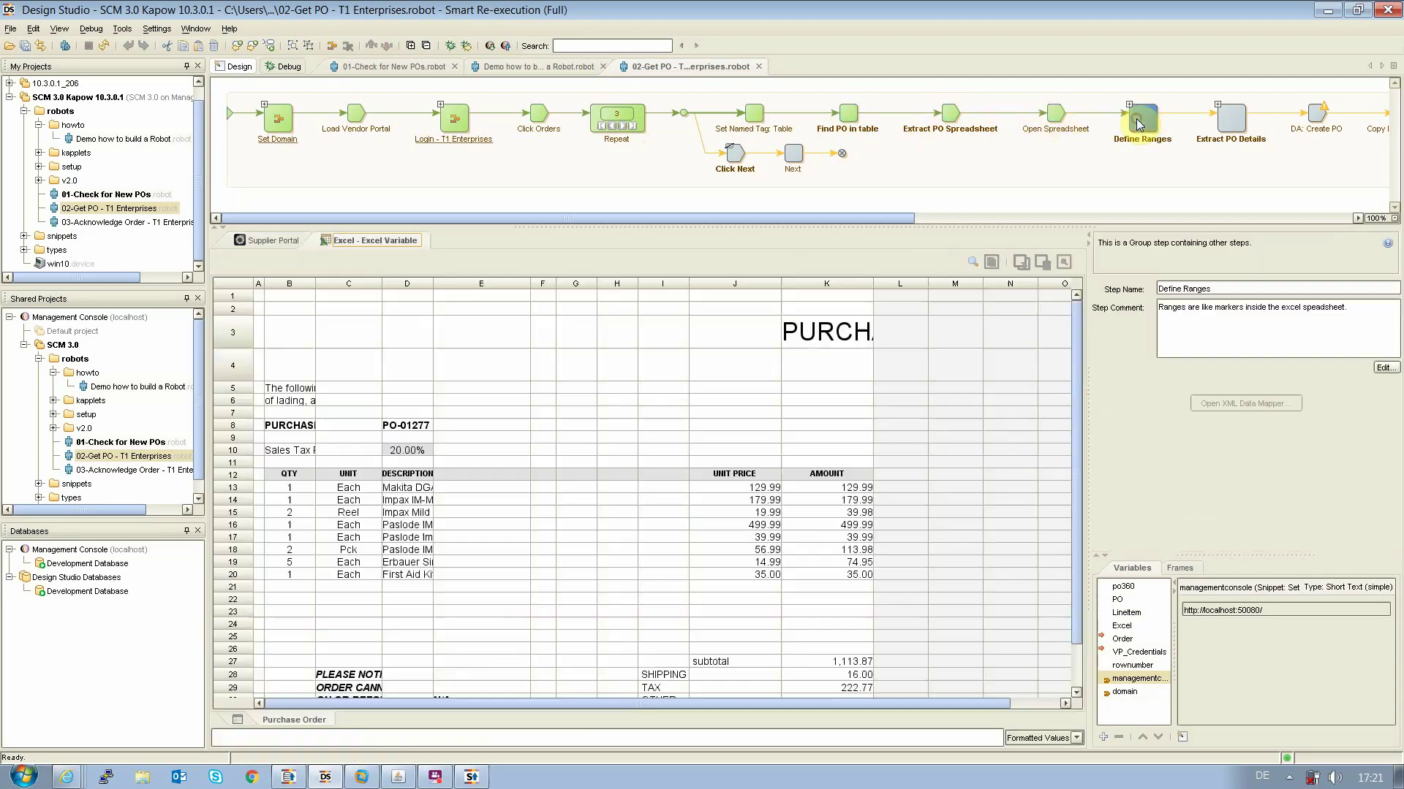
# Review Extract Total: Extract Cell into PO.Total, finder range Total with column offset 1 (cell K31, £1,352.64)
pyautogui.click(1226, 125)
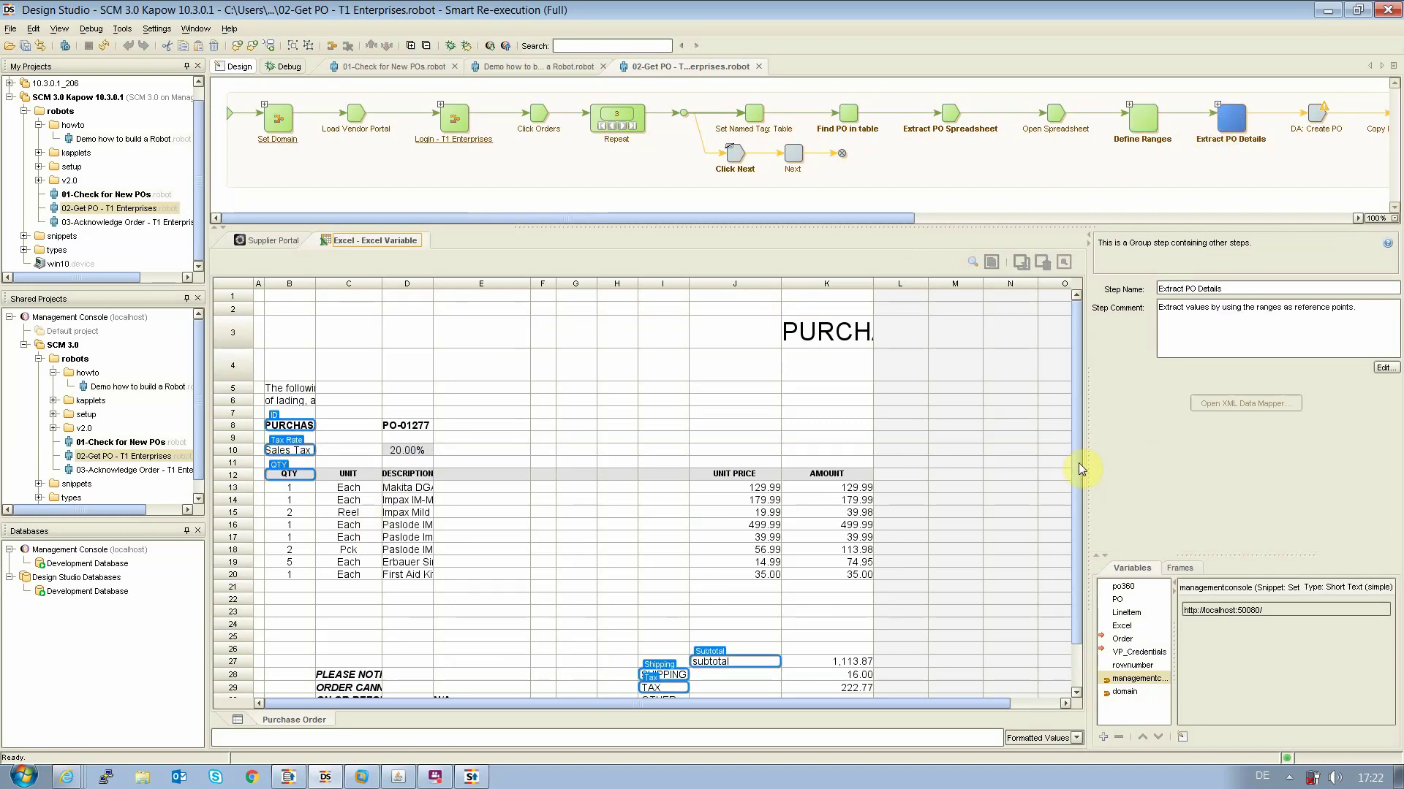
pyautogui.moveTo(1078, 463); pyautogui.dragTo(1076, 574)
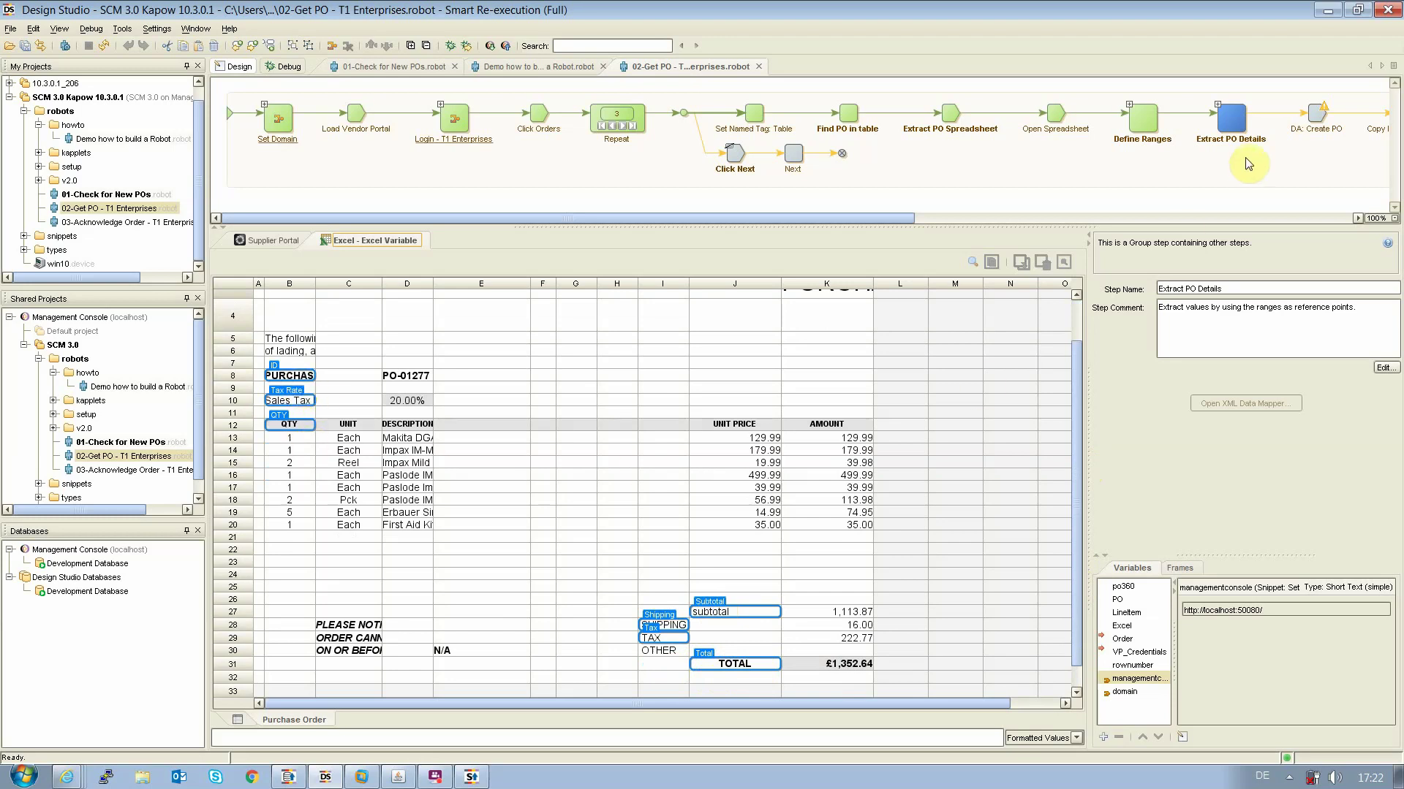
pyautogui.moveTo(714, 220); pyautogui.dragTo(886, 176)
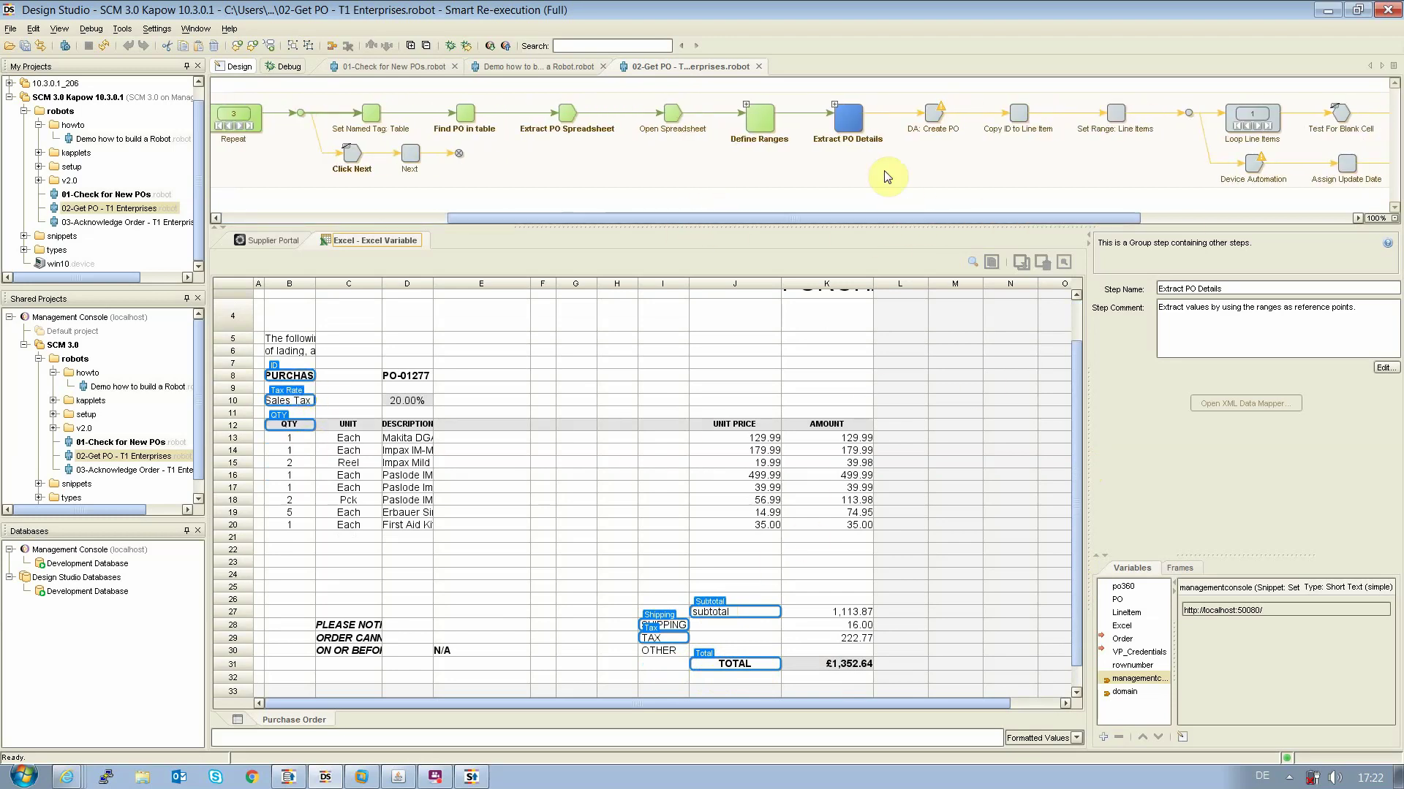
pyautogui.click(834, 103)
pyautogui.moveTo(853, 220); pyautogui.dragTo(948, 164)
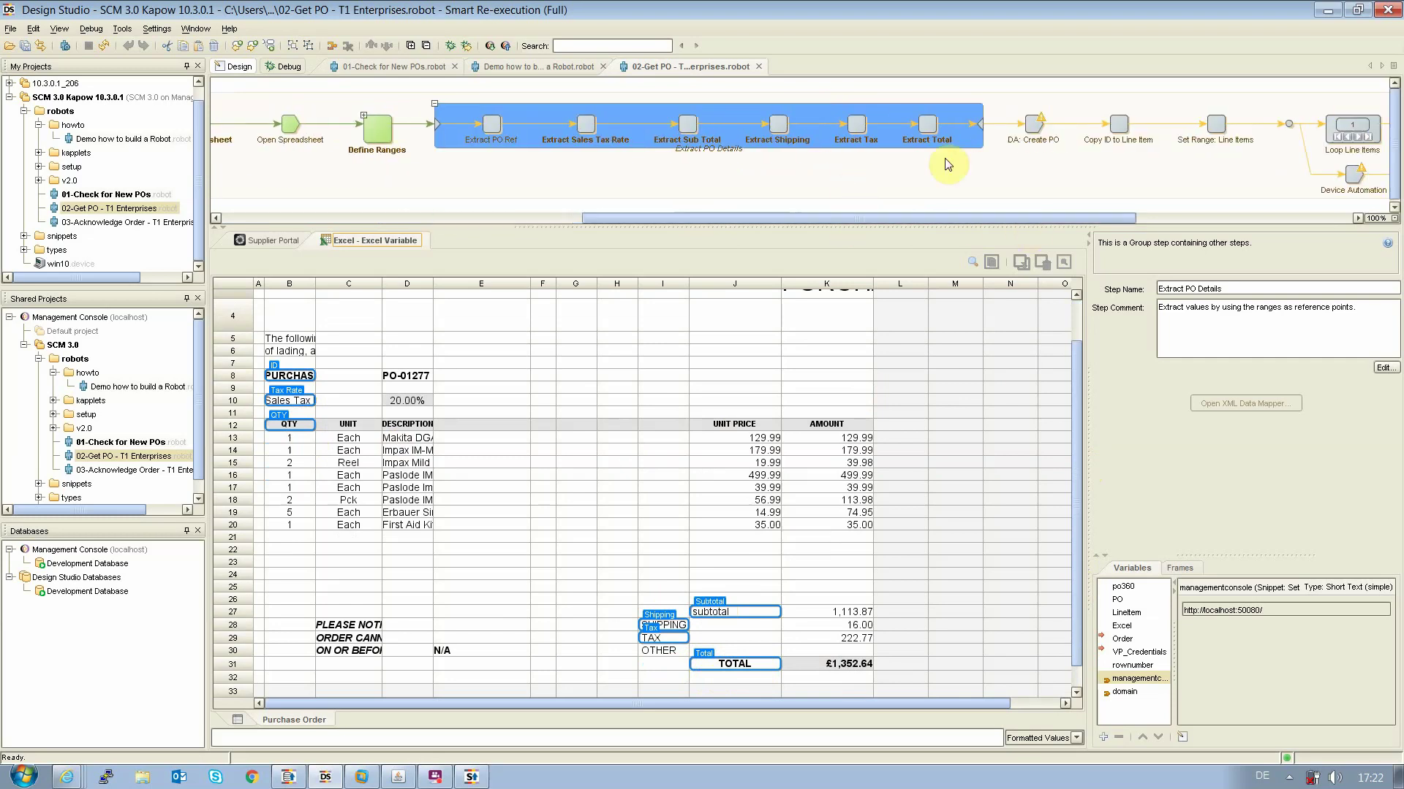
pyautogui.click(927, 125)
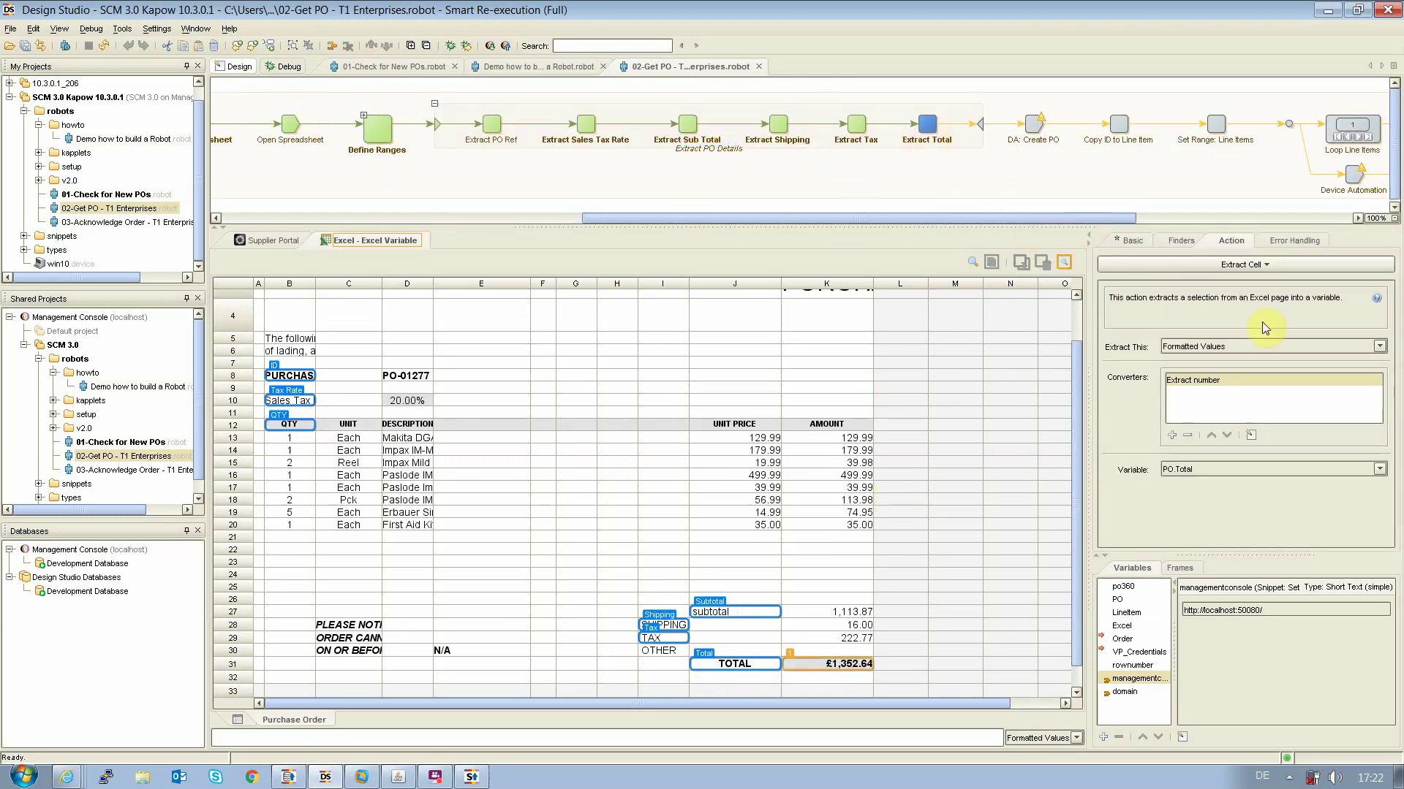
pyautogui.click(1165, 240)
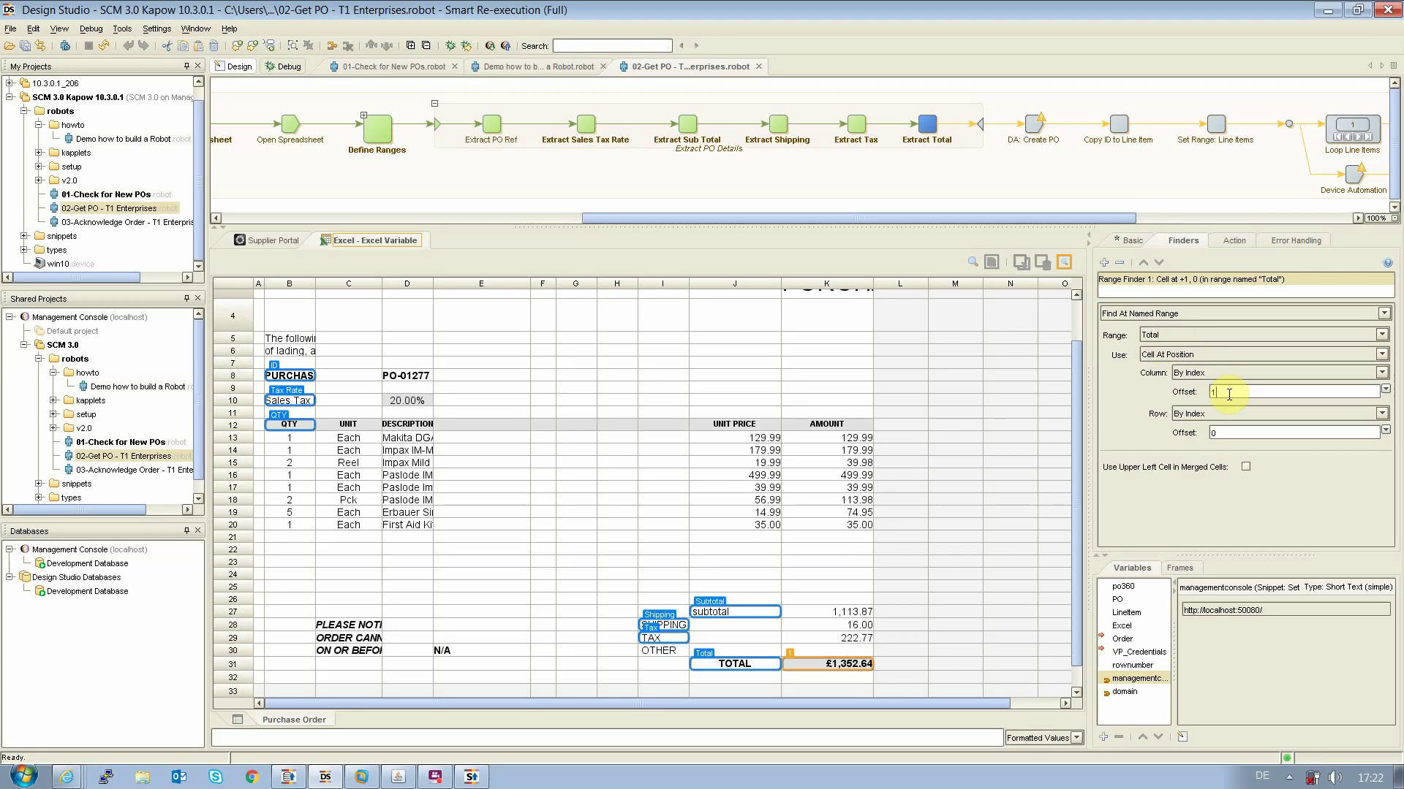
pyautogui.click(851, 665)
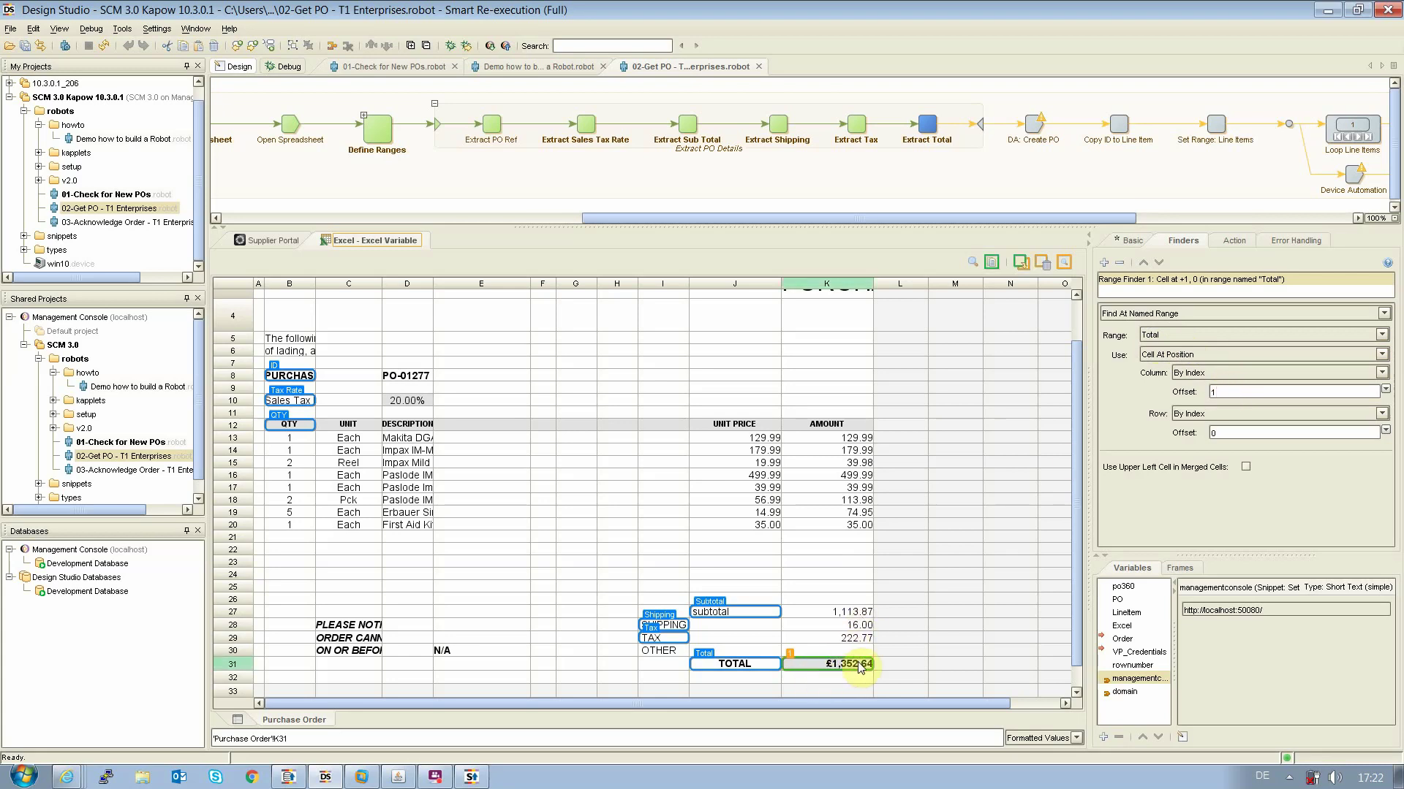
pyautogui.click(1035, 130)
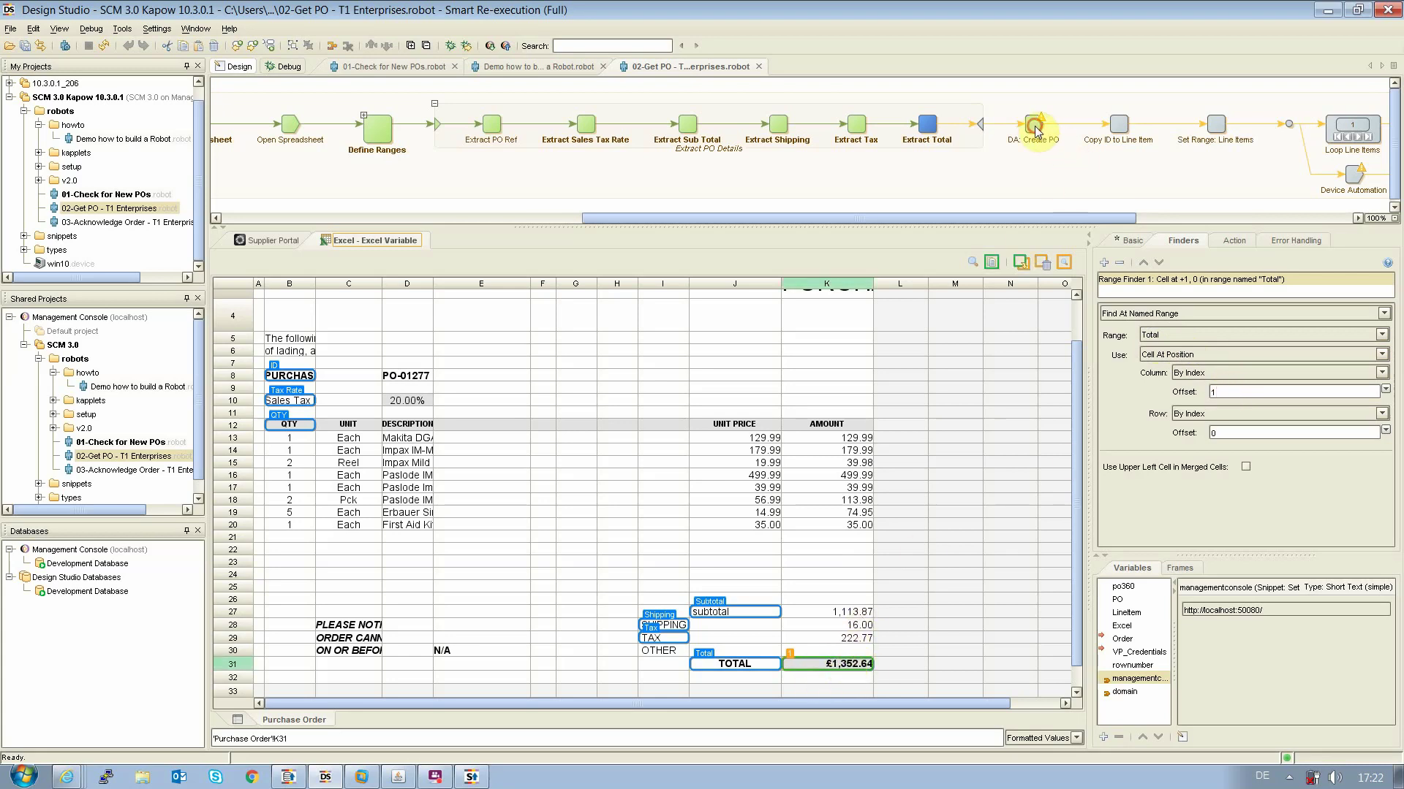
# Collapse Extract PO Details and inspect the extracted values in the PO variable
pyautogui.click(434, 103)
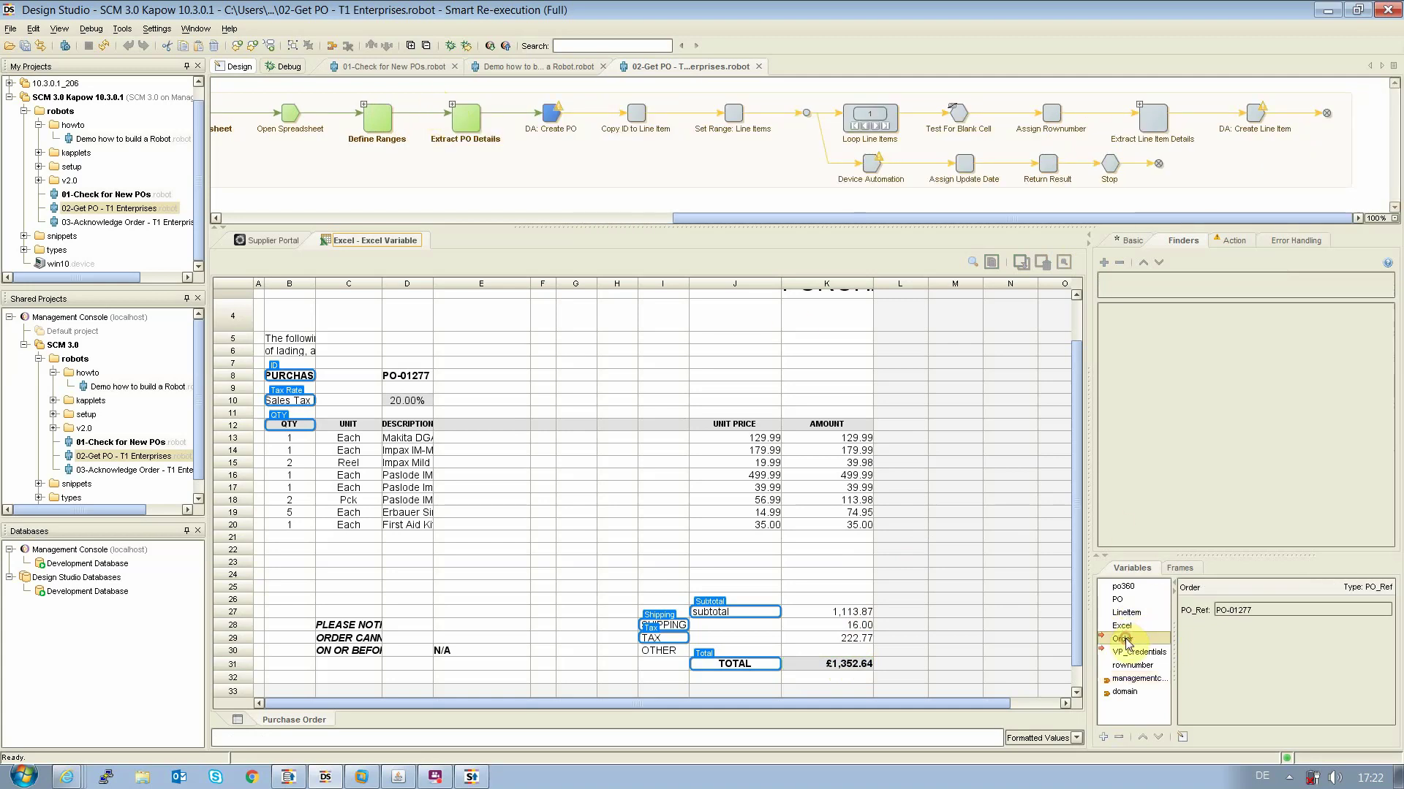
pyautogui.click(1118, 600)
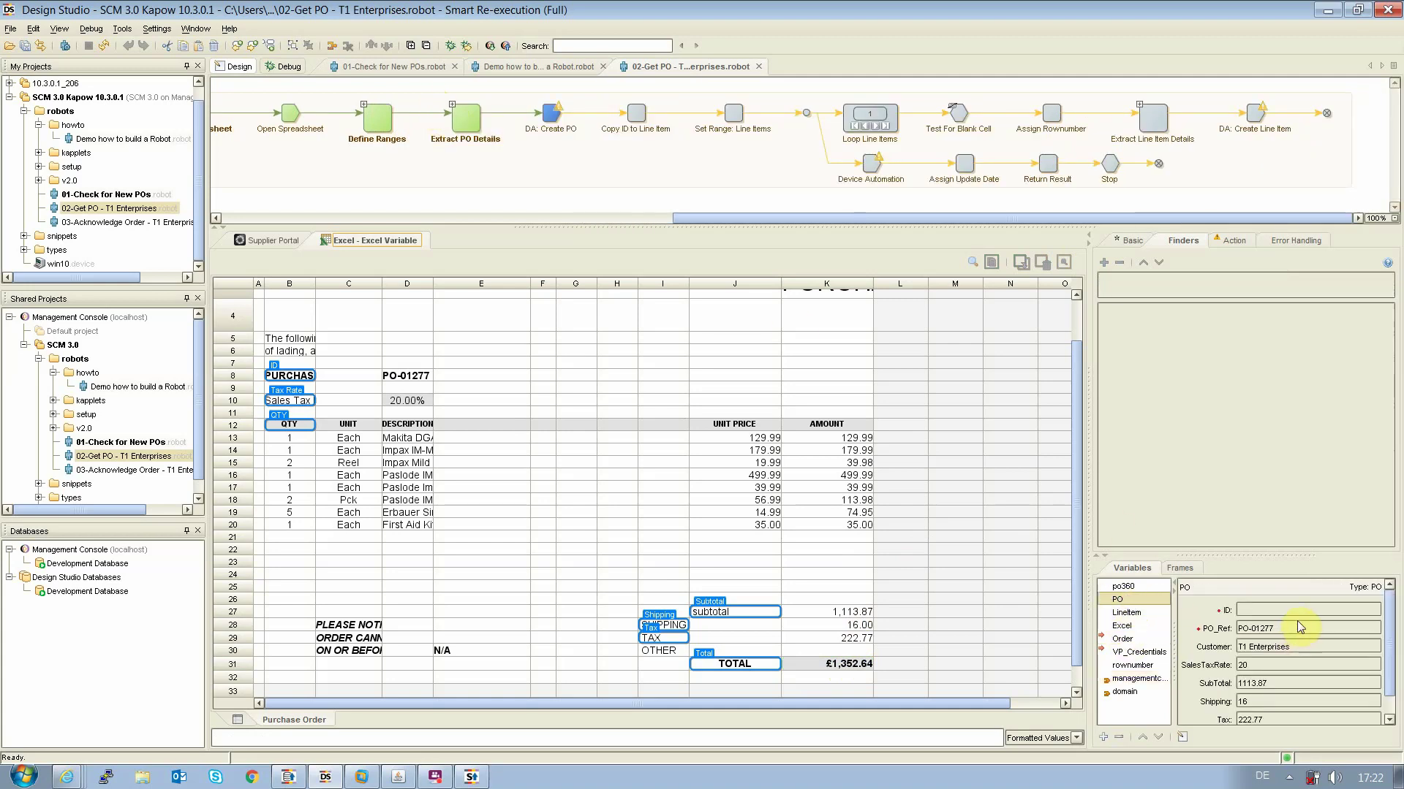
pyautogui.scroll(-1, 1300, 644)
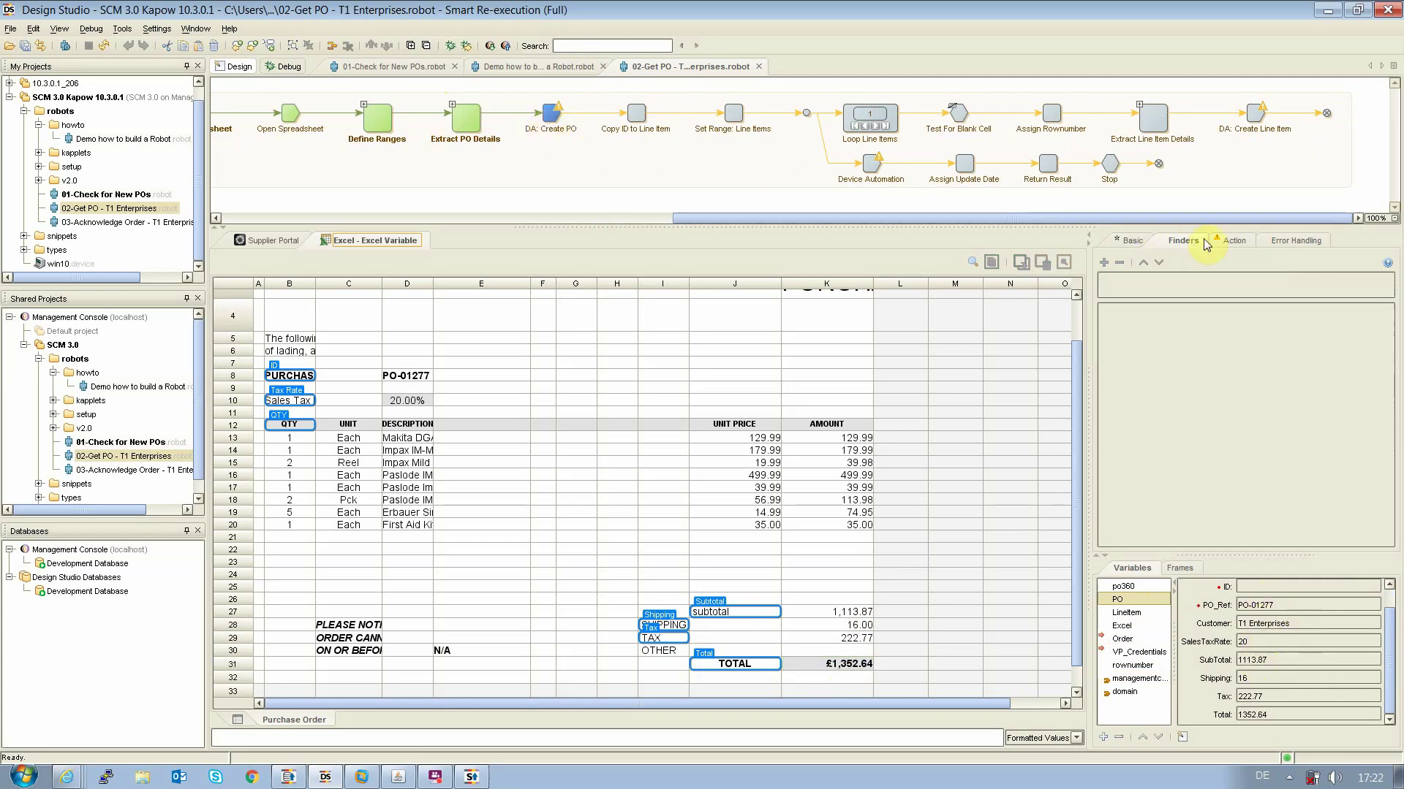
# Open the DA: Create PO device automation workflow in the Device Automation Editor
pyautogui.click(1231, 241)
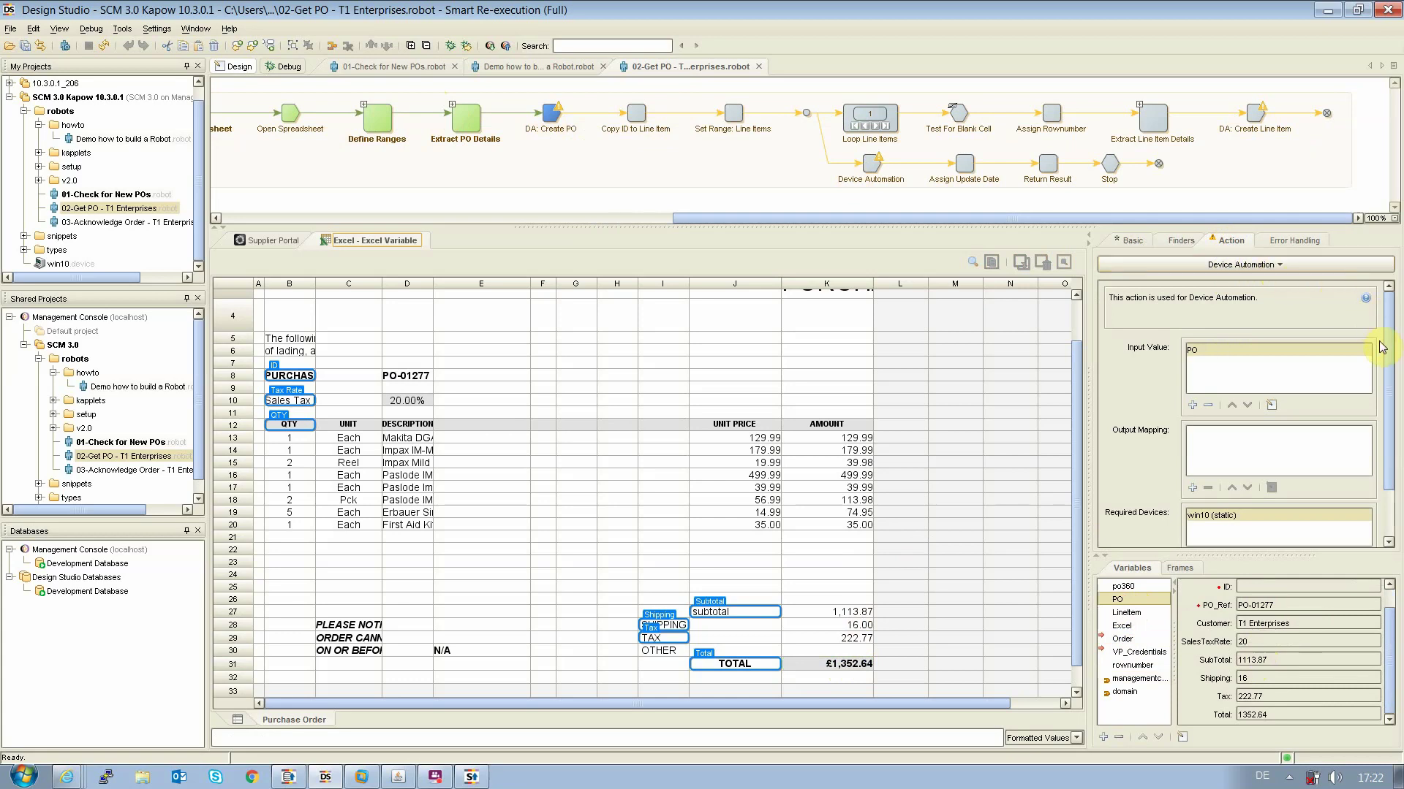
pyautogui.scroll(-3, 1389, 371)
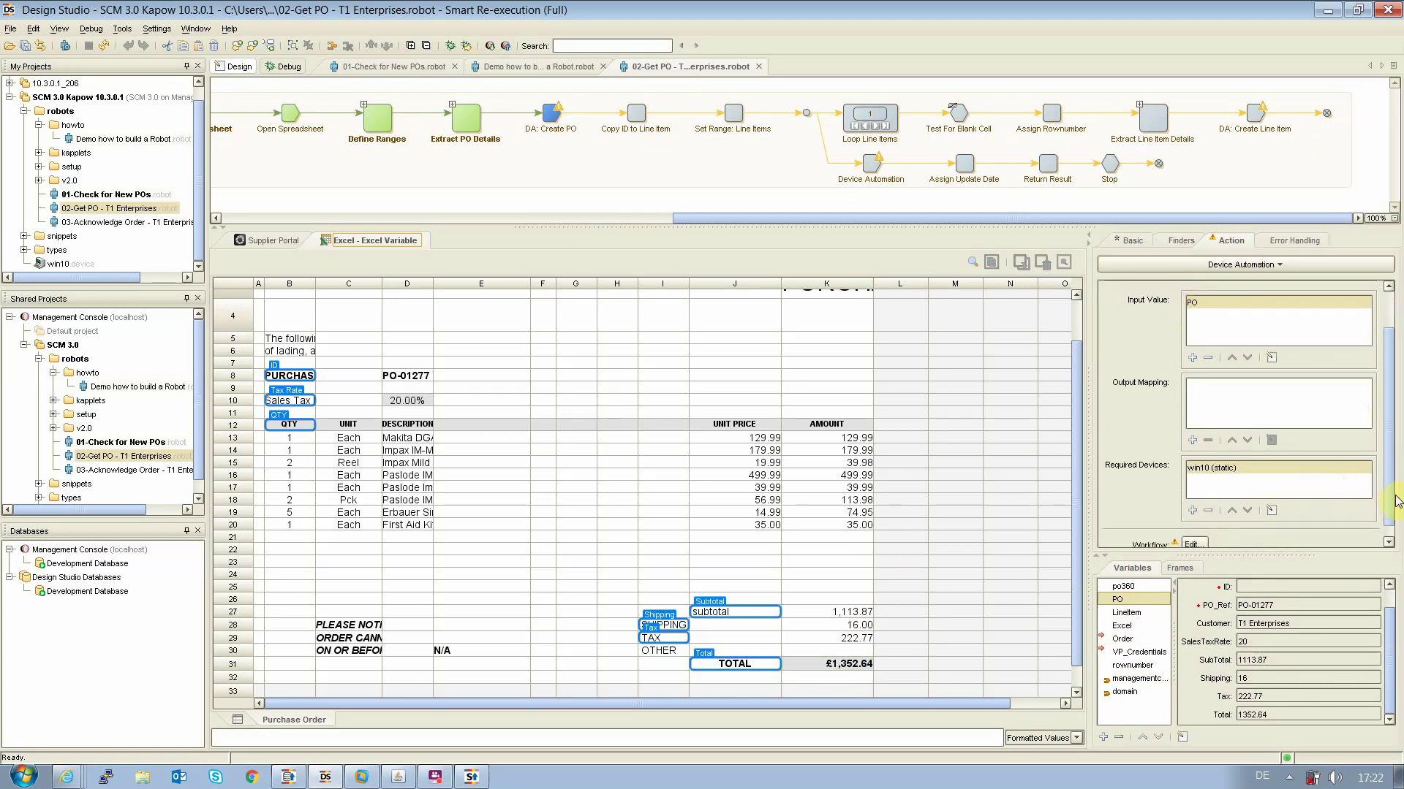
pyautogui.scroll(-1, 1391, 505)
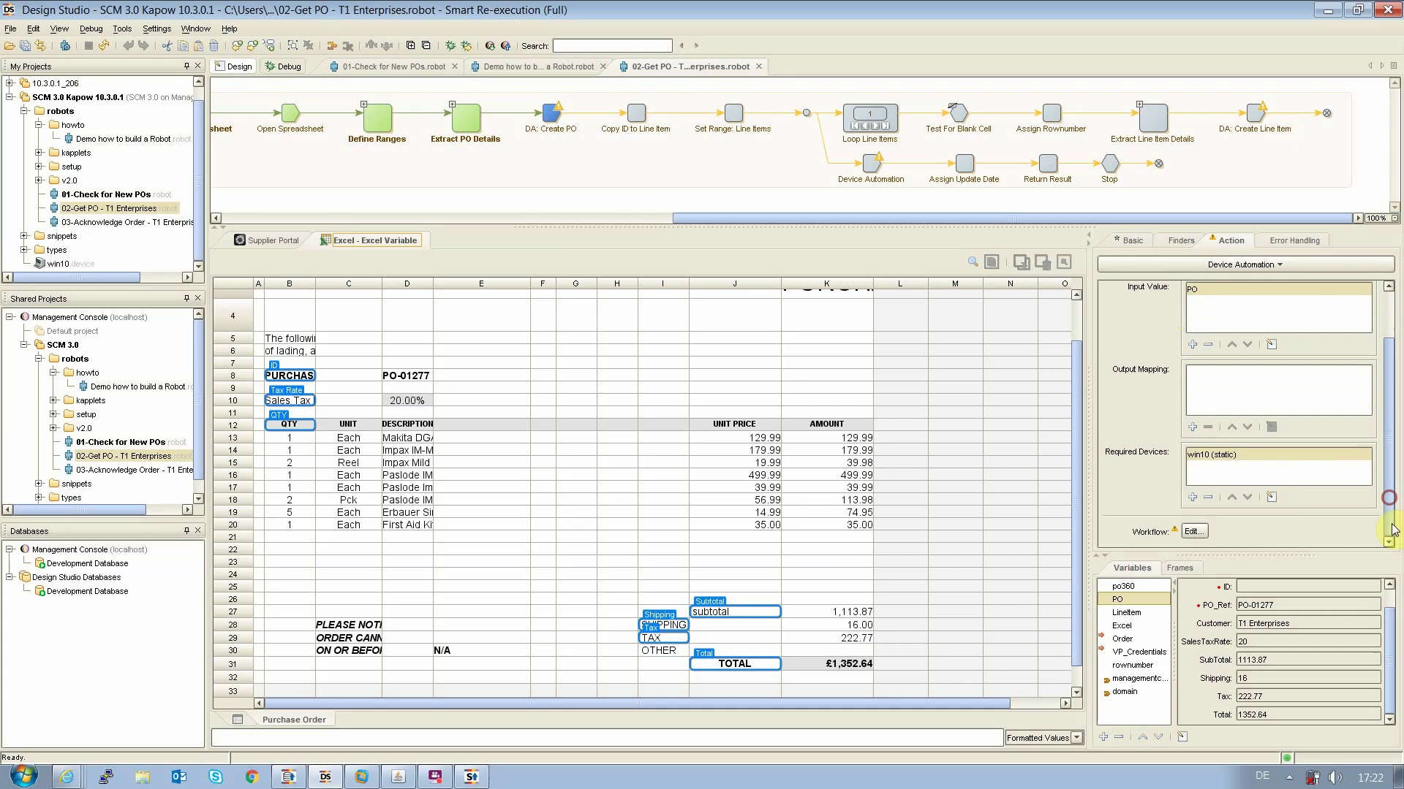
pyautogui.click(1194, 532)
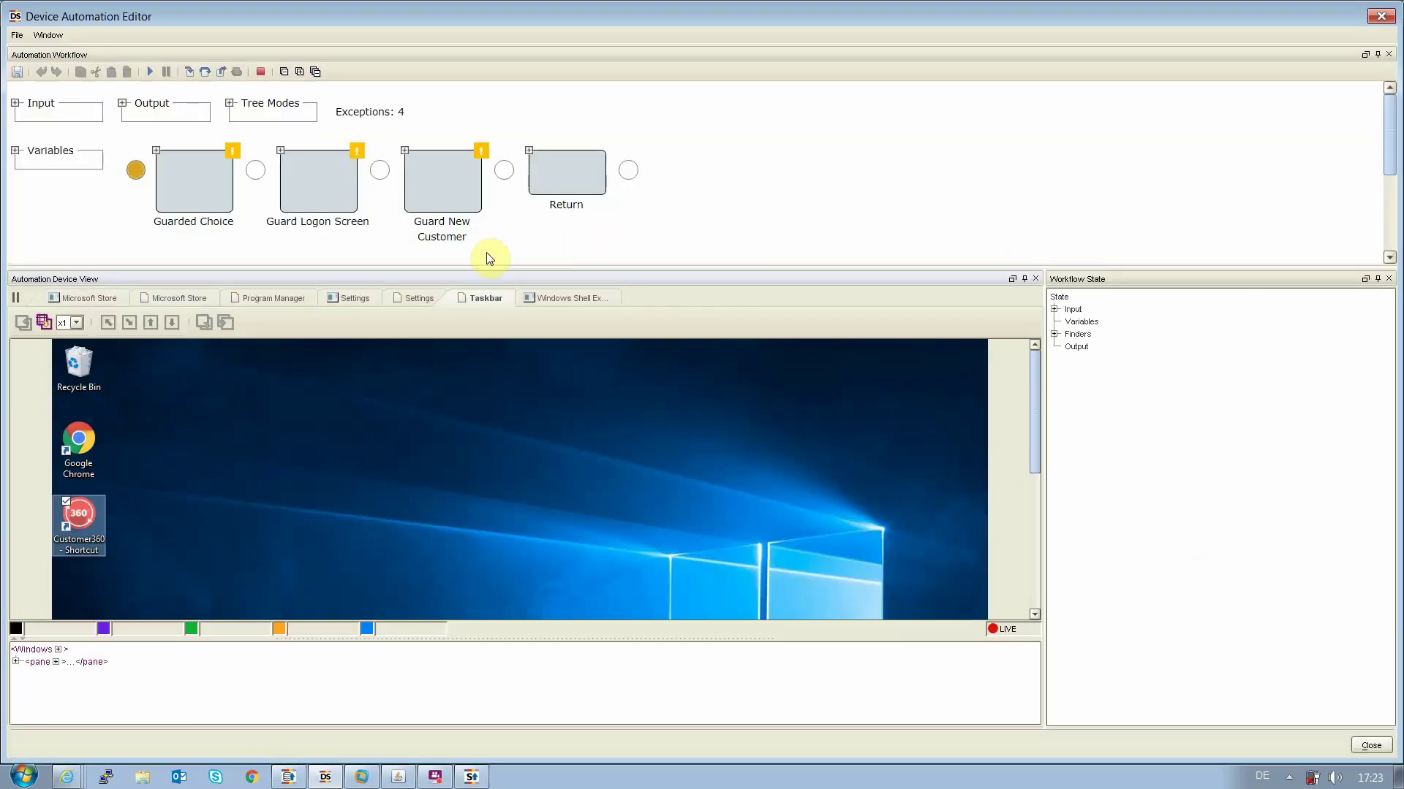
# Show the Program Manager desktop and check the Windows 10 VM, opening and closing File Explorer
pyautogui.click(281, 298)
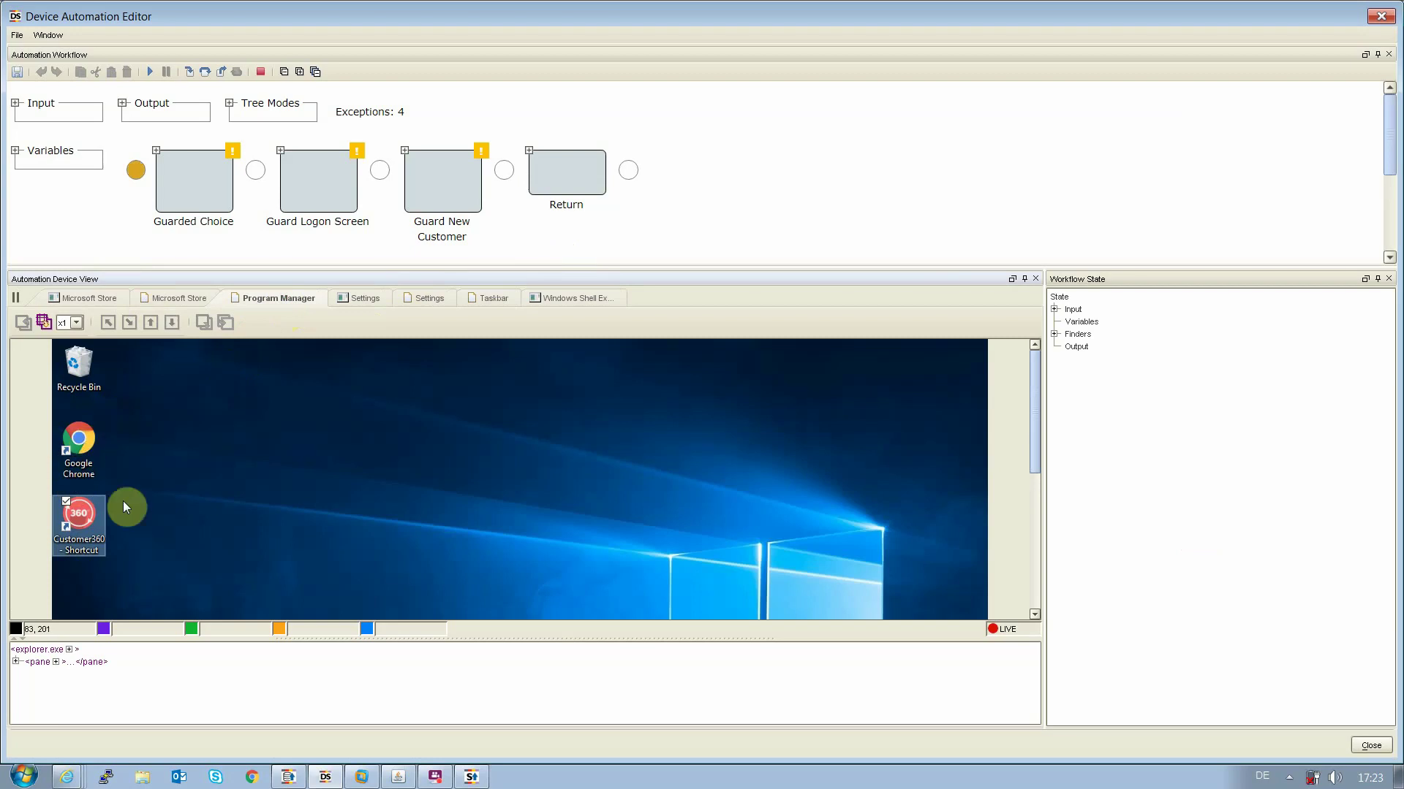
pyautogui.click(361, 776)
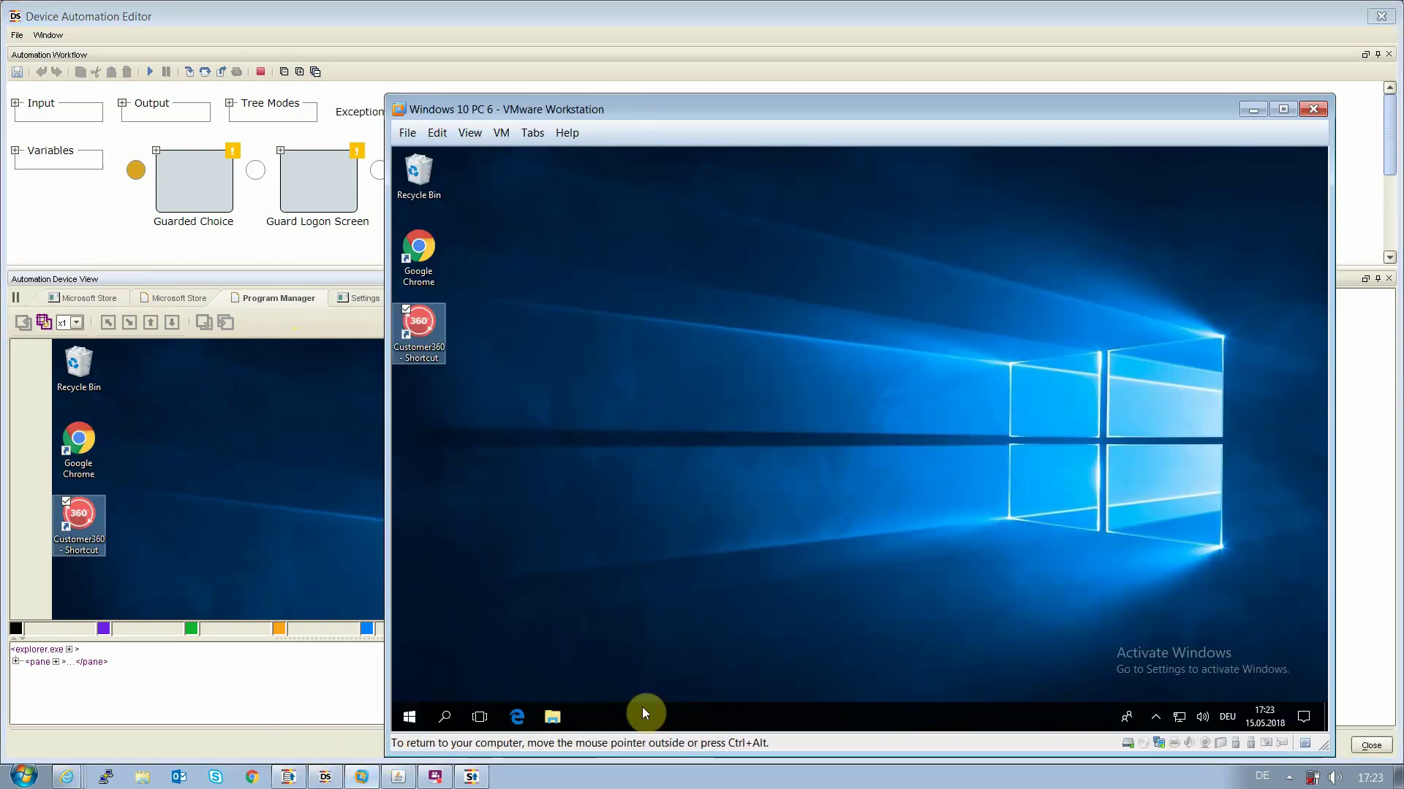
pyautogui.click(553, 717)
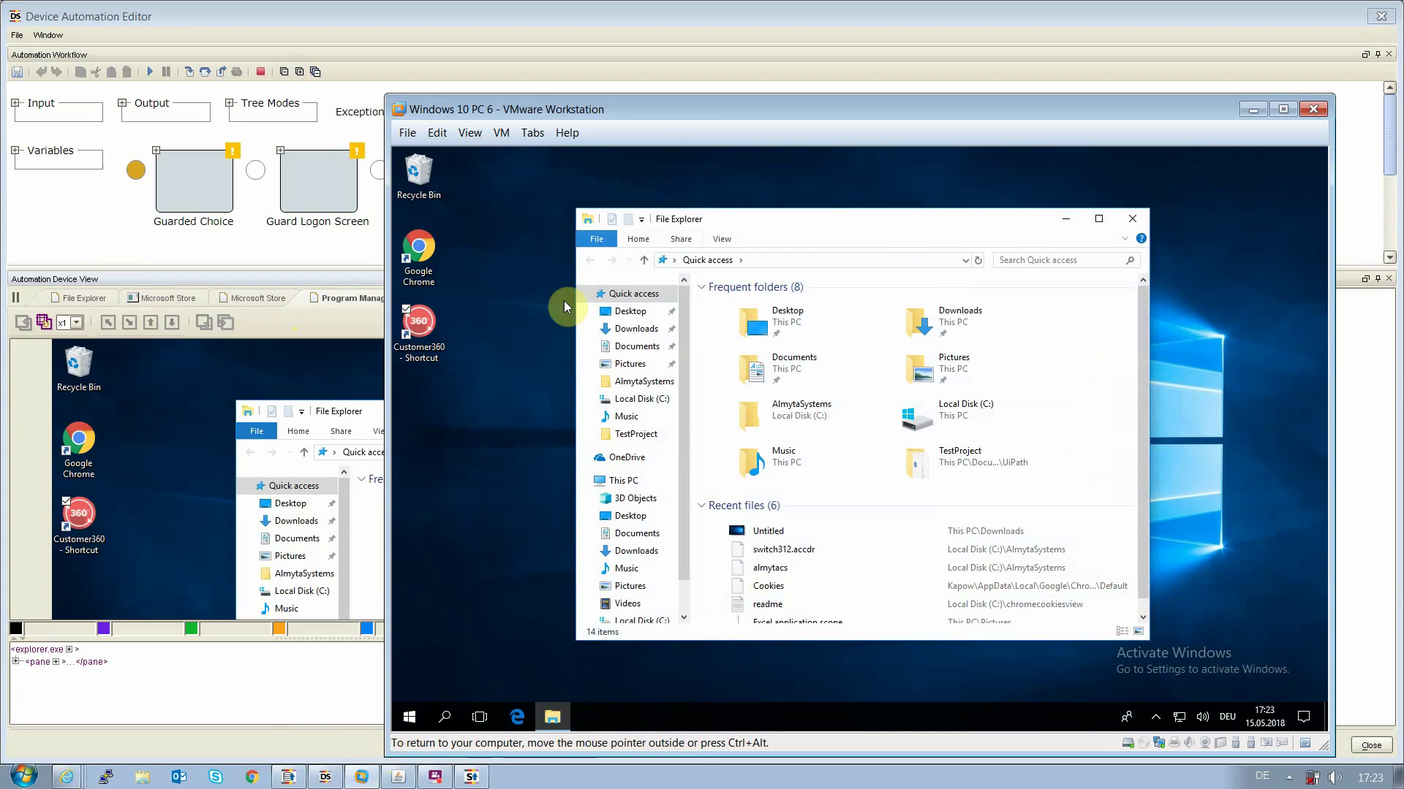
pyautogui.click(1137, 218)
pyautogui.click(181, 16)
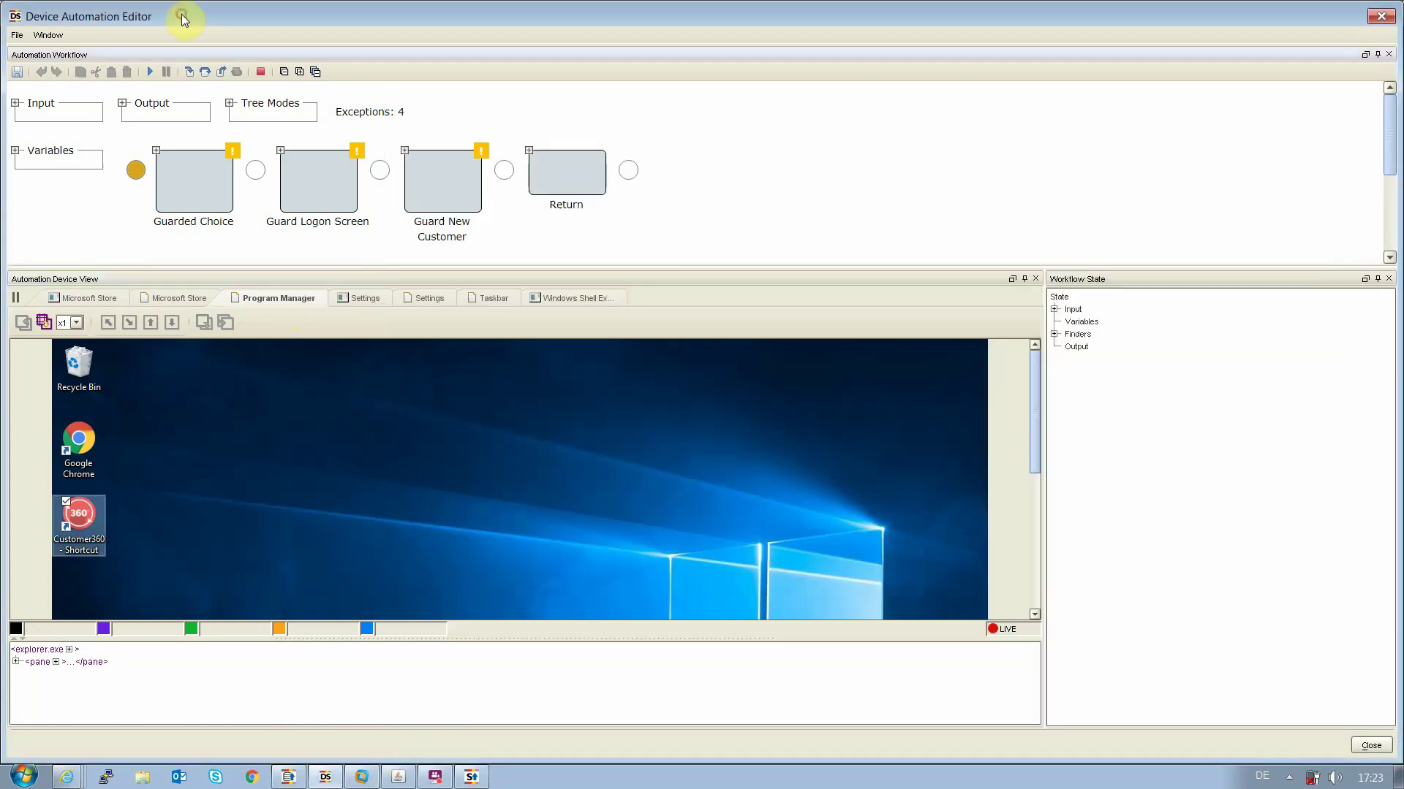
# Capture the Google Chrome desktop icon and list its available actions, such as Click
pyautogui.click(80, 448)
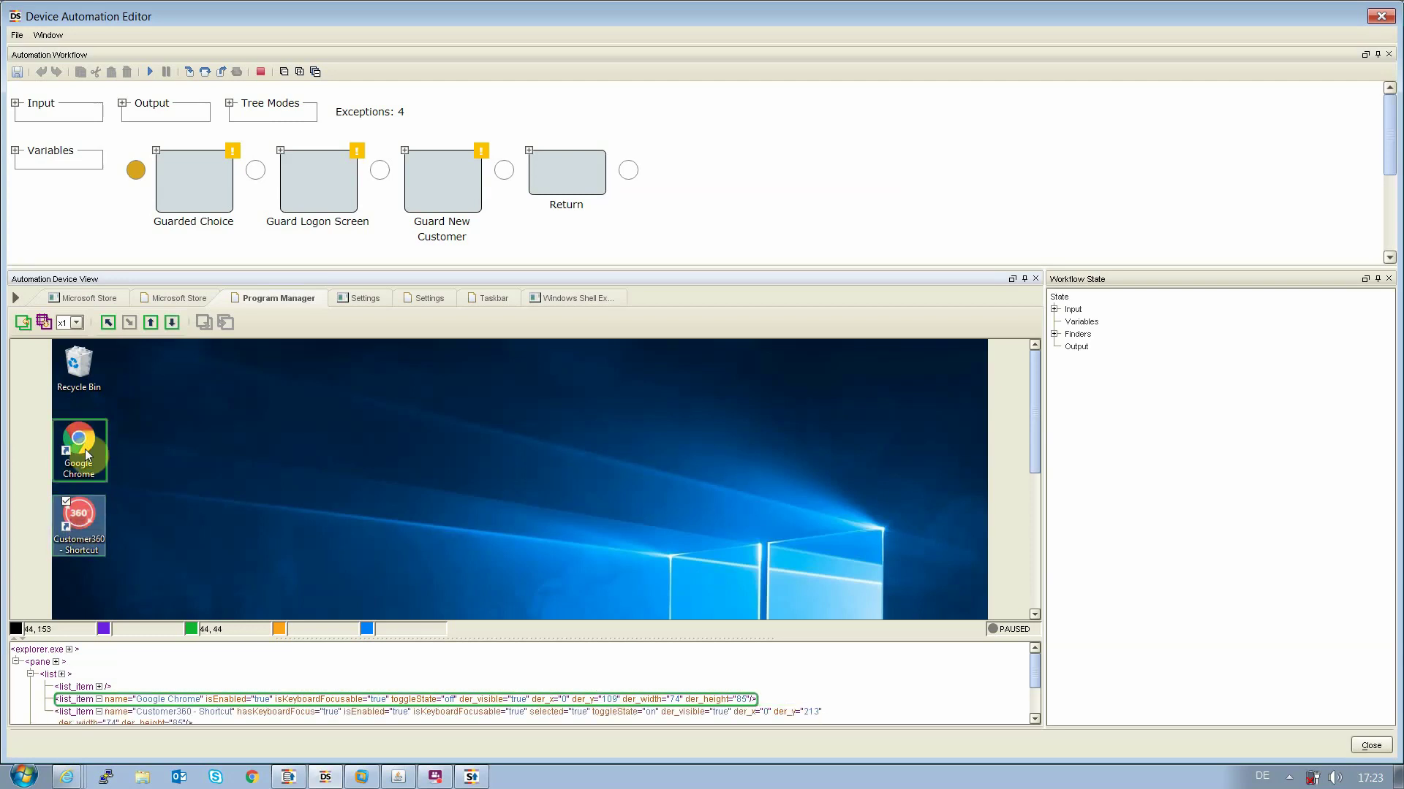
pyautogui.rightClick(89, 441)
pyautogui.moveTo(95, 448)
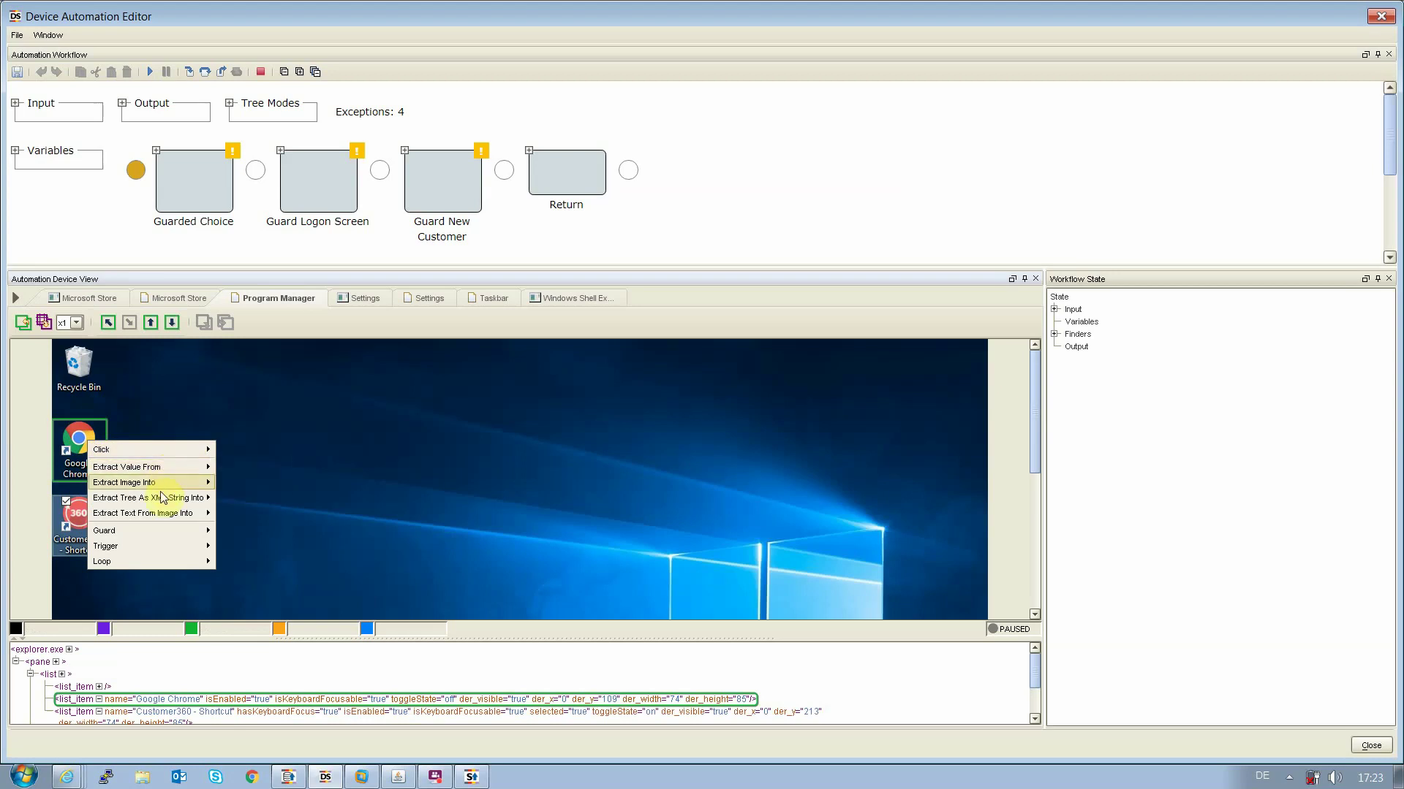
pyautogui.moveTo(149, 539)
pyautogui.moveTo(163, 453)
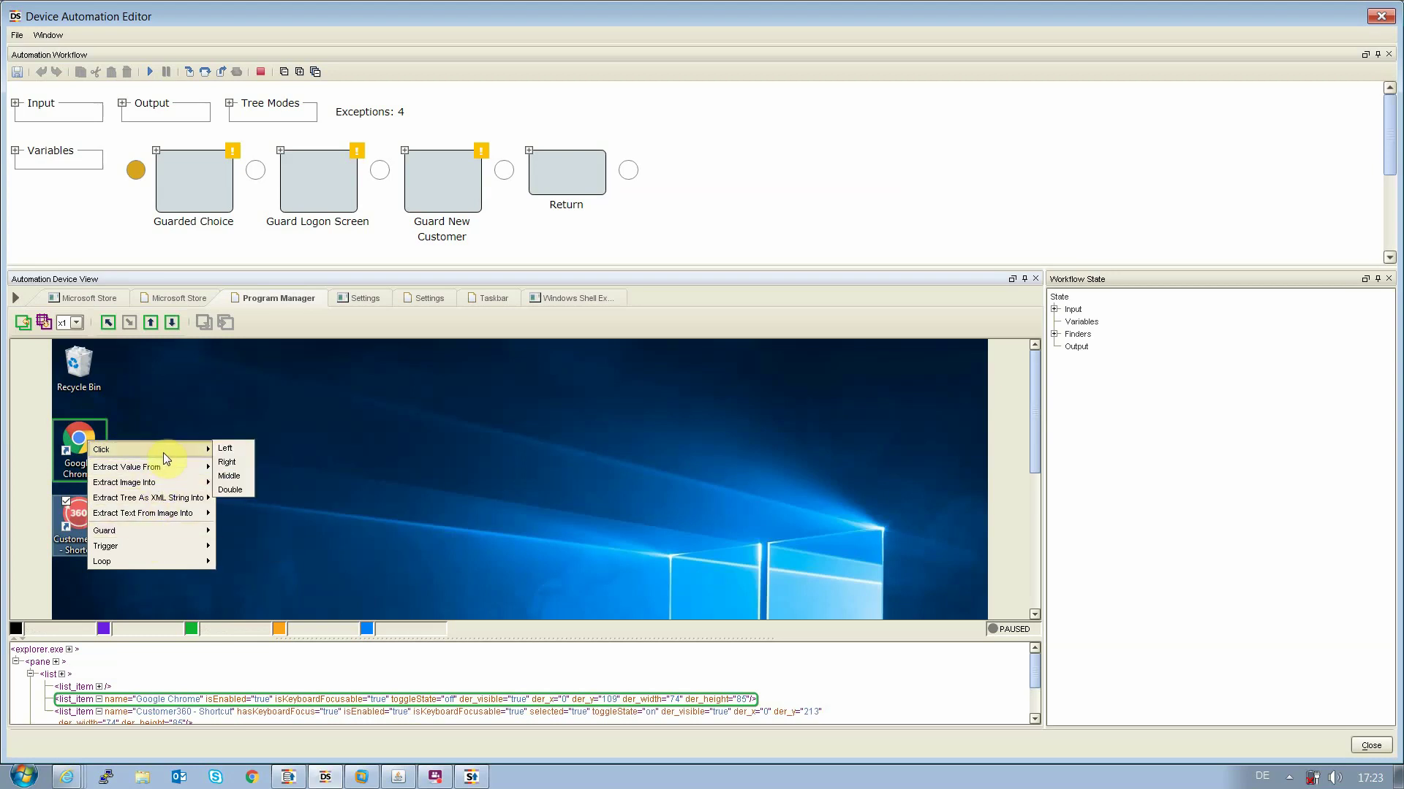
# Step the device workflow to launch Customer 360 and log in with the username and password
pyautogui.click(208, 72)
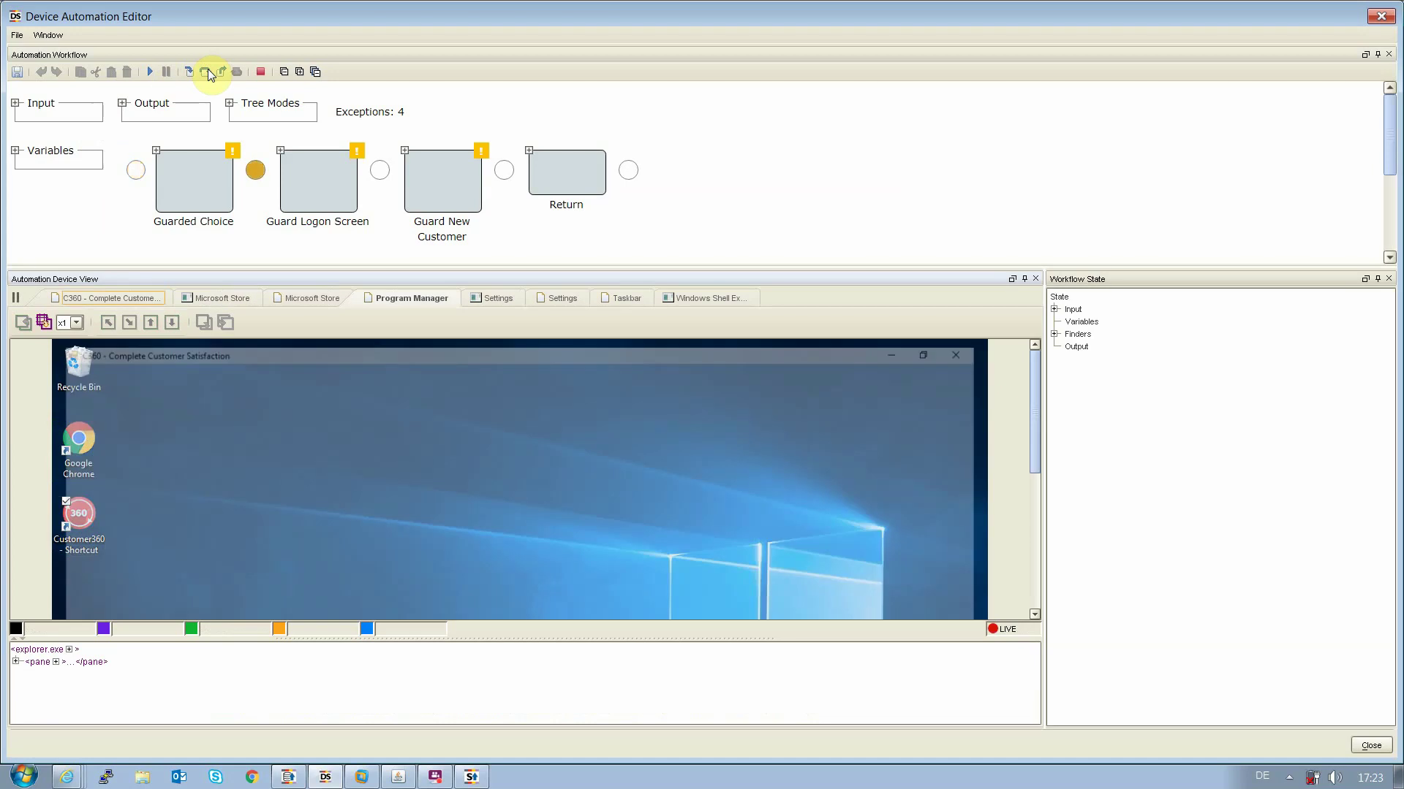
pyautogui.click(109, 300)
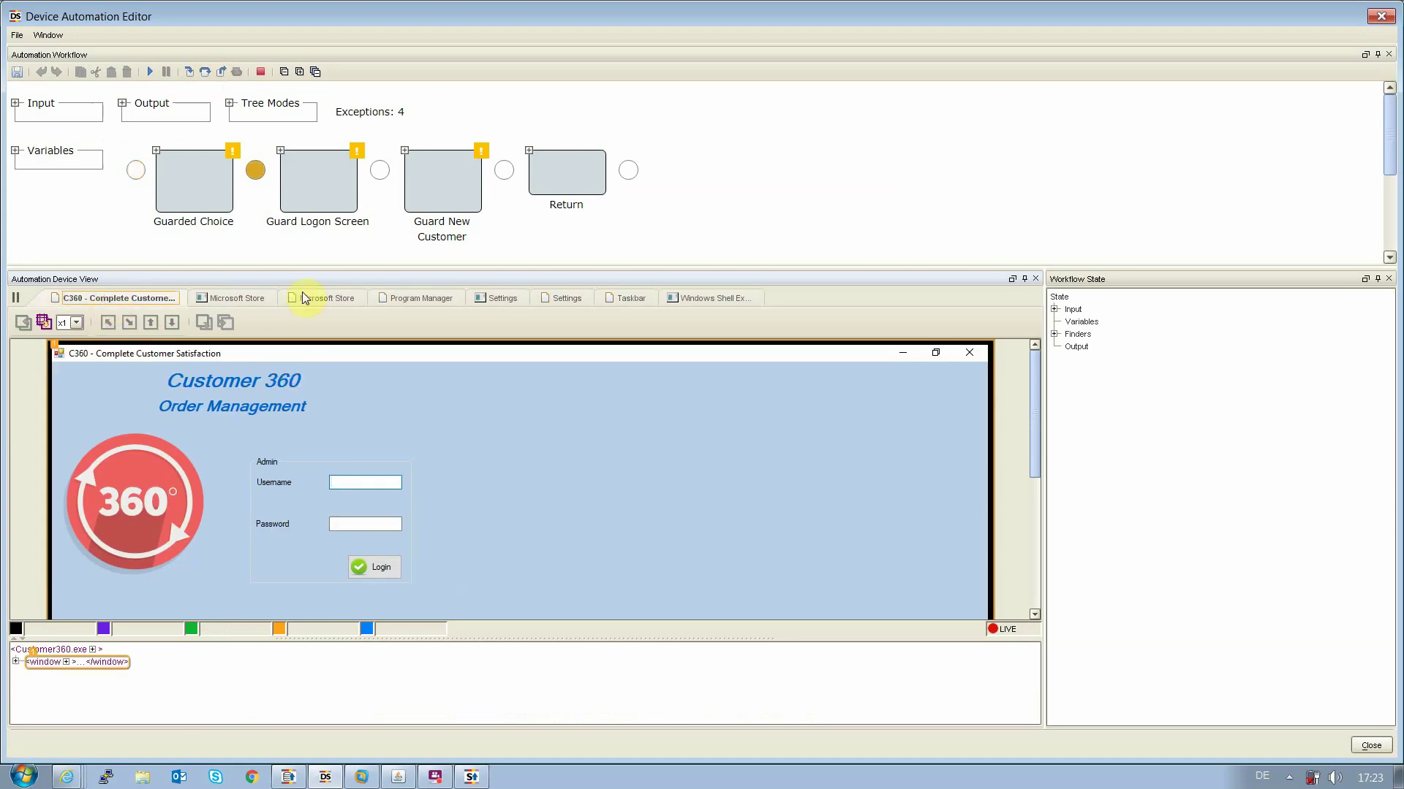
pyautogui.click(189, 72)
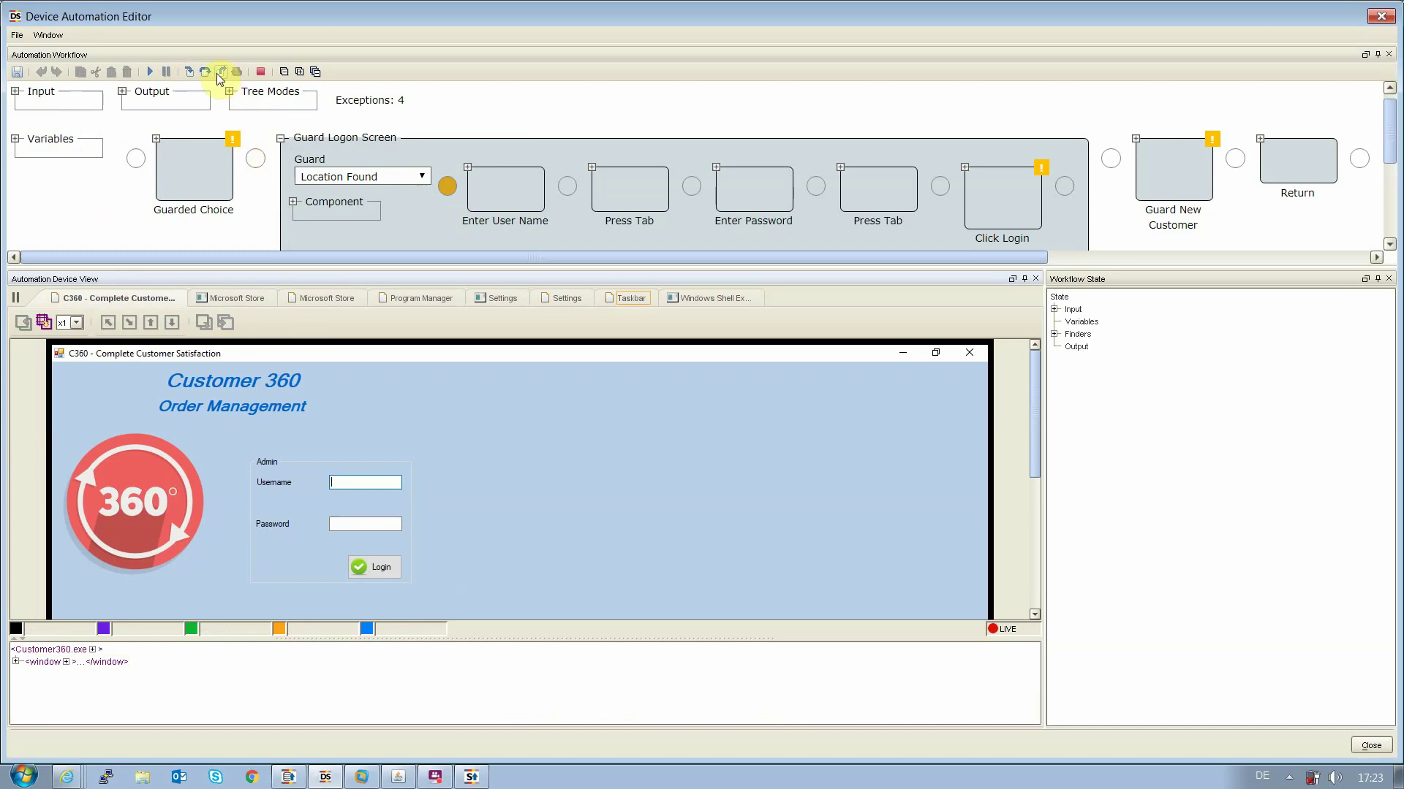
pyautogui.click(208, 73)
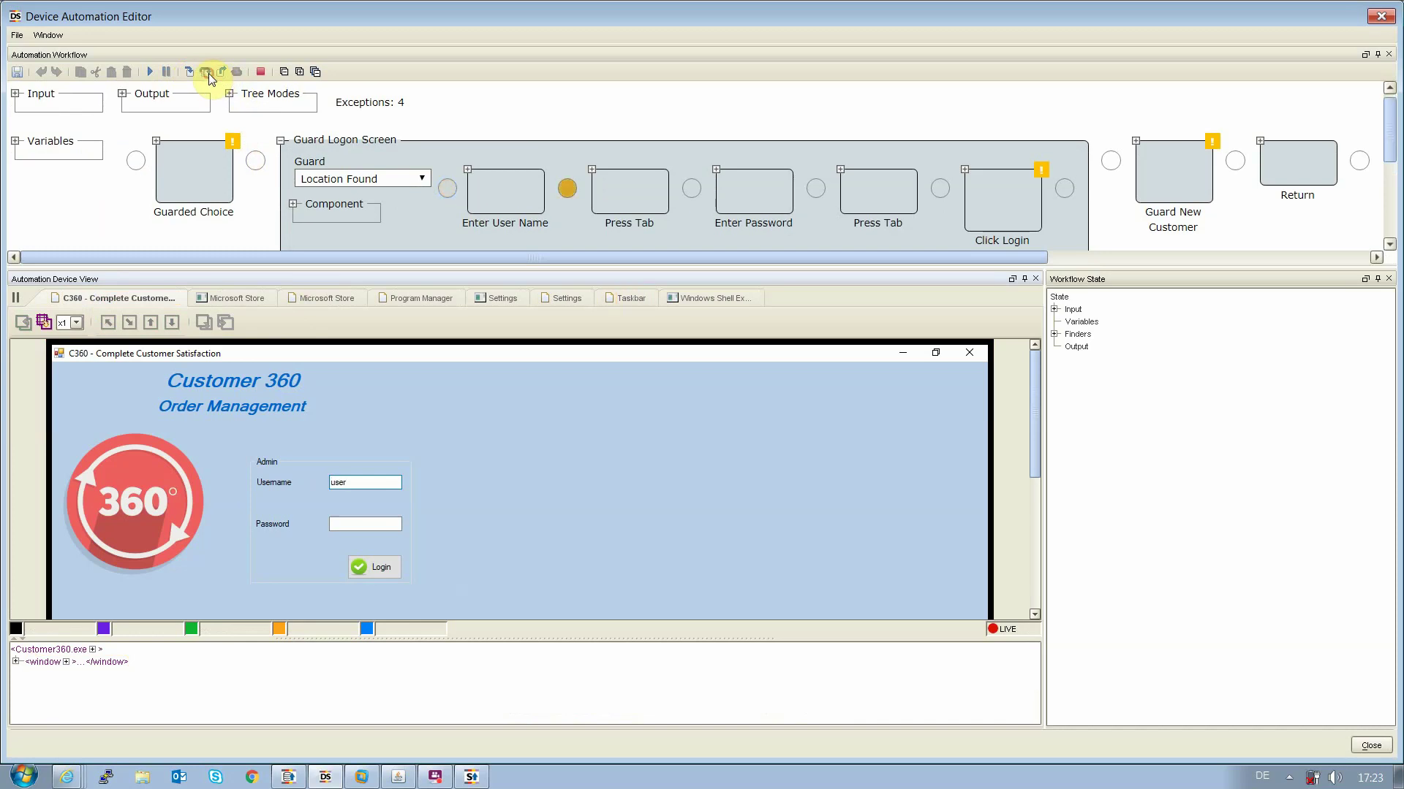
pyautogui.click(208, 73)
pyautogui.click(209, 73)
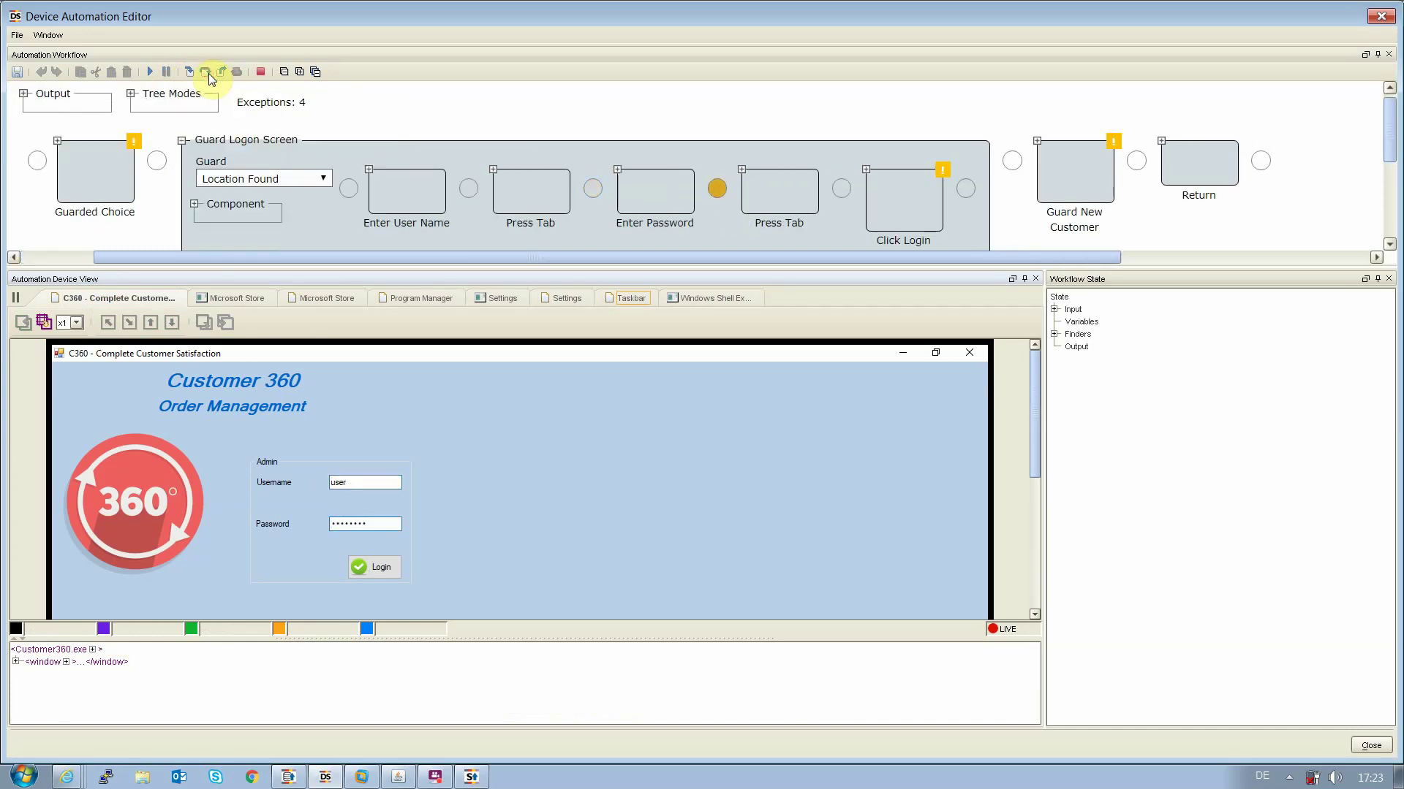
pyautogui.click(208, 73)
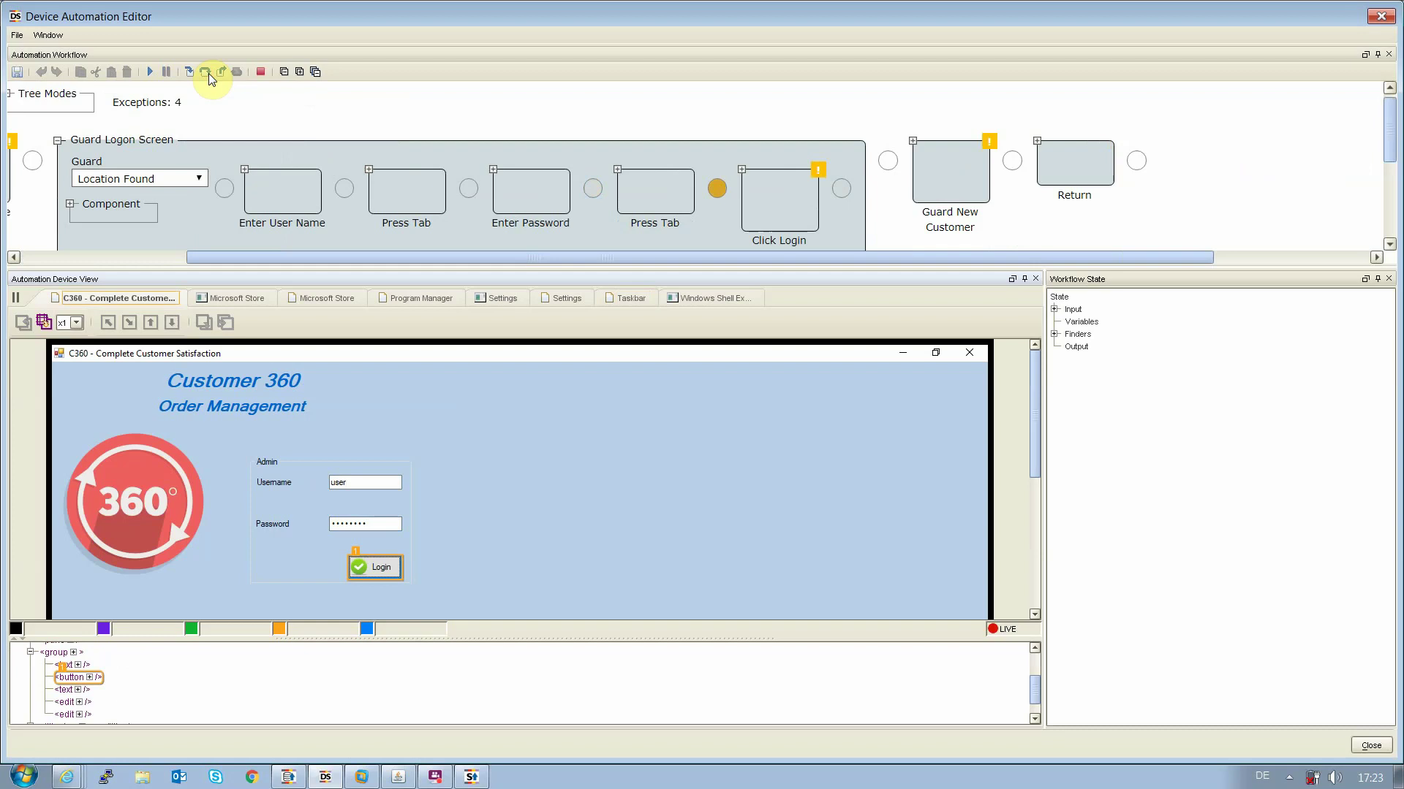
pyautogui.click(209, 73)
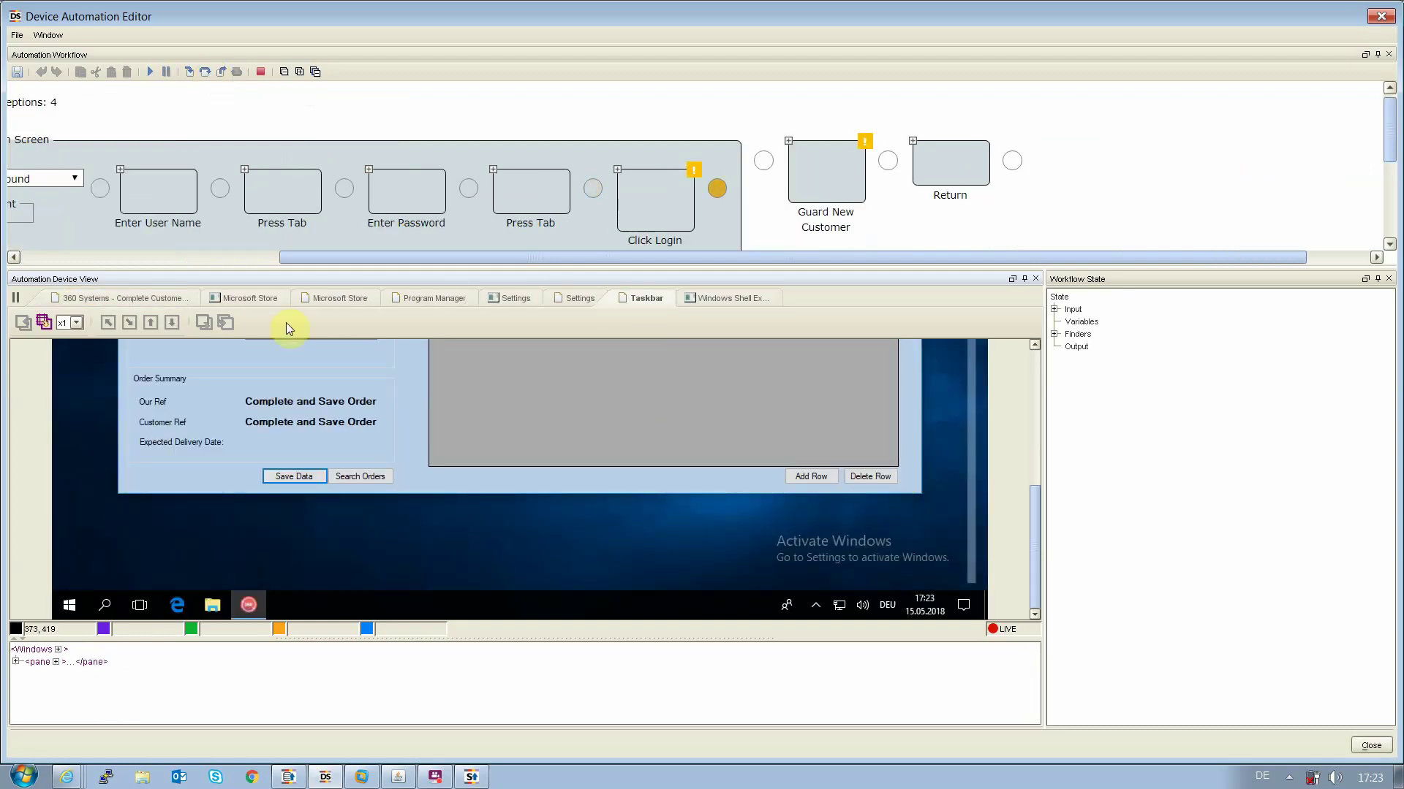
# Run the workflow to its end, filling the header with PO-01277, T1 Enterprises and total 1352.64, then close the editor
pyautogui.click(137, 303)
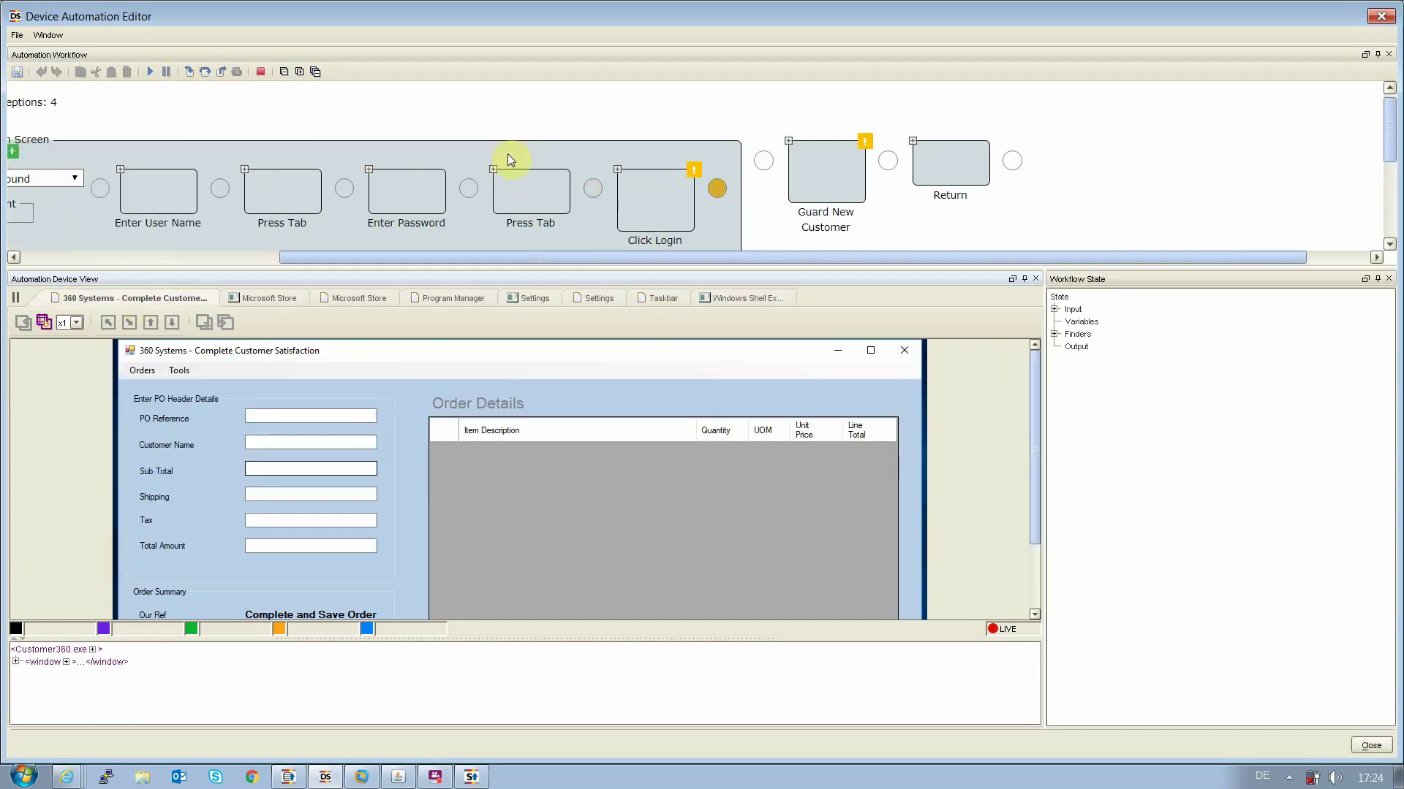
pyautogui.click(186, 72)
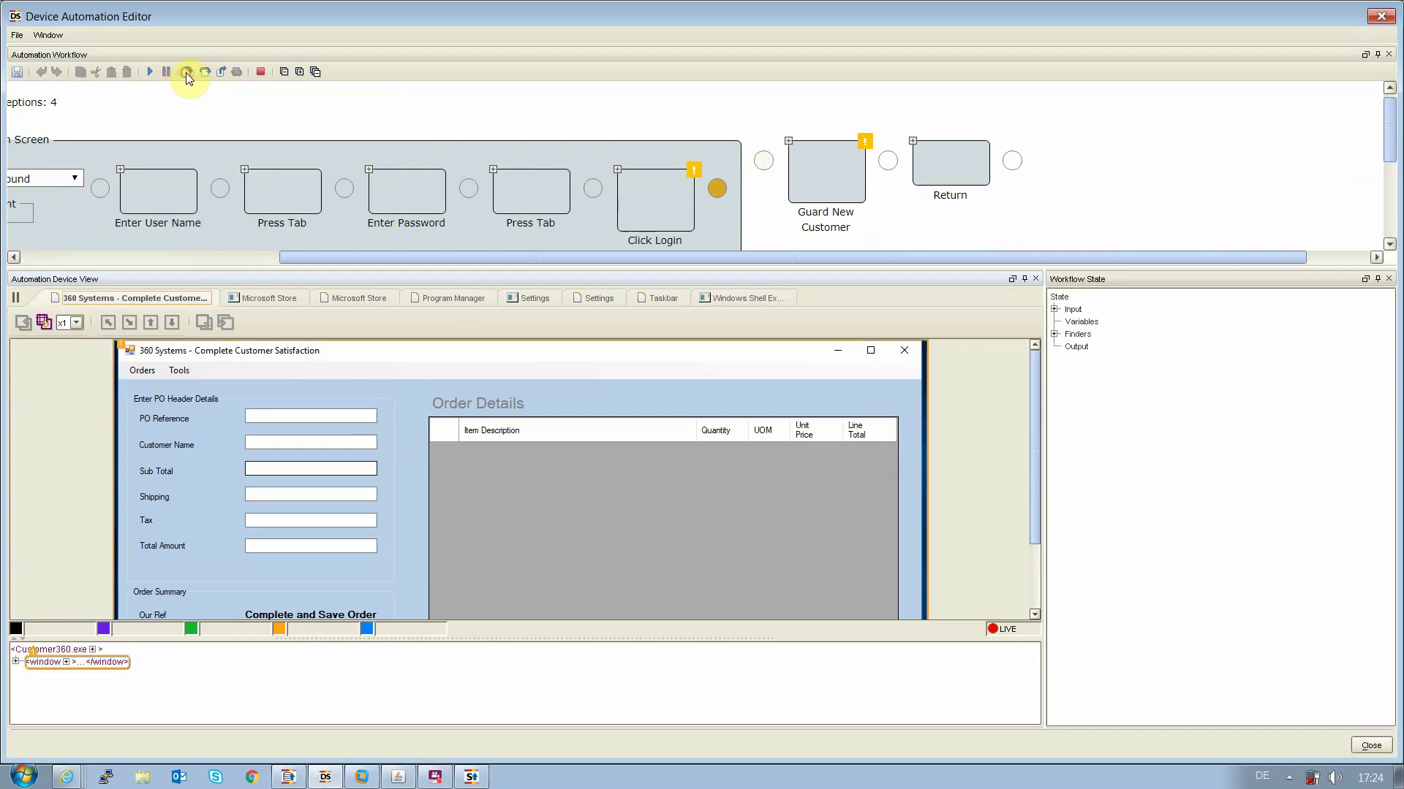
pyautogui.click(186, 73)
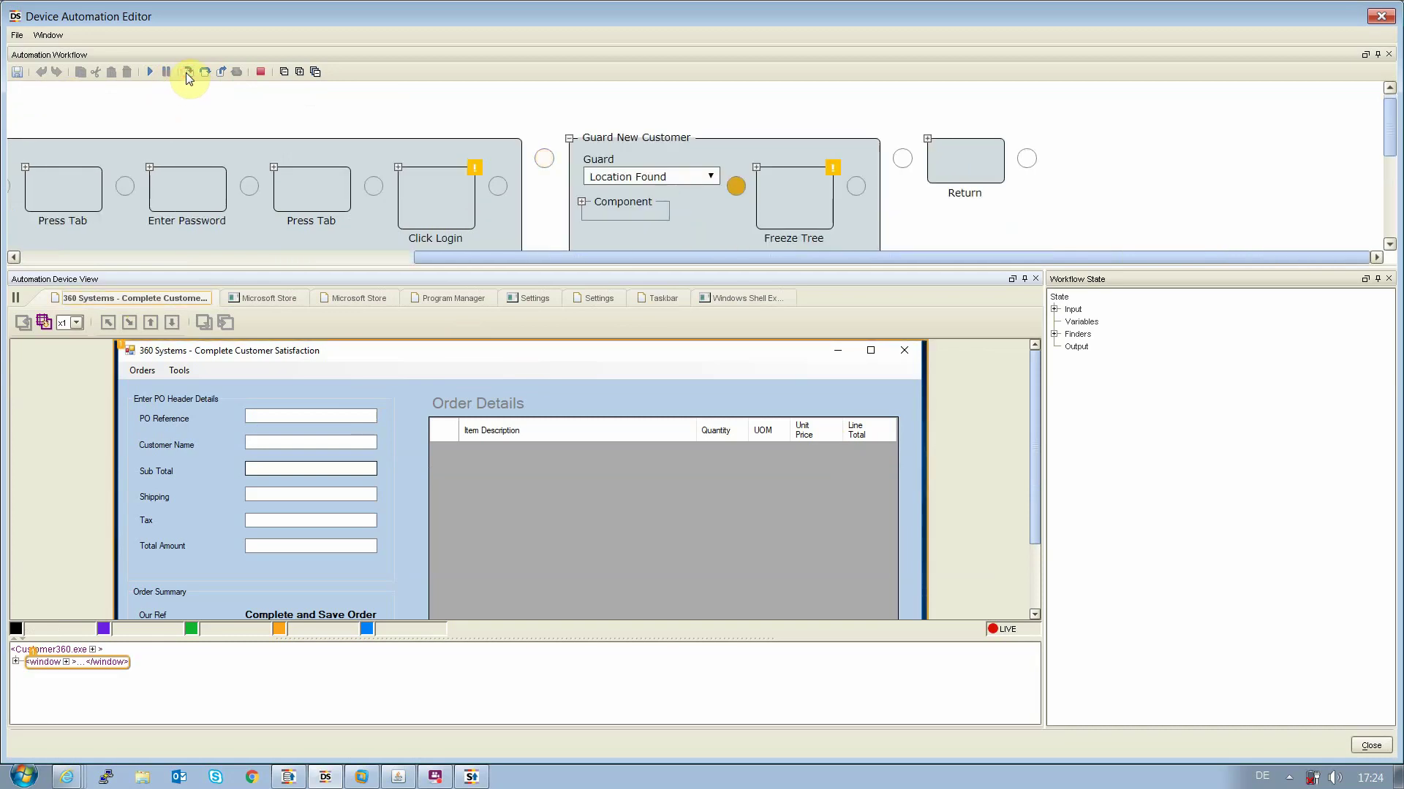
pyautogui.click(204, 73)
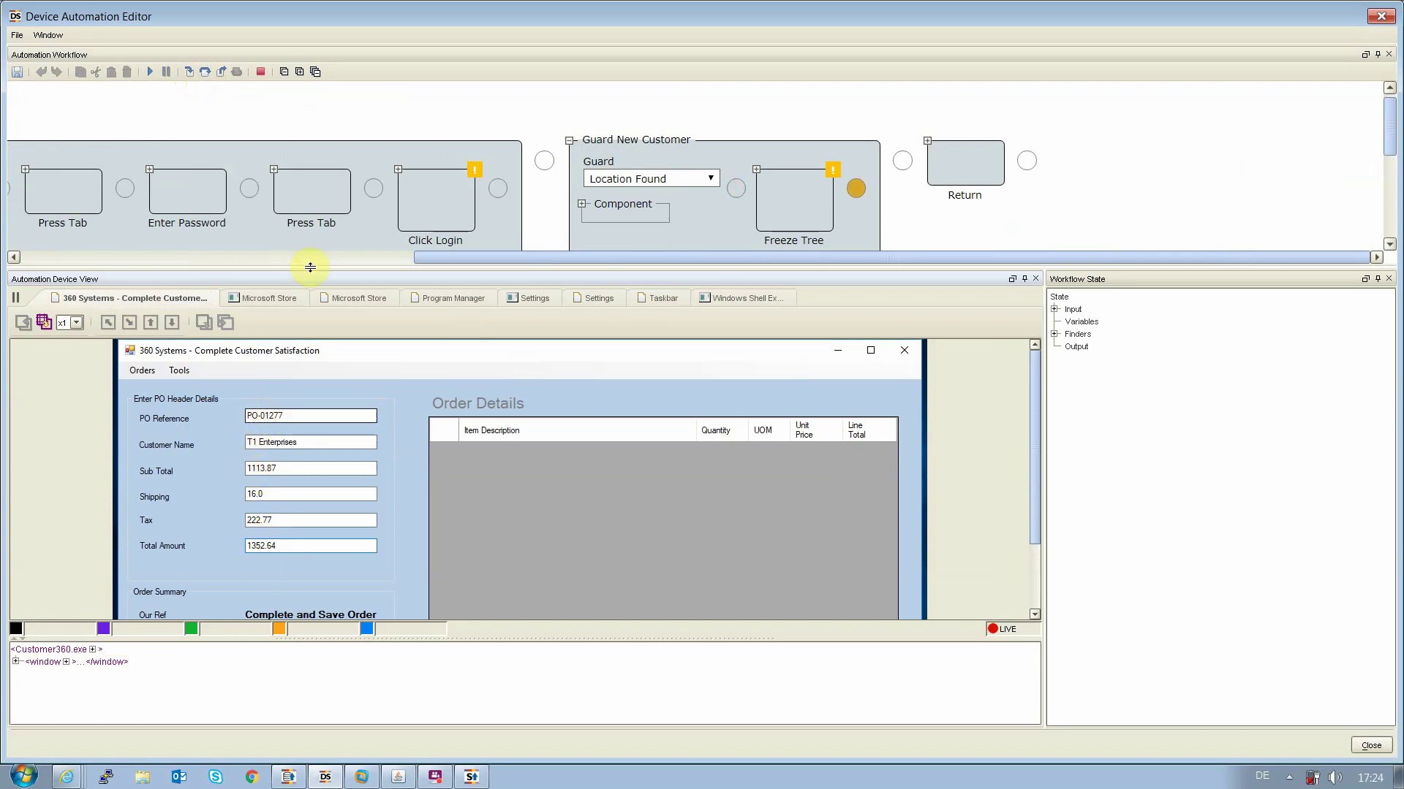
pyautogui.click(152, 72)
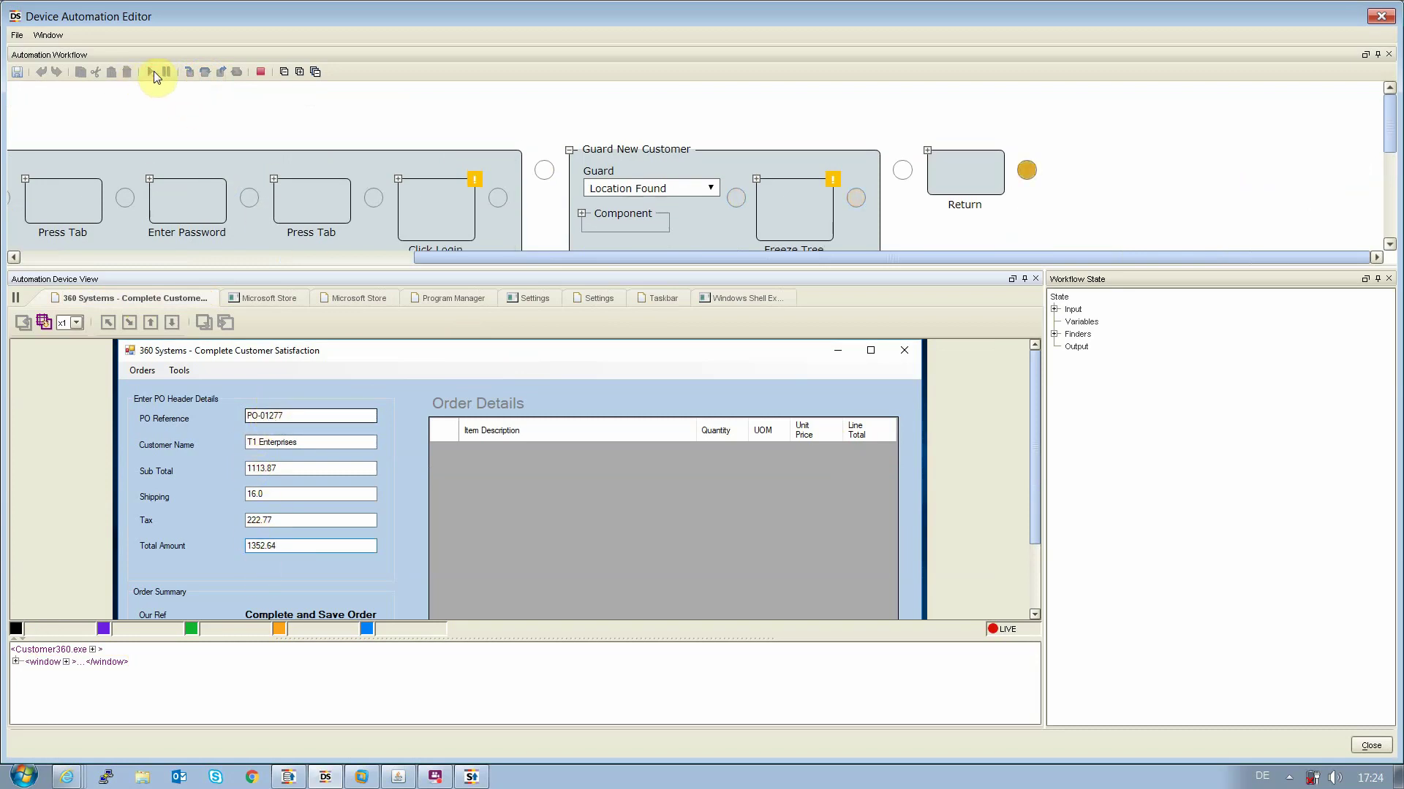
pyautogui.click(1369, 745)
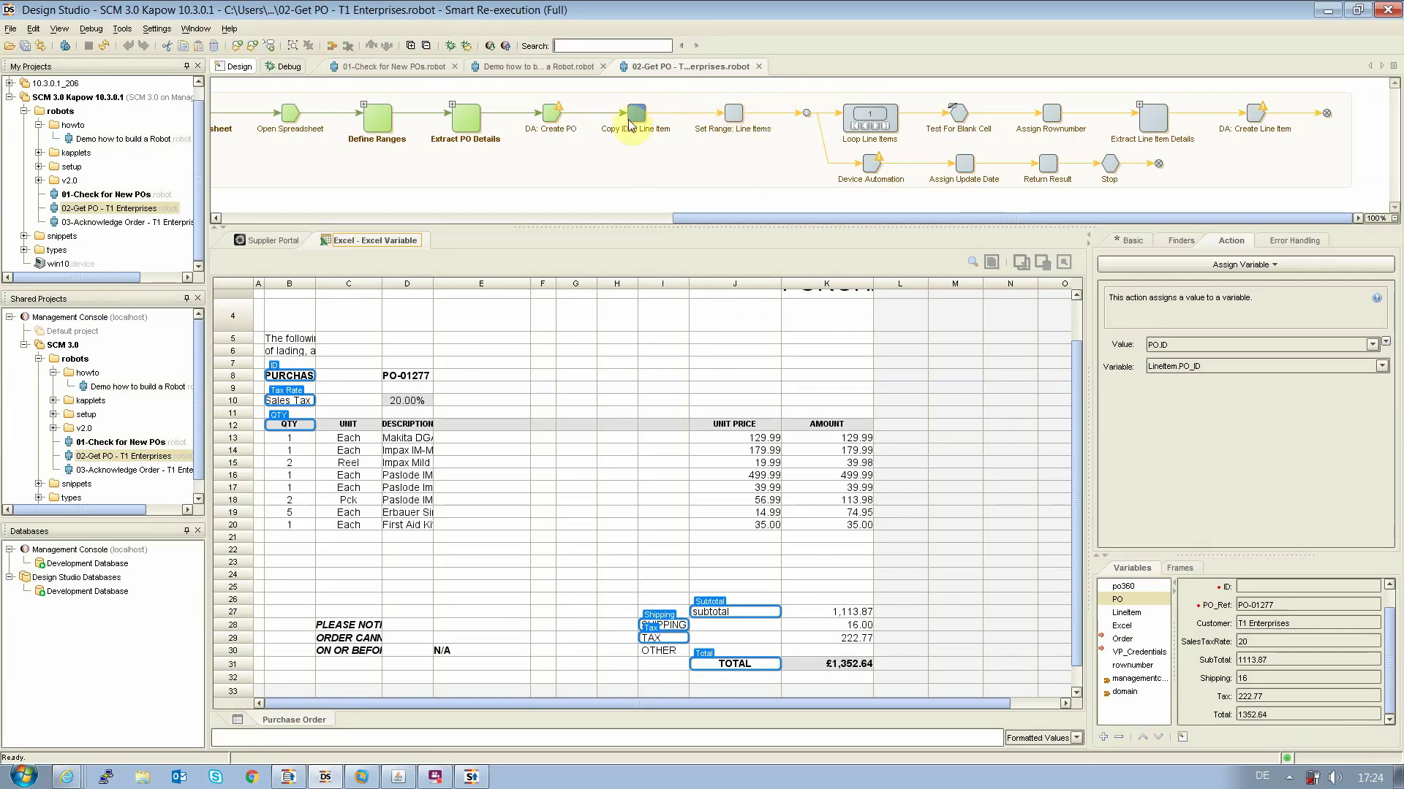
# Advance the 02-Get PO robot through Set Range: Line Items to the Test For Blank Cell step
pyautogui.click(733, 116)
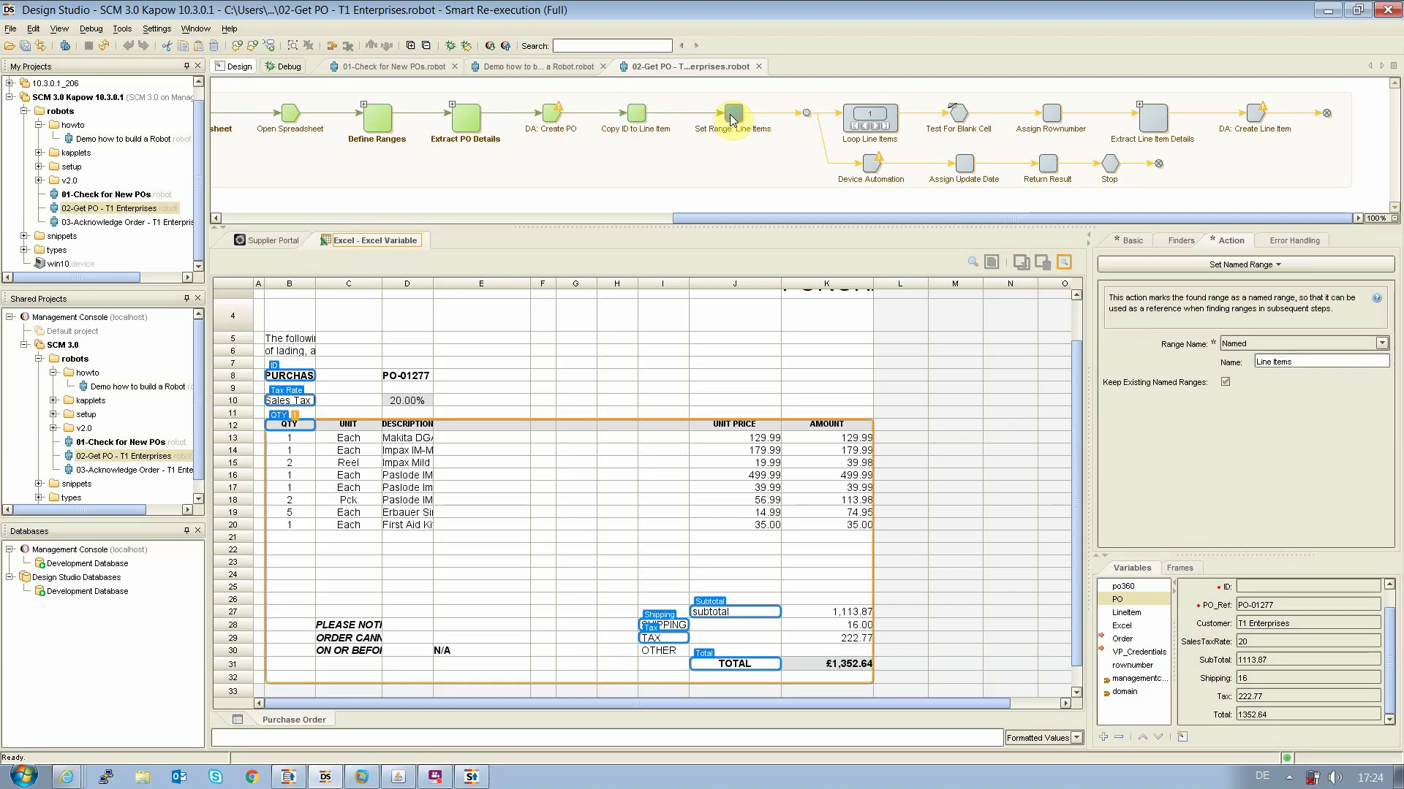
pyautogui.click(957, 116)
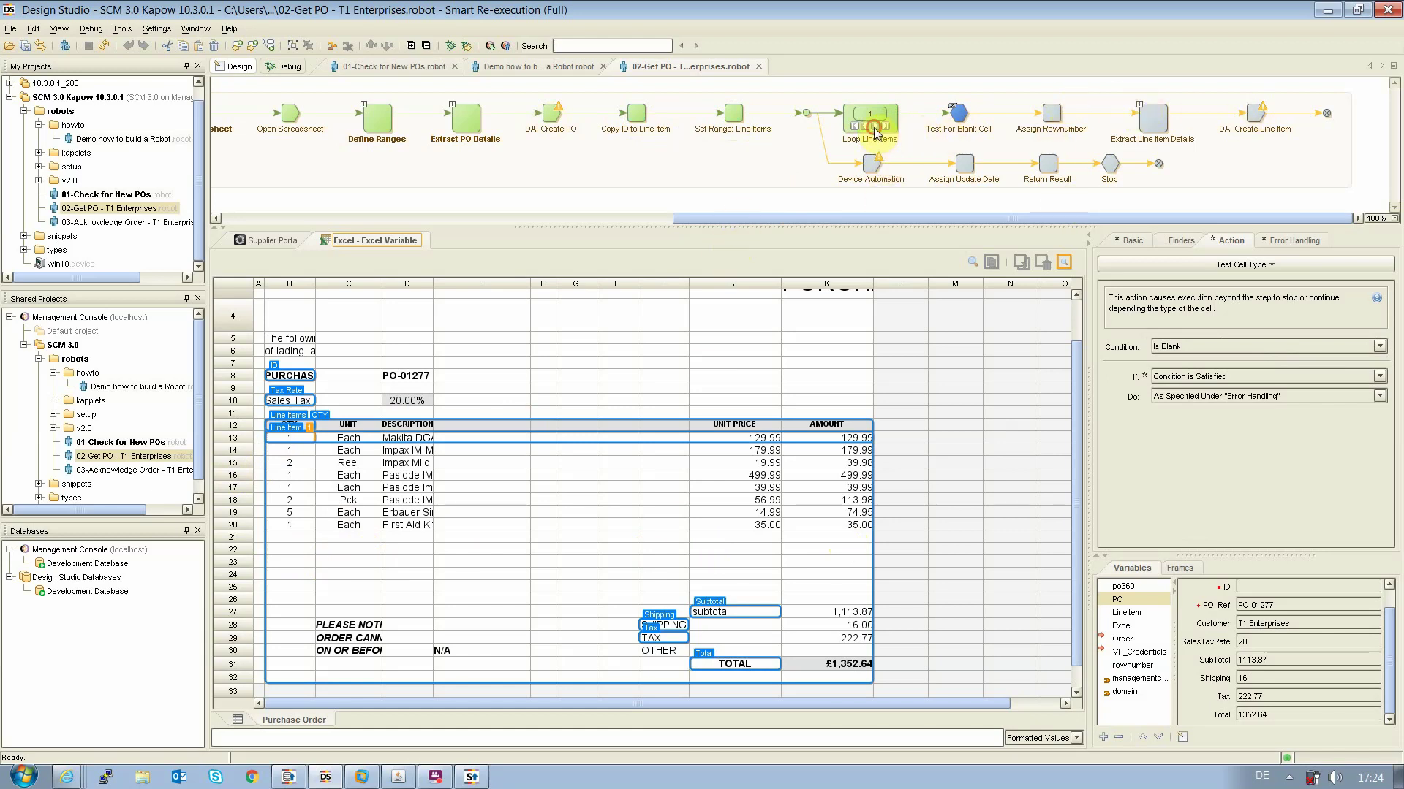
# Iterate Loop Line Items and check the order rows appearing in the Customer 360 virtual machine
pyautogui.click(874, 130)
pyautogui.click(361, 778)
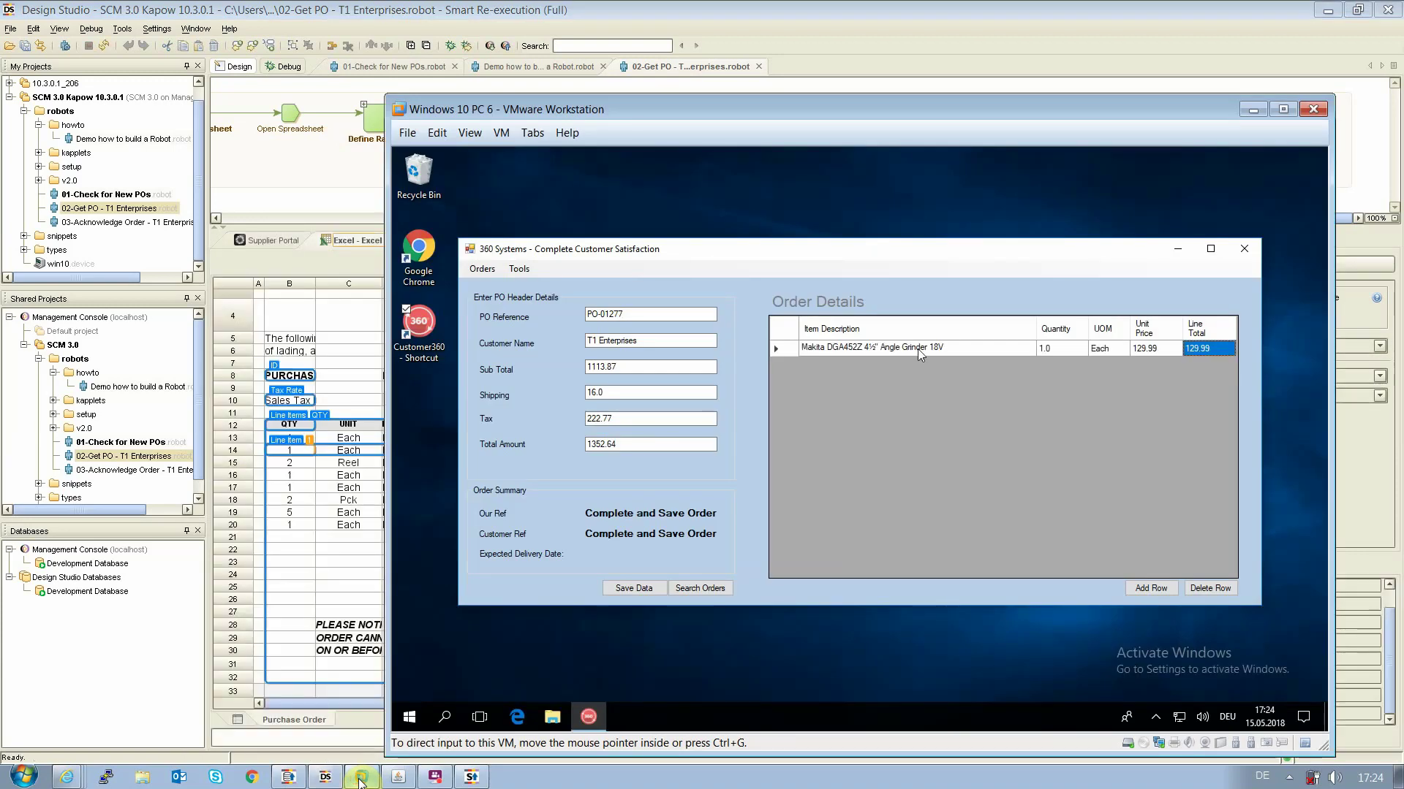
pyautogui.click(363, 14)
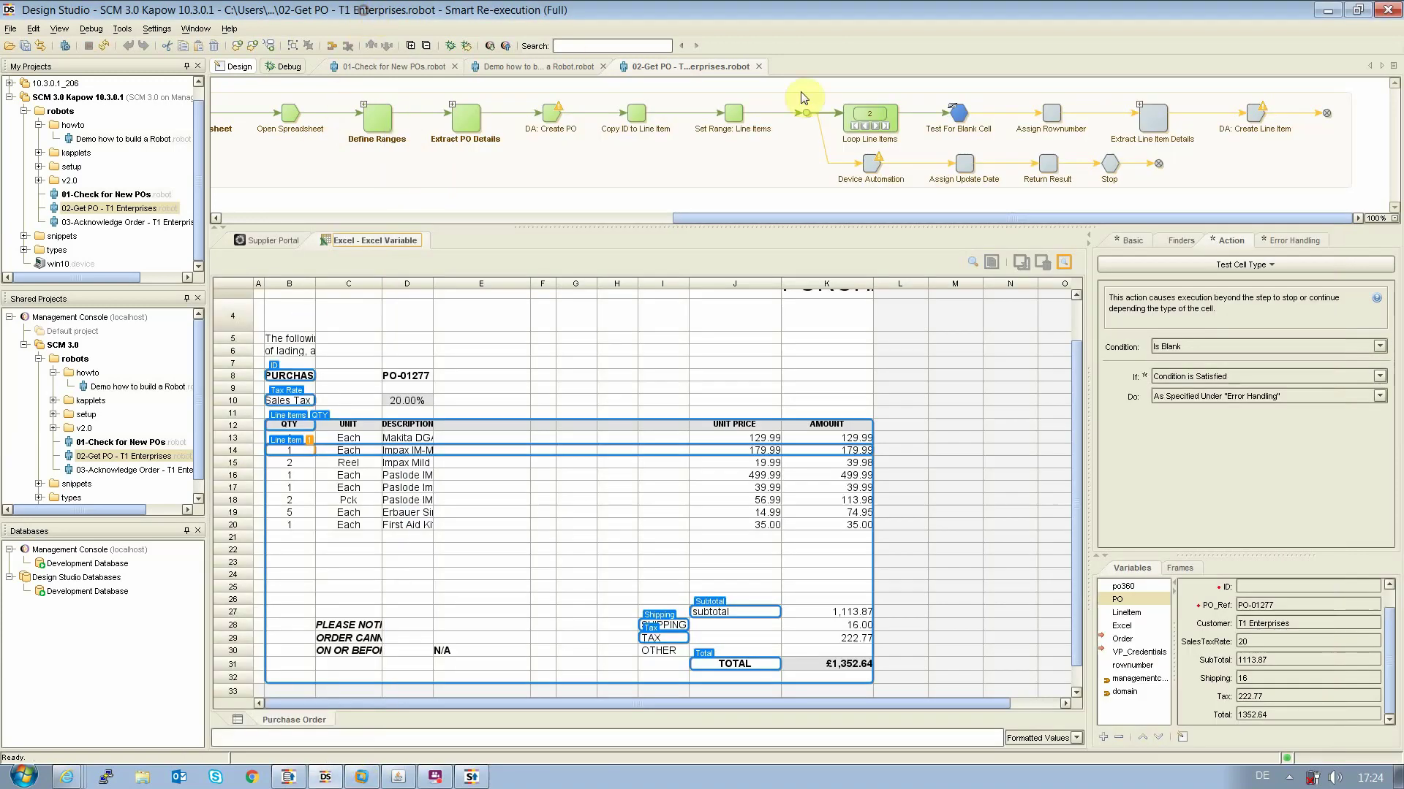
pyautogui.click(878, 125)
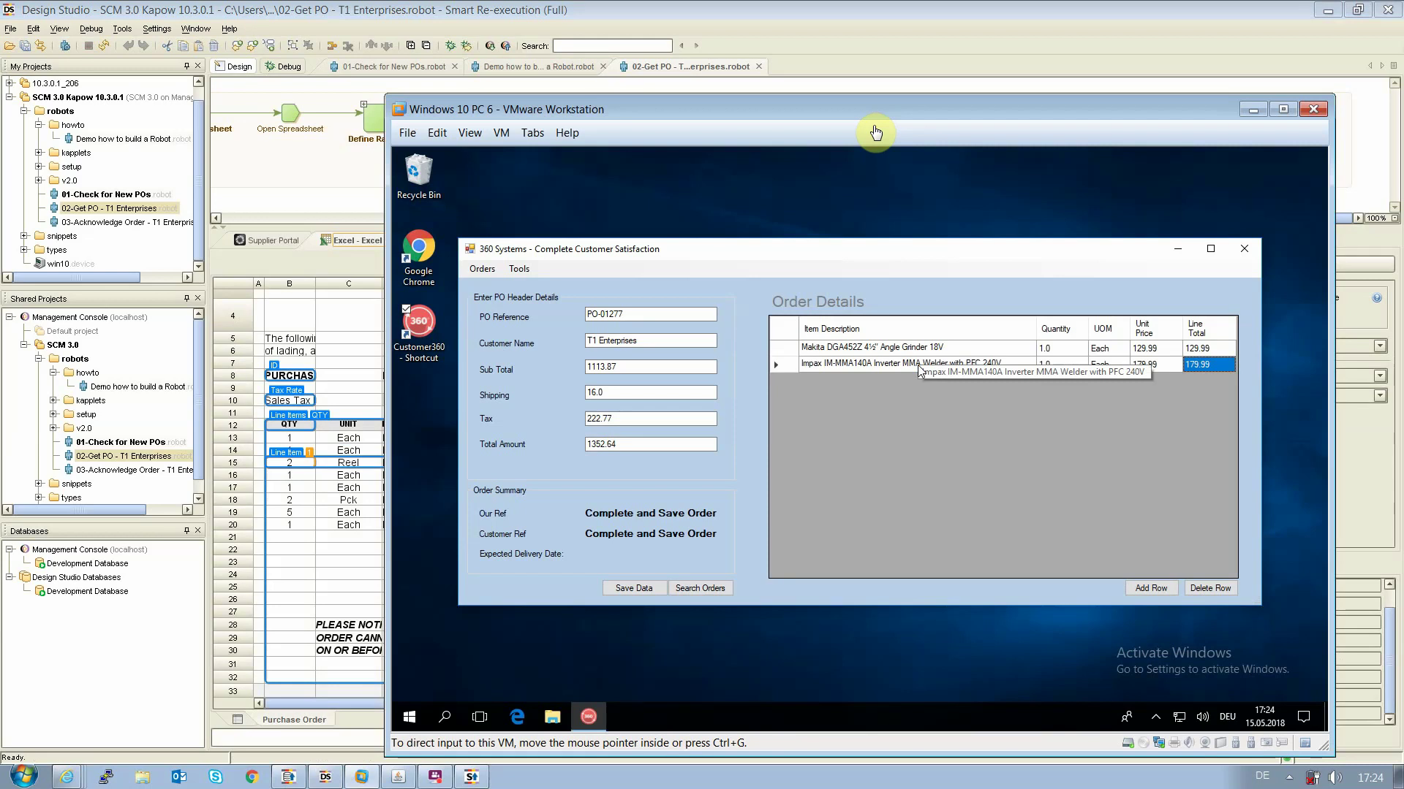
pyautogui.click(718, 59)
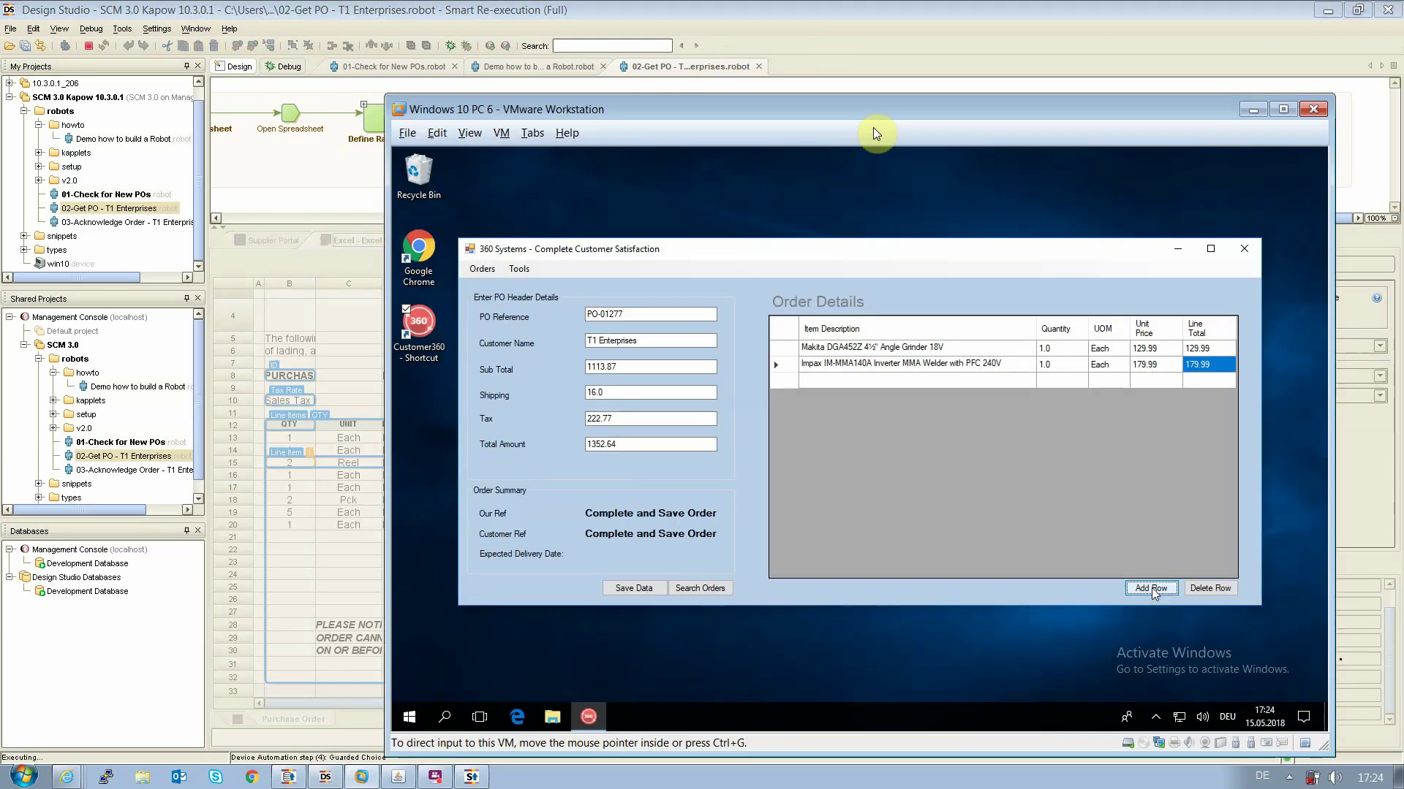
pyautogui.hotkey('alt', 'Tab')
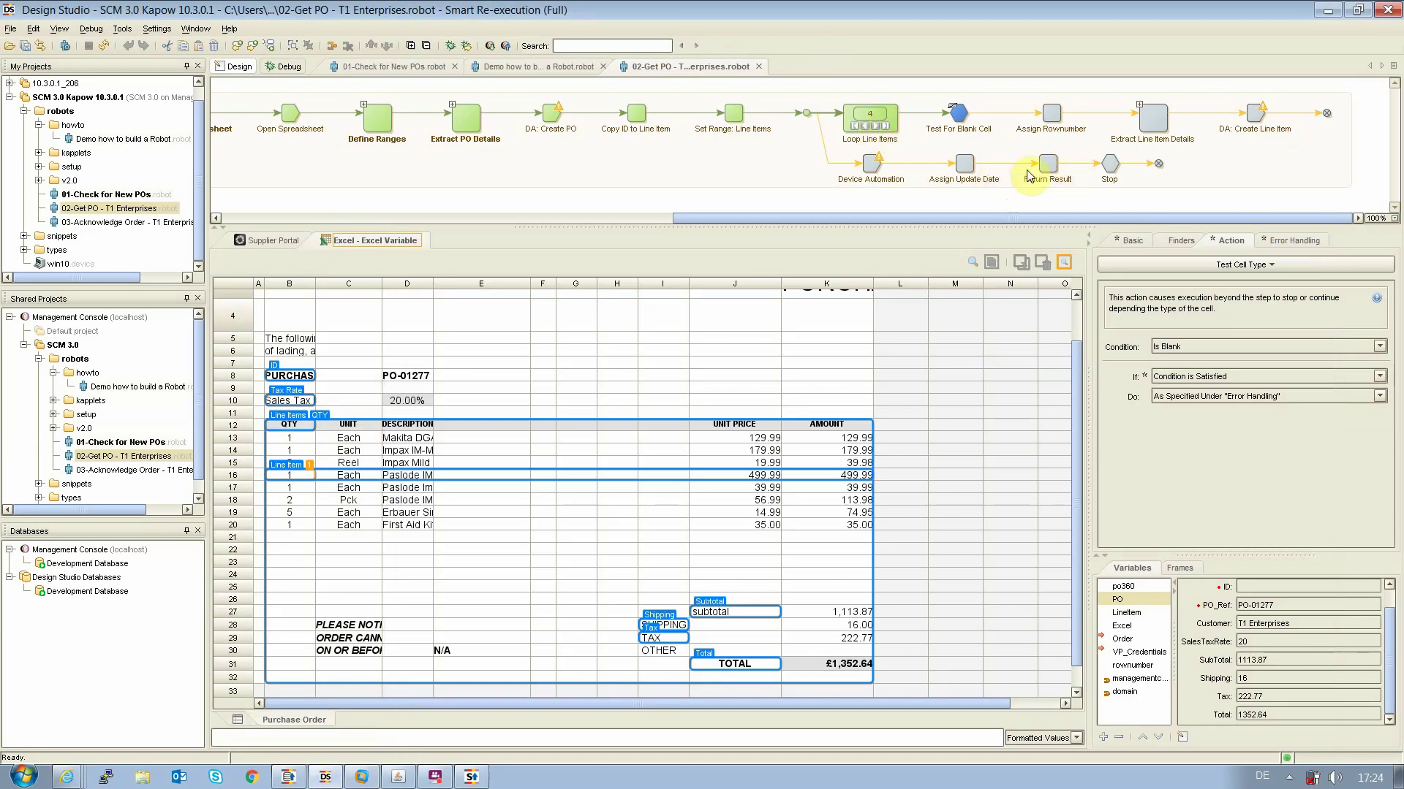
# Execute the robot on through Return Result to the Stop step
pyautogui.click(1050, 166)
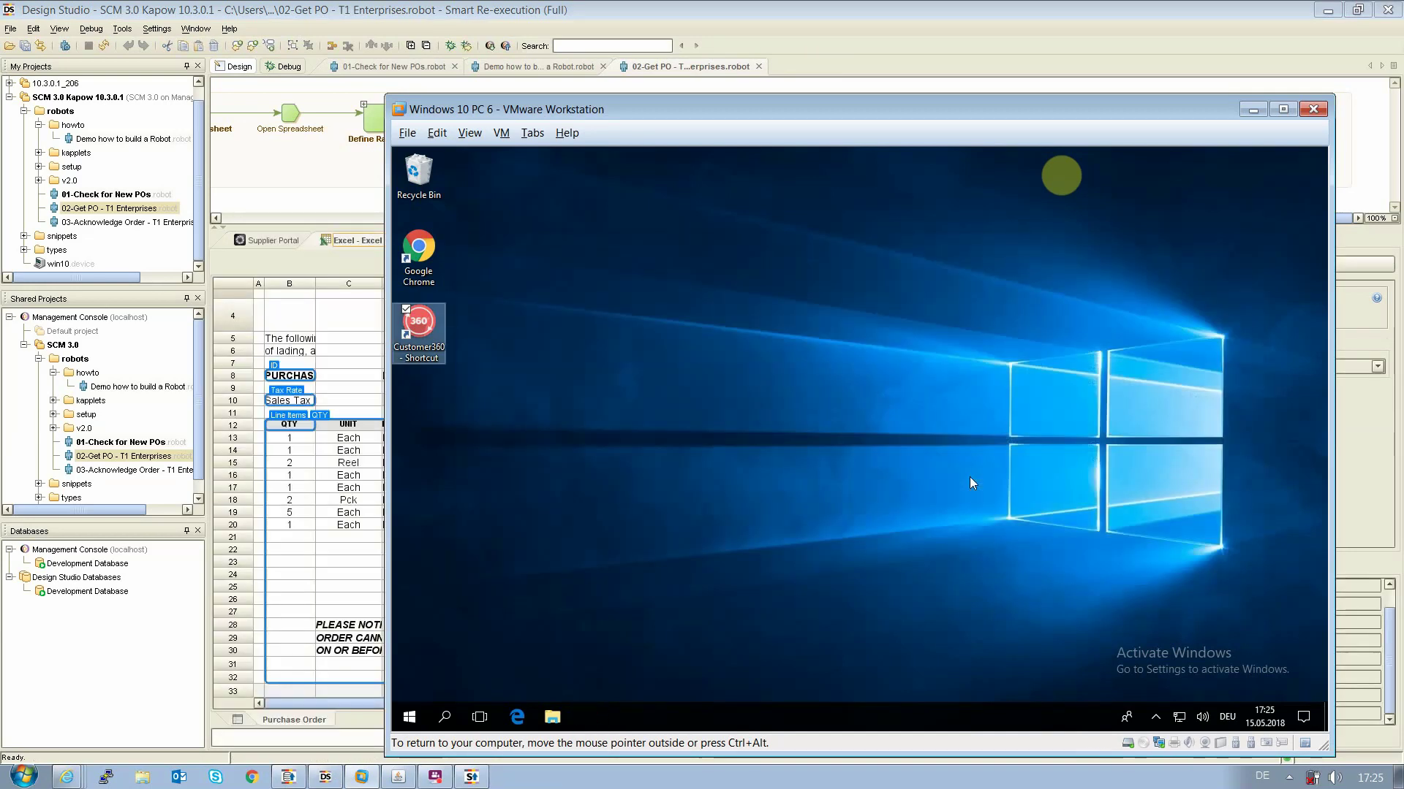
pyautogui.click(713, 14)
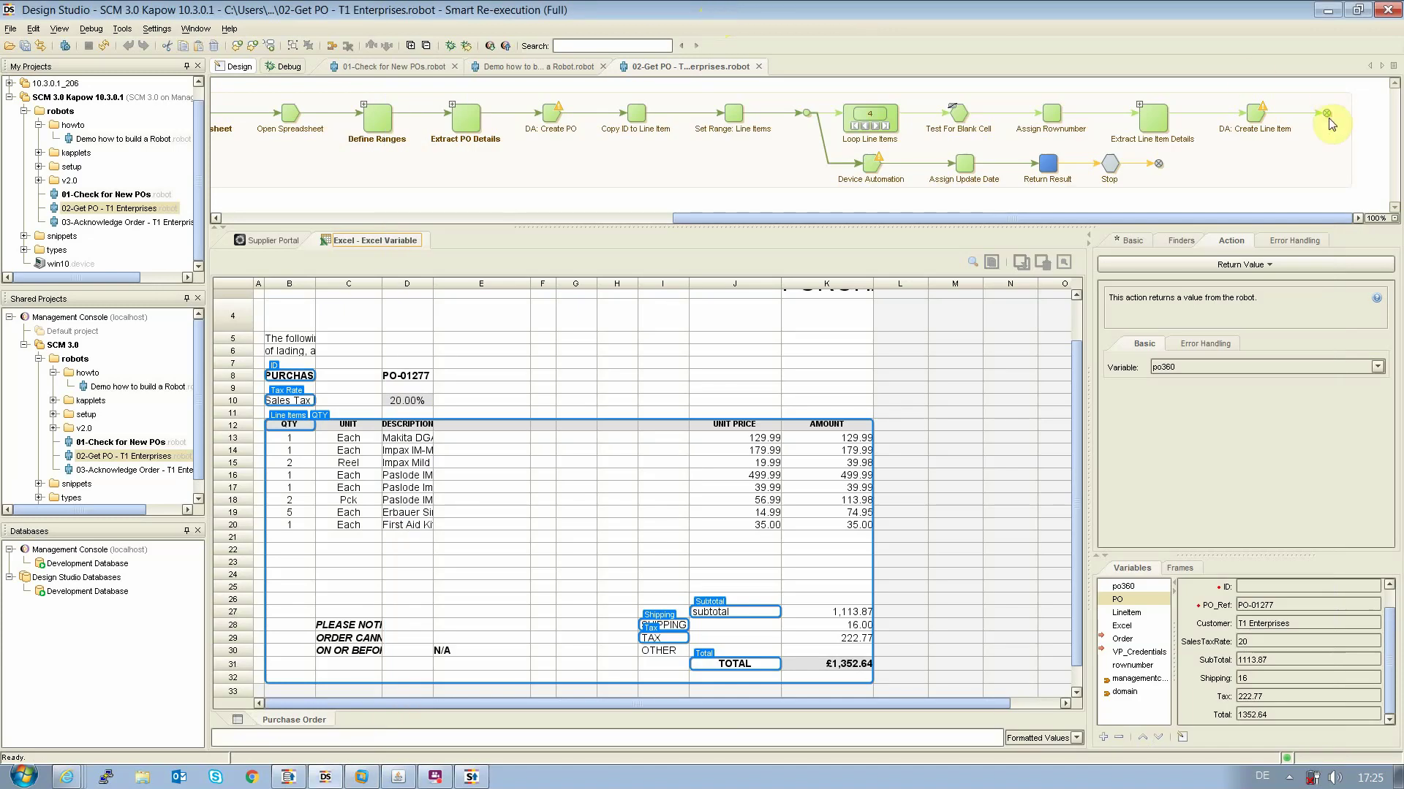
pyautogui.click(1111, 165)
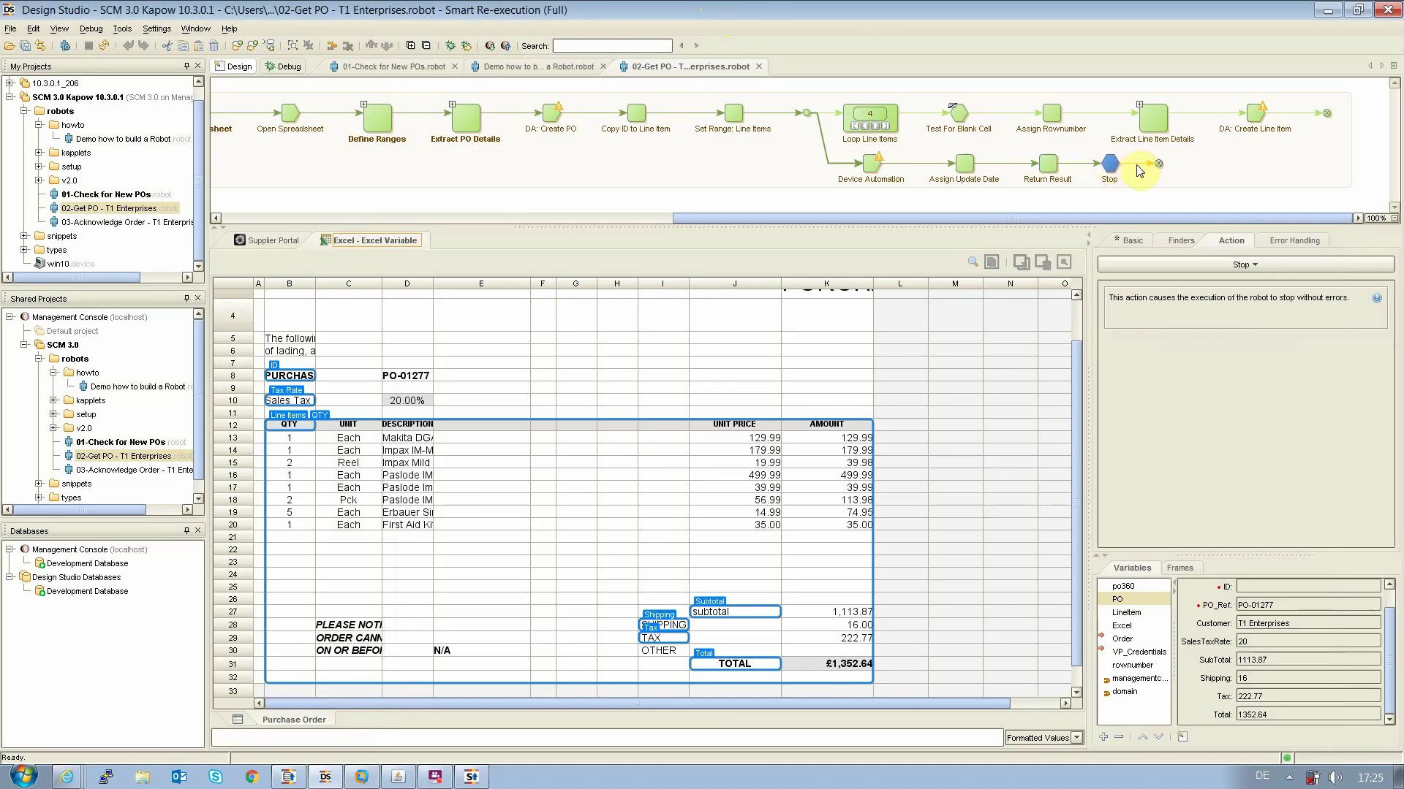
pyautogui.click(426, 68)
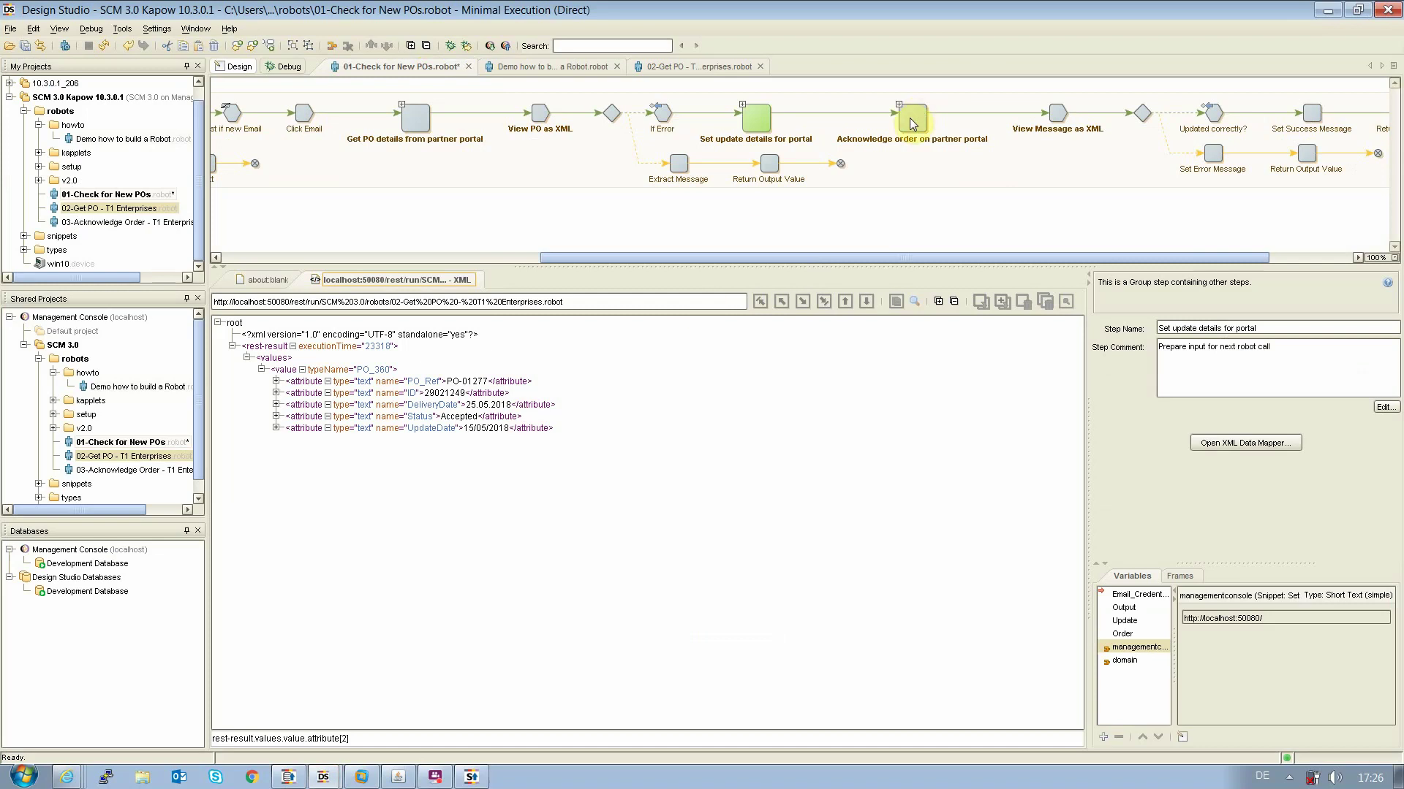
# Expand Acknowledge order on partner portal, inspect the T1 Enterprises REST POST call, and select 03-Acknowledge Order
pyautogui.click(910, 117)
pyautogui.click(899, 105)
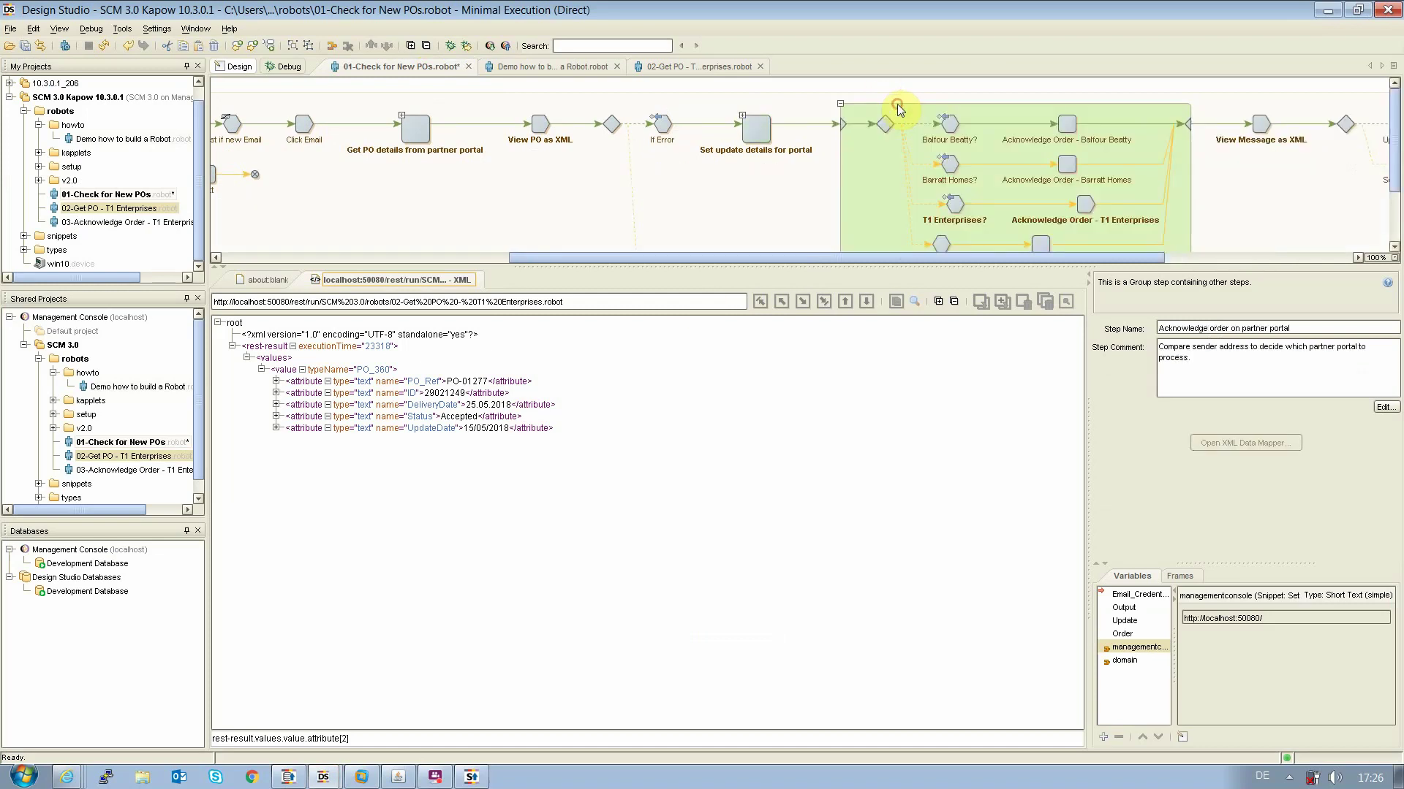
pyautogui.moveTo(726, 257); pyautogui.dragTo(832, 261)
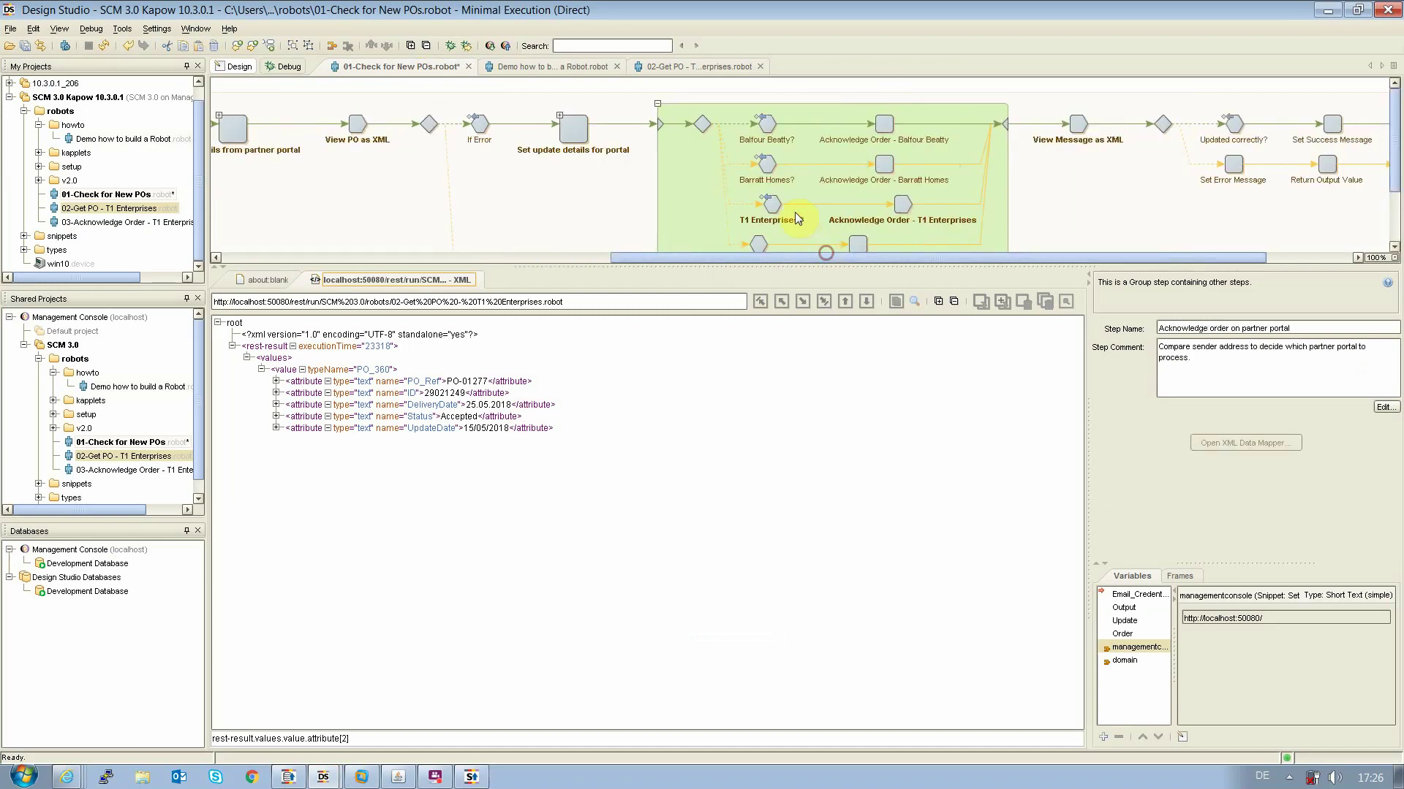
pyautogui.click(772, 205)
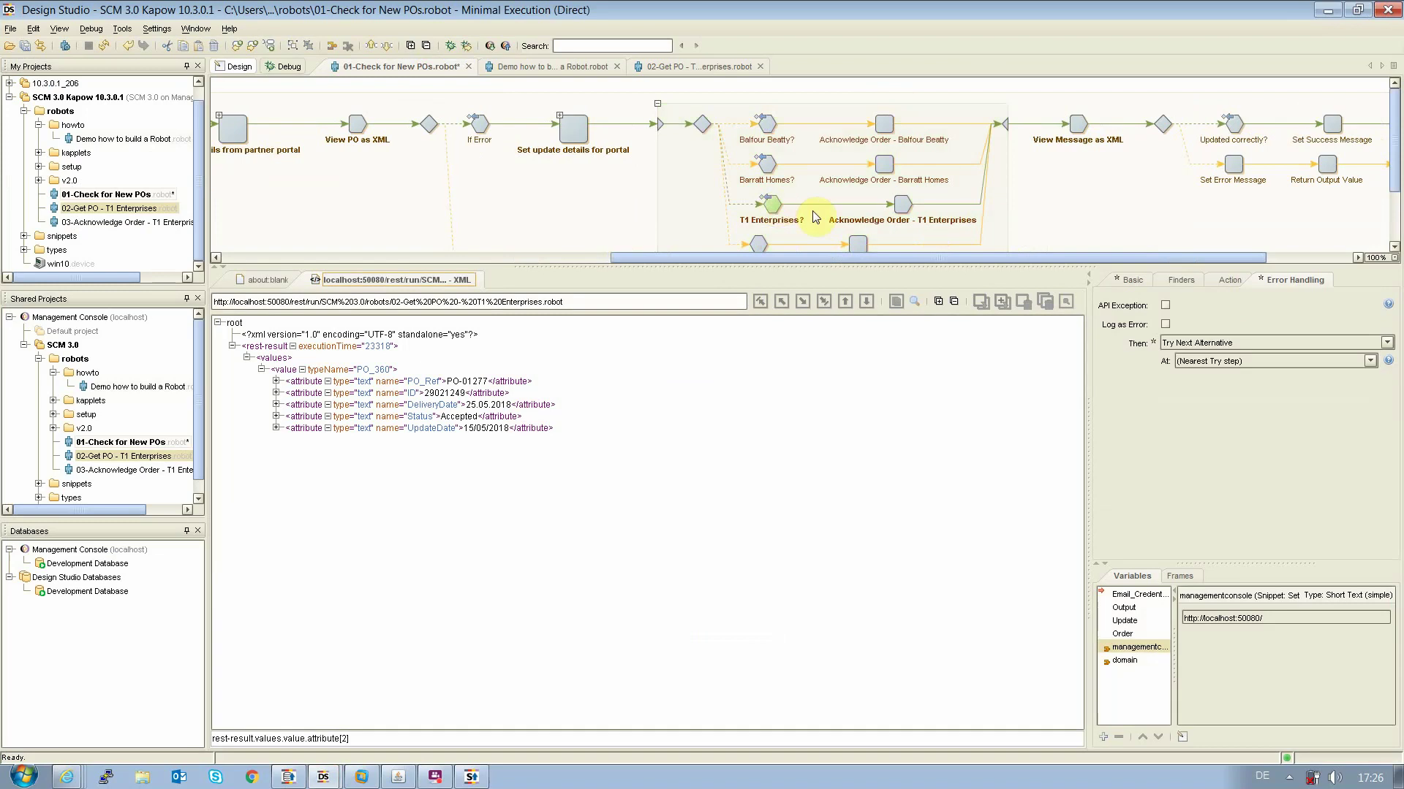
pyautogui.click(903, 207)
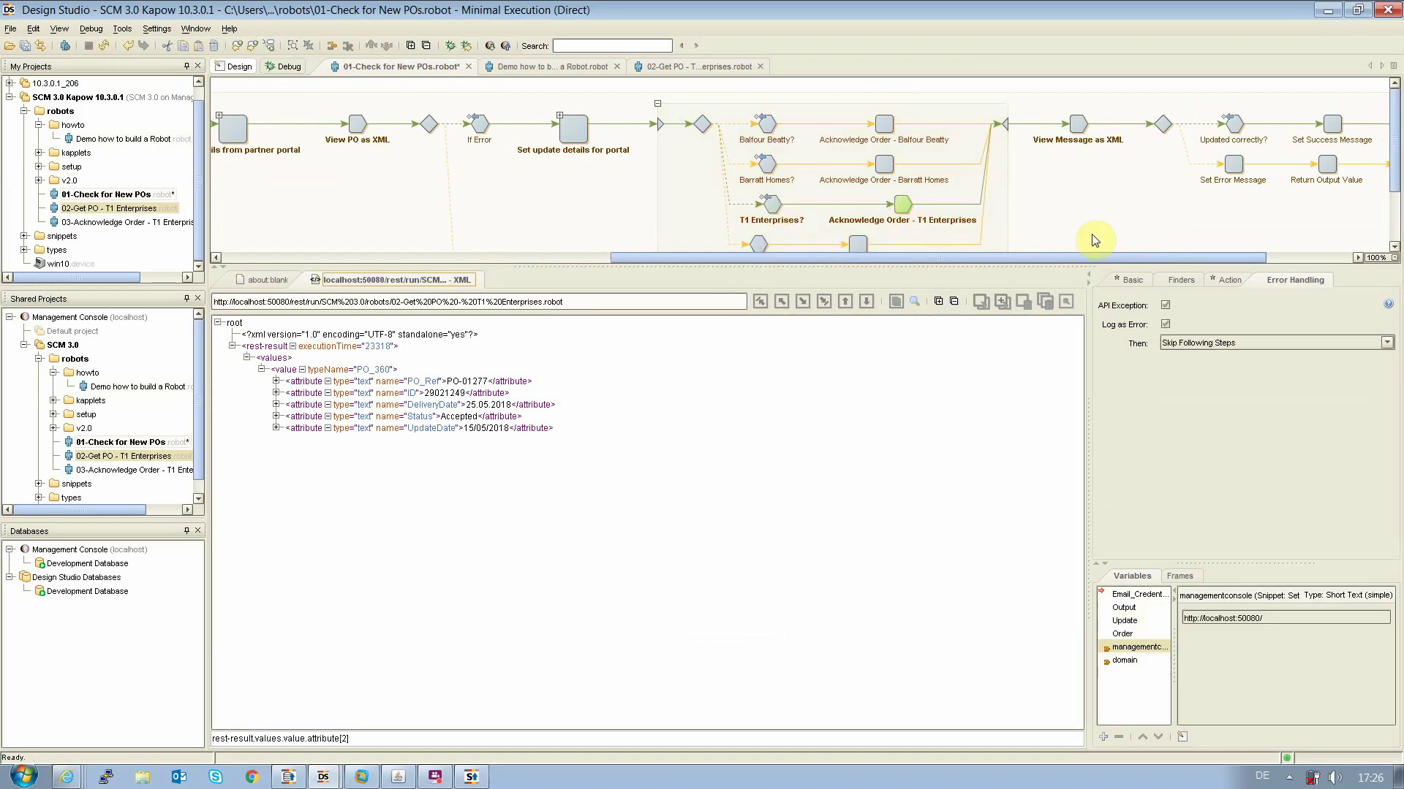
pyautogui.click(1225, 280)
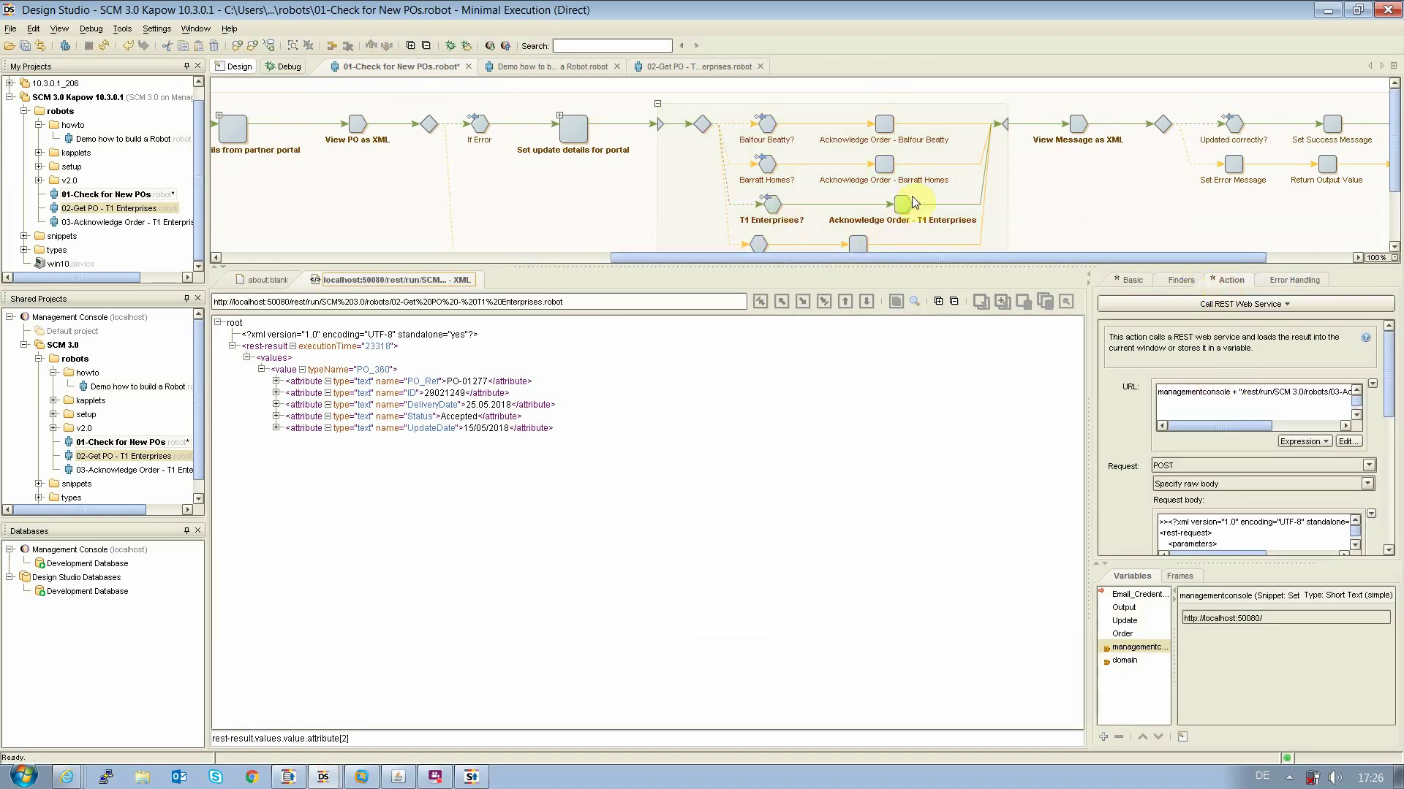
pyautogui.moveTo(925, 256); pyautogui.dragTo(1037, 268)
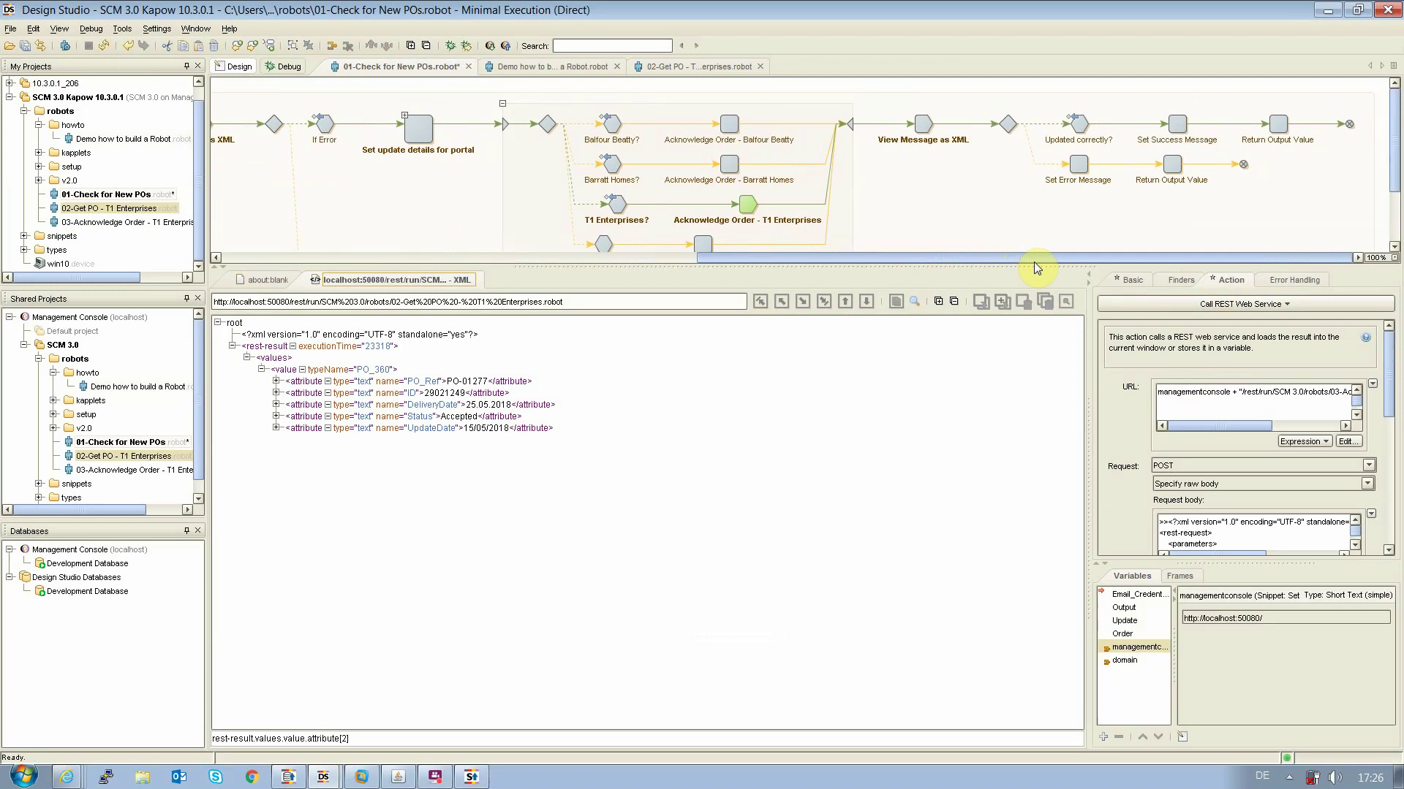
pyautogui.click(113, 223)
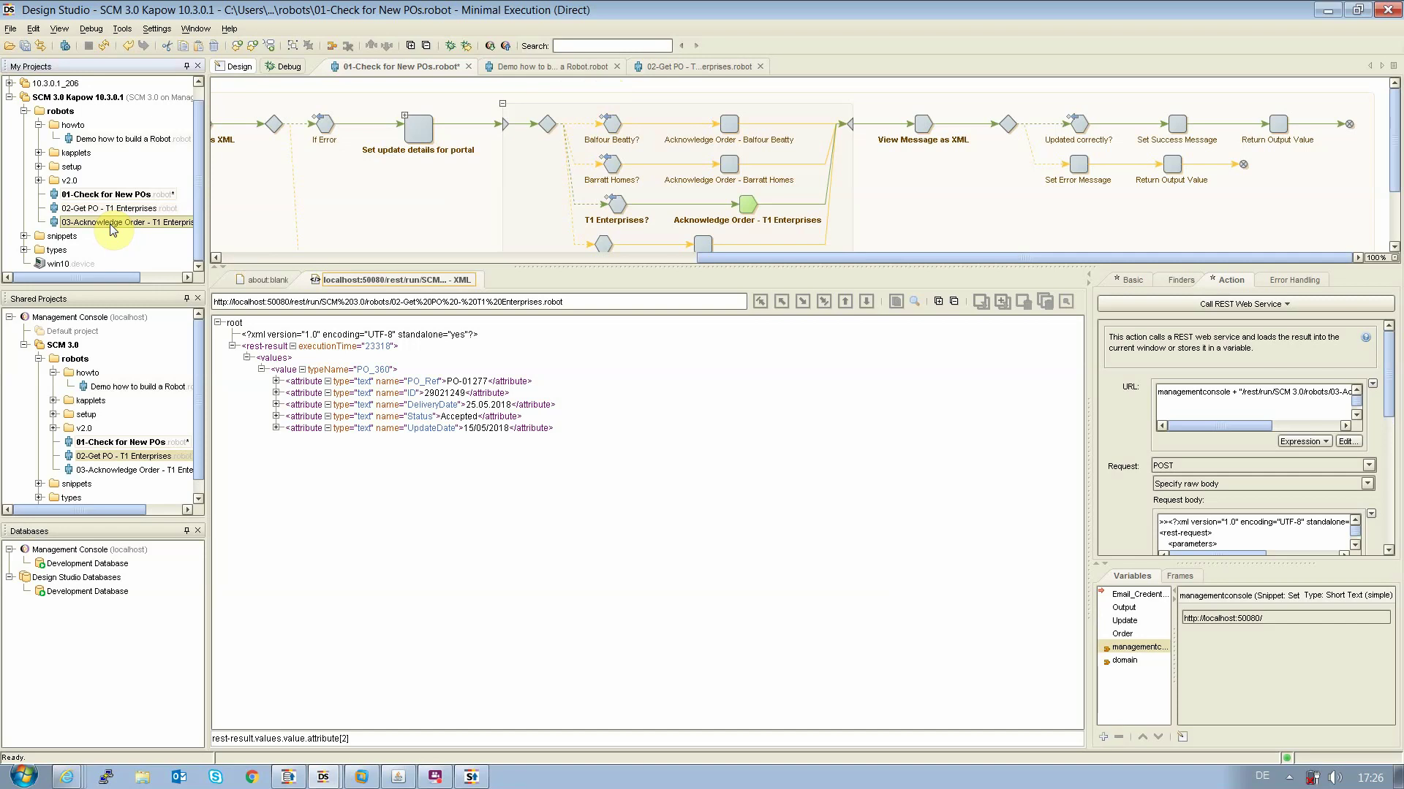
# Open the 03-Acknowledge Order robot and run it through loading and logging in to the T1 Enterprises portal
pyautogui.doubleClick(114, 225)
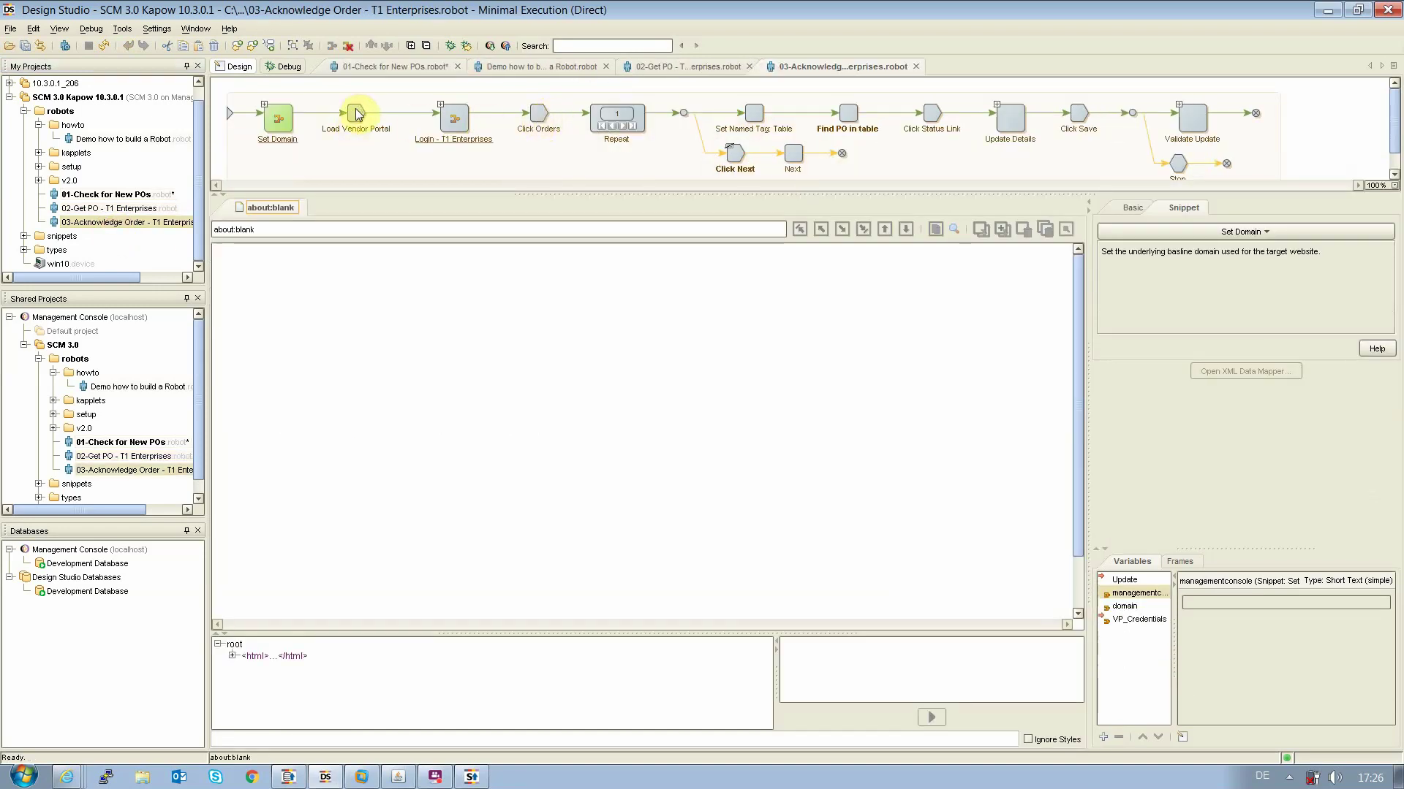
pyautogui.click(356, 113)
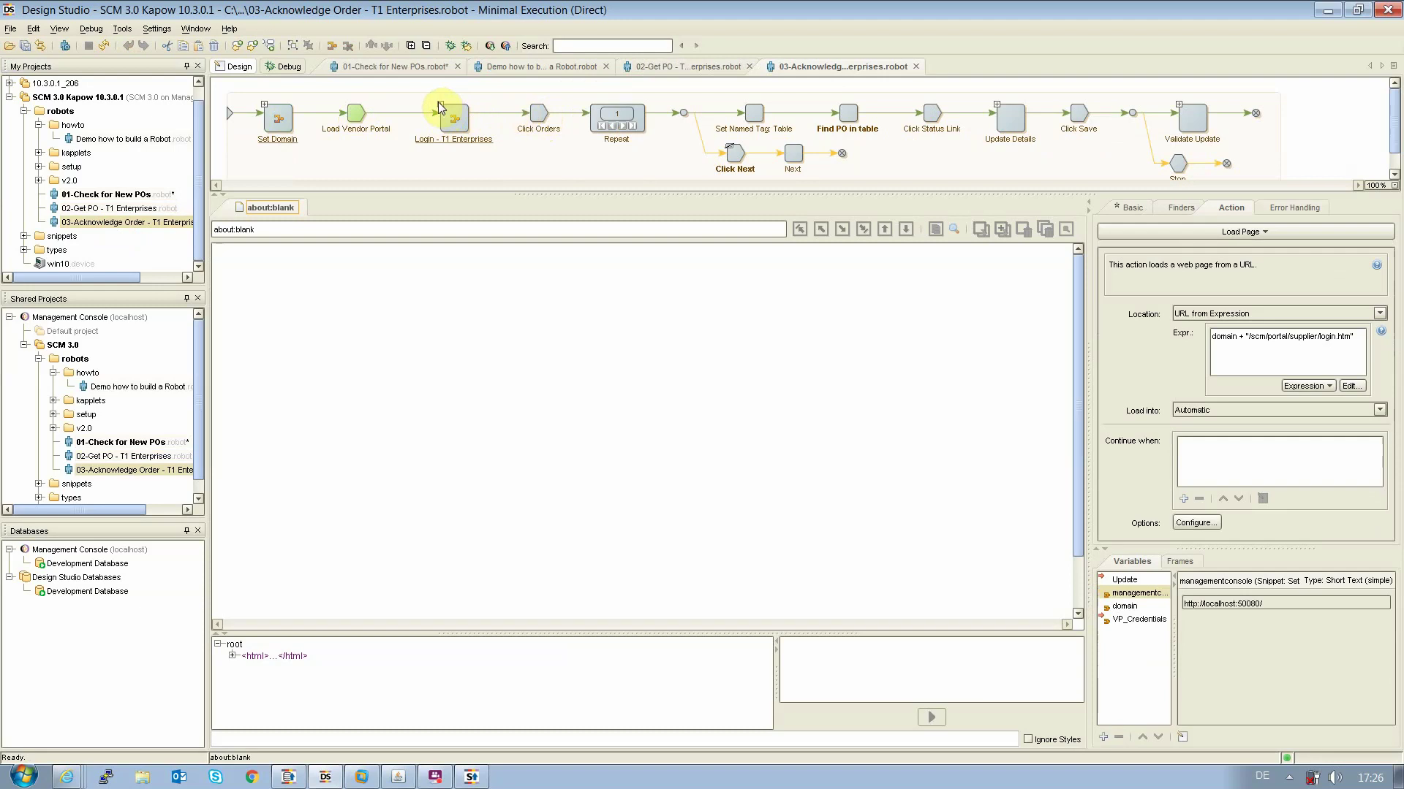
pyautogui.click(441, 119)
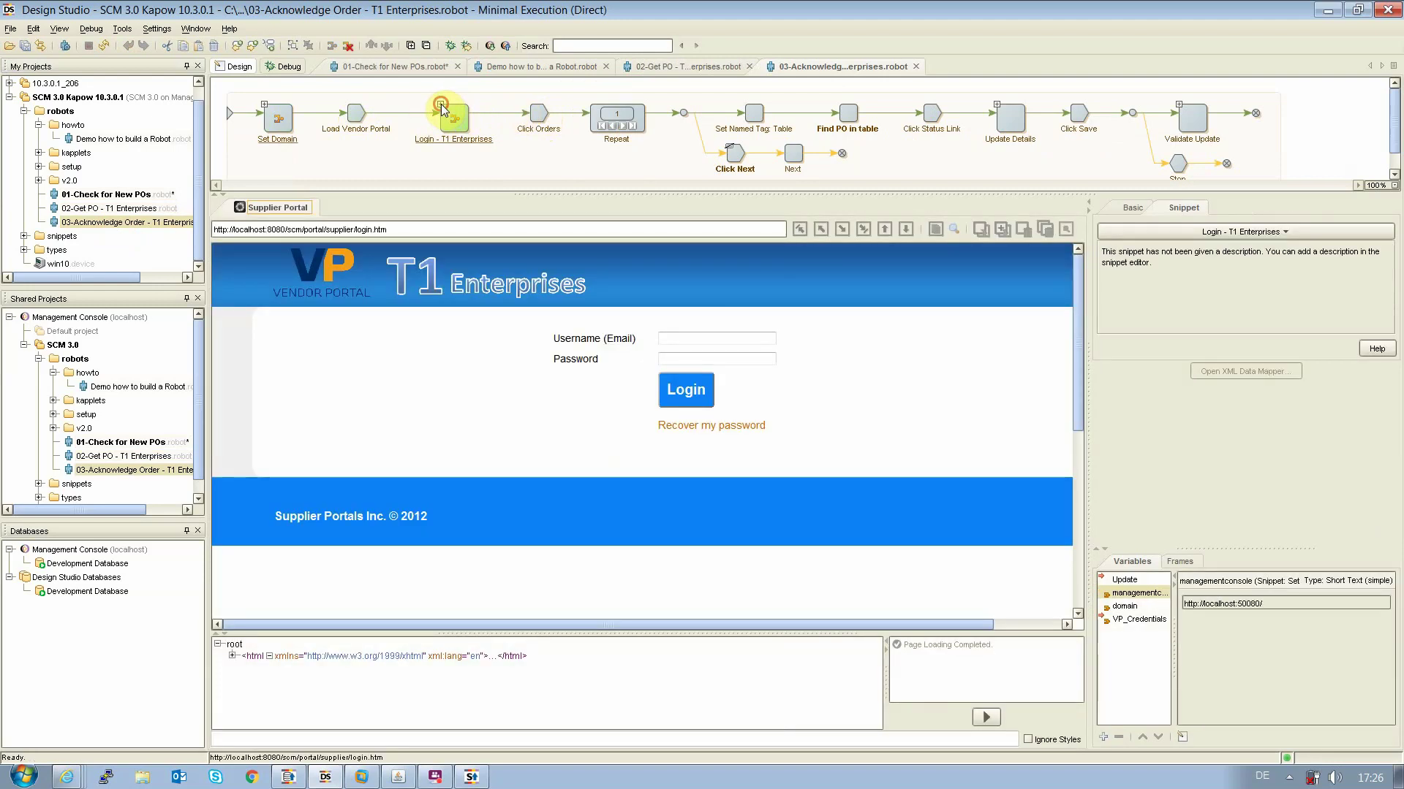
pyautogui.click(441, 104)
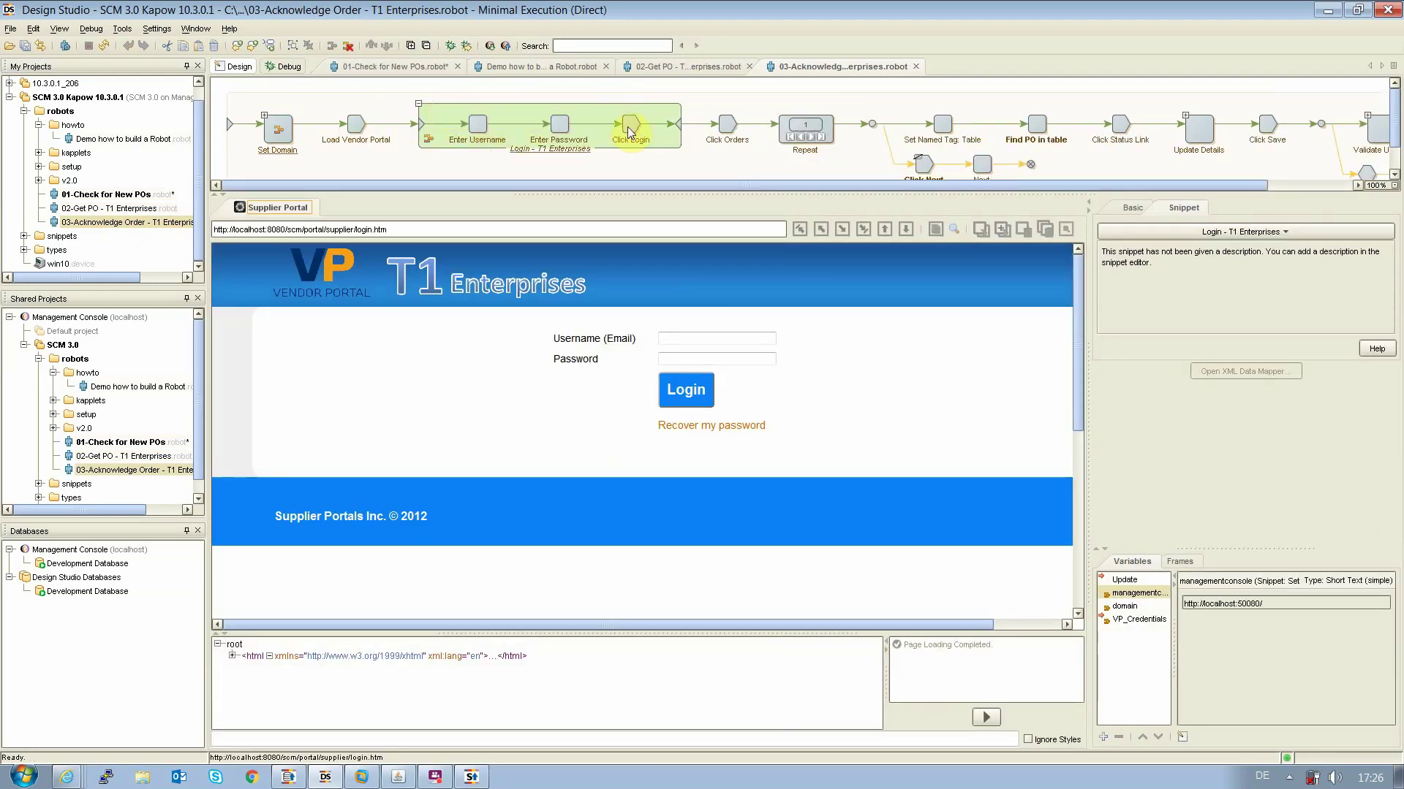
pyautogui.click(559, 126)
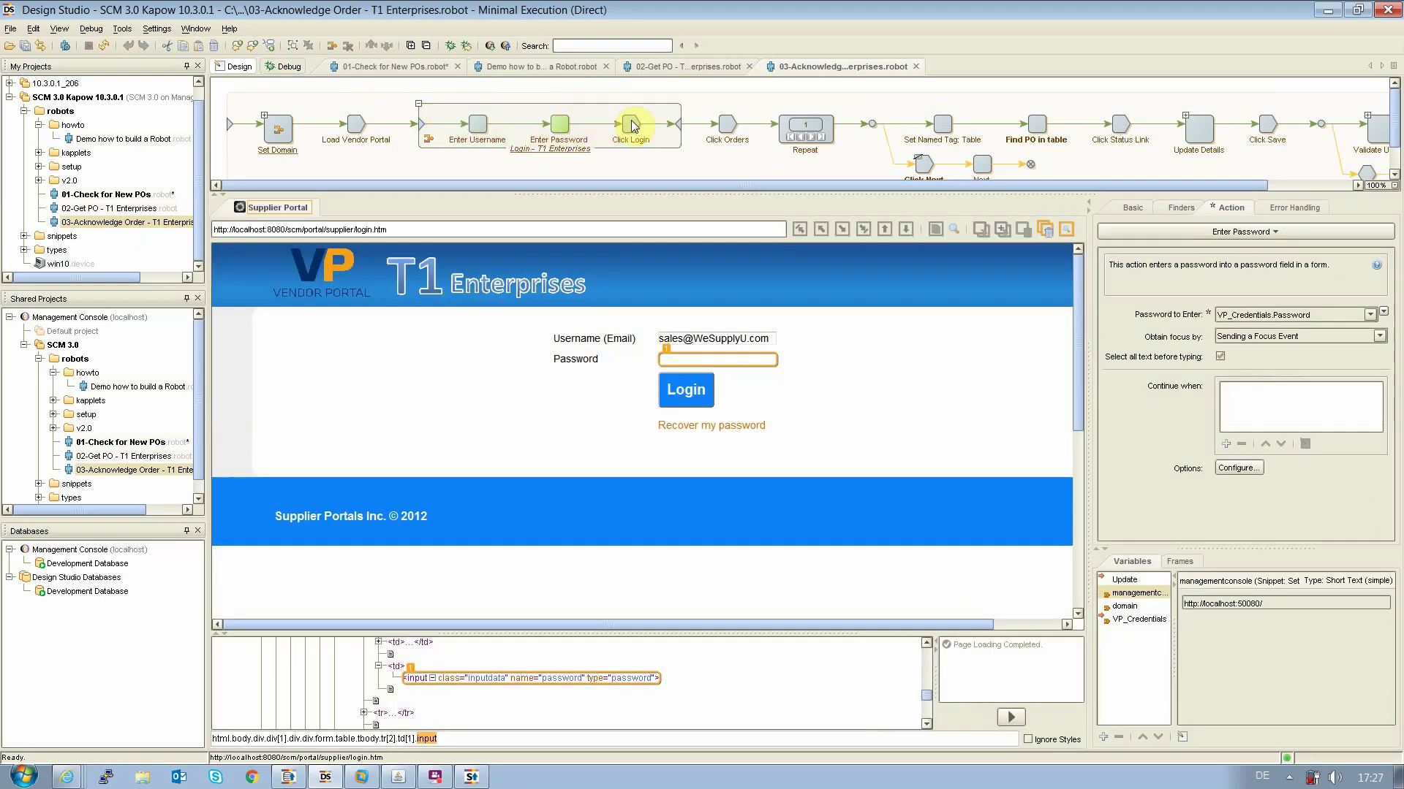
pyautogui.click(633, 126)
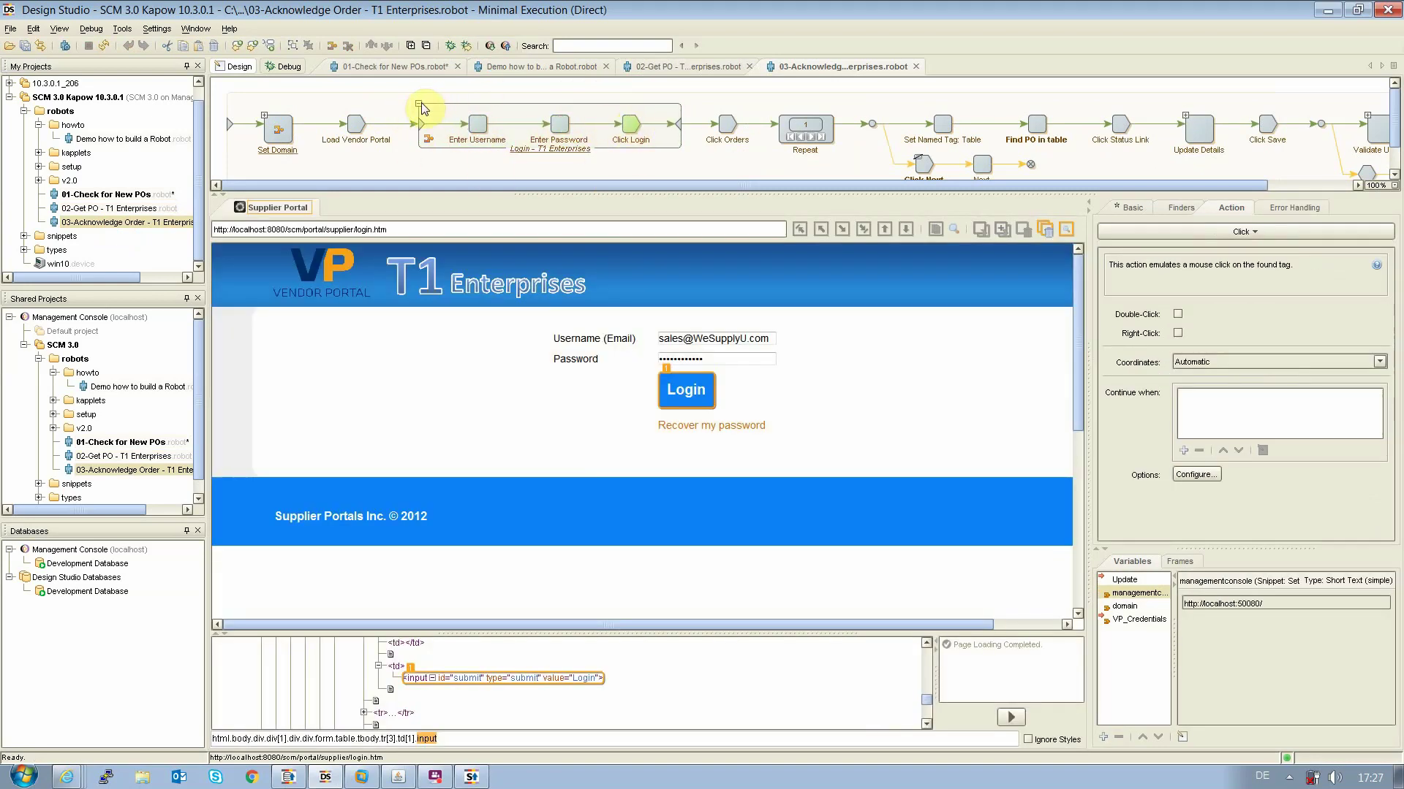
pyautogui.click(734, 130)
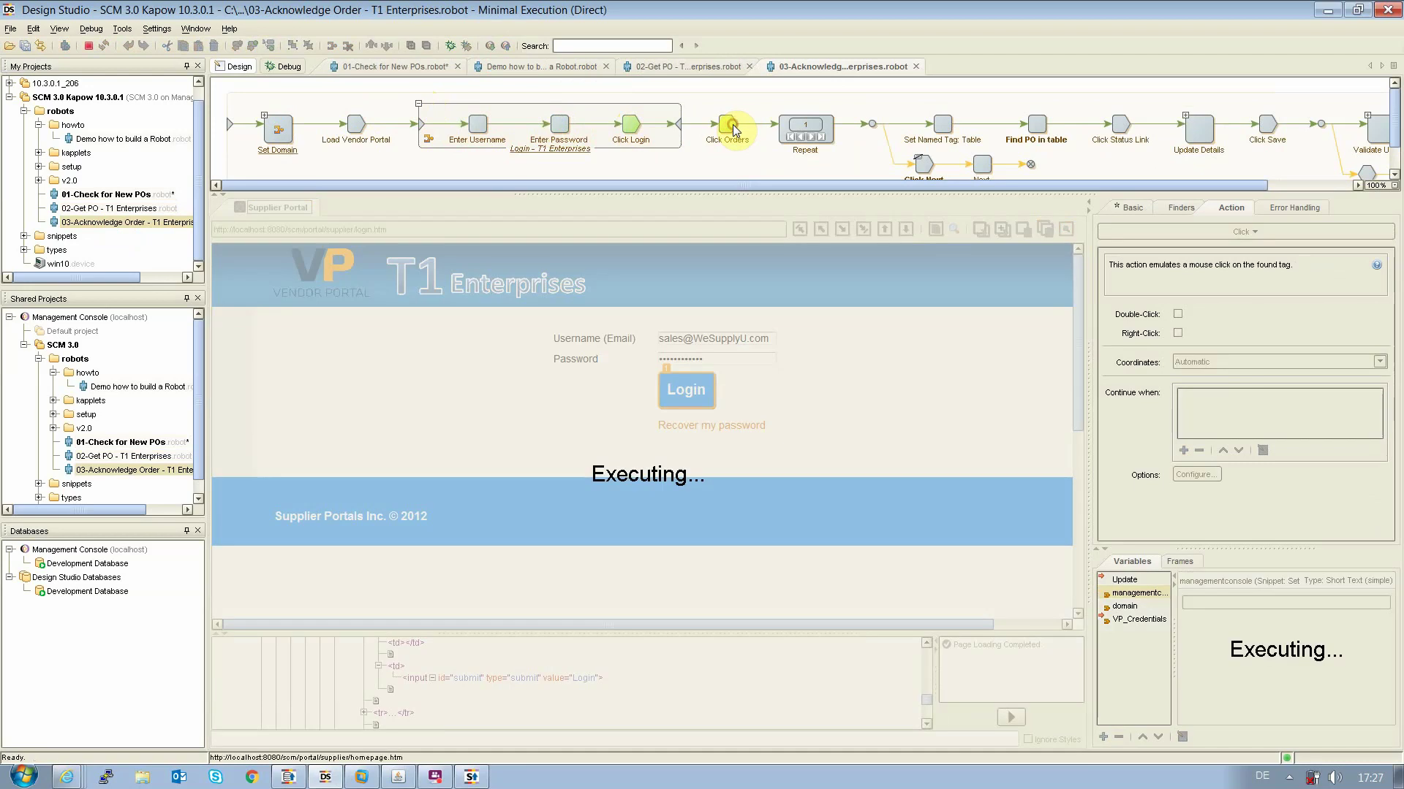
# Step through the order list to page 3 and open the PO-01277 detail page at the Accepted? test
pyautogui.click(829, 133)
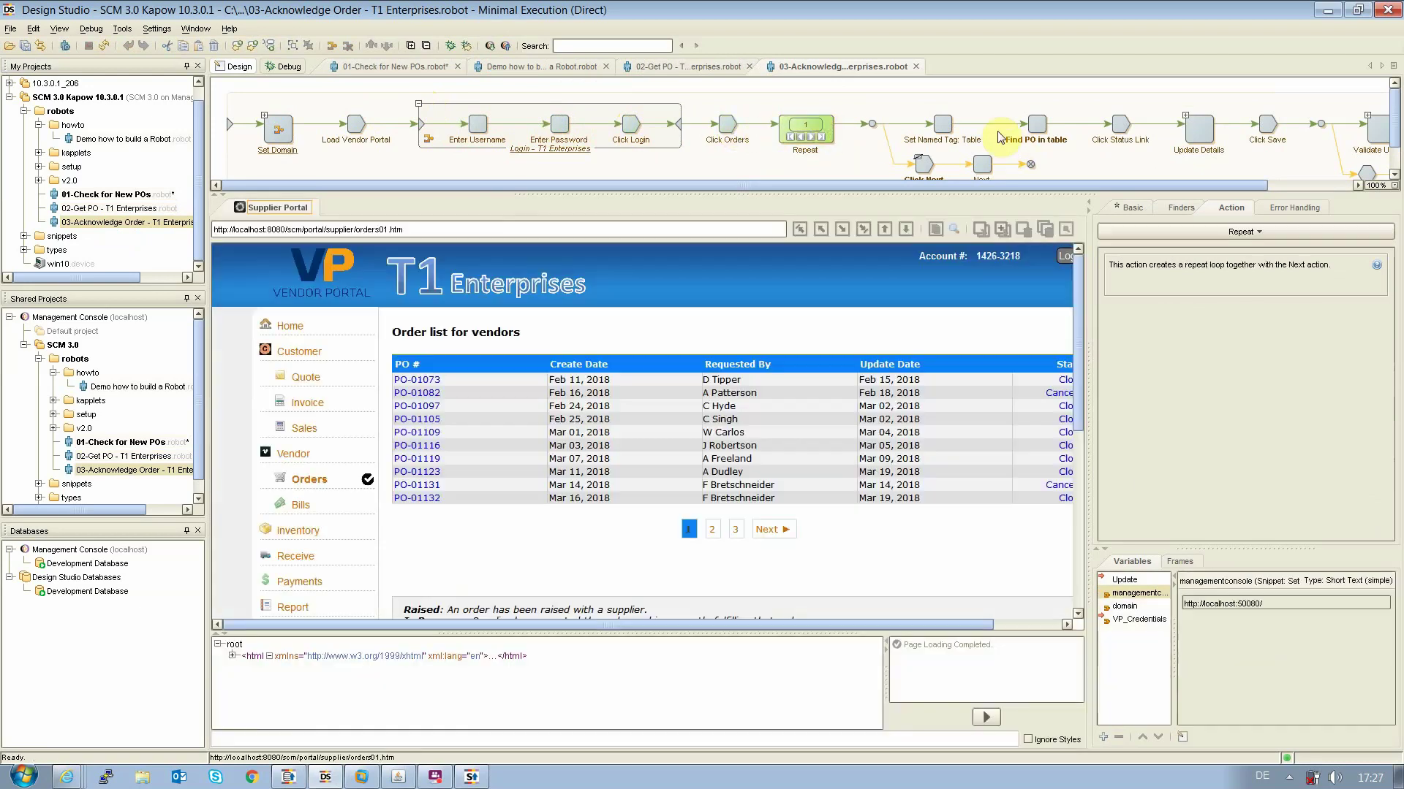
pyautogui.click(1036, 124)
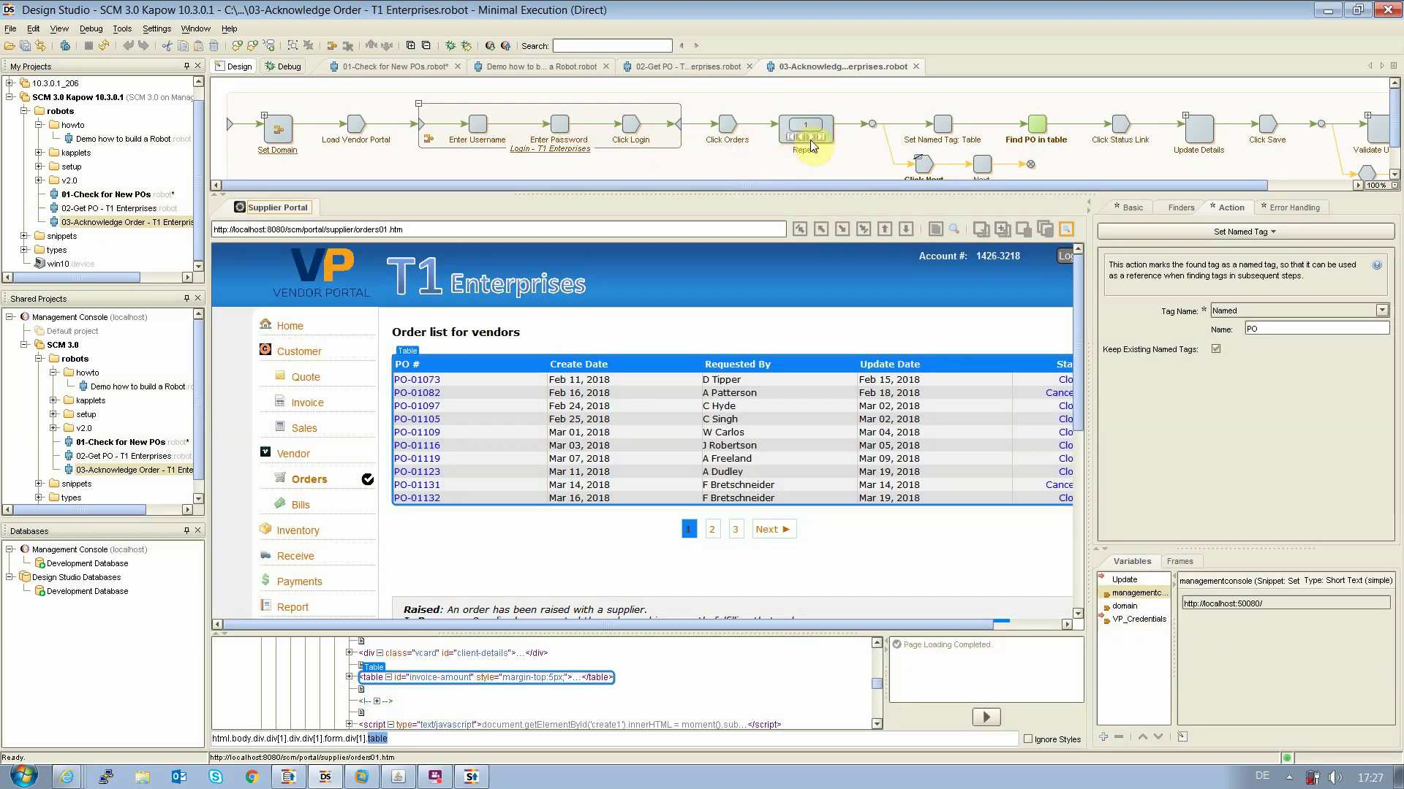
pyautogui.click(813, 139)
pyautogui.click(813, 140)
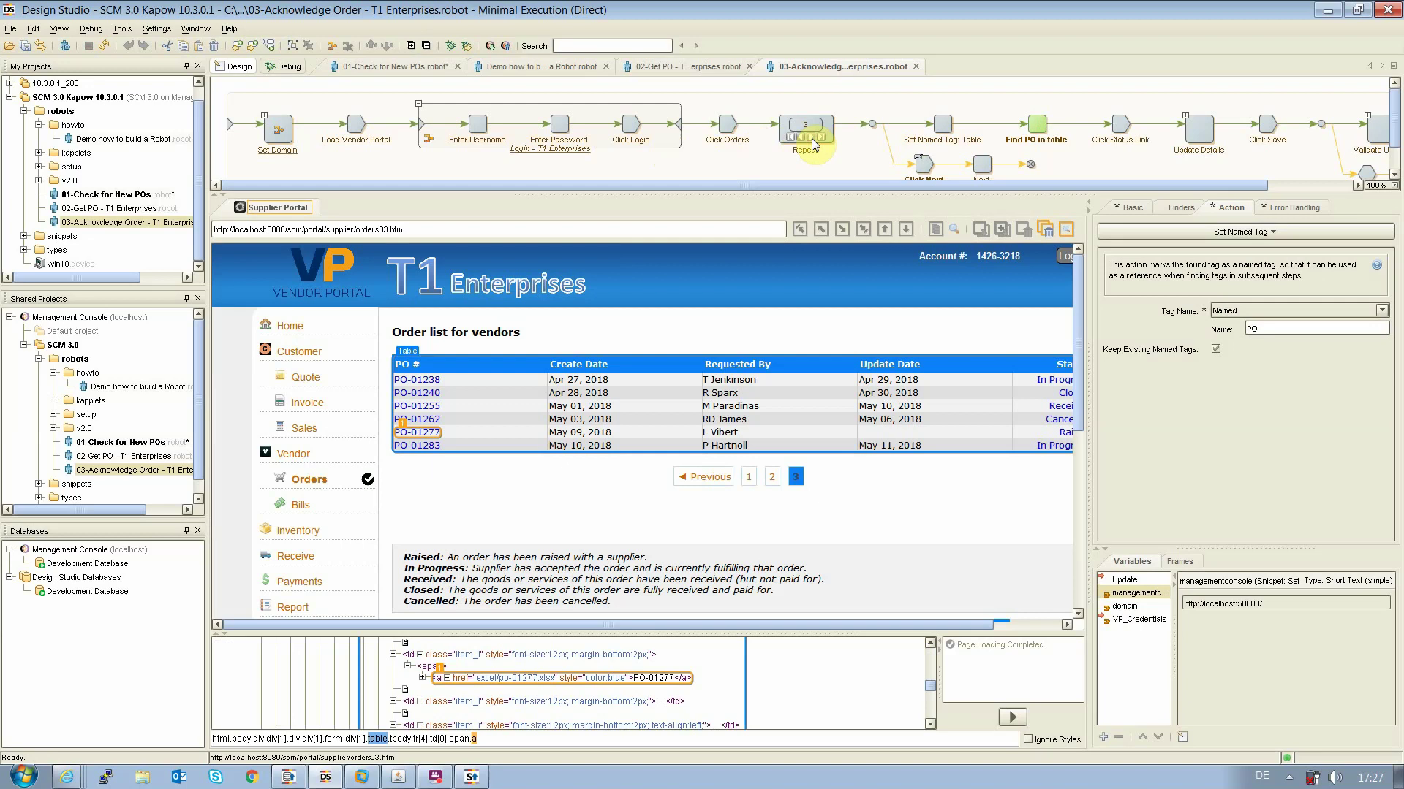
pyautogui.click(1117, 134)
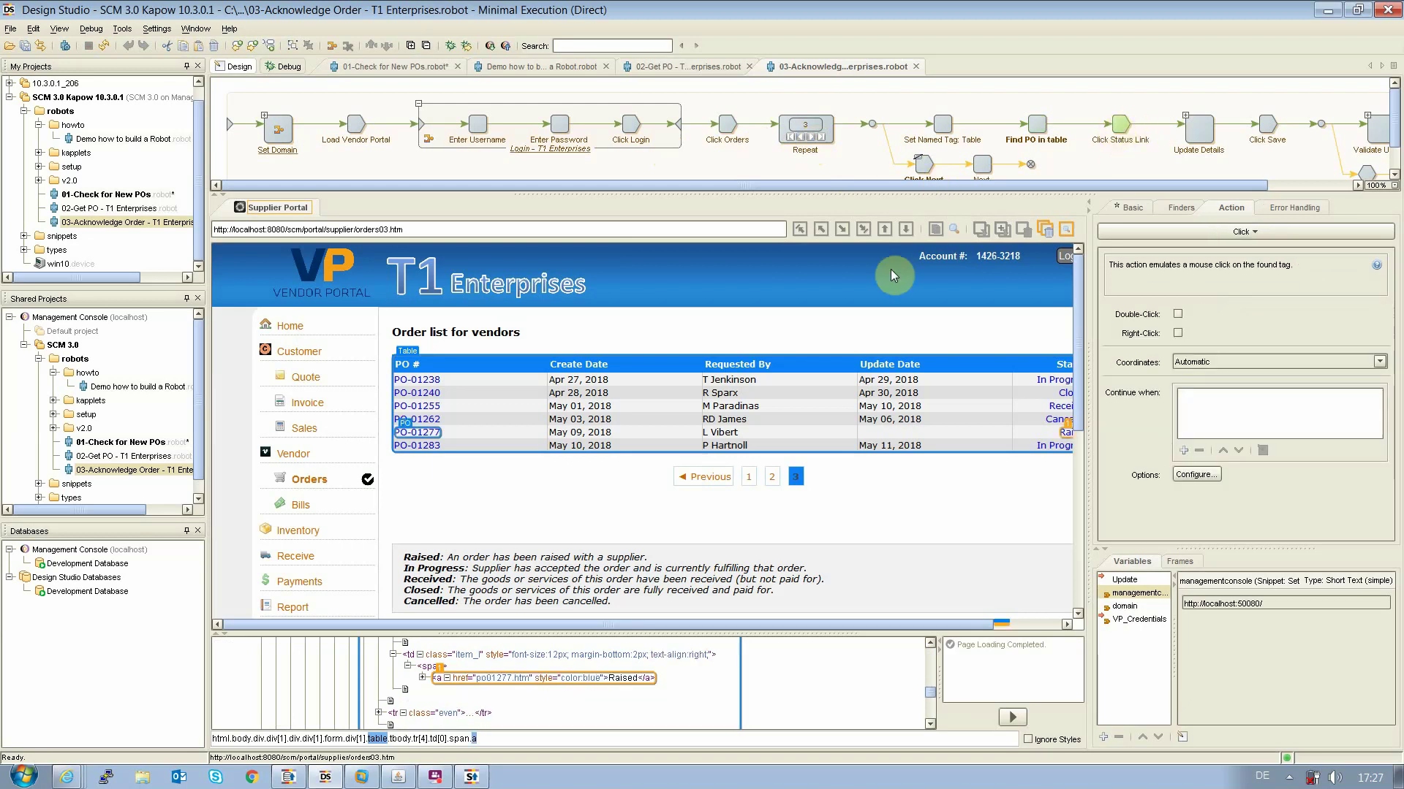
pyautogui.moveTo(800, 624); pyautogui.dragTo(861, 628)
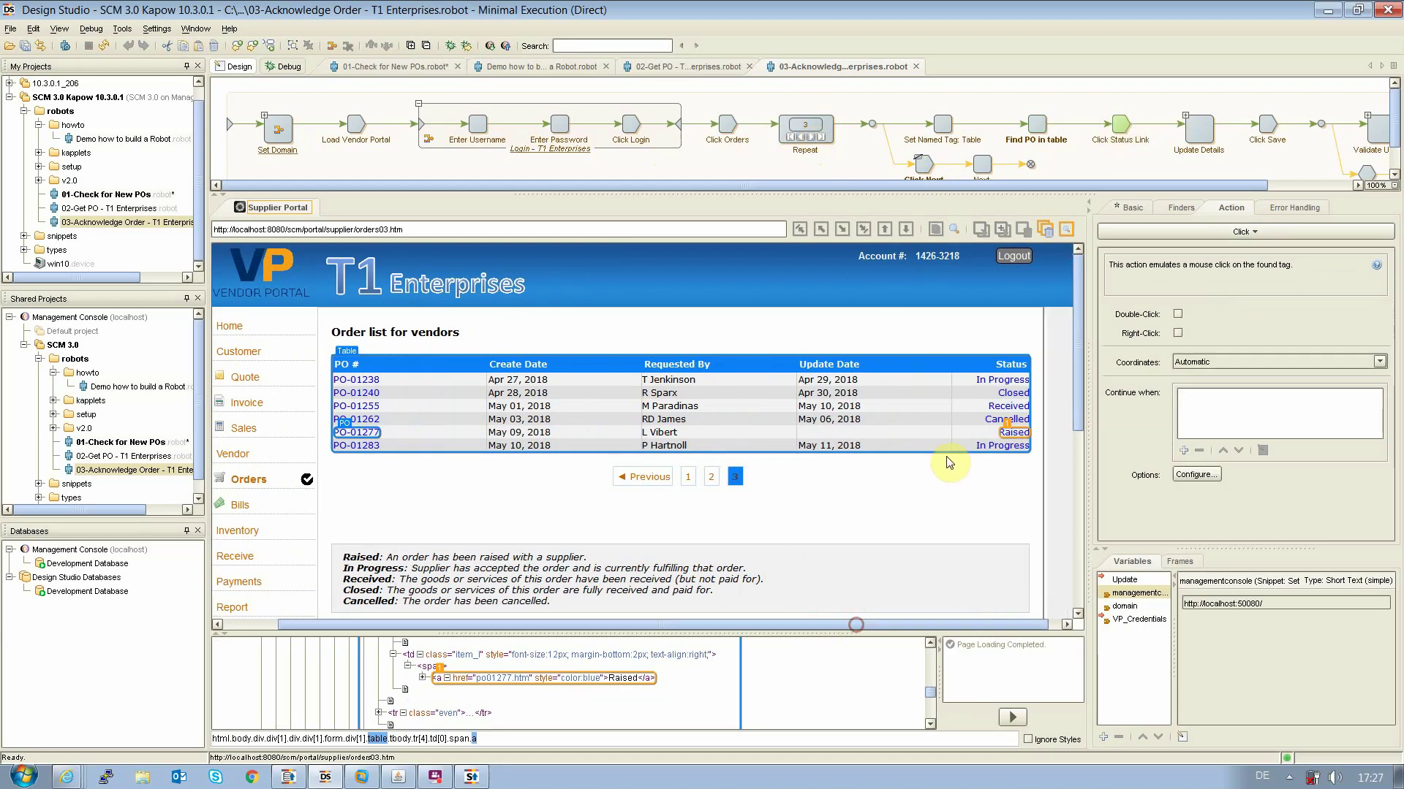
pyautogui.click(1178, 107)
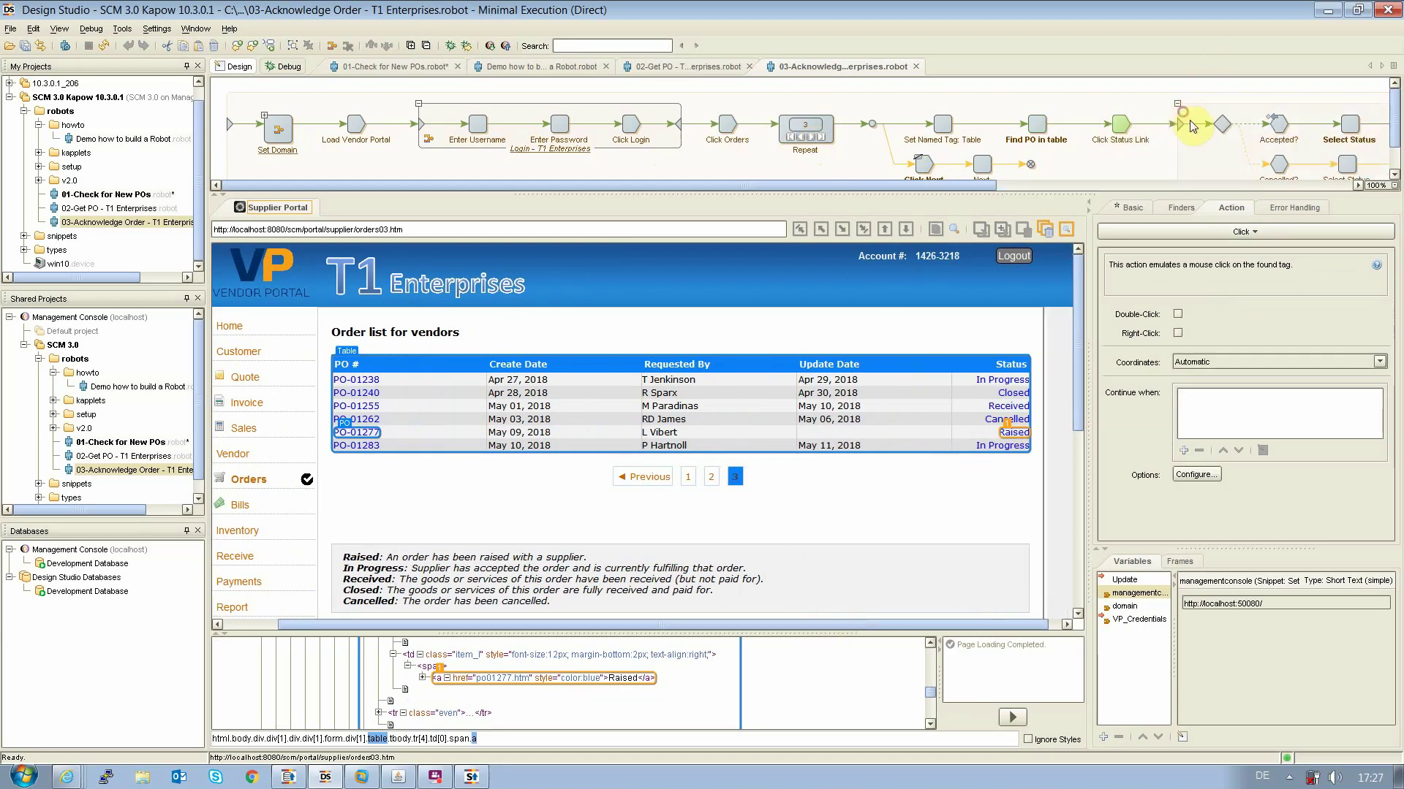
pyautogui.click(1277, 124)
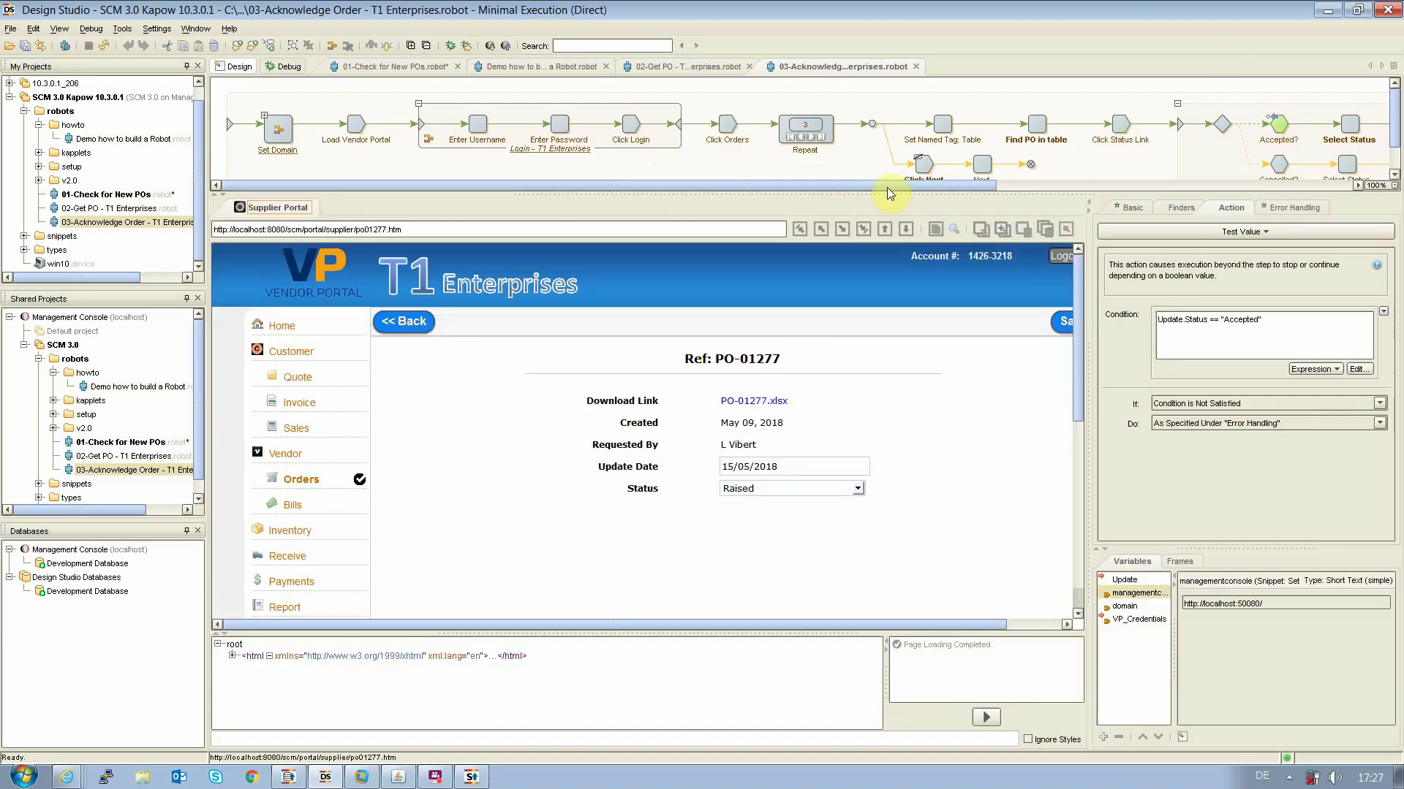
pyautogui.moveTo(890, 194); pyautogui.dragTo(1044, 226)
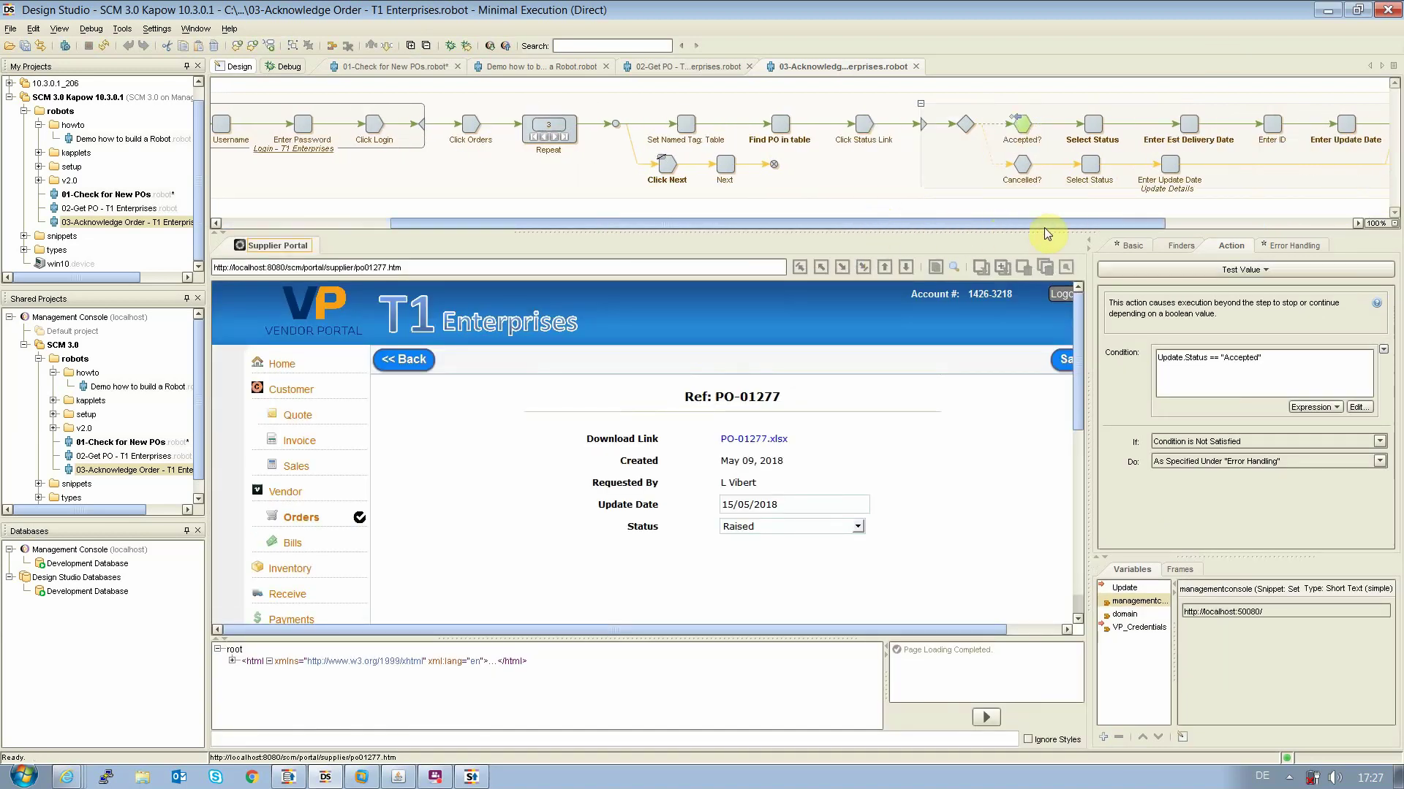
# Review the Select Status conversion mapping Accepted to In Progress and browse the converter list without changes
pyautogui.click(1088, 128)
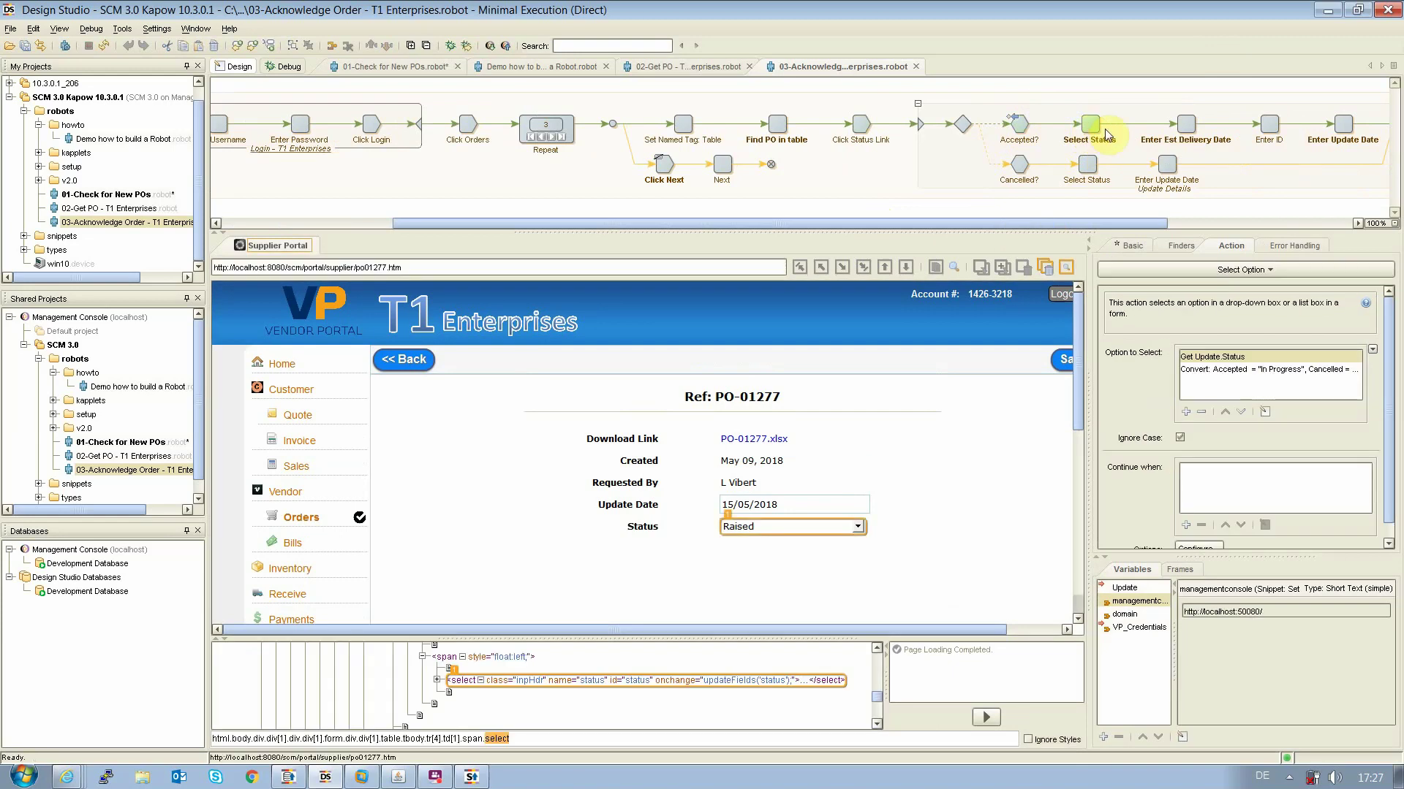
pyautogui.doubleClick(1240, 371)
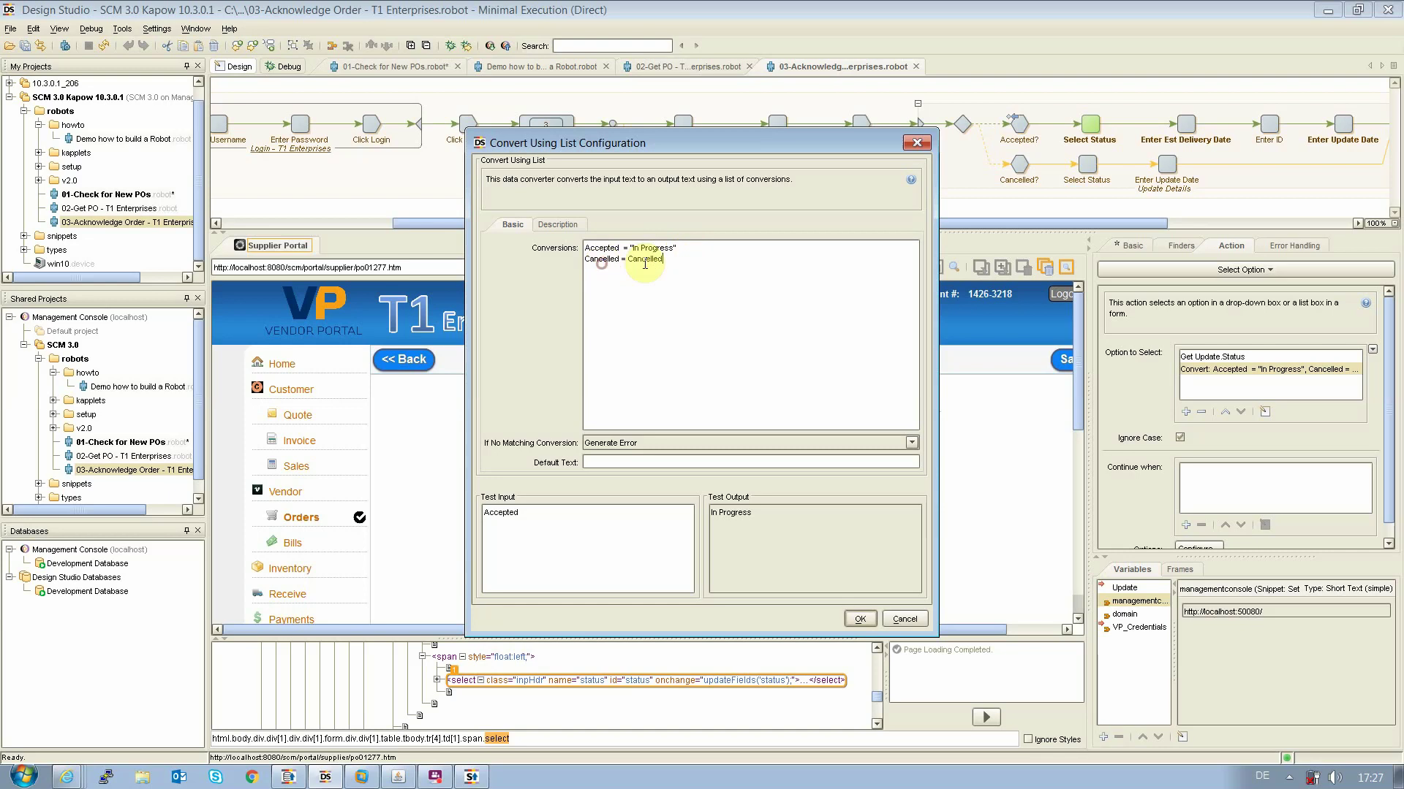
pyautogui.click(660, 261)
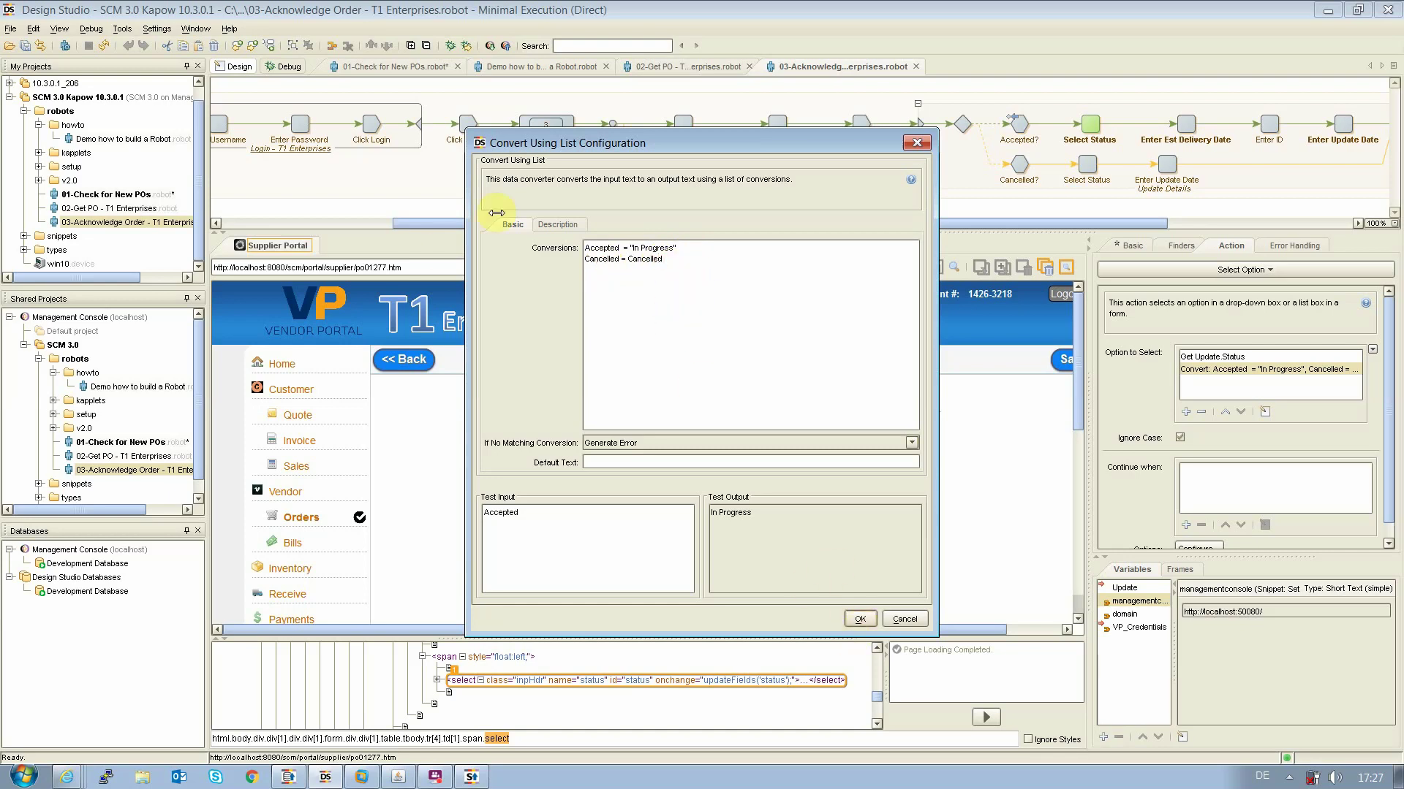
pyautogui.click(861, 619)
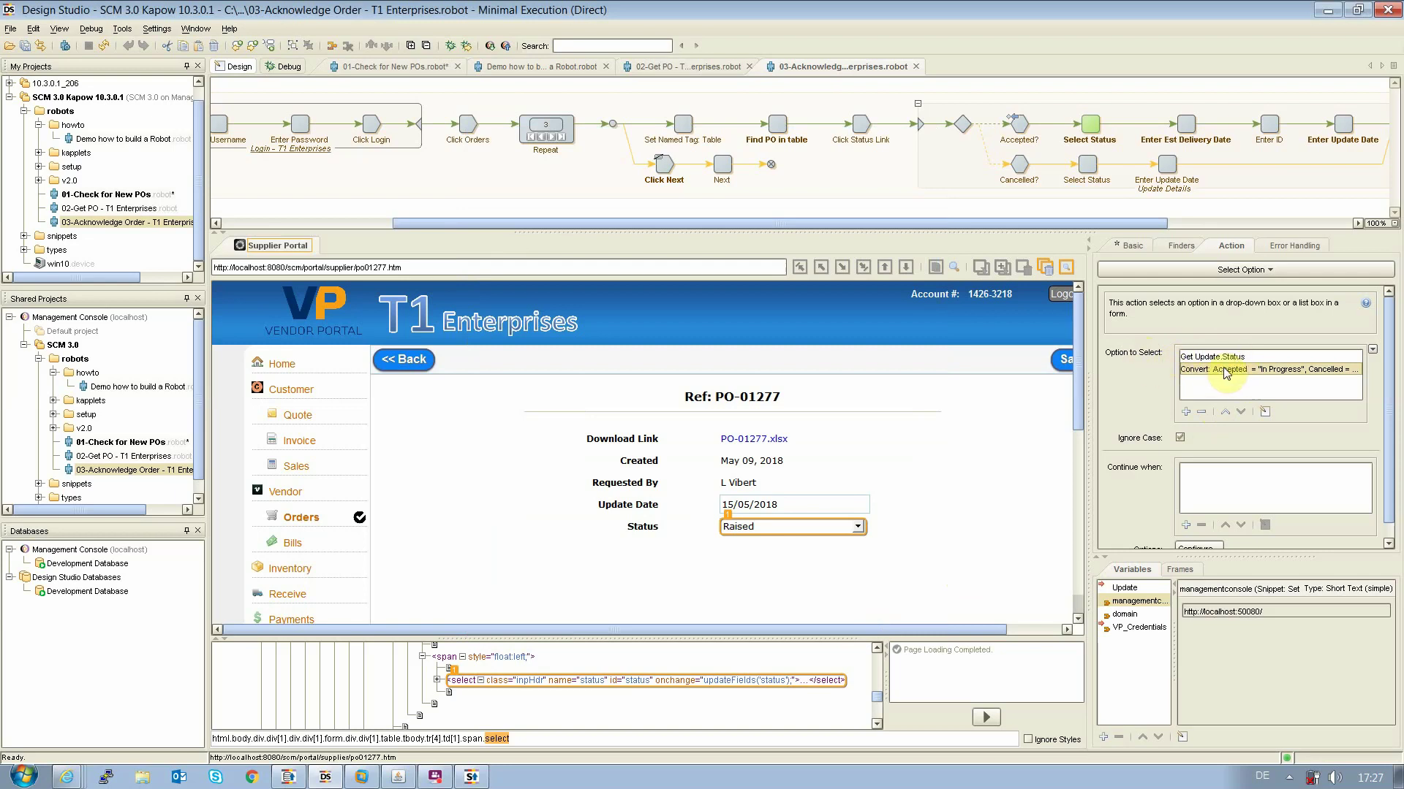
pyautogui.click(1185, 411)
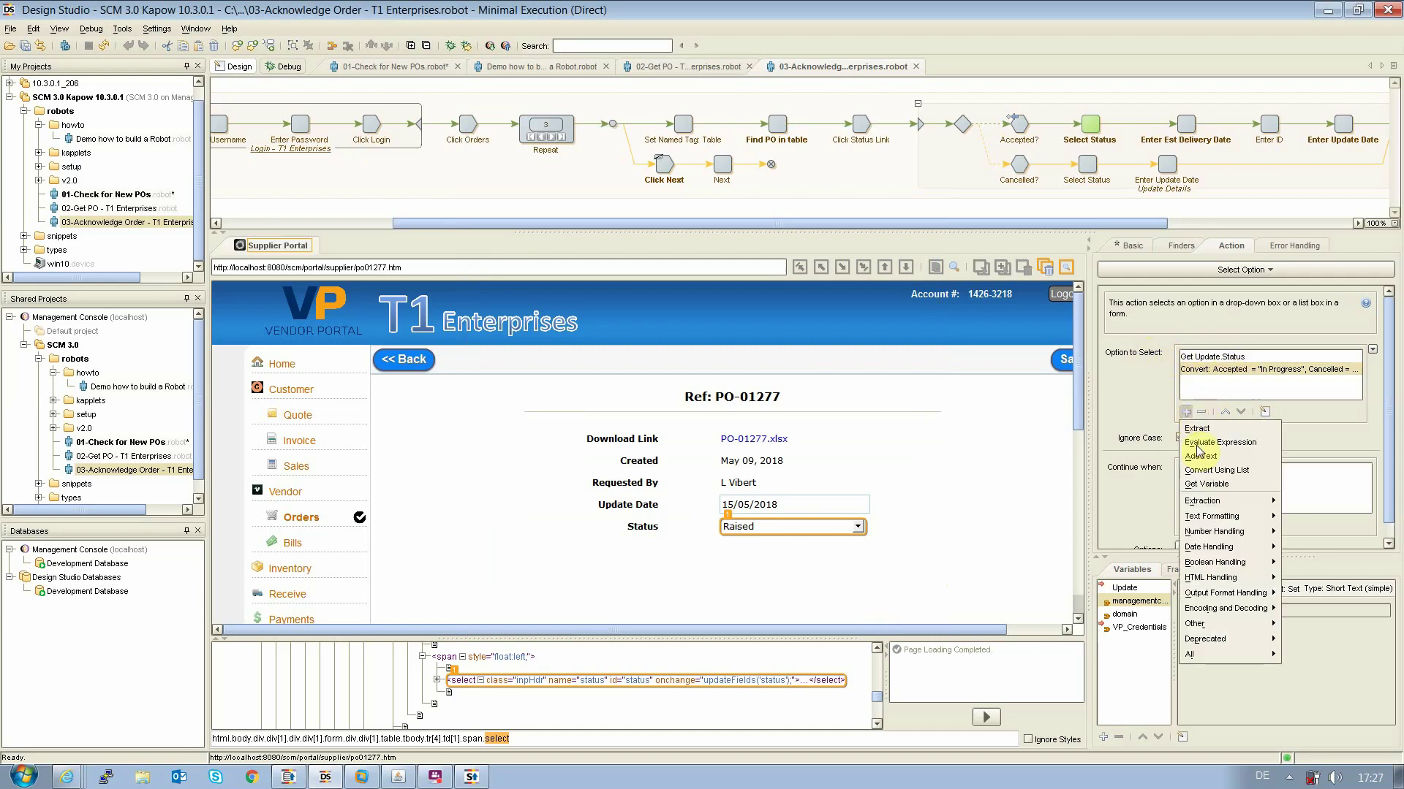
pyautogui.moveTo(1214, 523)
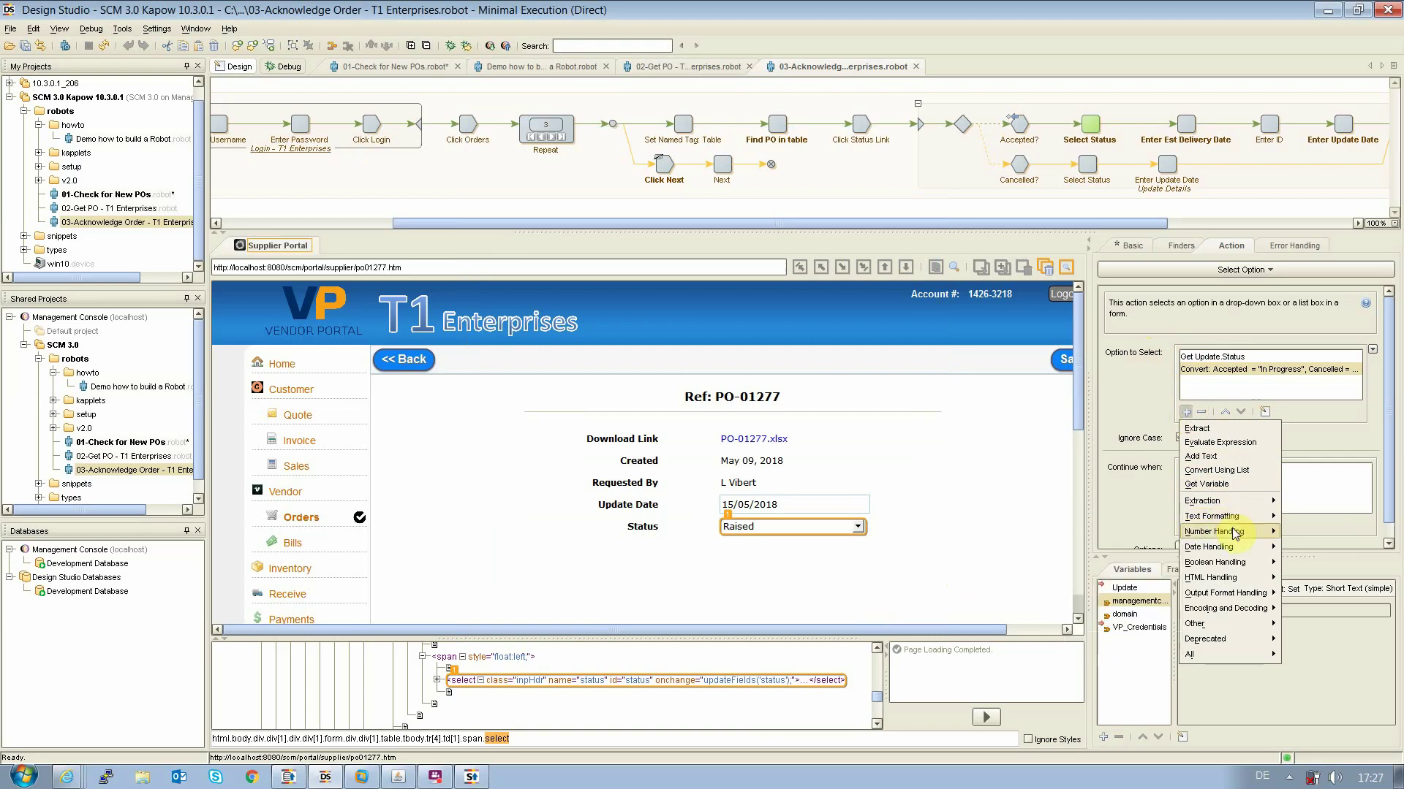
pyautogui.moveTo(1235, 553)
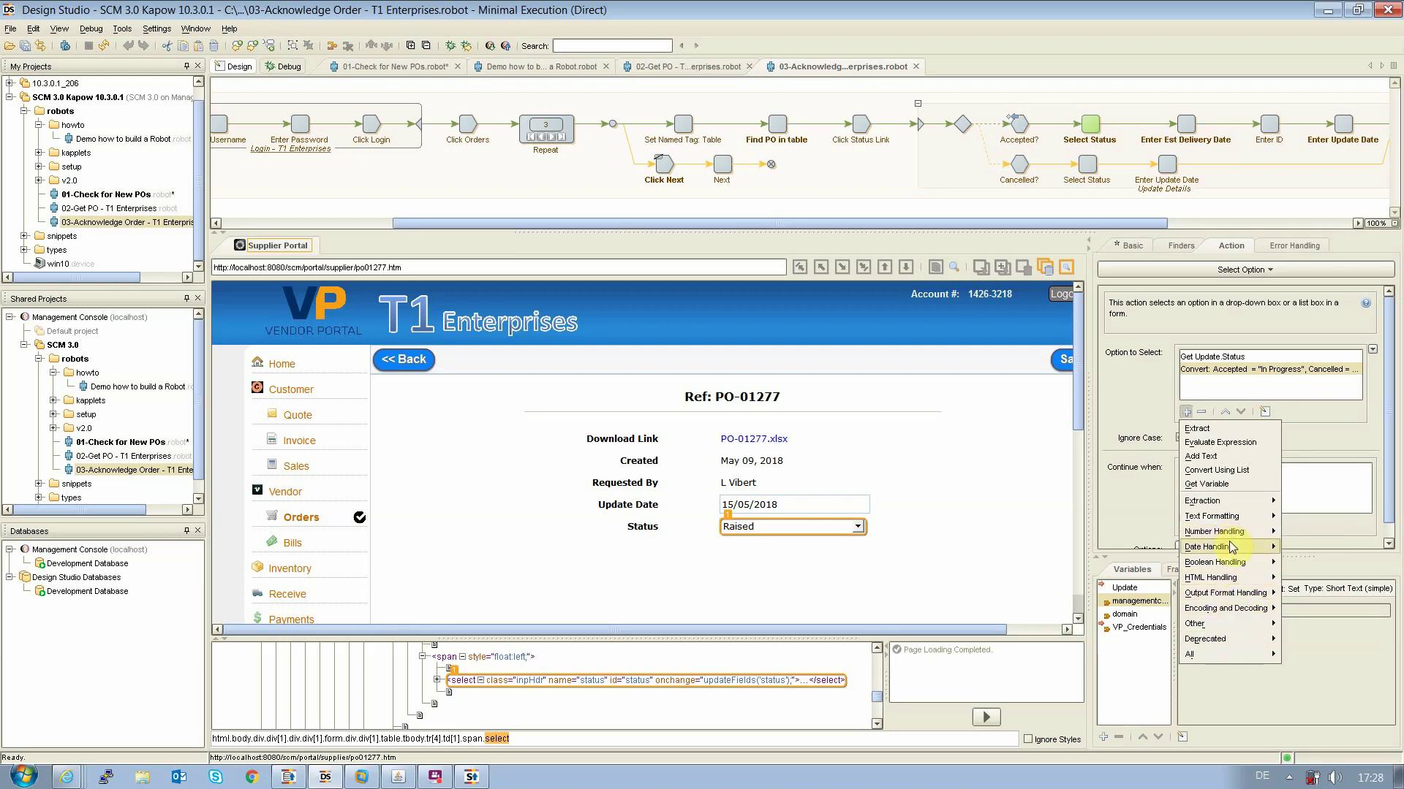
pyautogui.click(1145, 420)
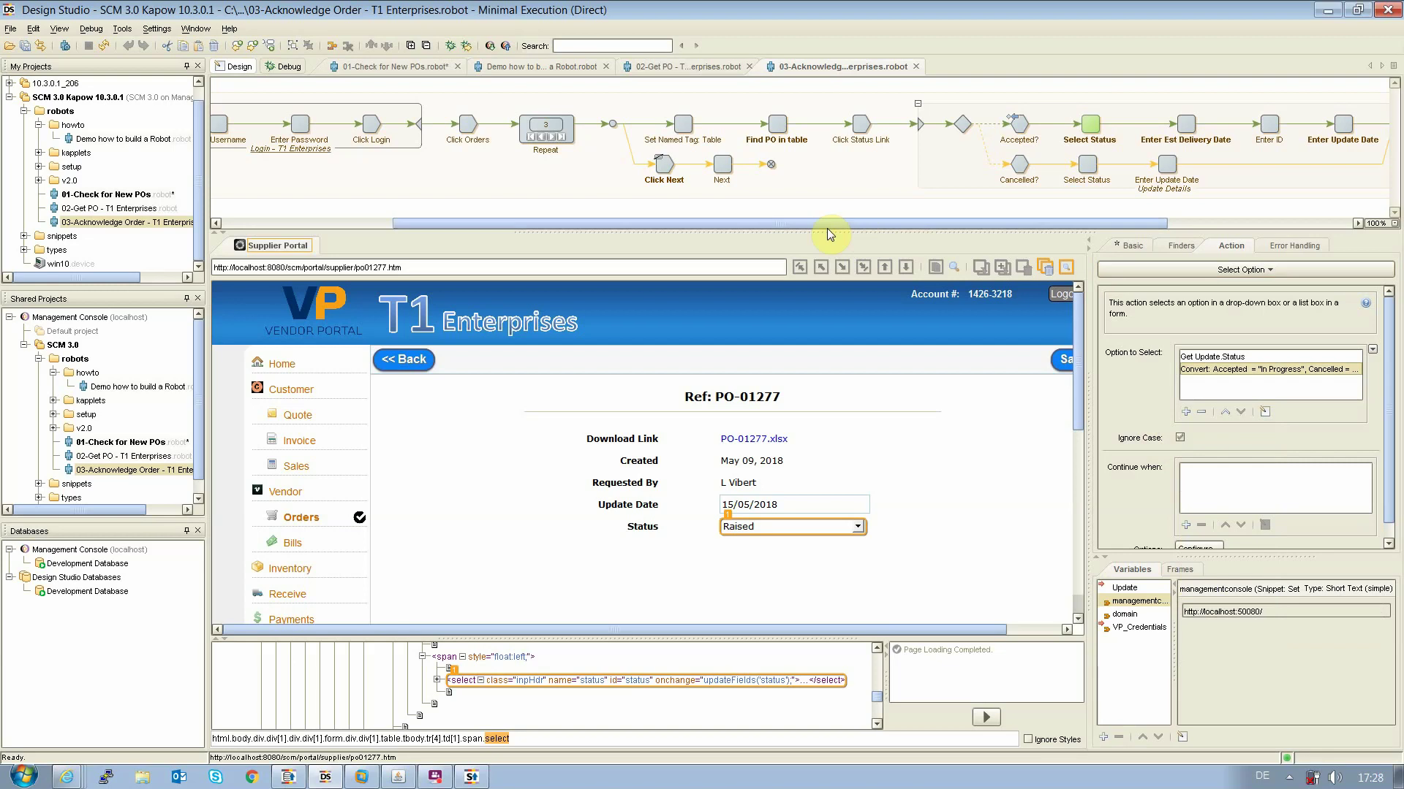
# Fill in delivery date, vendor reference and update date, save the PO-01277 update, and run to End
pyautogui.moveTo(826, 222); pyautogui.dragTo(1060, 242)
pyautogui.click(907, 125)
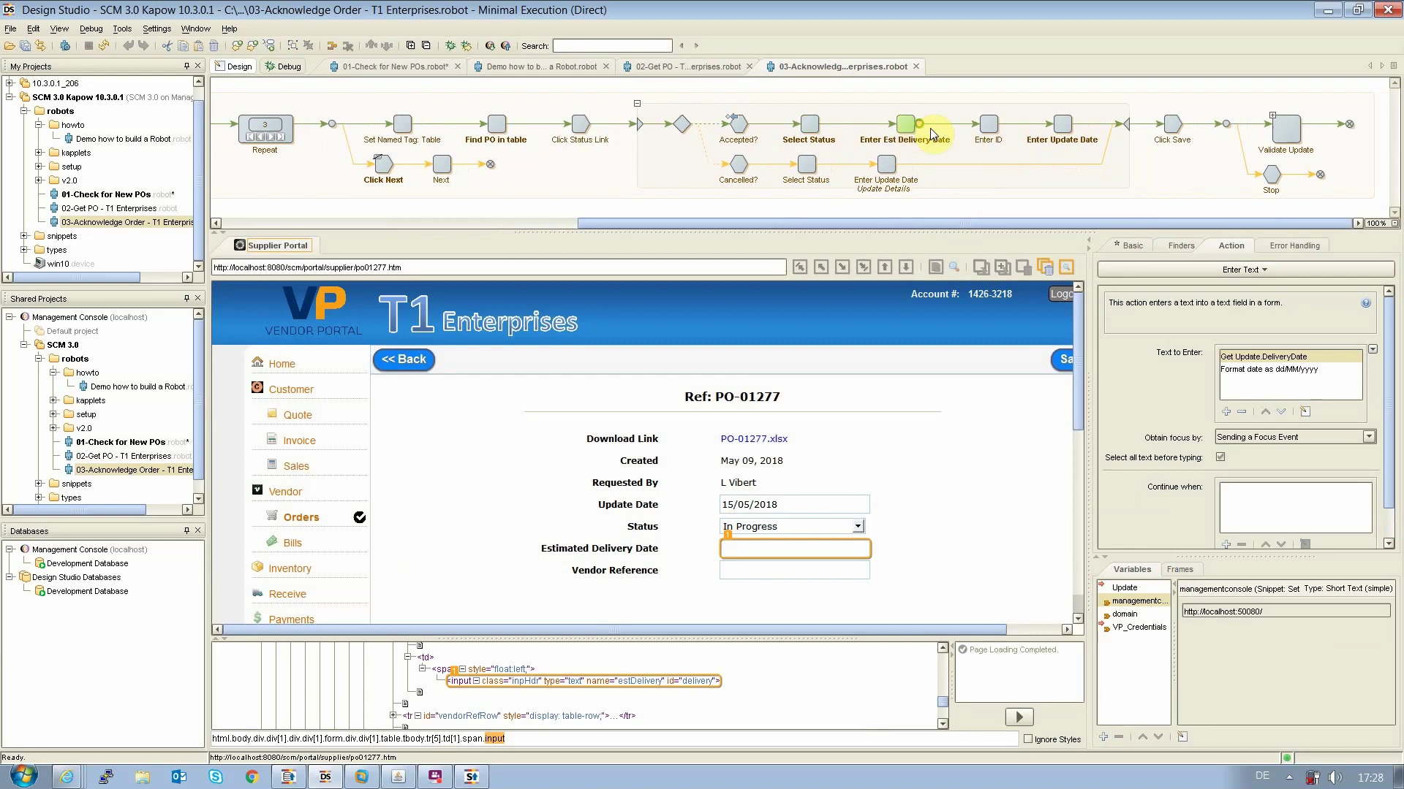
pyautogui.click(989, 128)
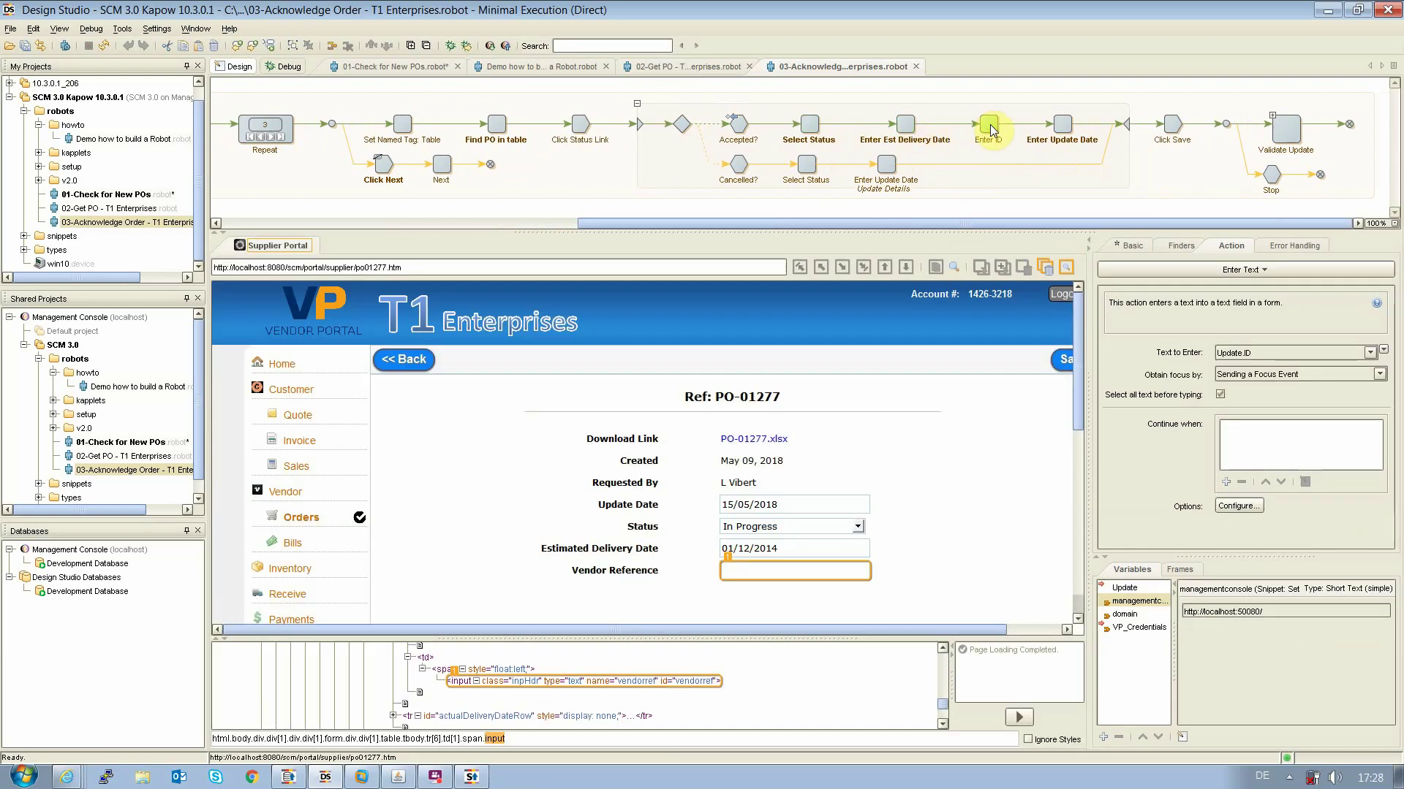
pyautogui.click(1064, 125)
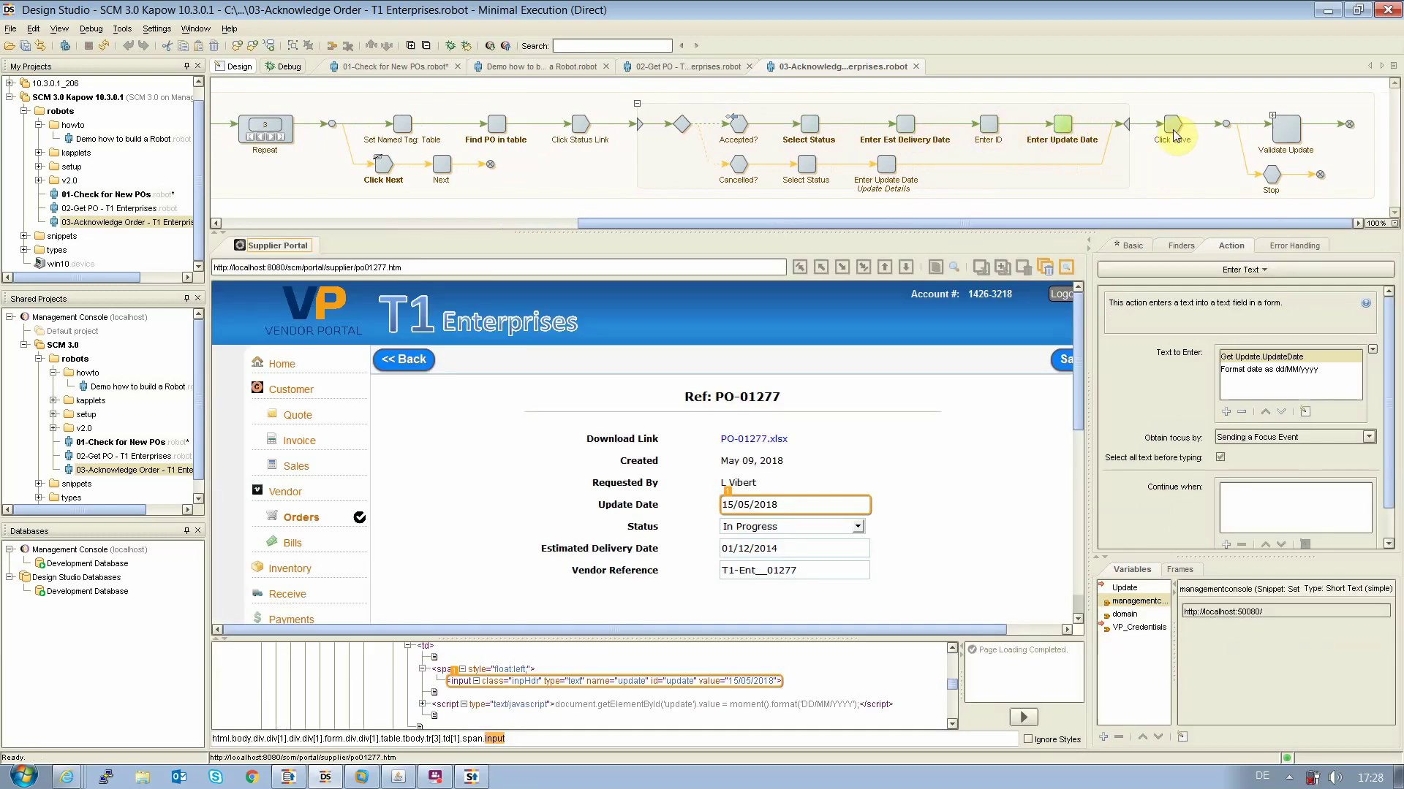
pyautogui.click(1173, 126)
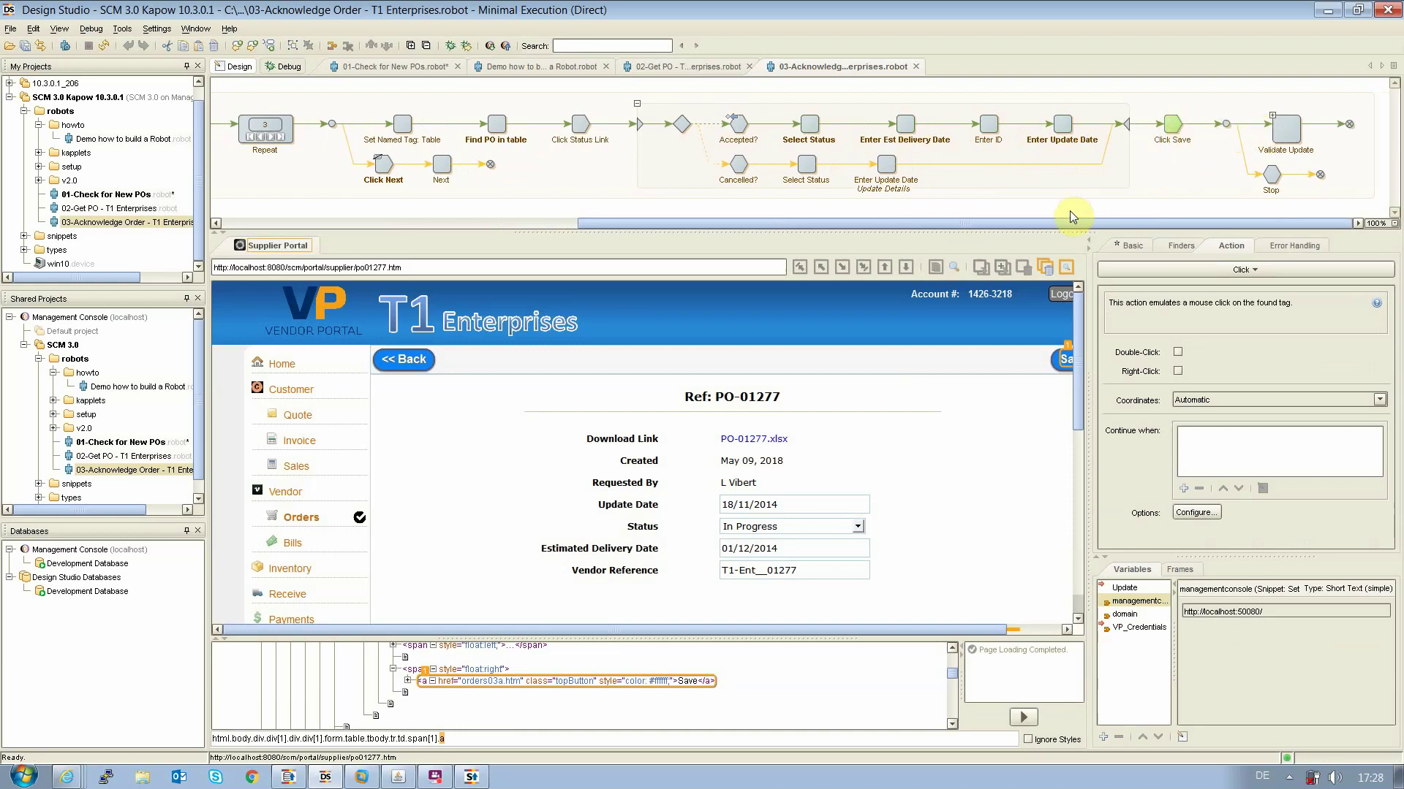
pyautogui.click(1281, 128)
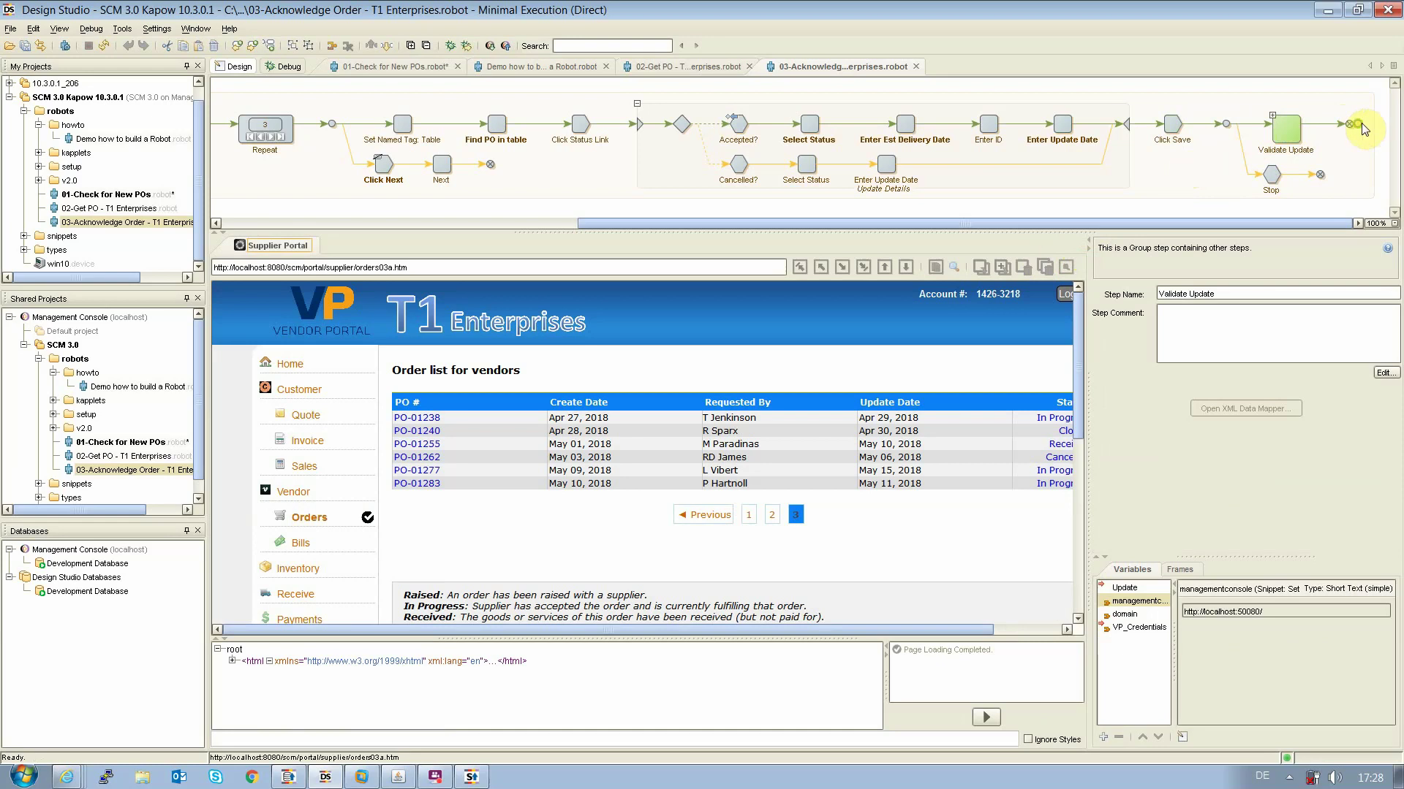
pyautogui.click(1346, 126)
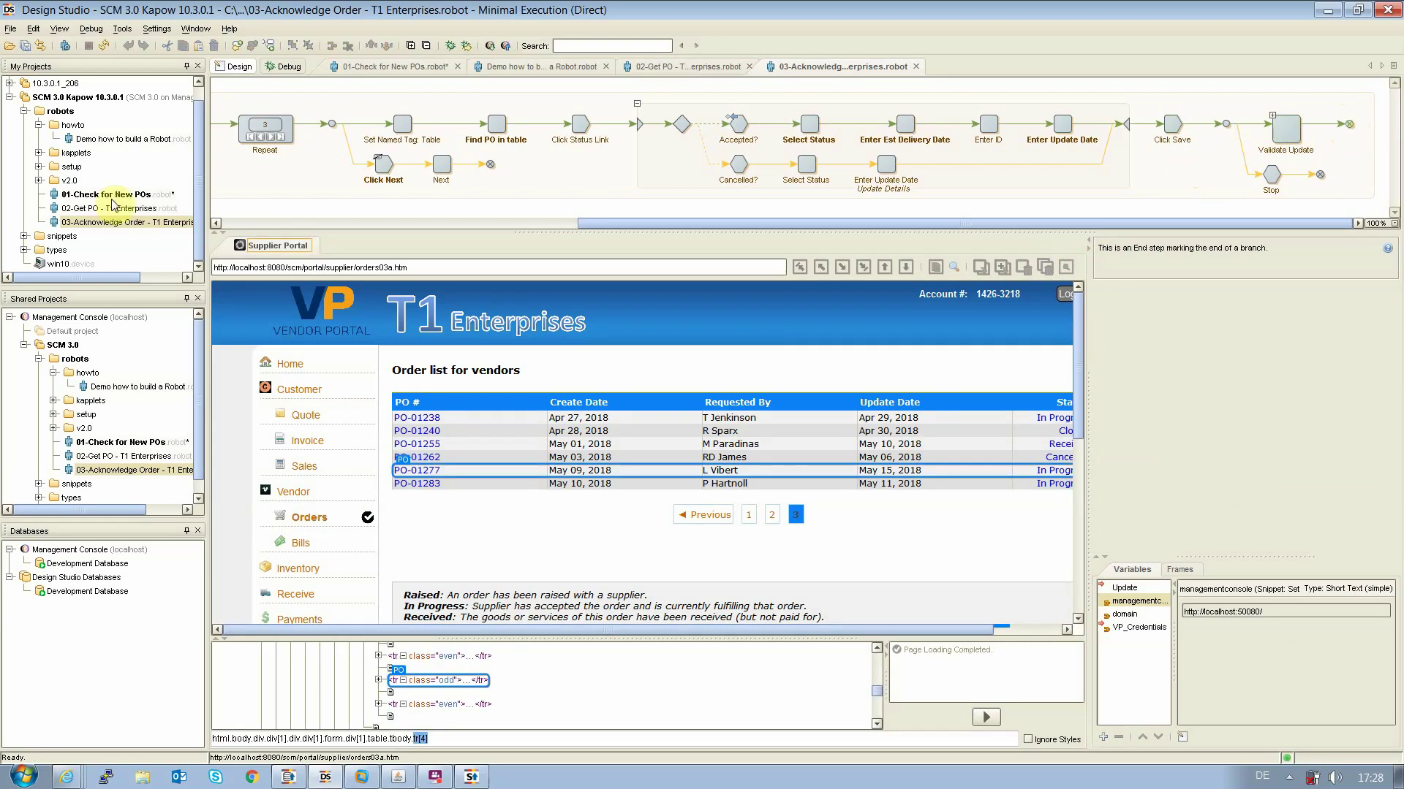
# Close the 02-Get PO and 03-Acknowledge Order robots and put 01-Check for New POs in Debug mode
pyautogui.click(419, 68)
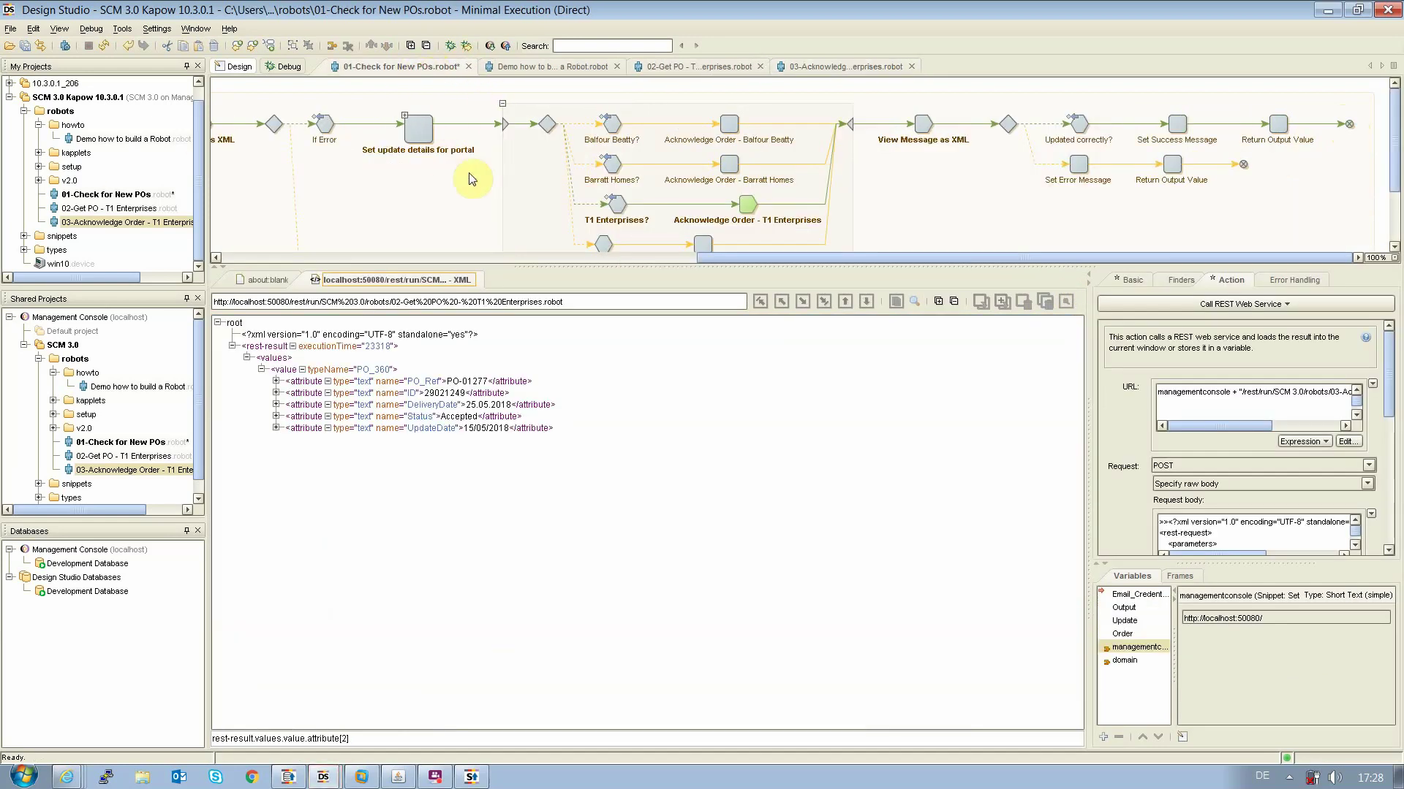
pyautogui.click(758, 66)
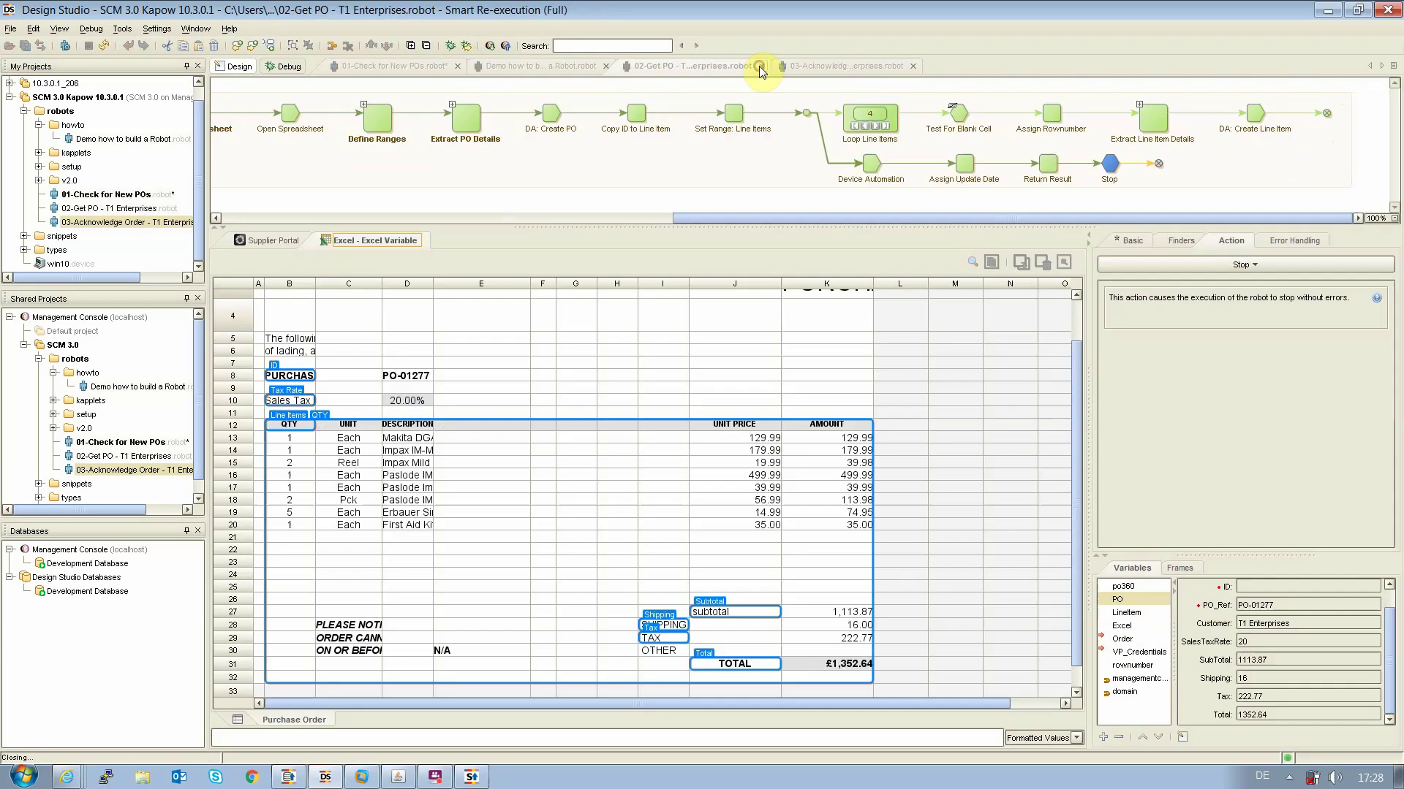
pyautogui.click(769, 65)
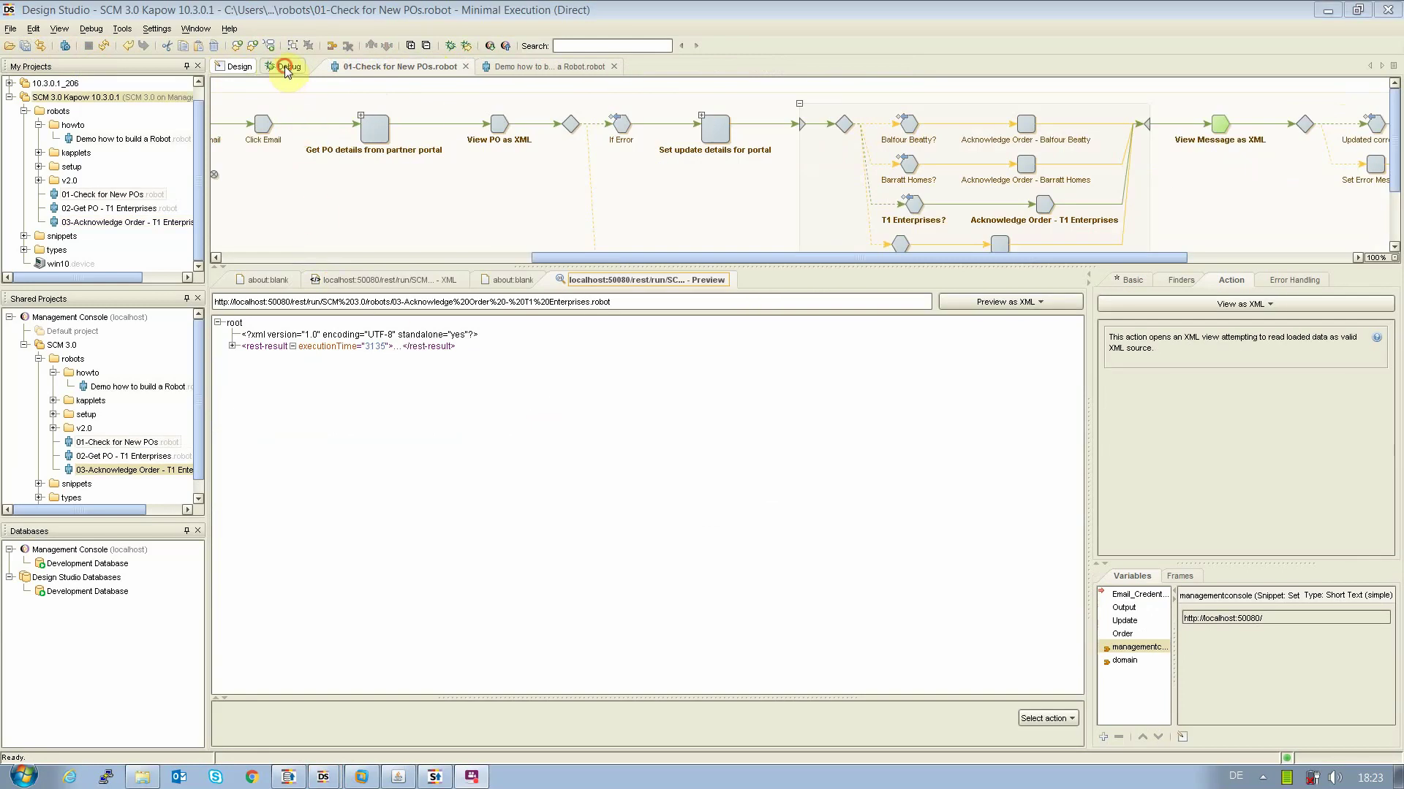
pyautogui.click(285, 68)
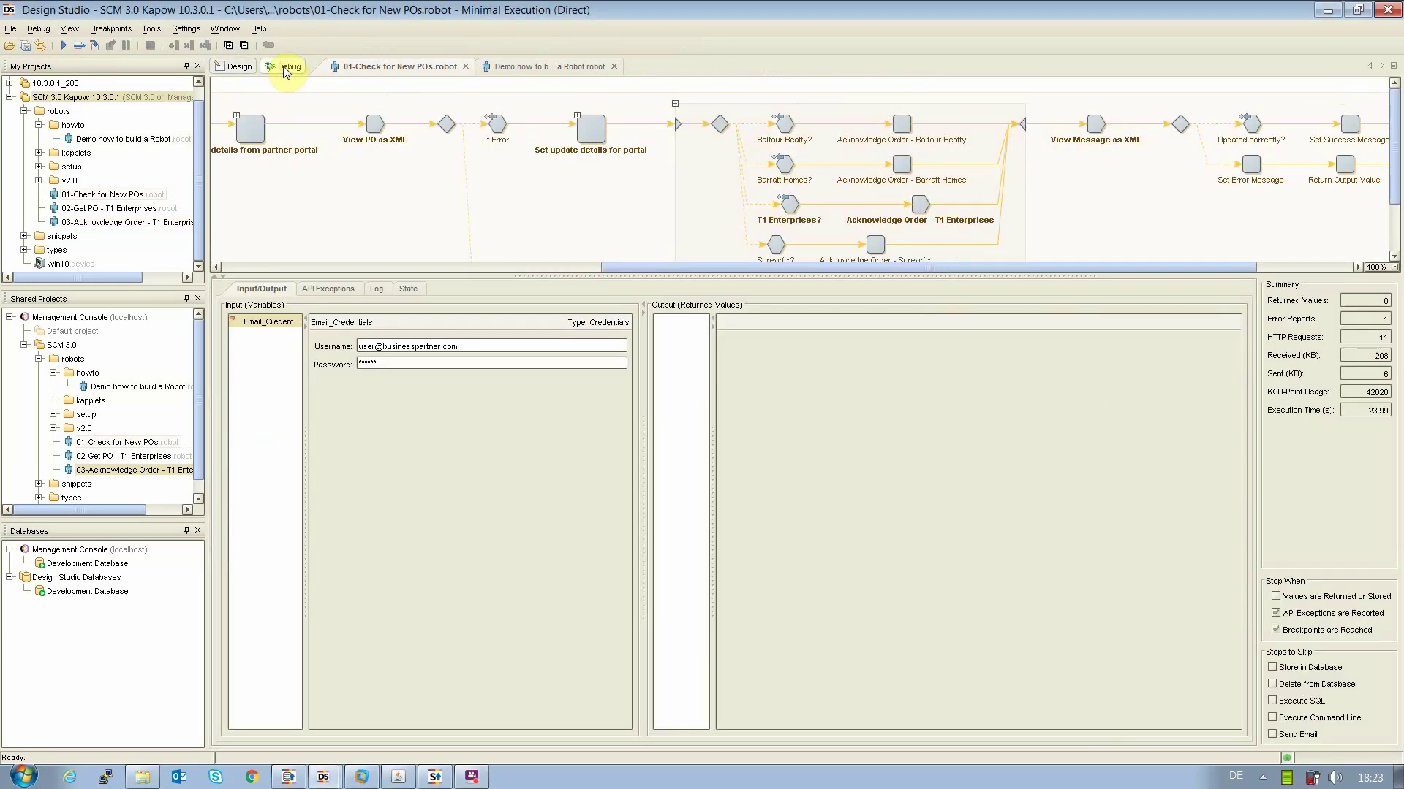
# Run the 01-Check for New POs robot in the debugger
pyautogui.click(63, 46)
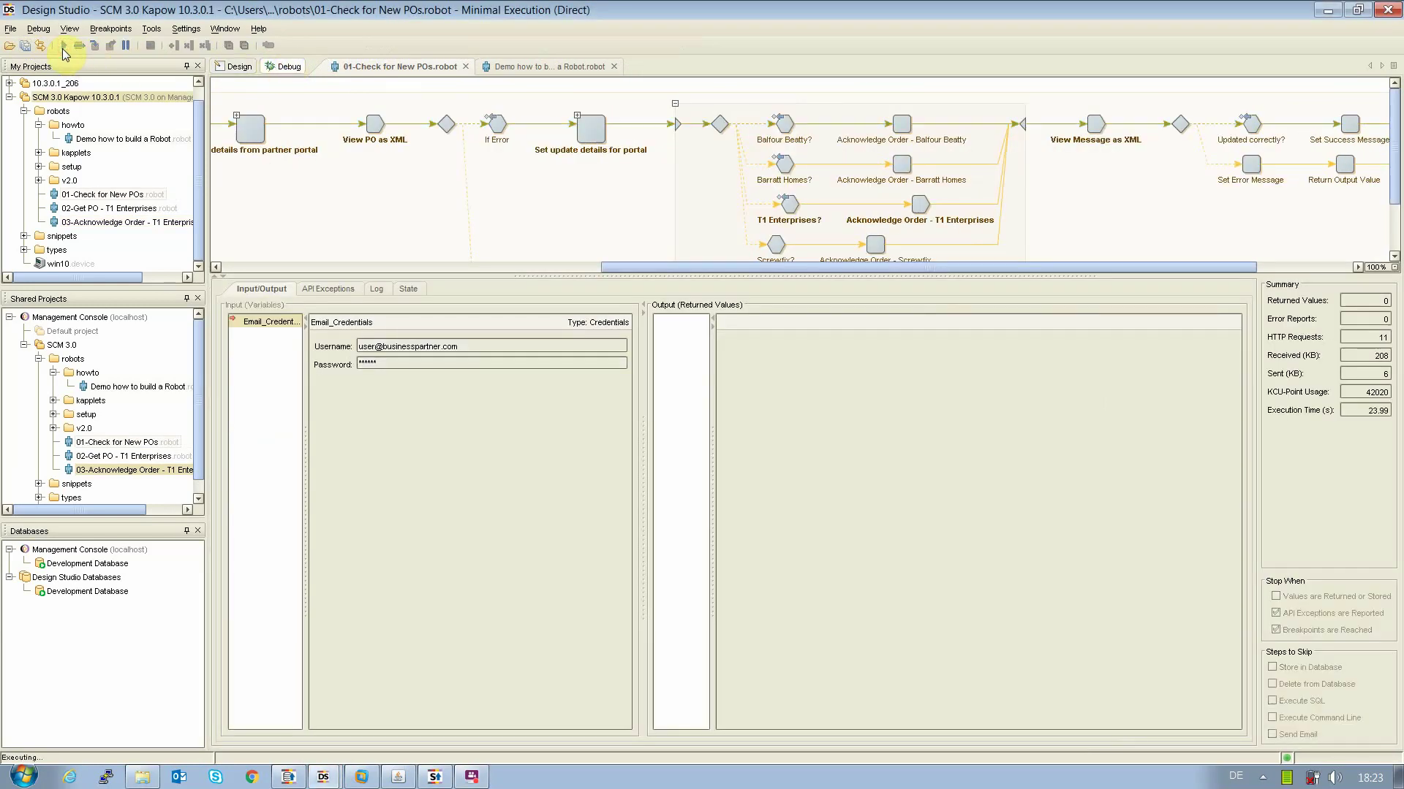